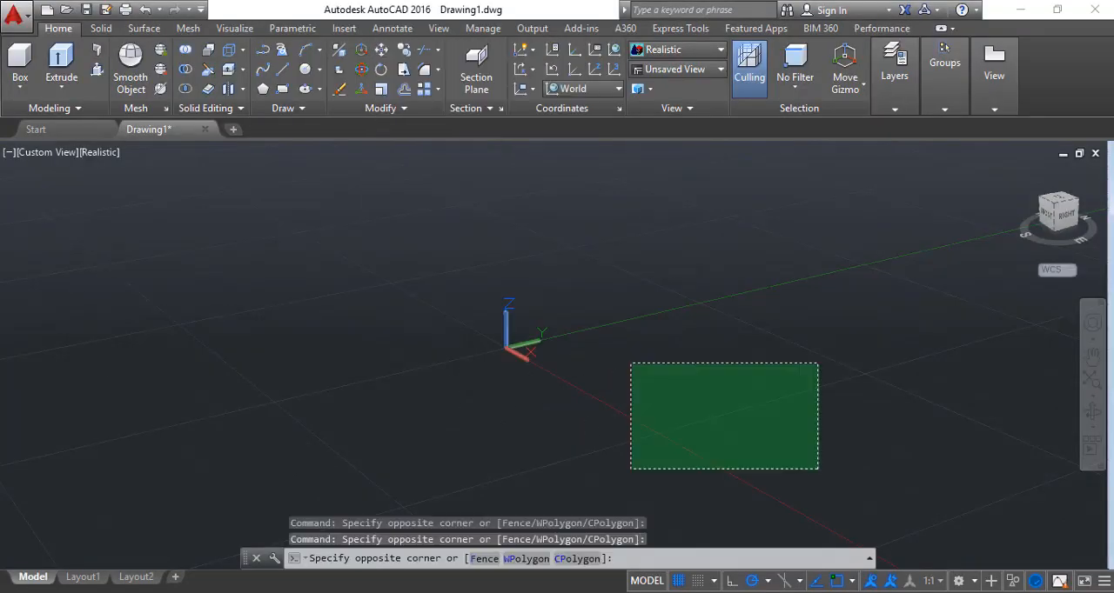
Look through the solid, surface, mesh, parametric, insert and annotation toolsets and the layer tools
click(628, 364)
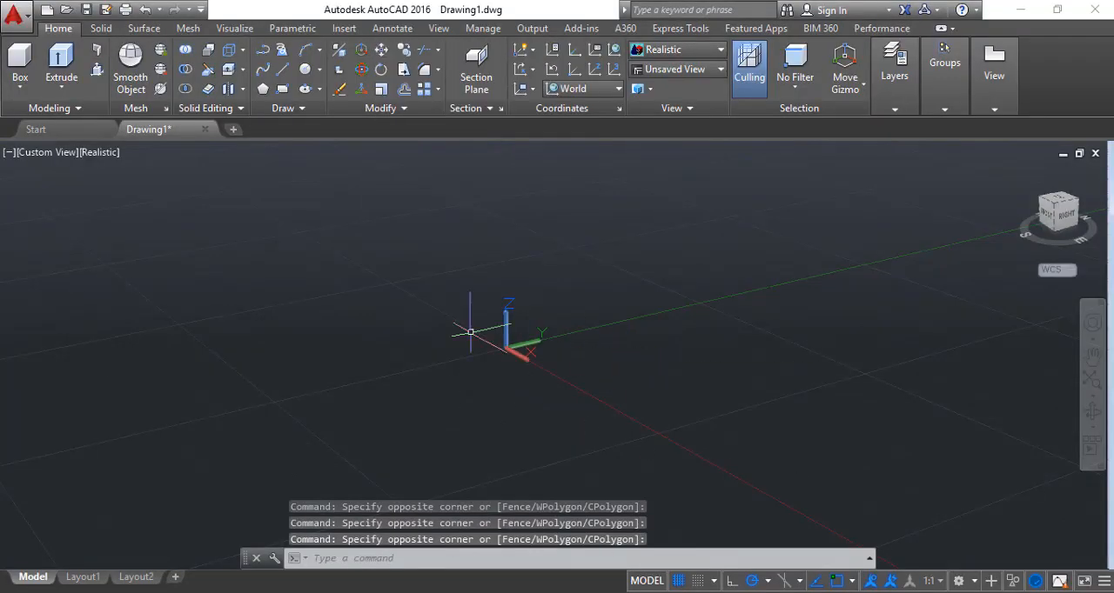
click(101, 28)
click(143, 28)
click(190, 29)
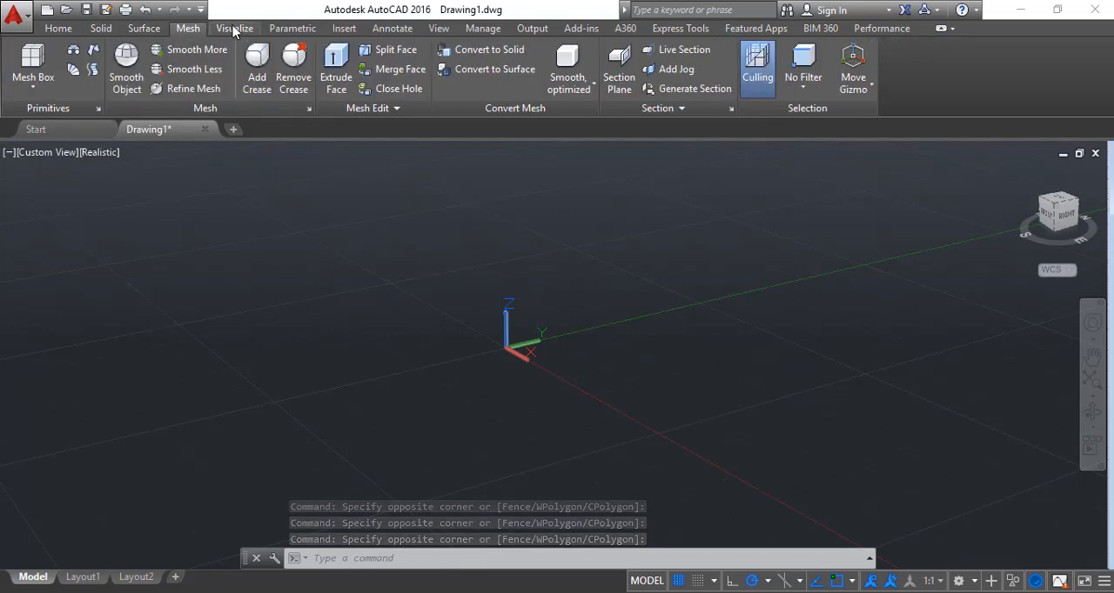
click(293, 28)
click(343, 28)
click(400, 31)
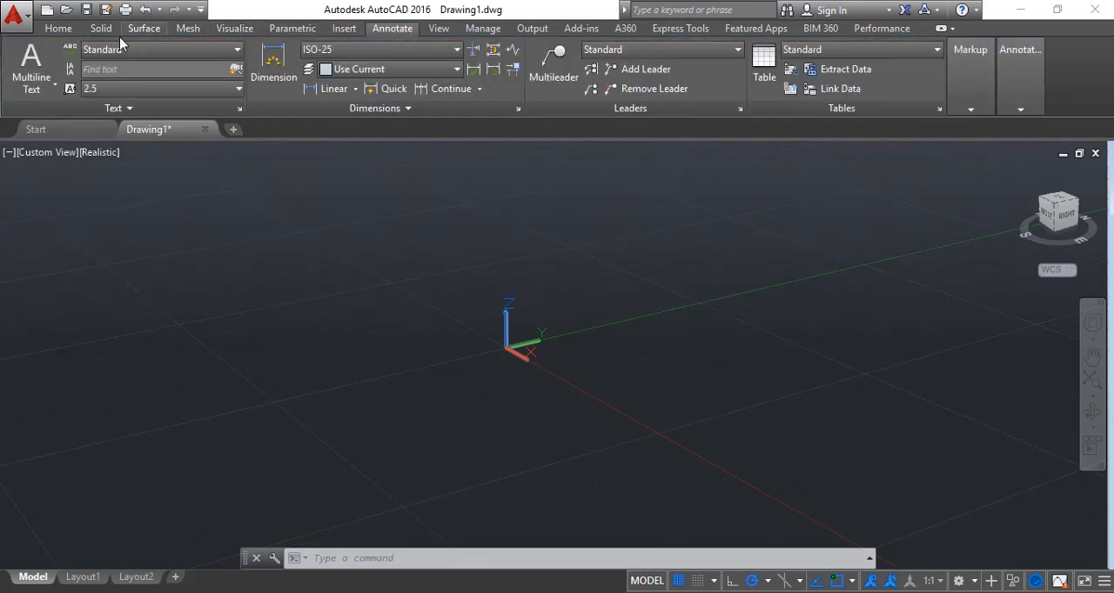
click(57, 29)
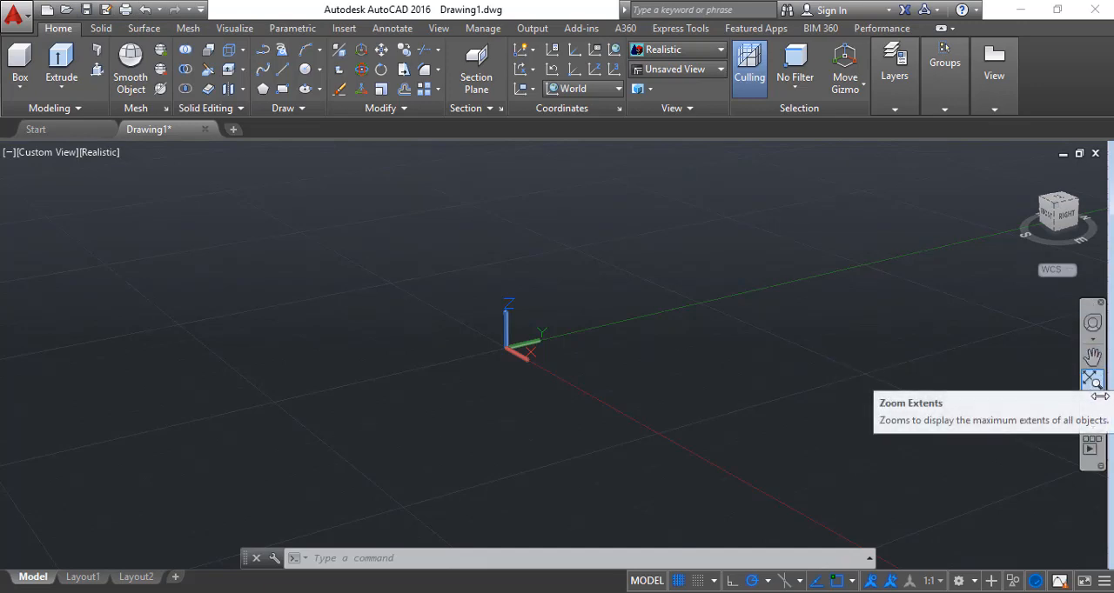
click(895, 70)
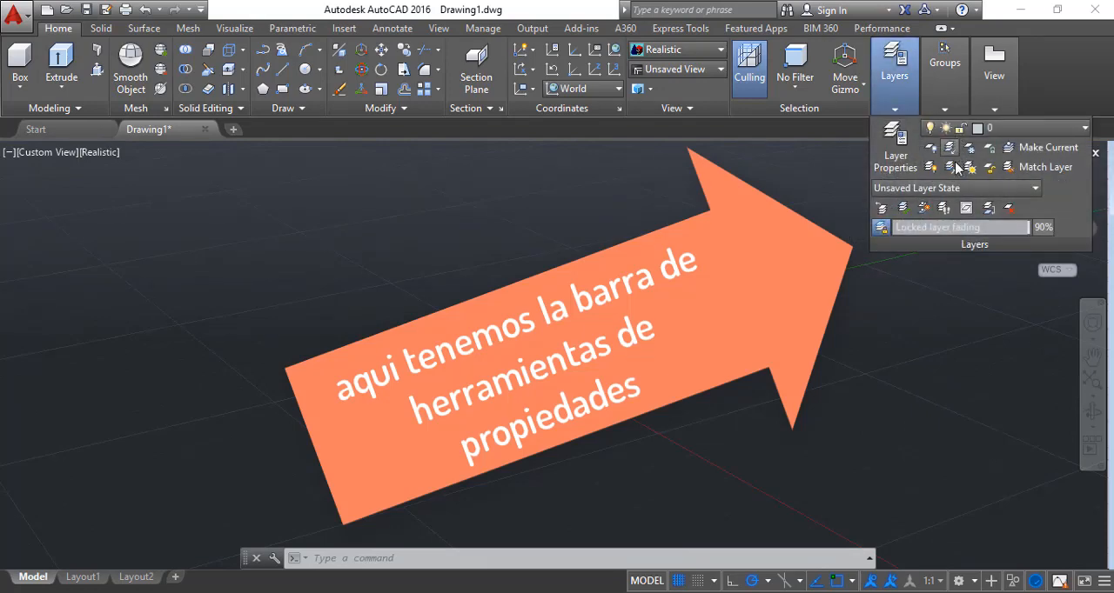
click(858, 224)
click(853, 228)
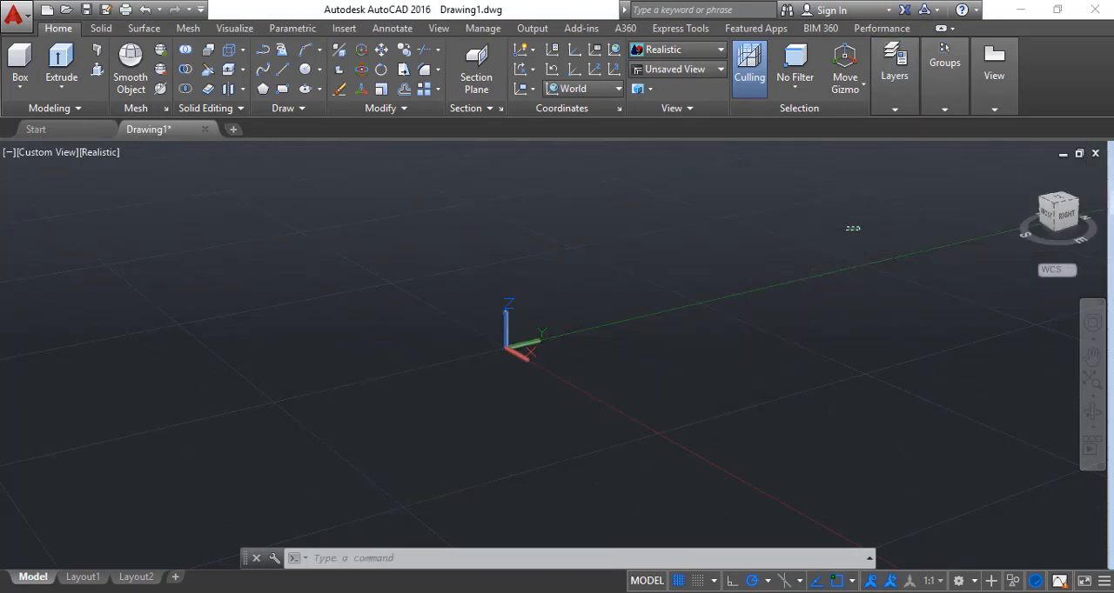
Orient the empty drawing to the top view and switch it to the SE isometric view
click(1061, 203)
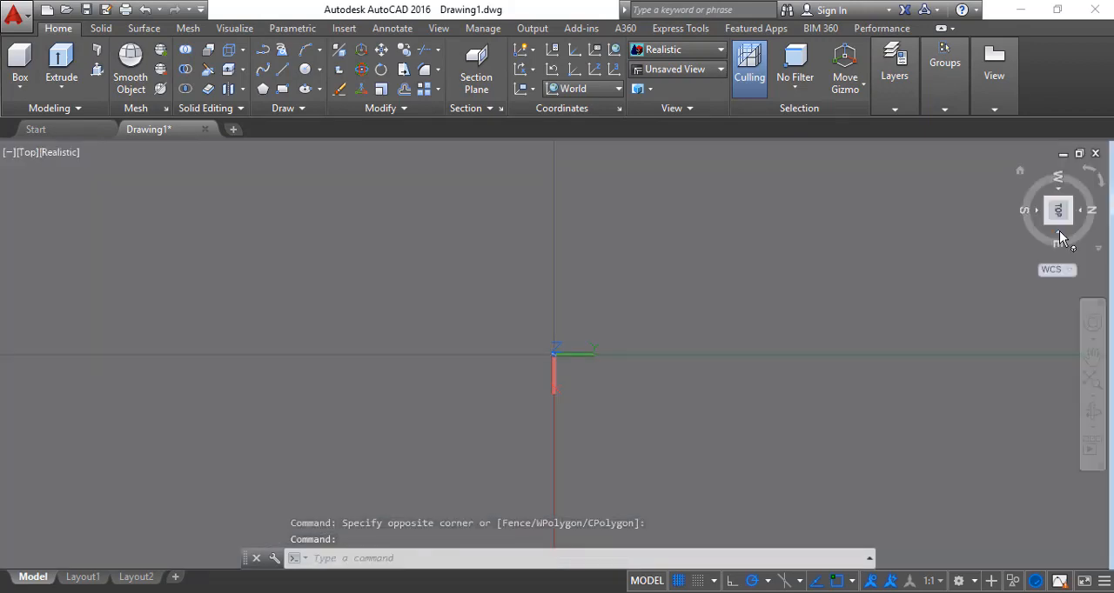
click(1059, 233)
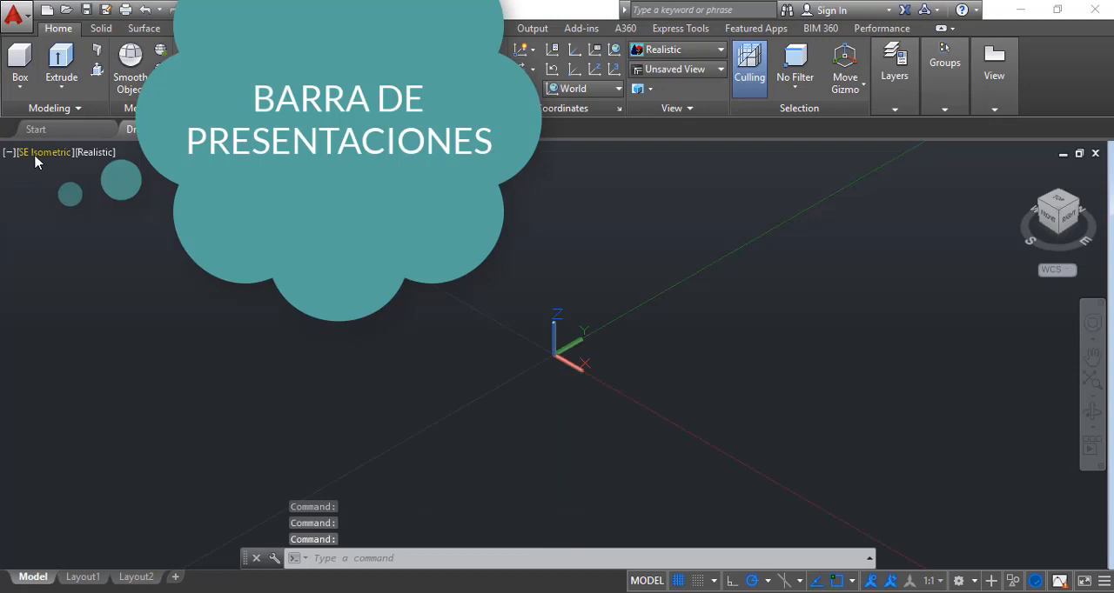
click(36, 158)
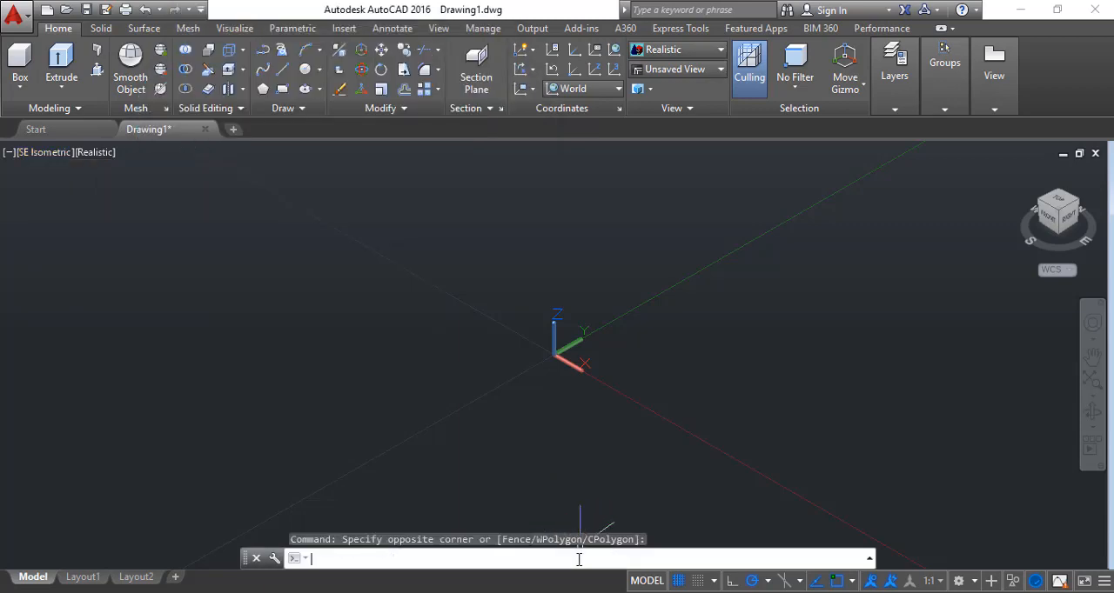
click(301, 558)
click(328, 564)
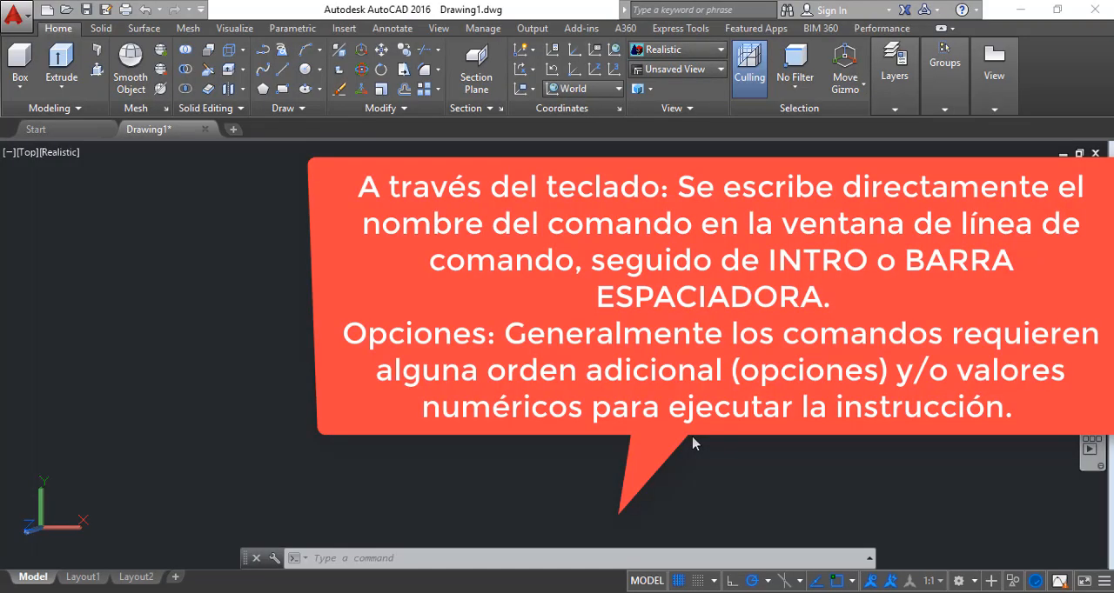
Draw a circle near the middle of the drawing area with the diameter option set to 5
click(440, 560)
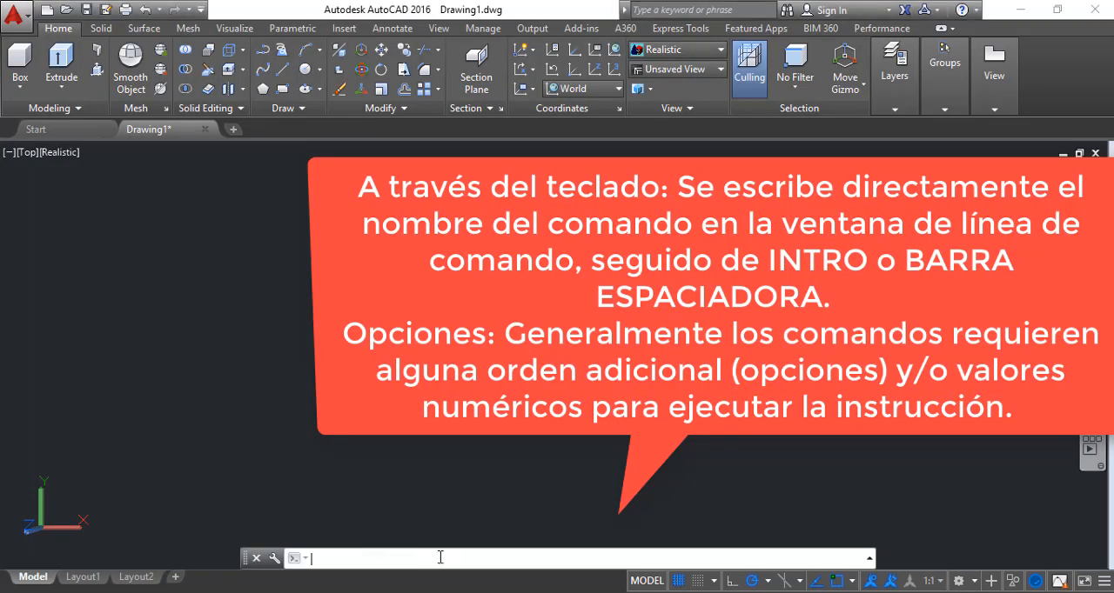
text(c)
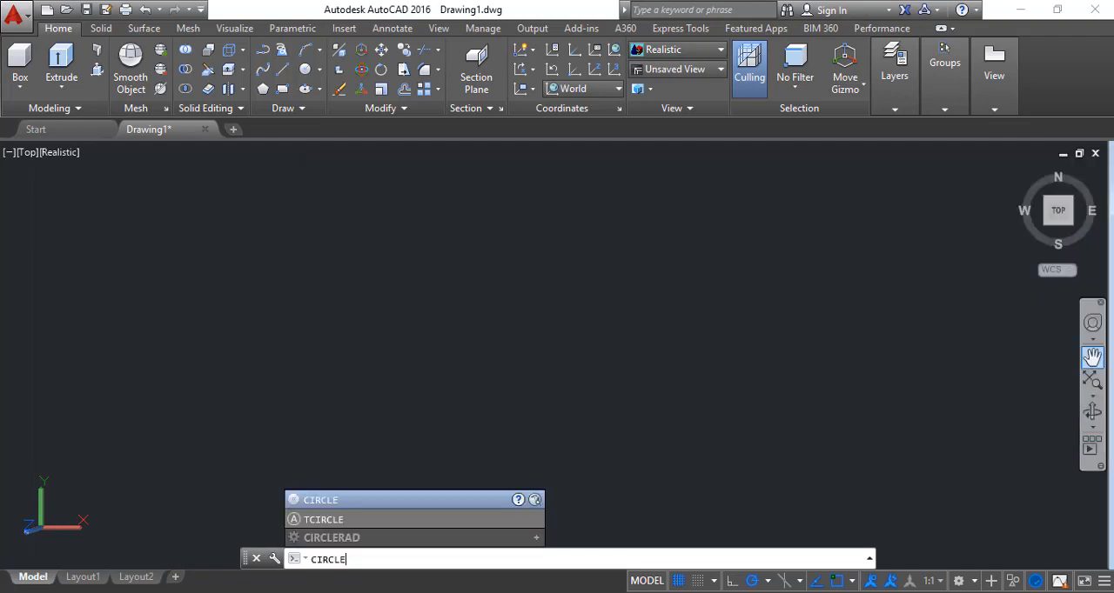
click(439, 500)
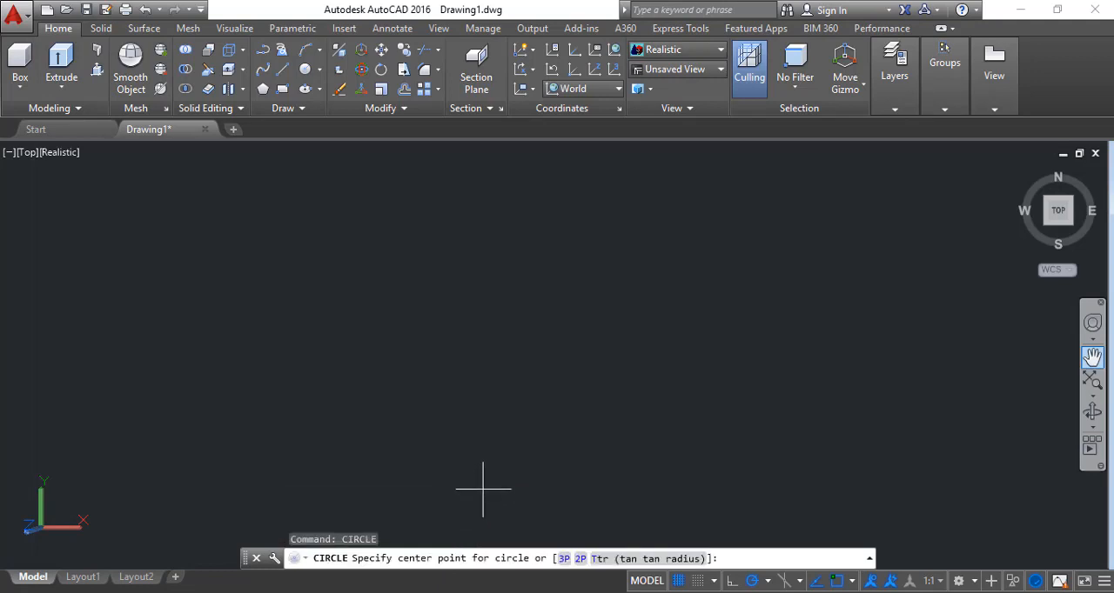
click(488, 333)
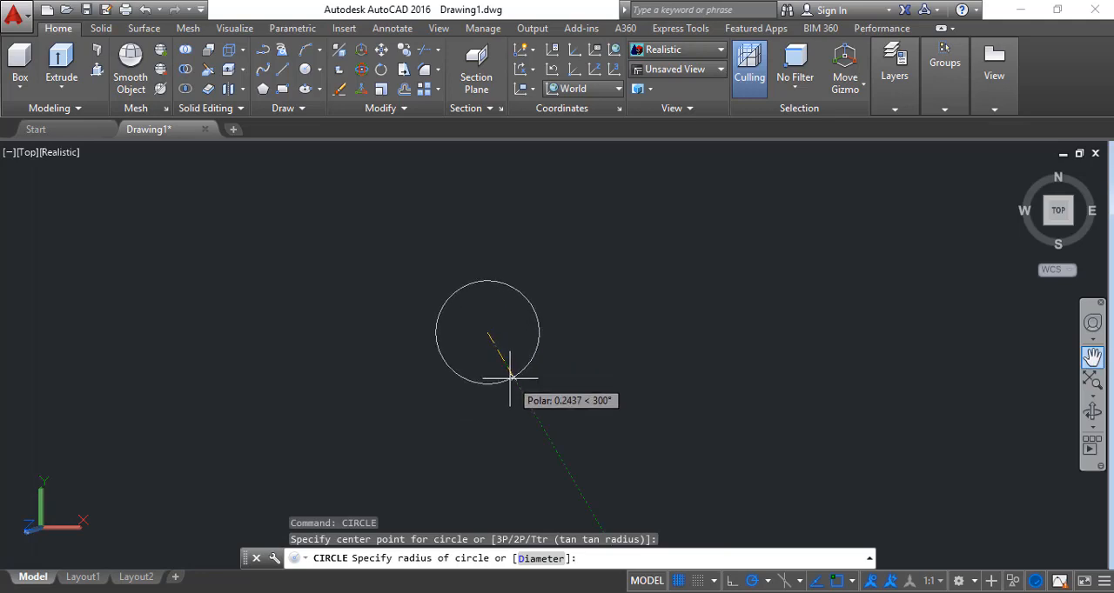
key(Return)
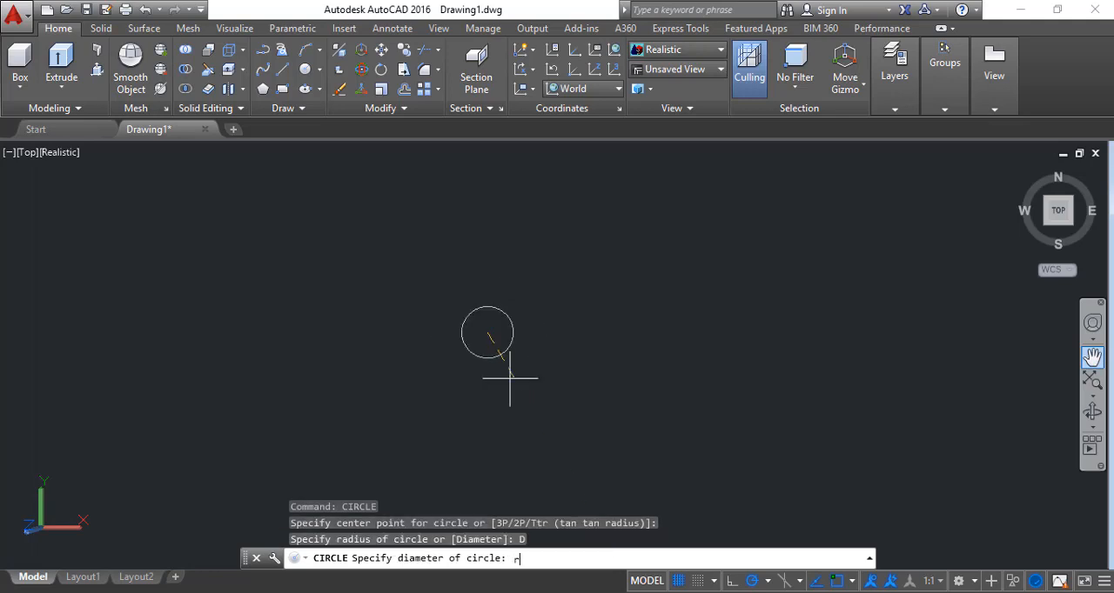
key(Return)
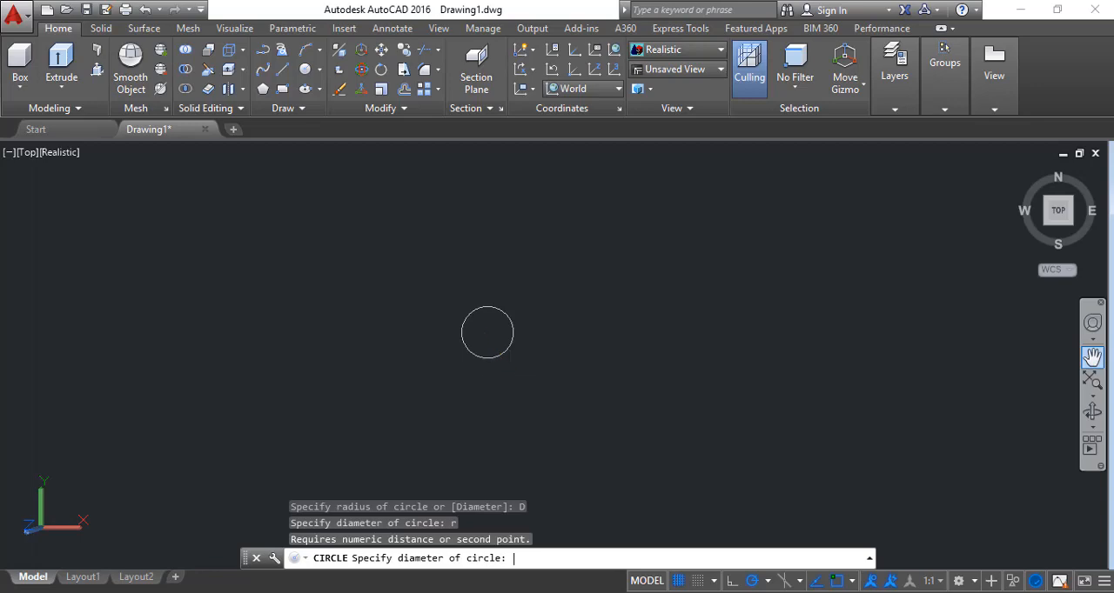
text(5)
key(Return)
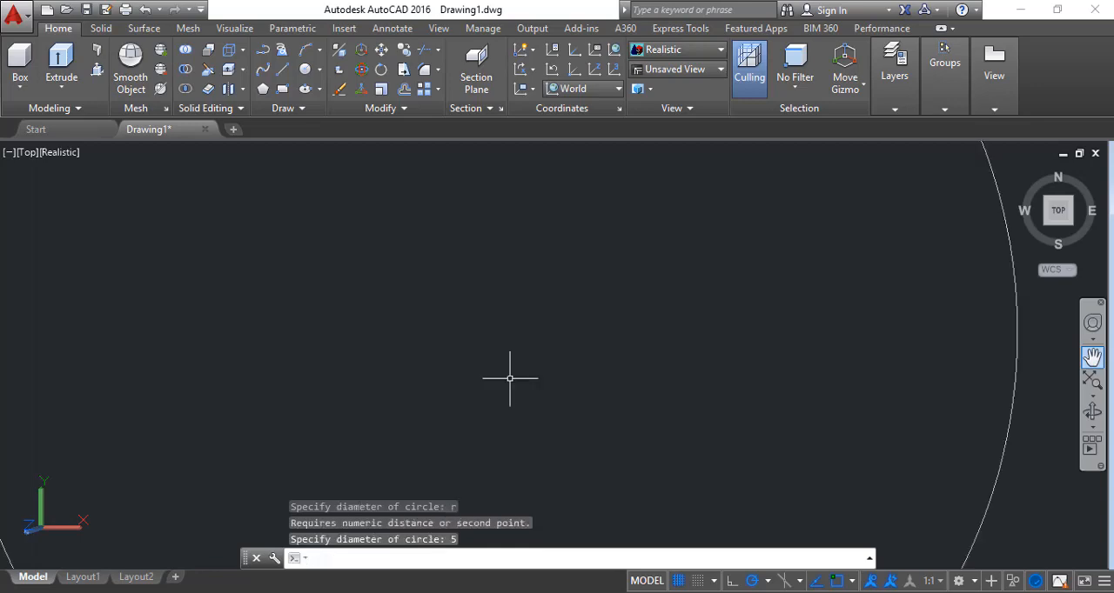
scroll(514, 374, down, 10)
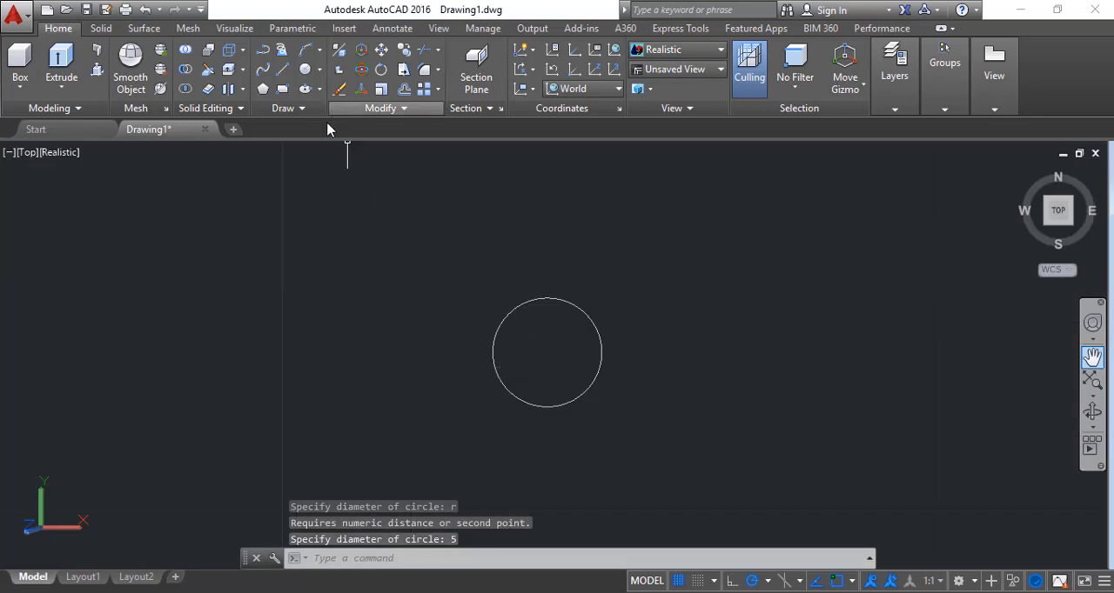
Start another circle with its center to the left of the existing one
click(305, 69)
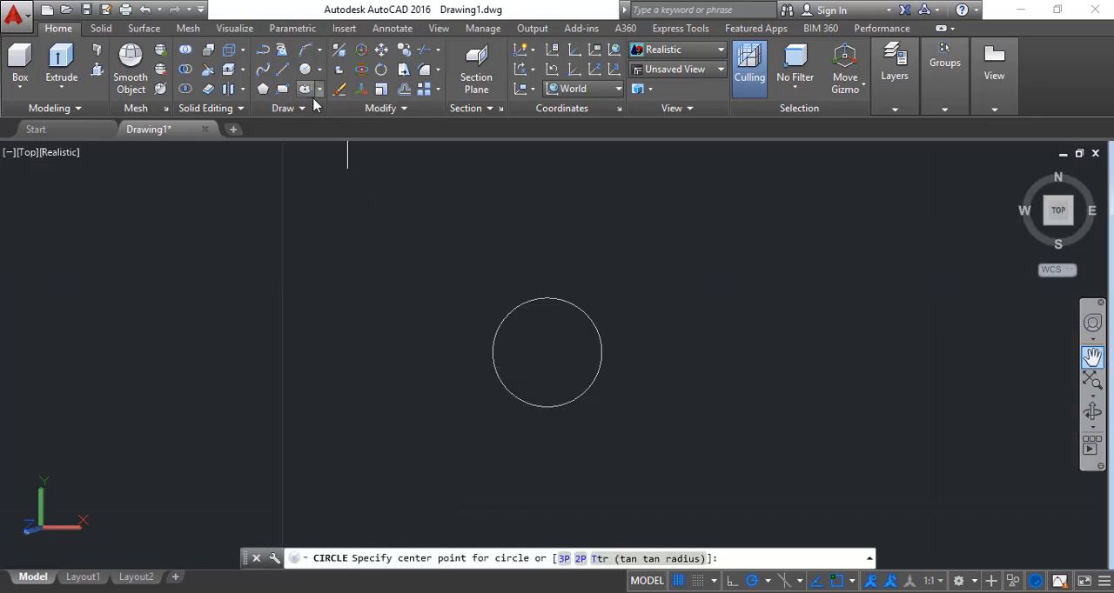
click(296, 330)
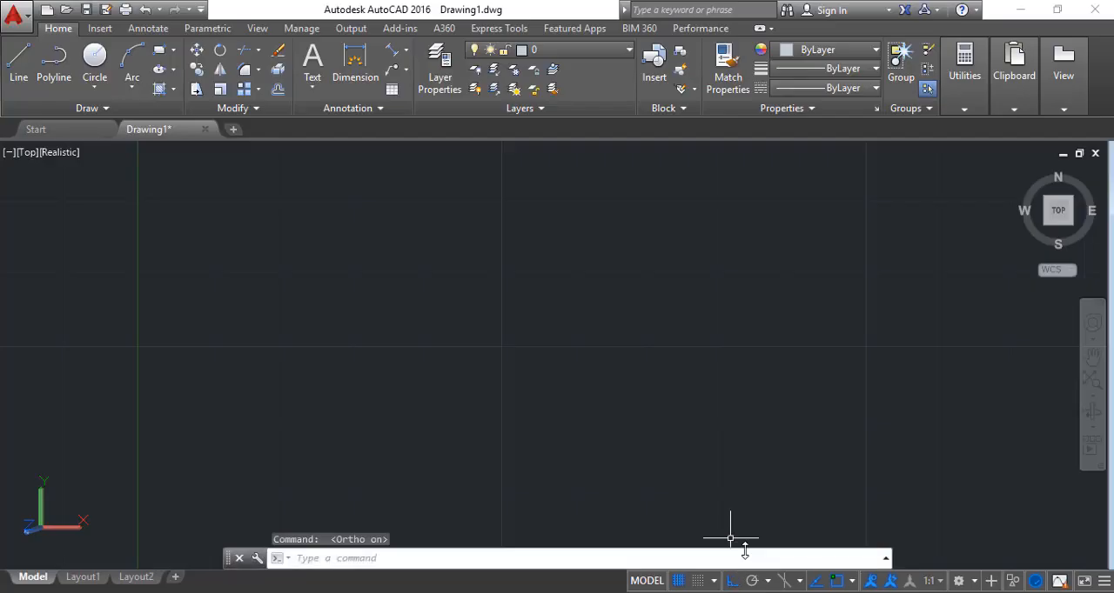
Draw connected orthogonal lines running 10 units to the right and 2 units down
click(17, 70)
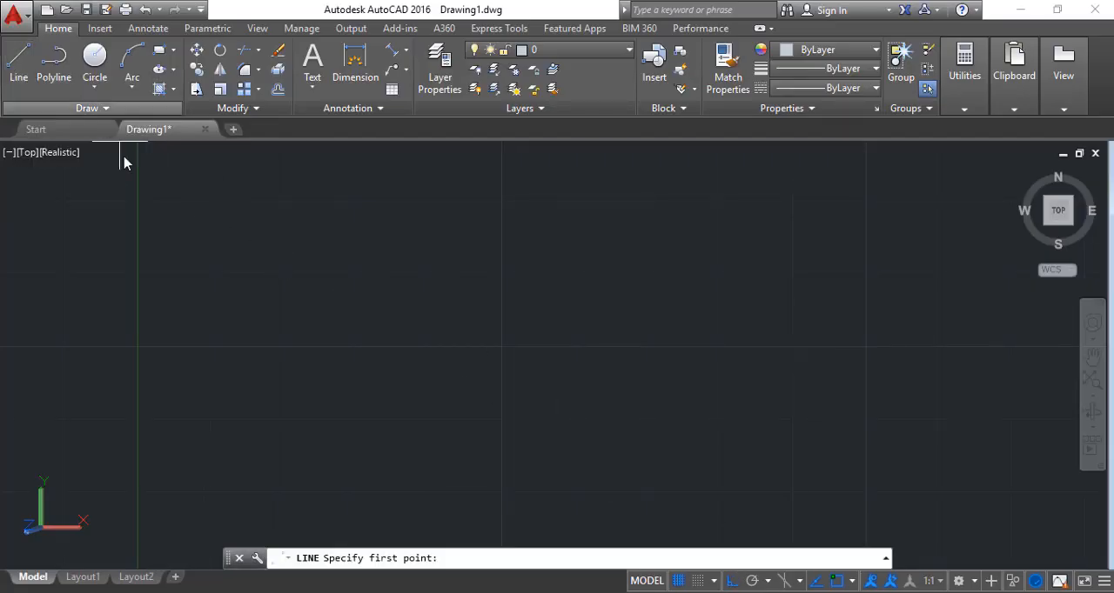
click(325, 245)
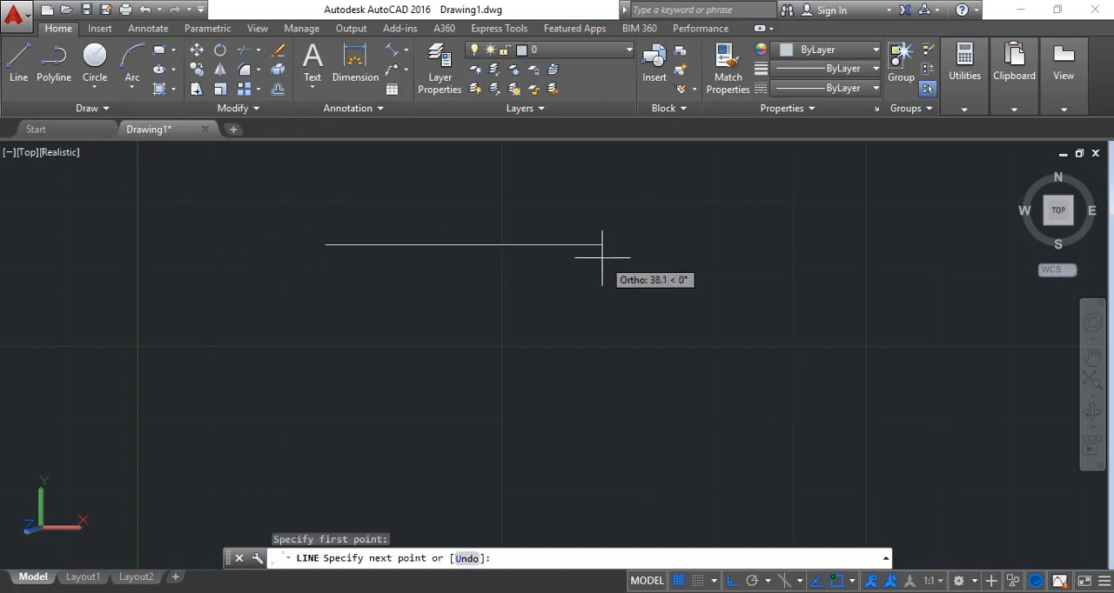
text(1)
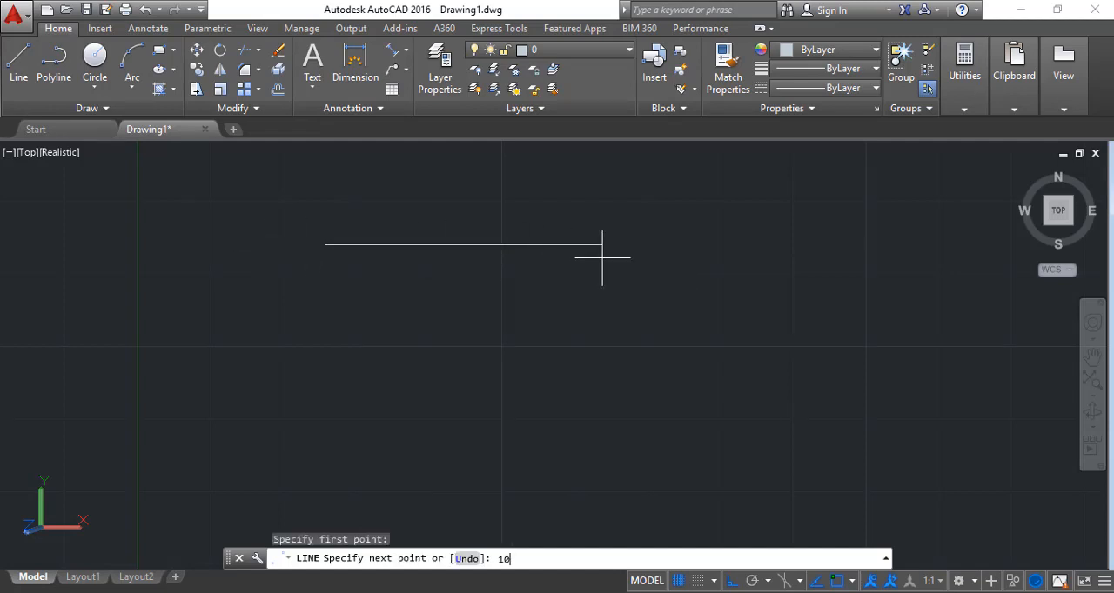
text(0)
key(Return)
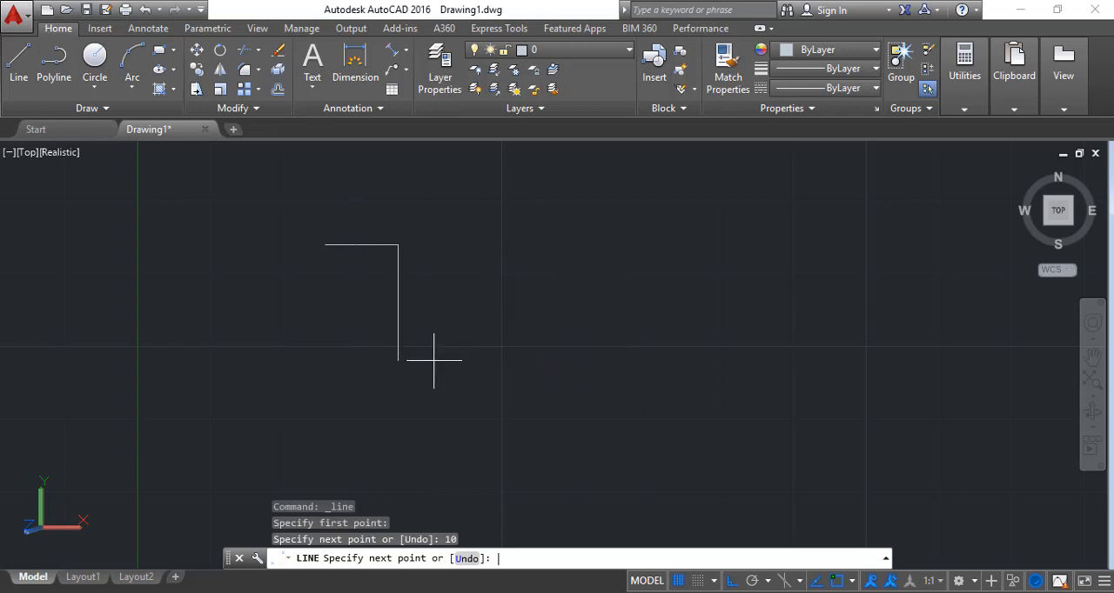
text(2)
key(Return)
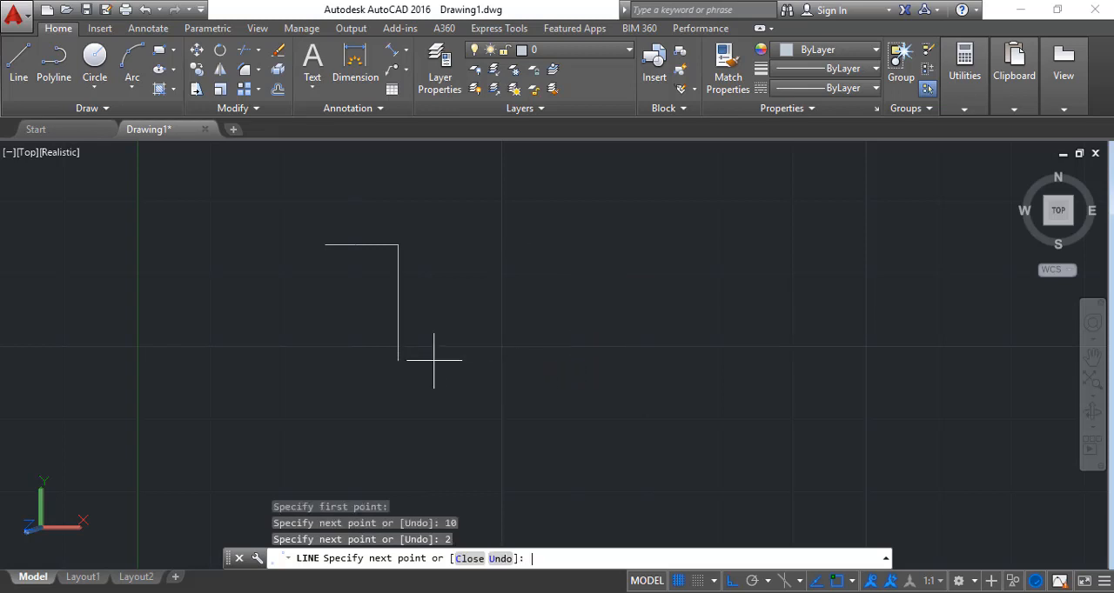
key(Escape)
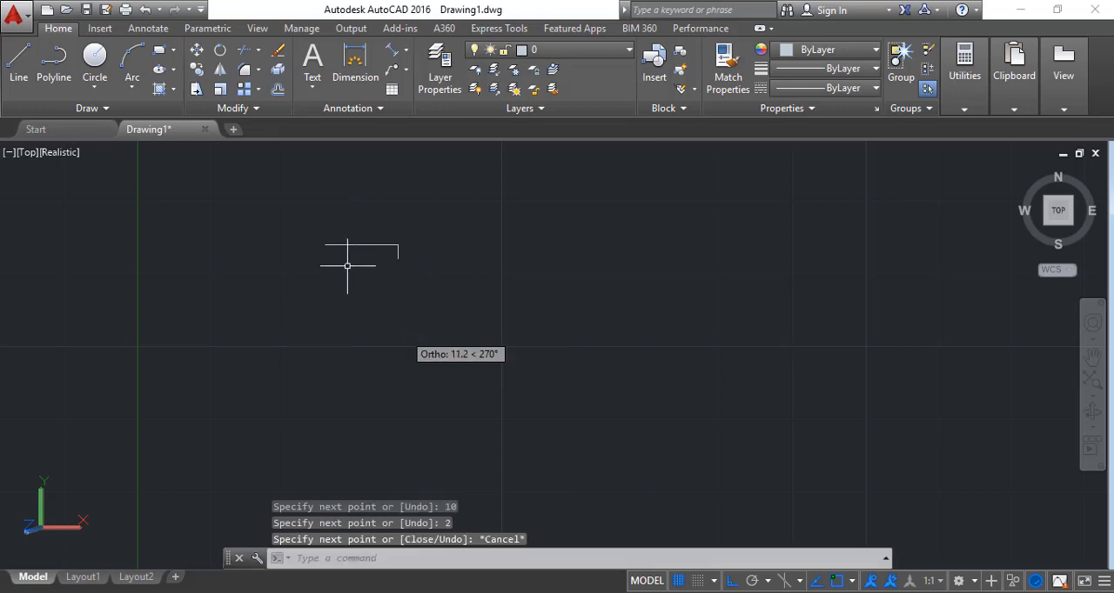
Draw connected lines from the left end of the horizontal line: 6 units down, 10 units right and 2 units up
click(18, 60)
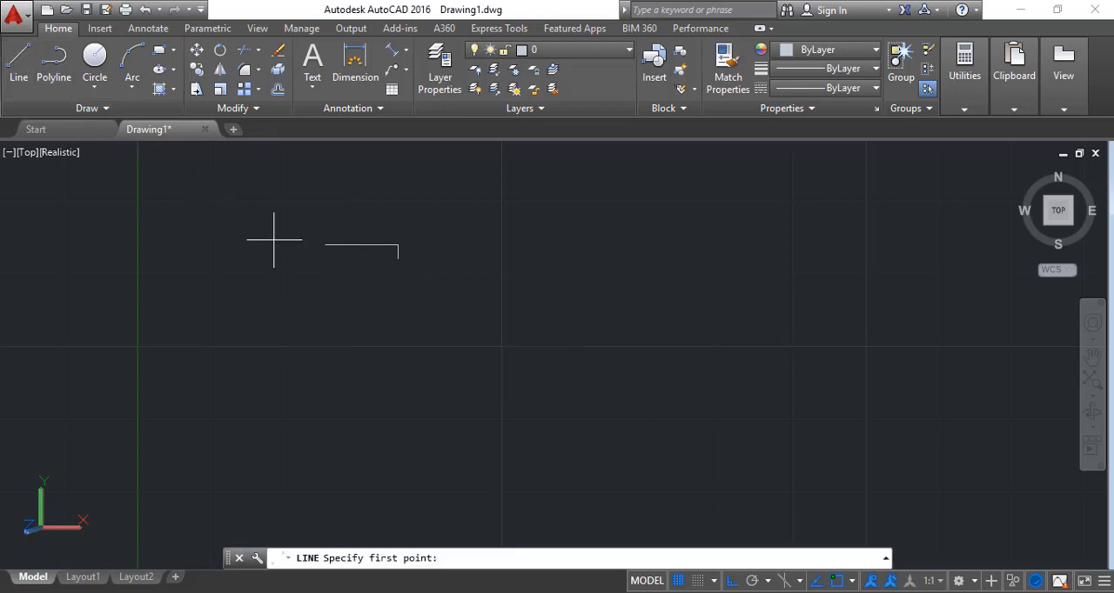
click(325, 245)
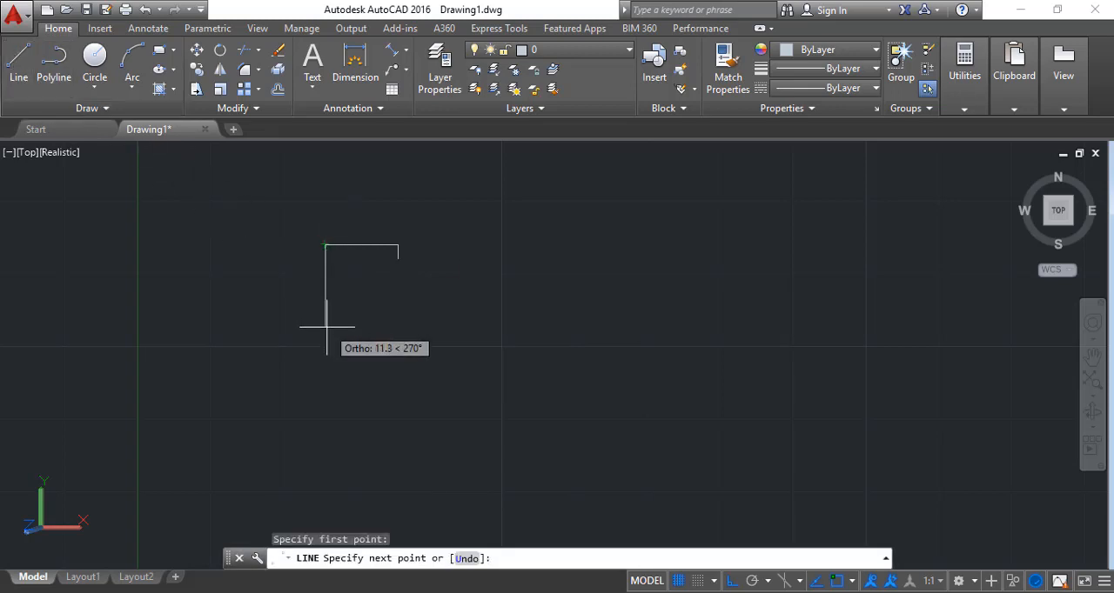
text(6)
key(Return)
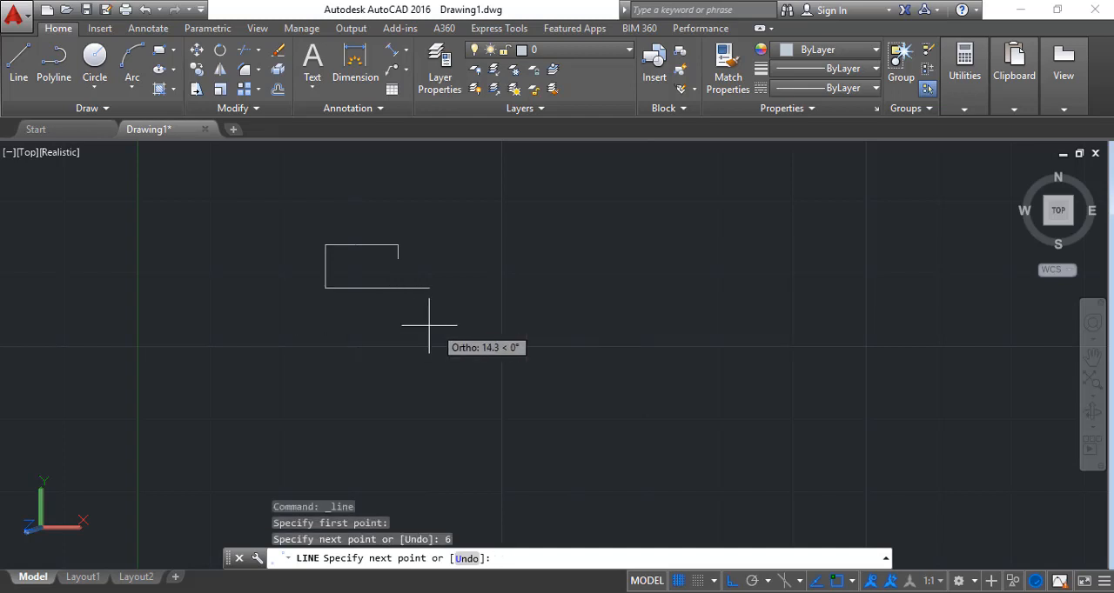
text(10)
key(Return)
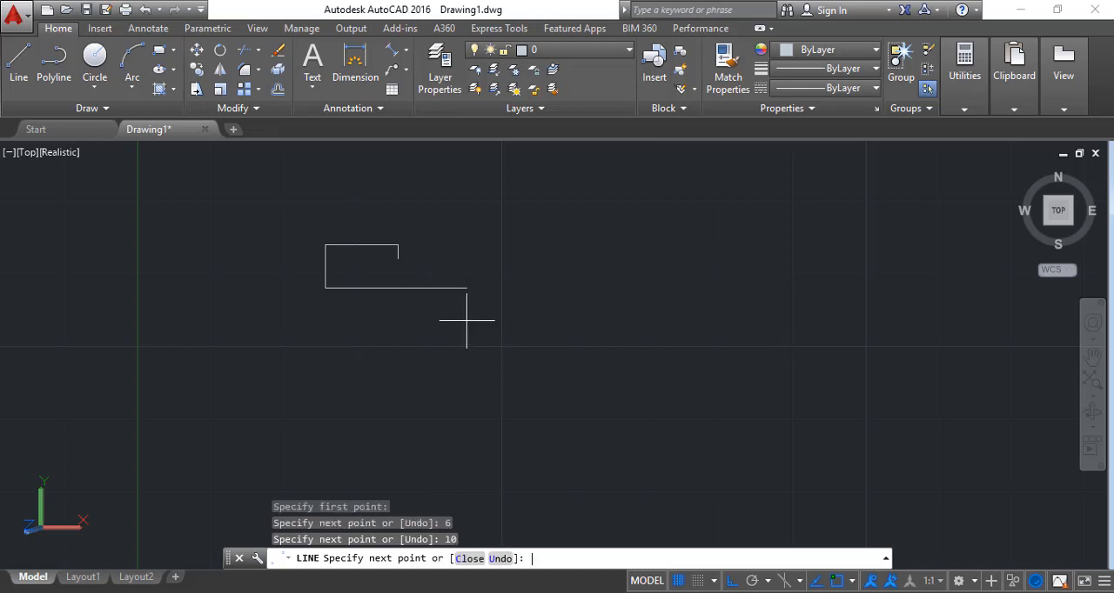
text(2)
key(Return)
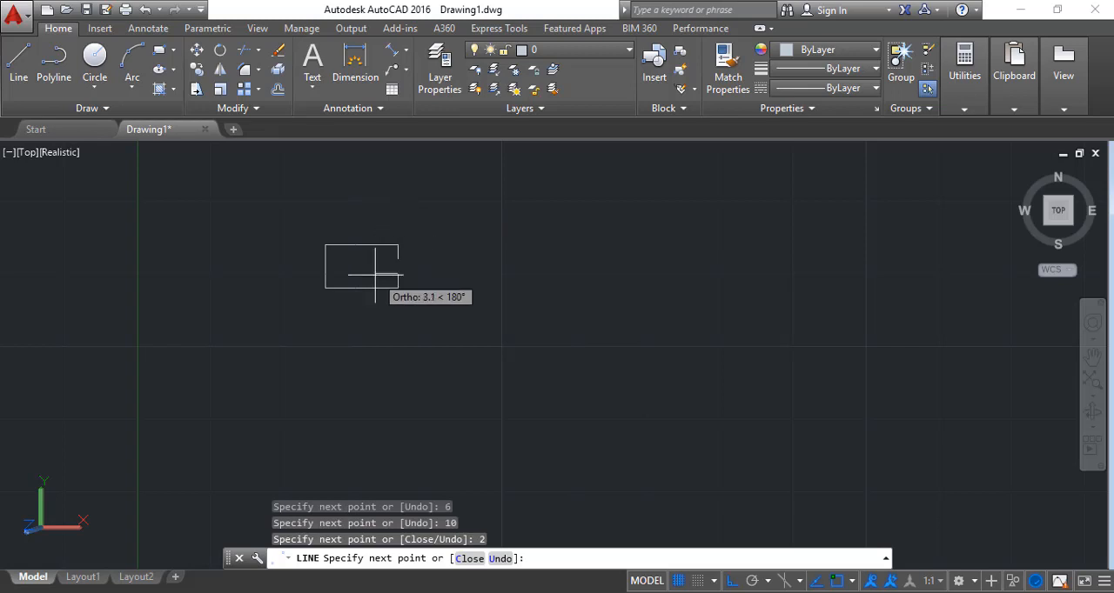
key(Escape)
Draw a horizontal line 8 units to the left from the lower end of the outline's short upper-right edge
scroll(365, 279, up, 2)
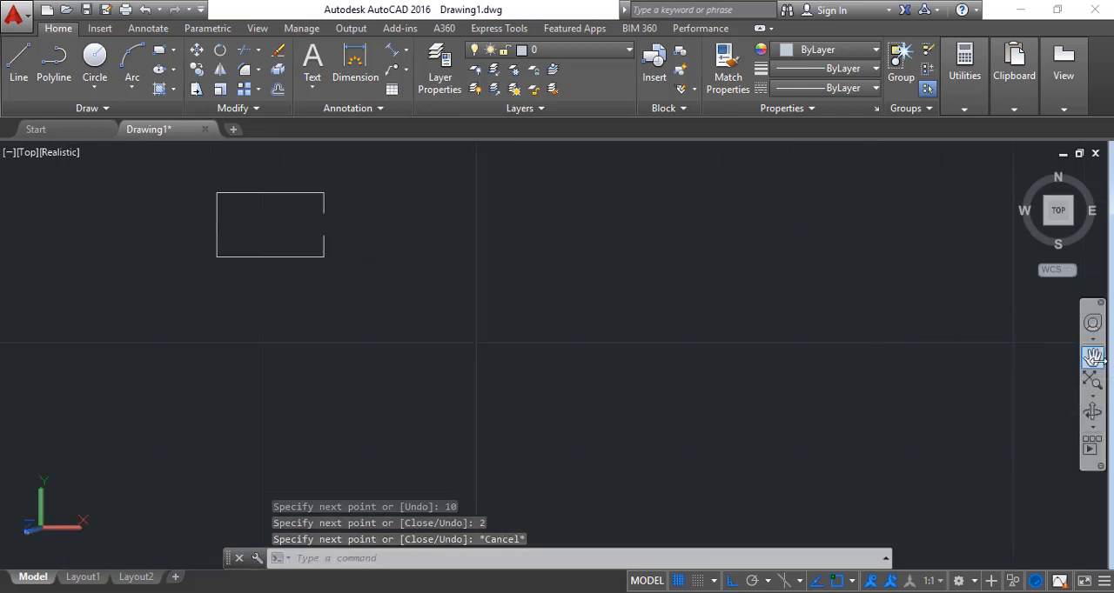
click(1092, 357)
drag(505, 317, 636, 361)
scroll(601, 332, up, 2)
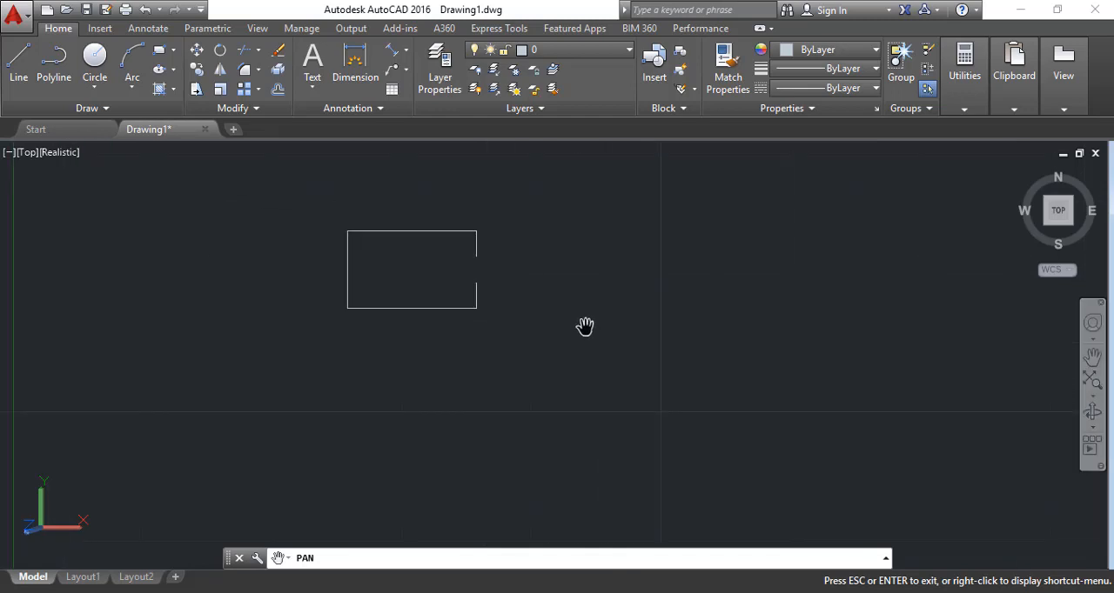
drag(461, 252, 564, 323)
scroll(564, 323, up, 1)
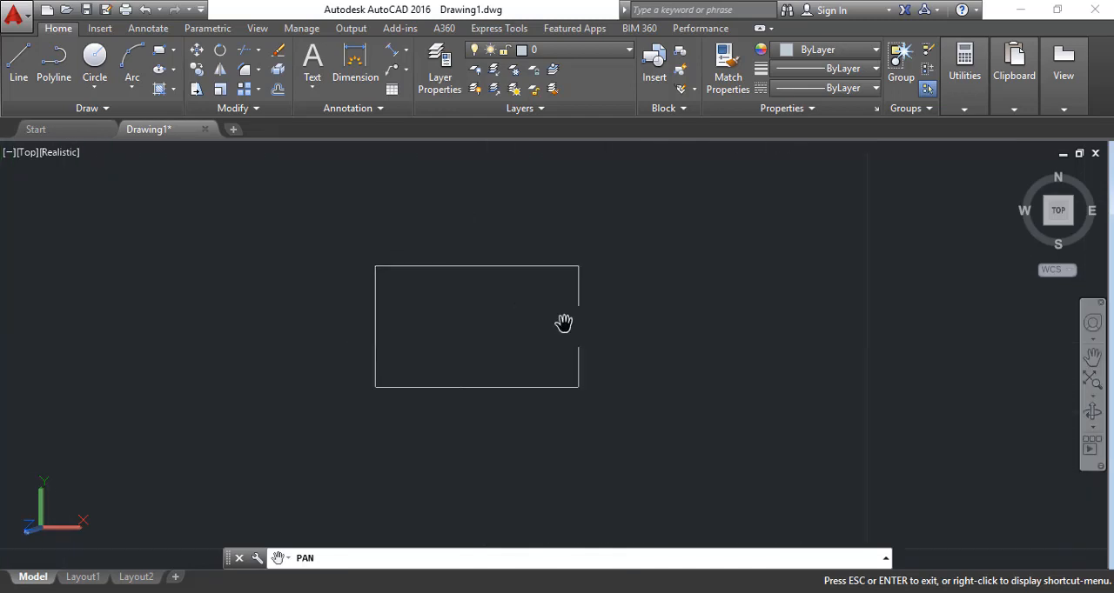
key(Escape)
click(22, 68)
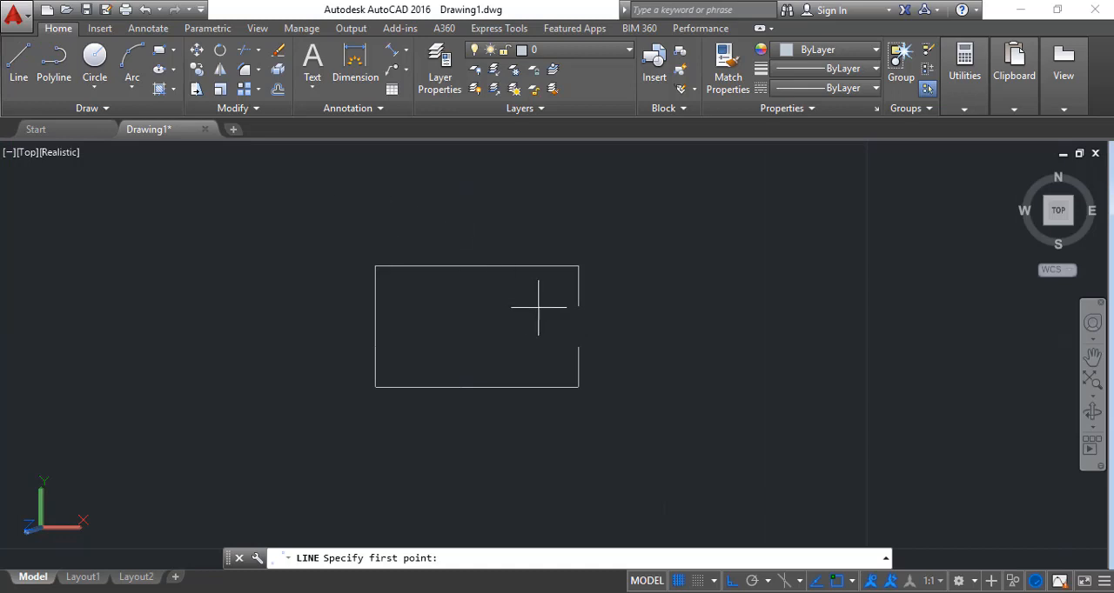
click(577, 306)
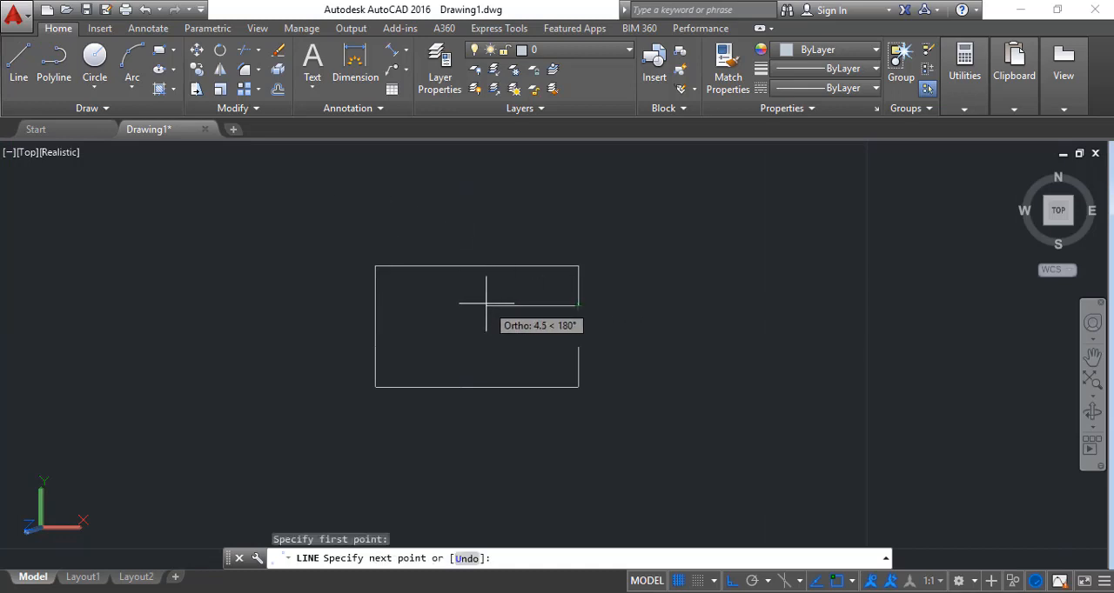
text(8)
key(Return)
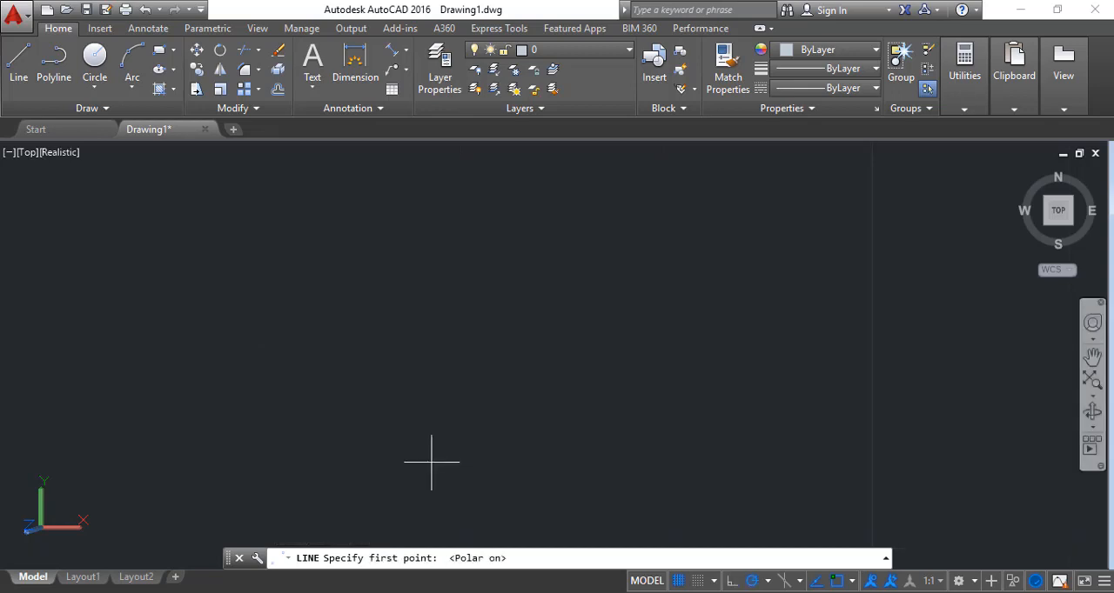
Start a new line in an empty area with polar tracking on and run it 5 units straight up
click(433, 461)
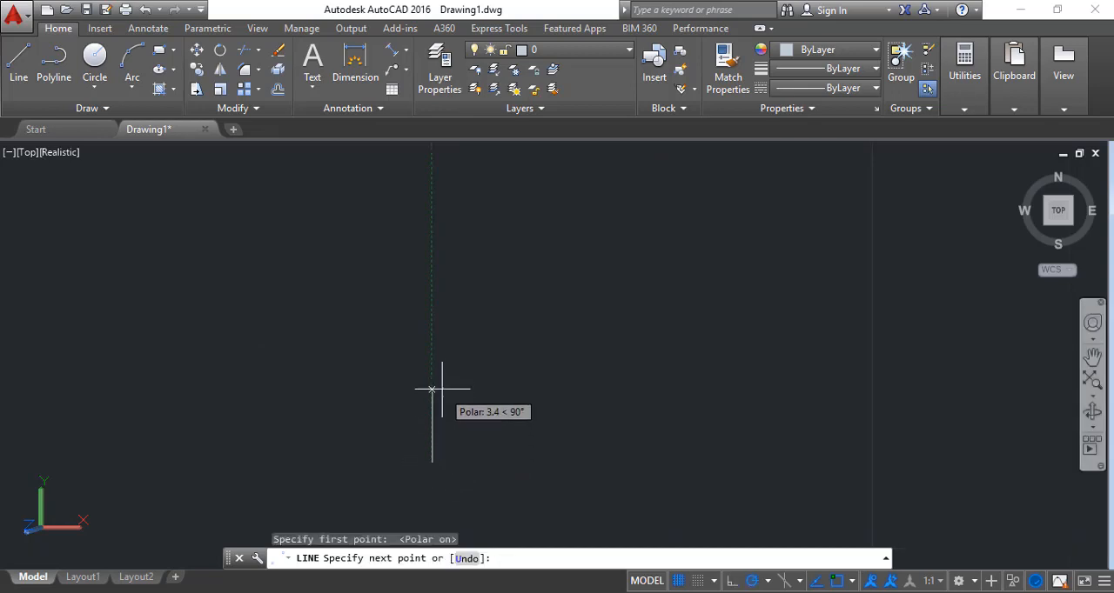
text(5)
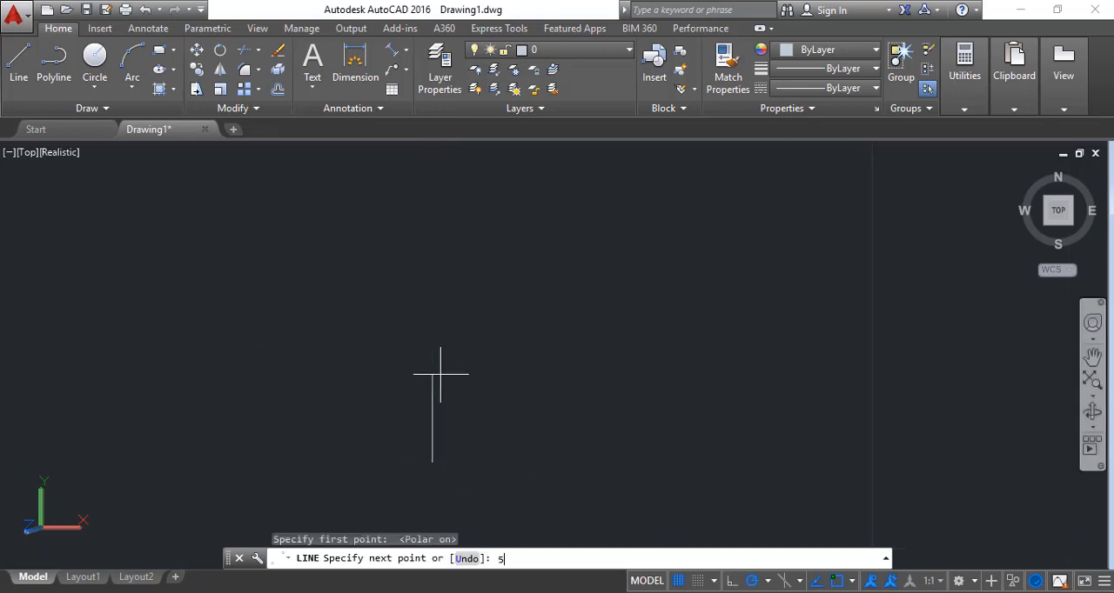
key(Return)
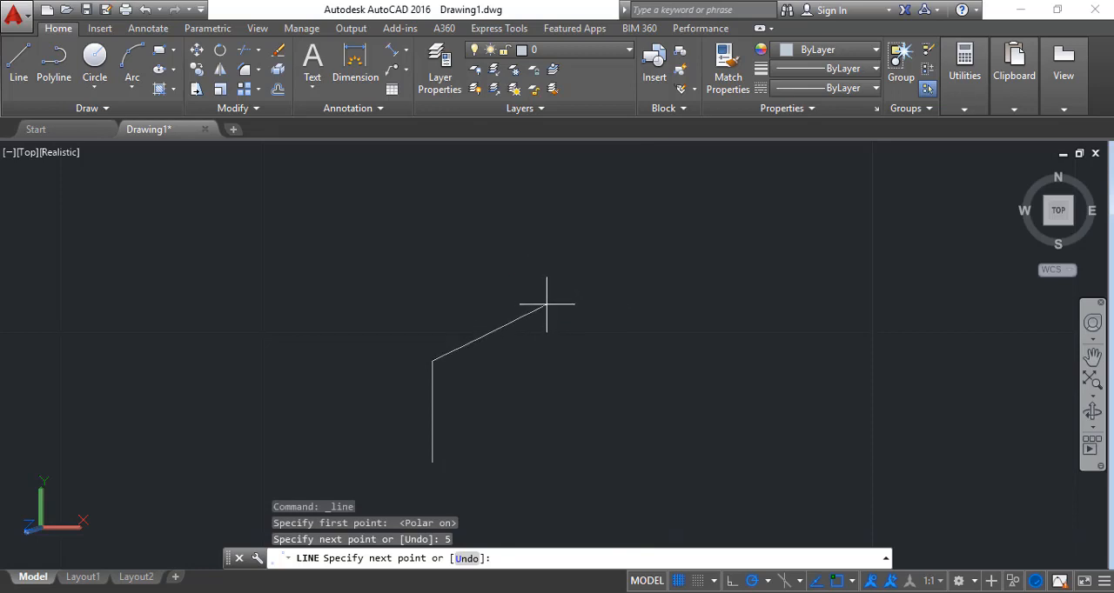
Set polar tracking to 30° increments and continue the line 2 units at 30° and 5 units straight up
click(769, 583)
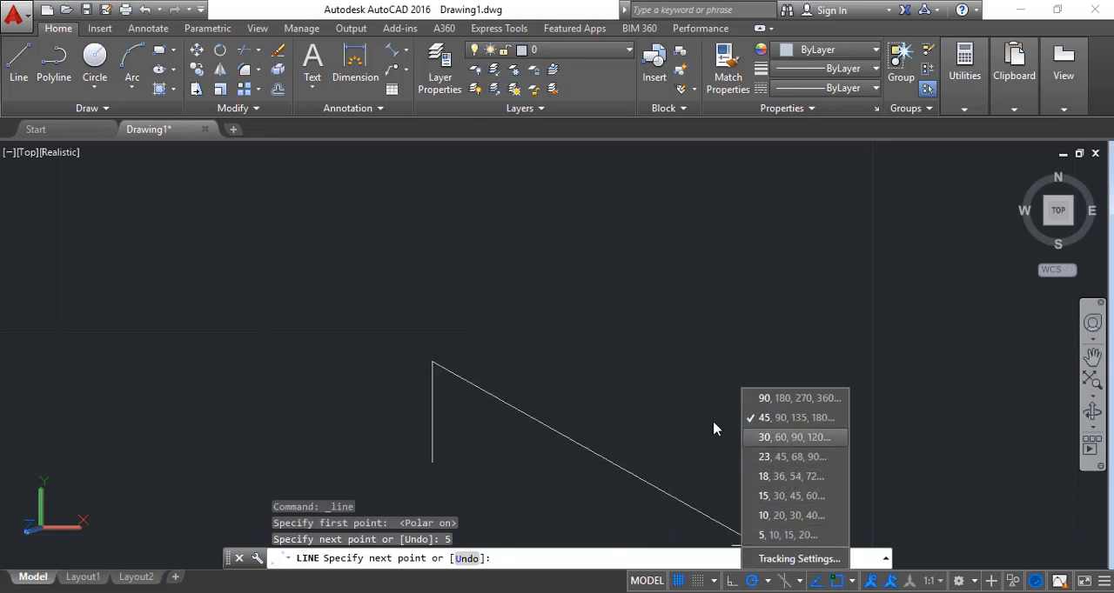
click(753, 585)
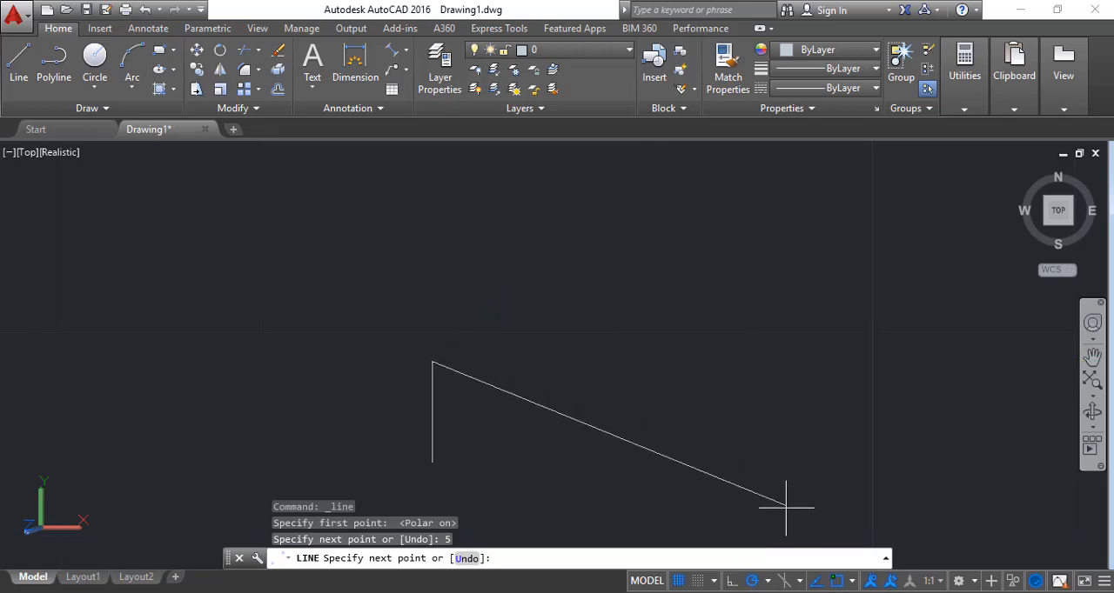
click(767, 582)
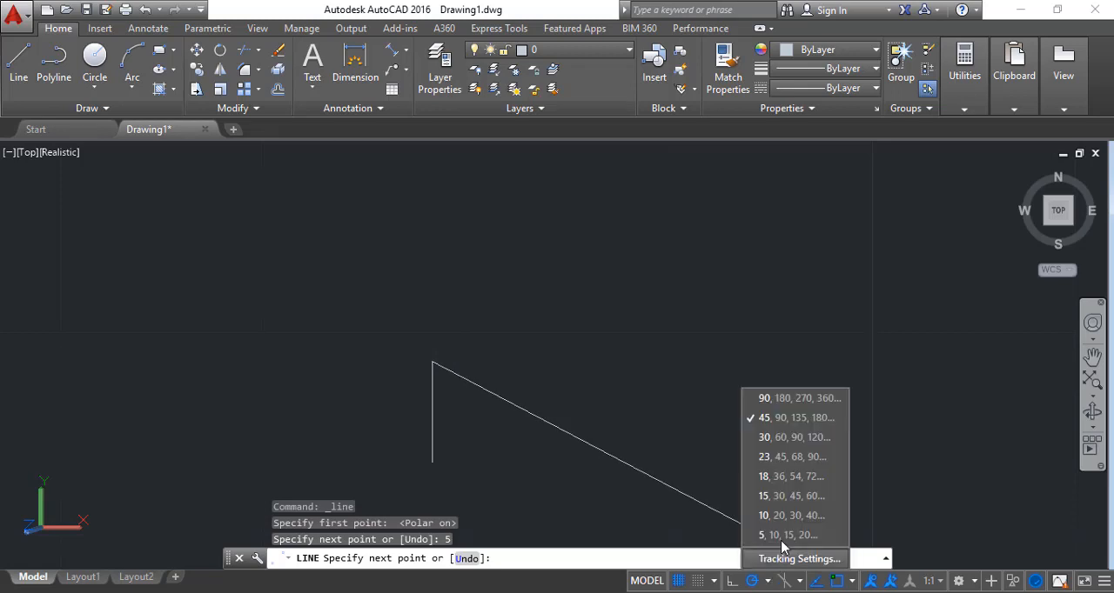
click(783, 447)
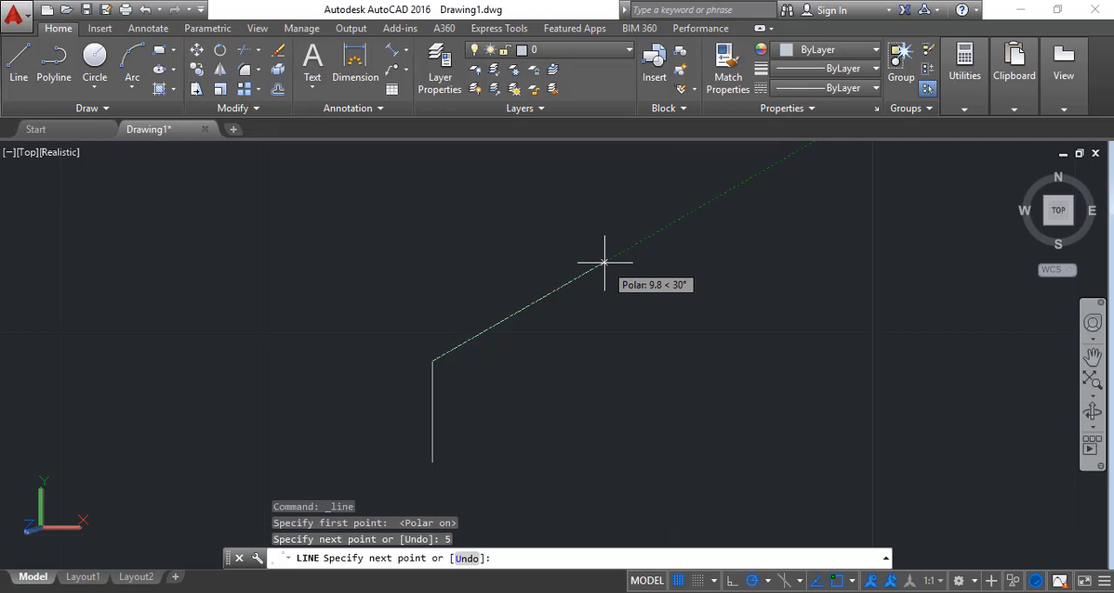
text(2)
key(Return)
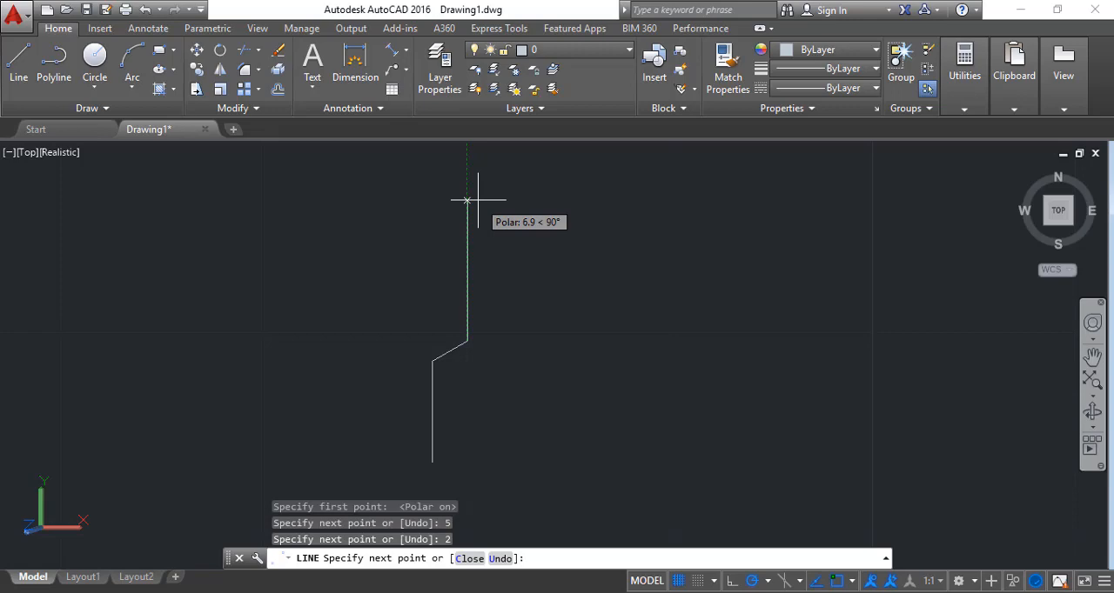
text(5)
key(Return)
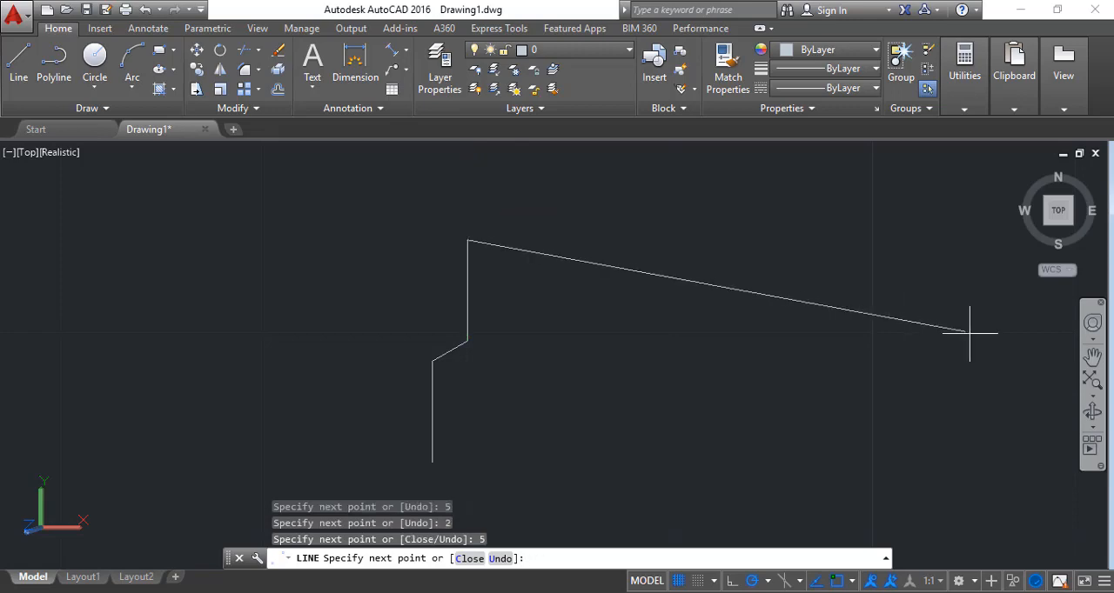
Set polar tracking to 45° increments and continue the line 5 units at 45°
click(1091, 356)
drag(641, 299, 651, 342)
key(Escape)
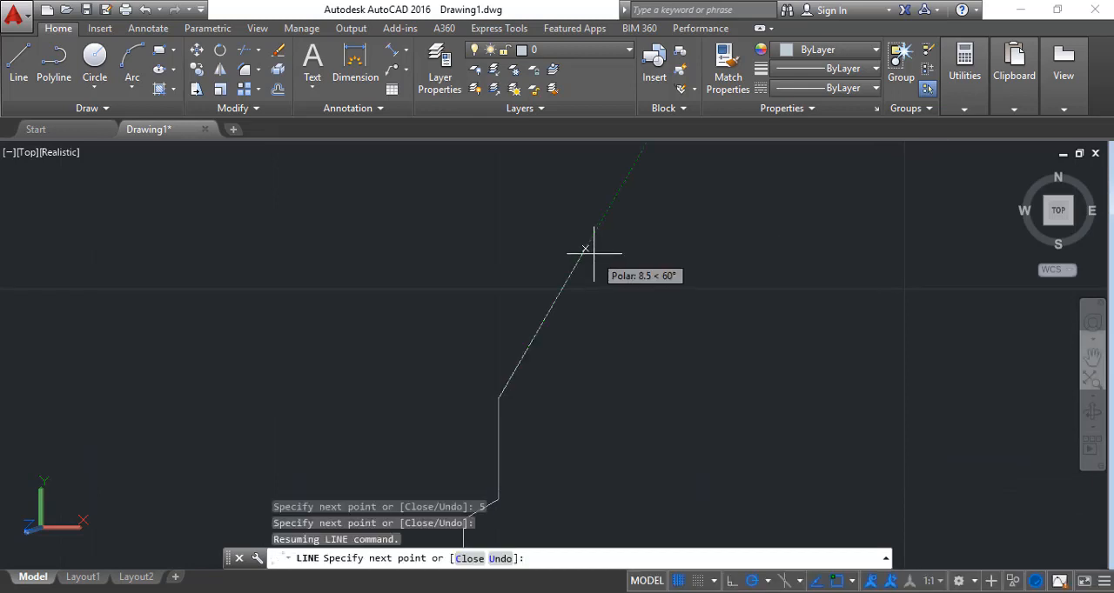
click(767, 580)
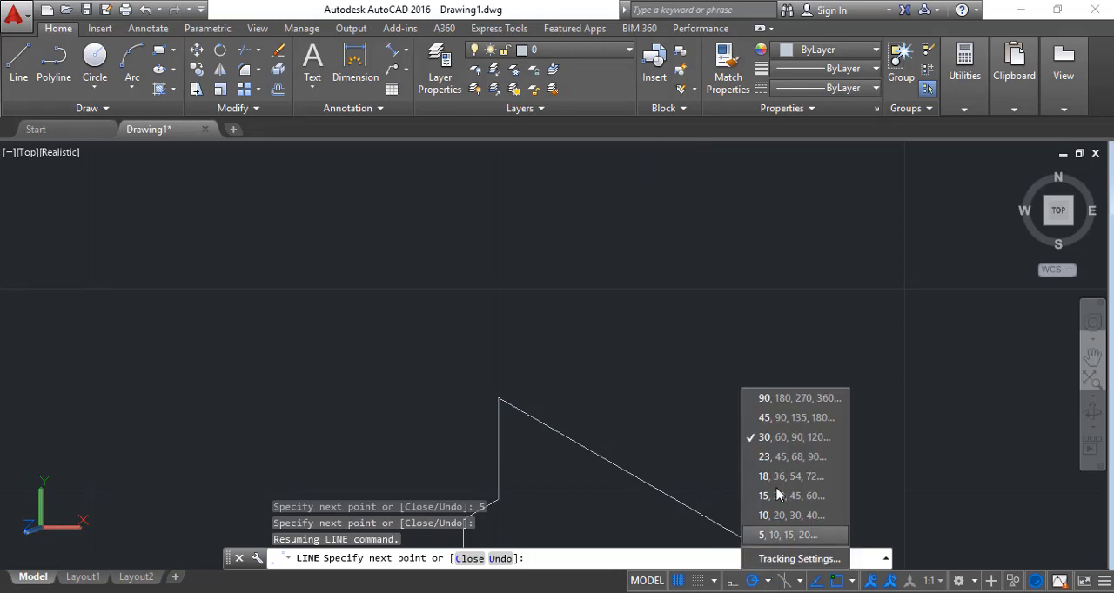
click(766, 418)
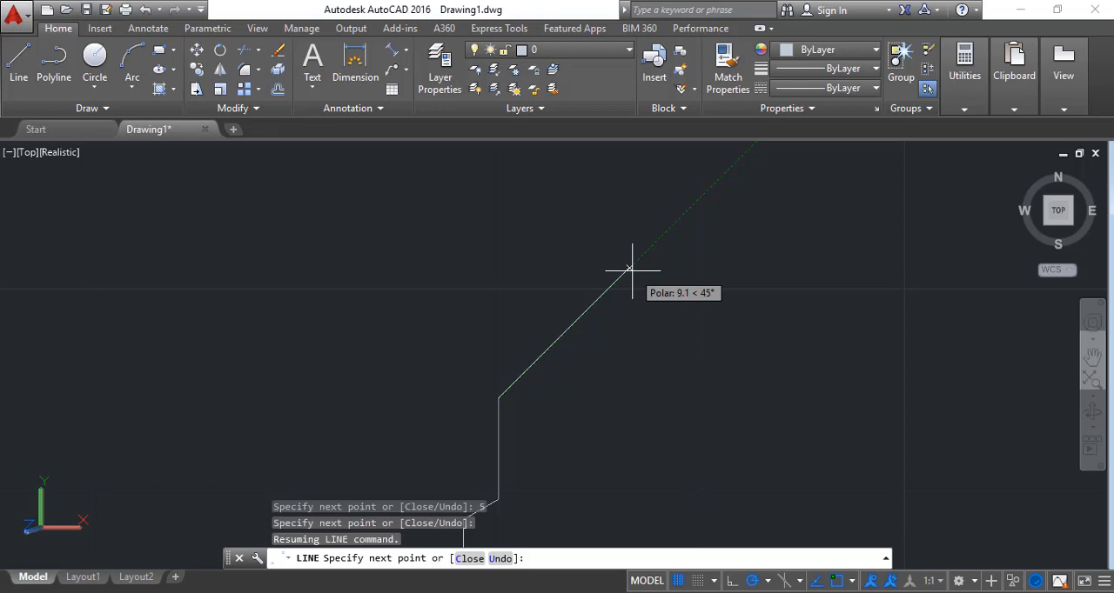
text(5)
key(Return)
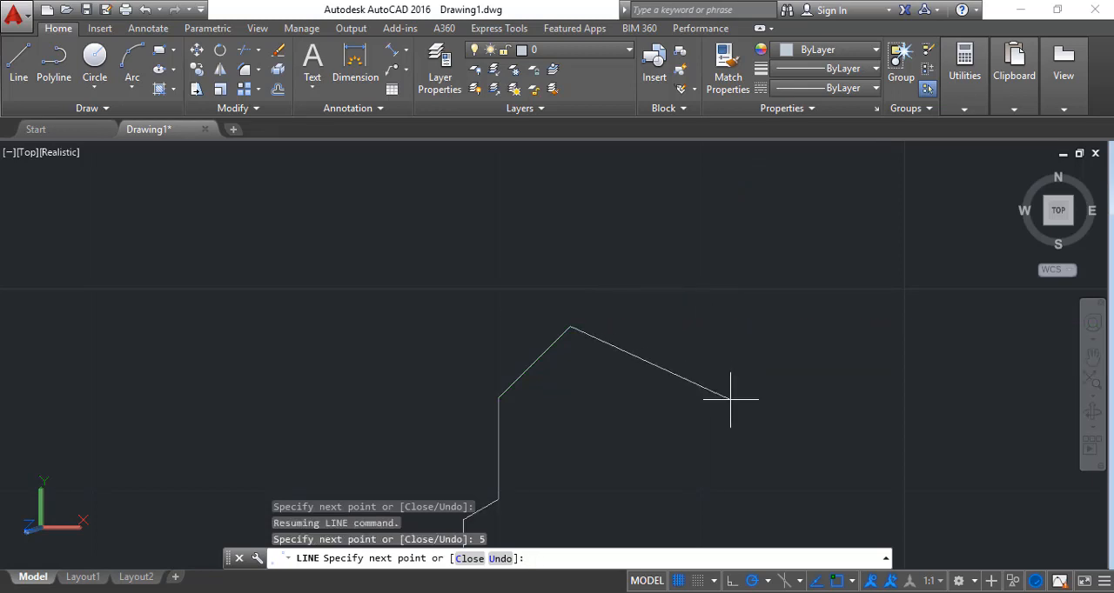
Set polar tracking back to 30° increments and continue the line 10 units at 330° and 5 units straight down
click(768, 581)
click(779, 438)
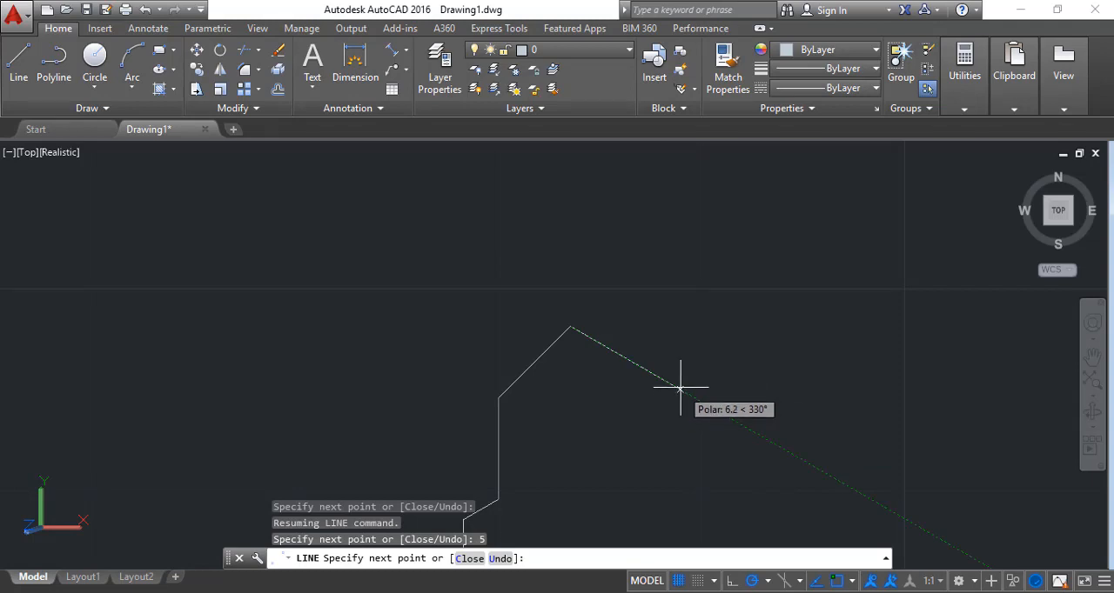
text(10)
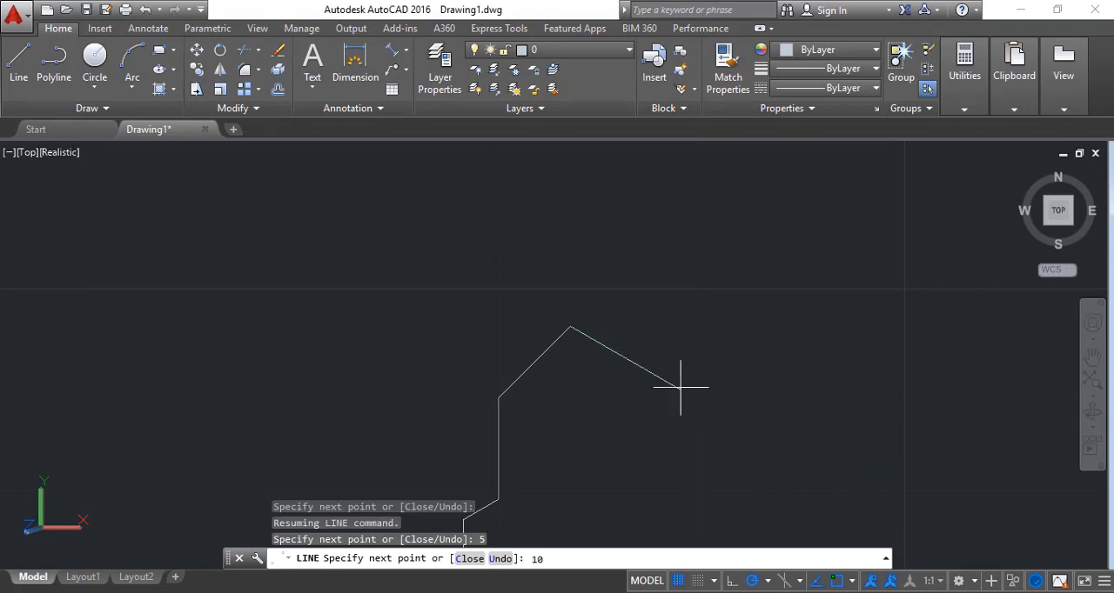
key(Return)
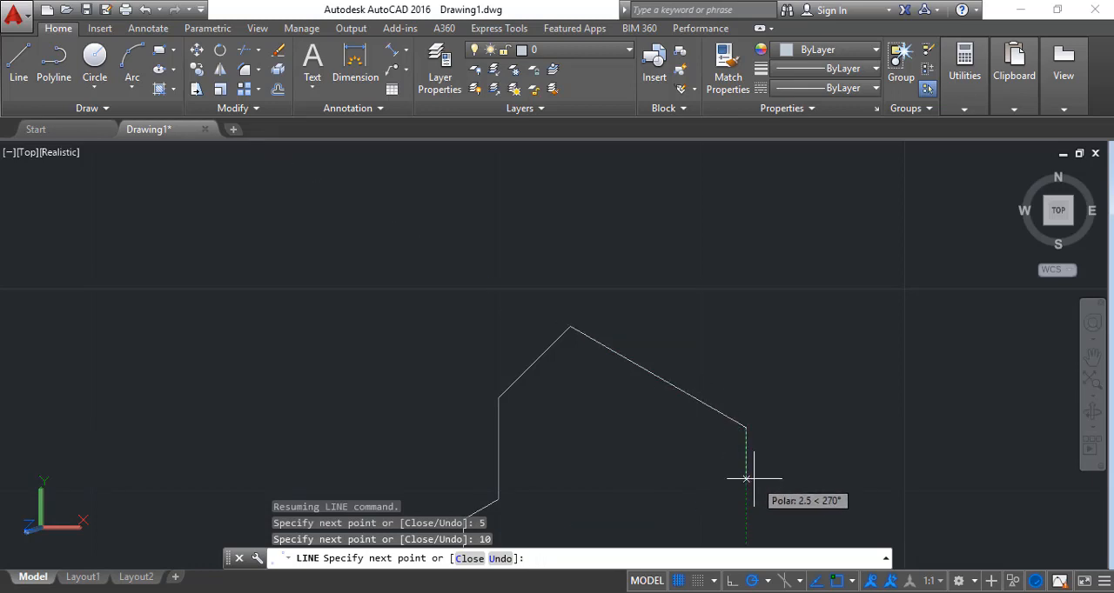
text(5)
key(Return)
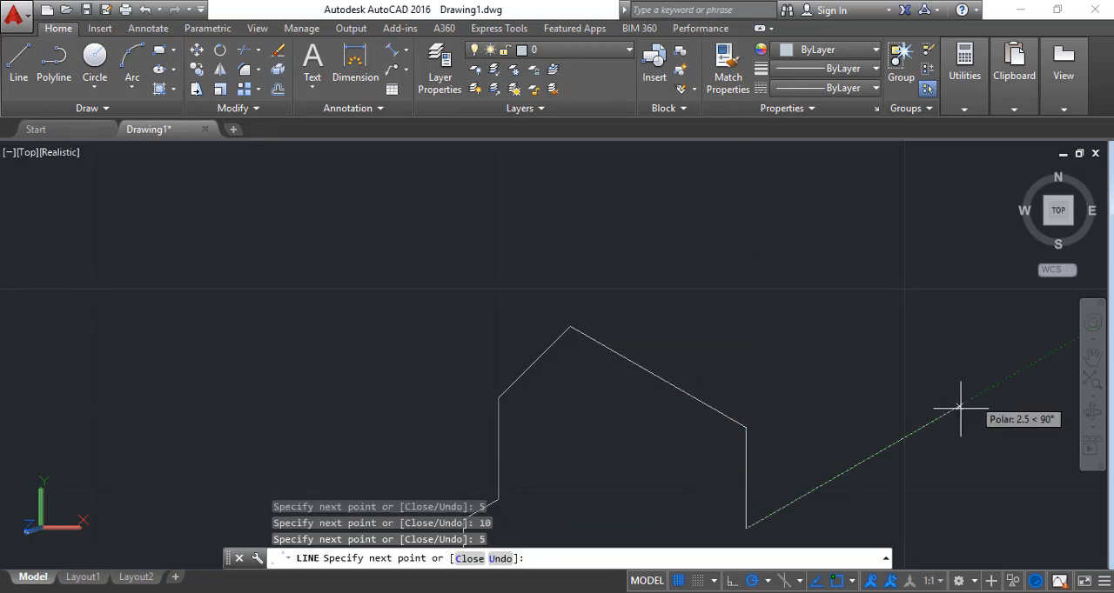
Set polar tracking to 45° increments, continue the line 8 units at 225° and end it
click(1093, 357)
drag(929, 403, 912, 335)
key(Escape)
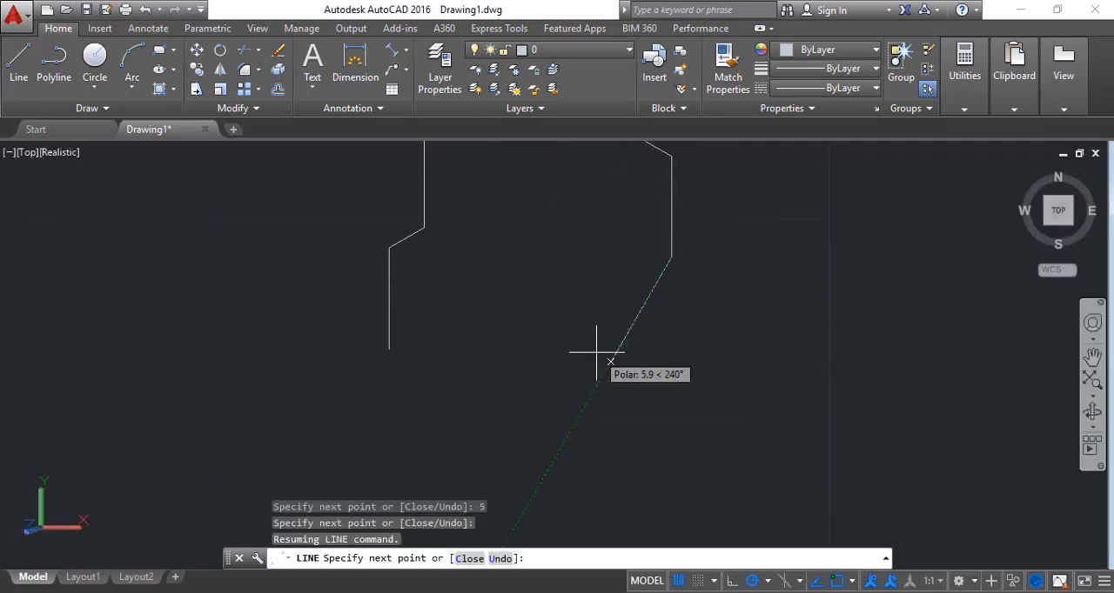
click(770, 581)
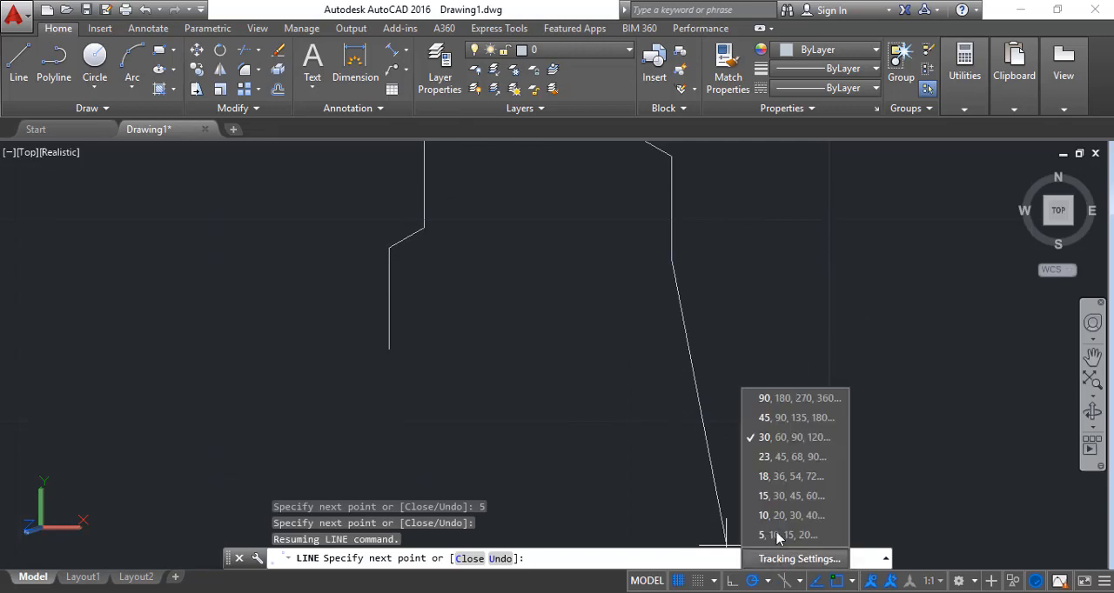
click(766, 438)
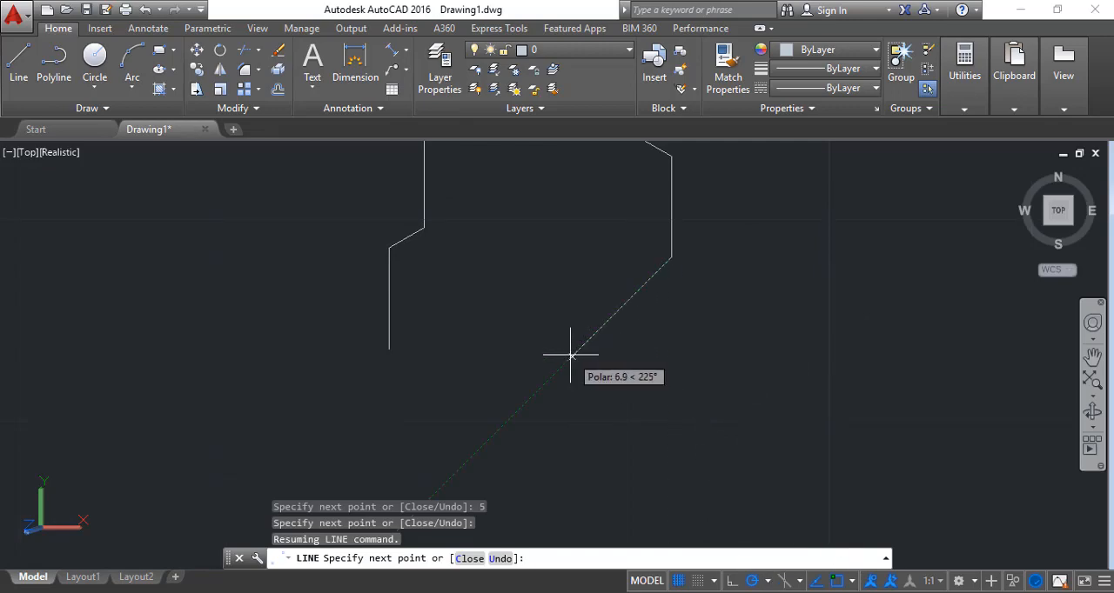
text(8)
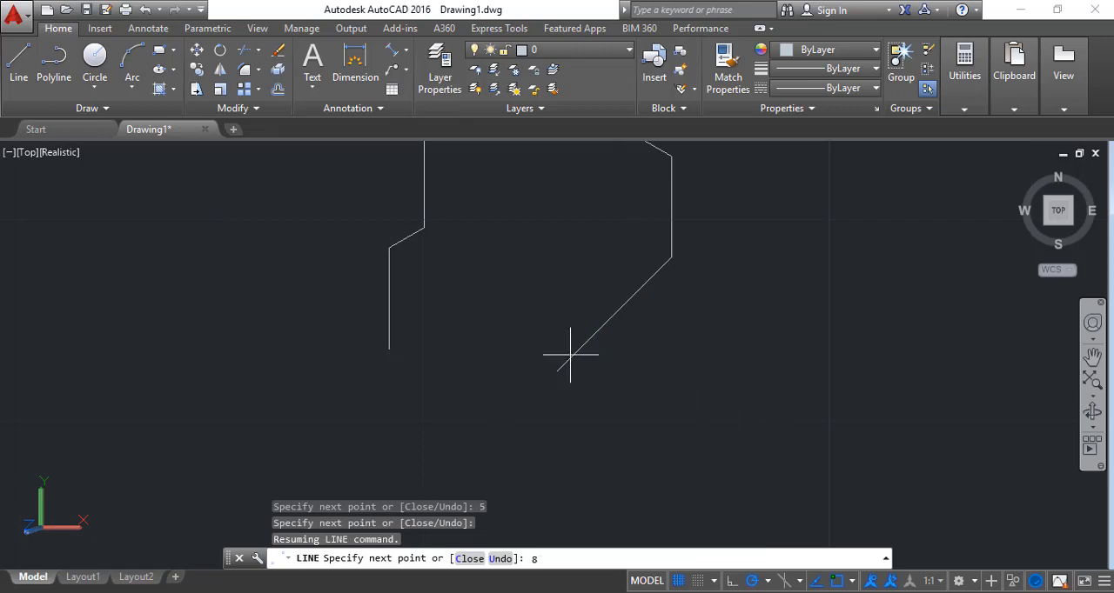
key(Return)
key(Escape)
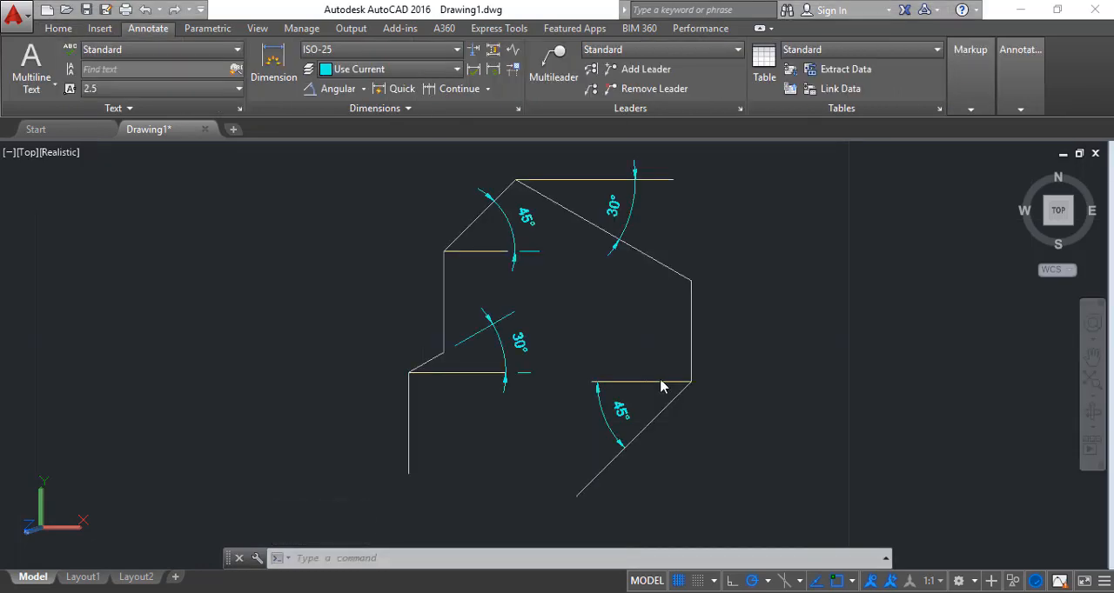
Highlight the angular dimensions of the angled outline to examine them and clear the selection
click(513, 236)
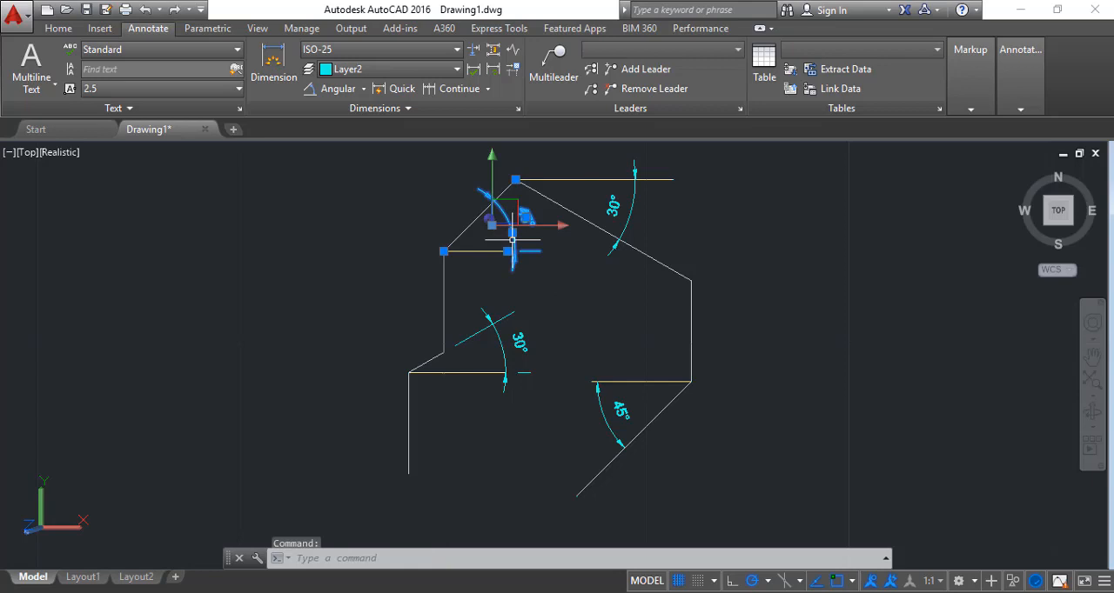
click(503, 351)
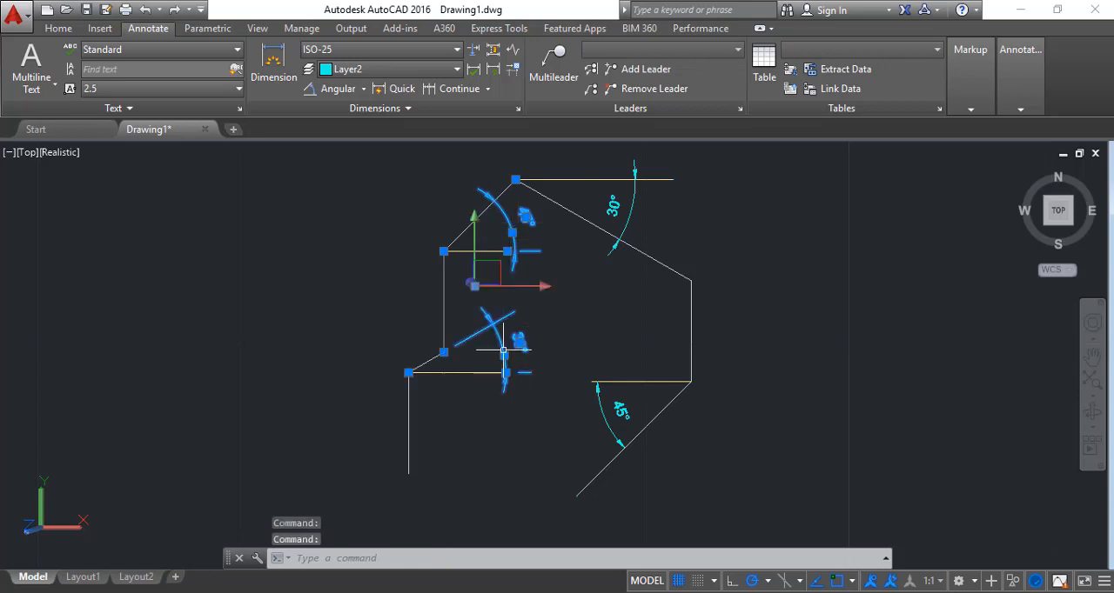
click(618, 228)
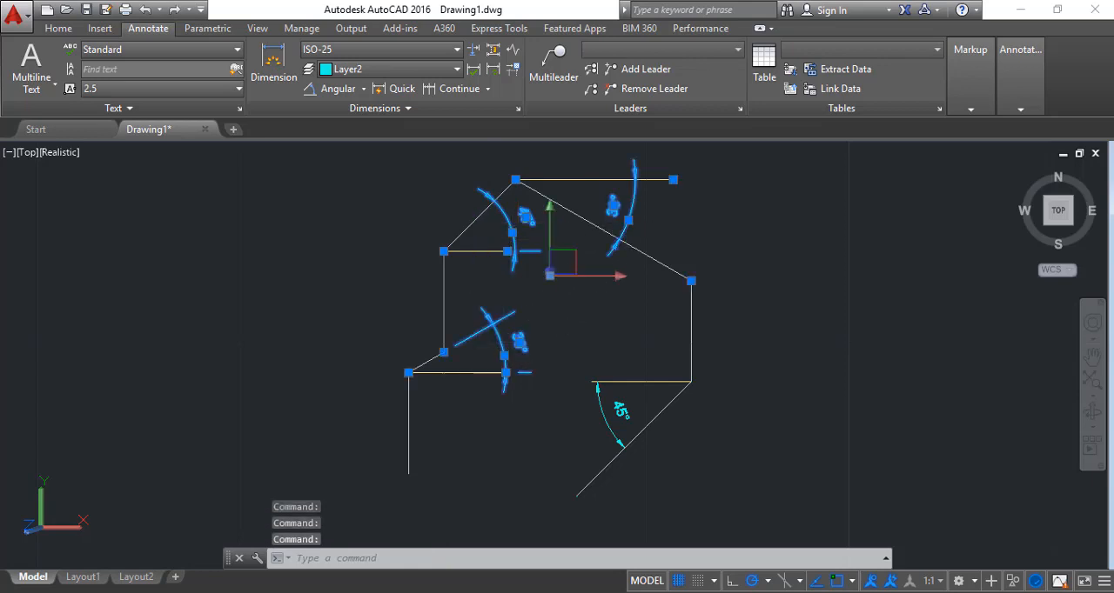
click(636, 379)
key(Escape)
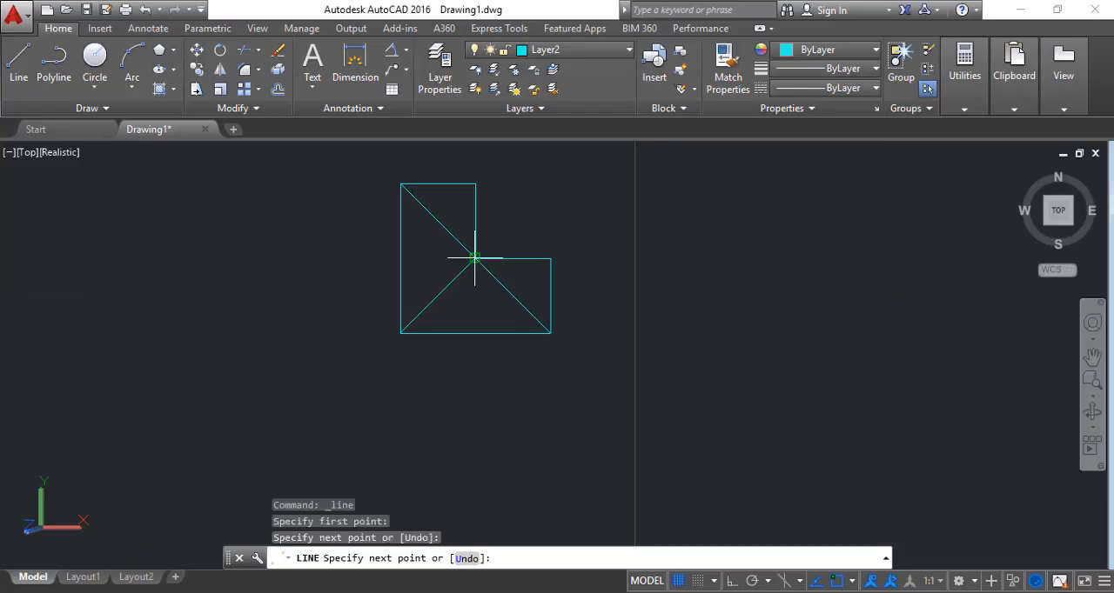
Make Layer1 the current layer
key(Escape)
key(Escape)
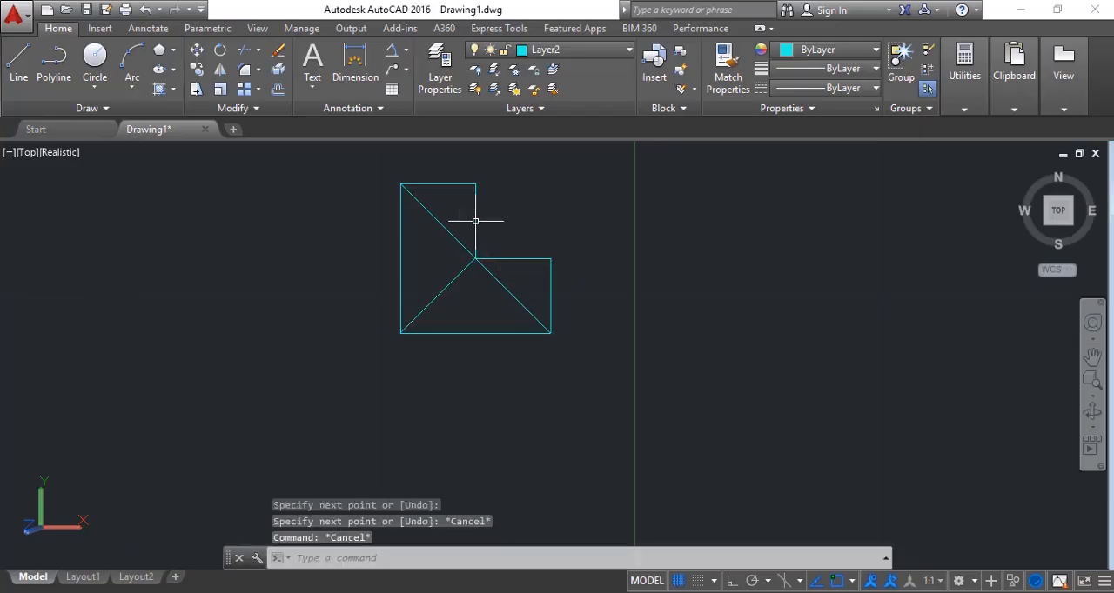
click(571, 51)
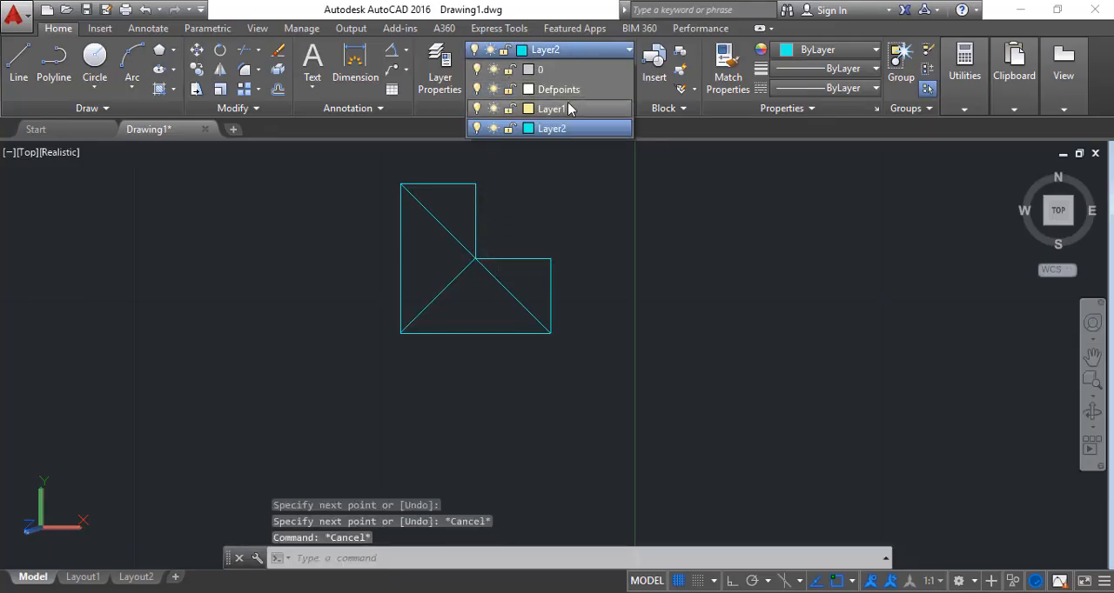
click(566, 106)
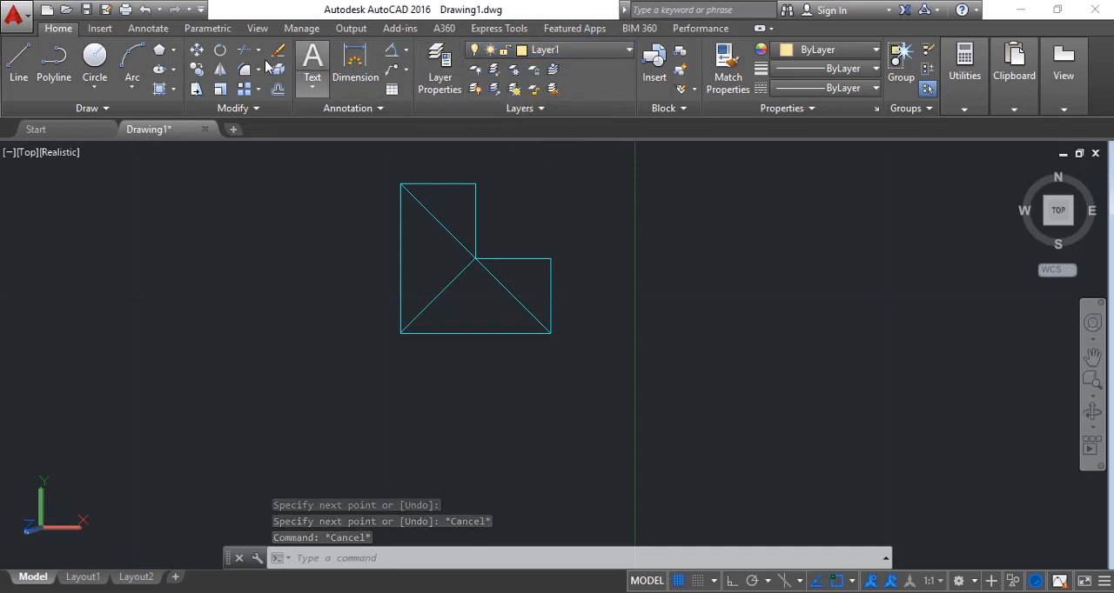
Draw a circle of radius 1 centred on the upper-left corner of the L-shaped figure
click(95, 63)
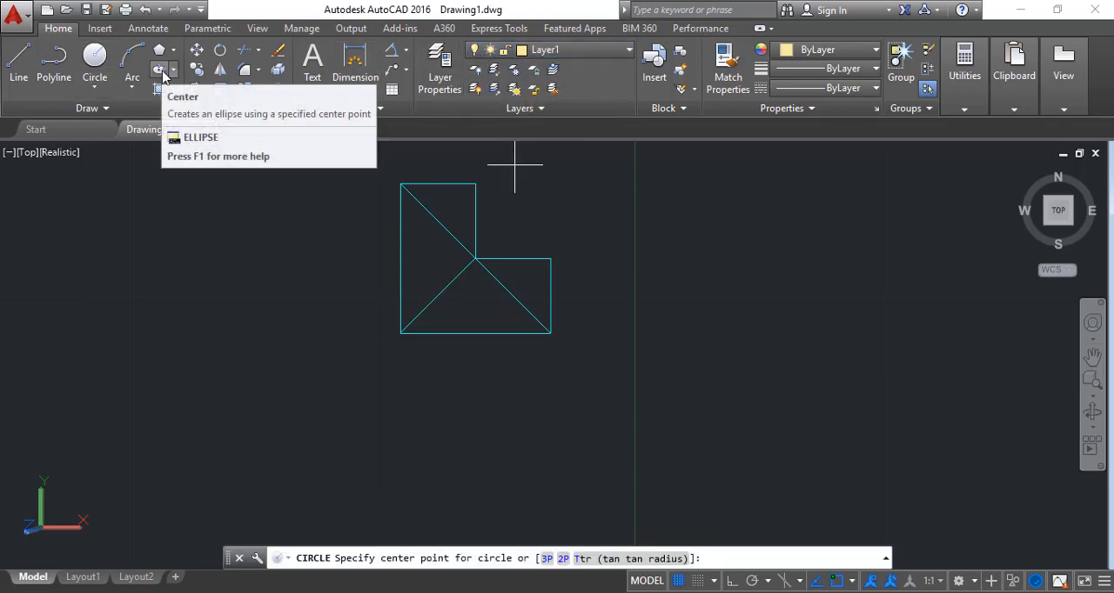
click(399, 183)
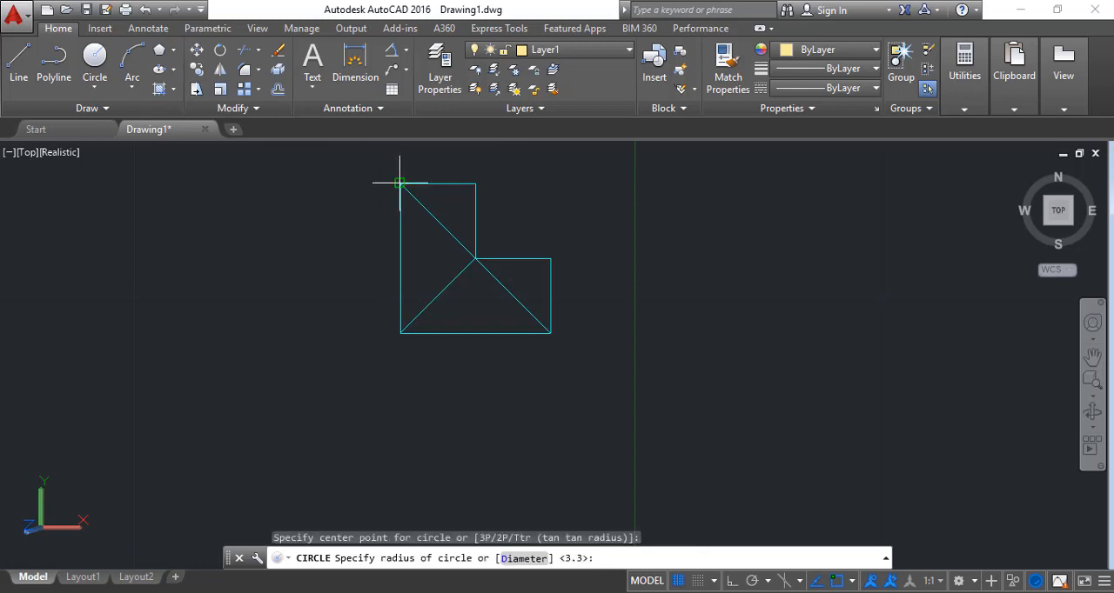
text(1)
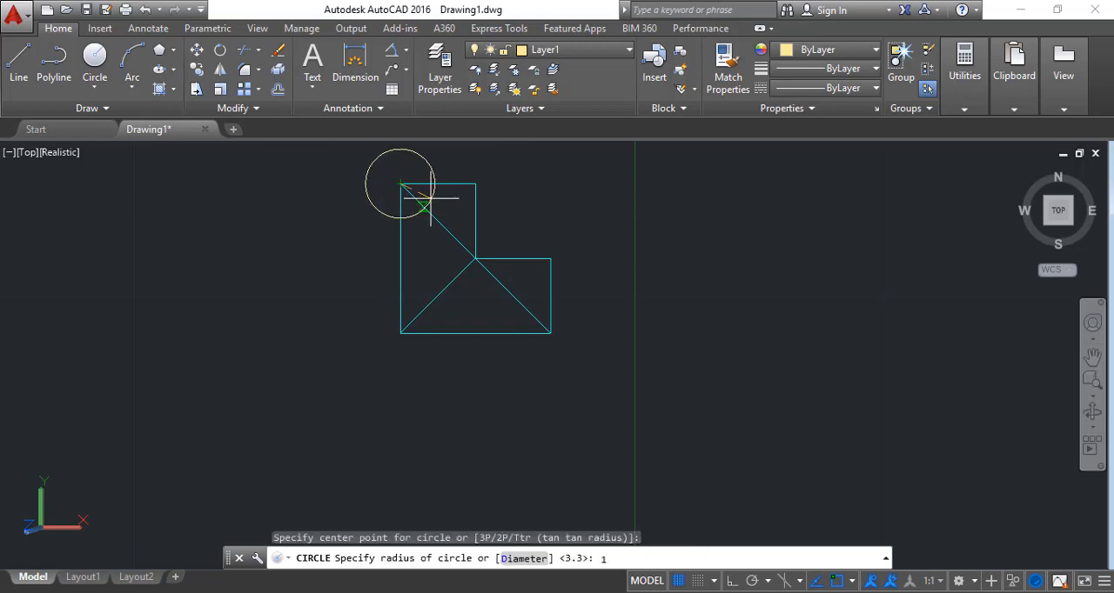
key(Return)
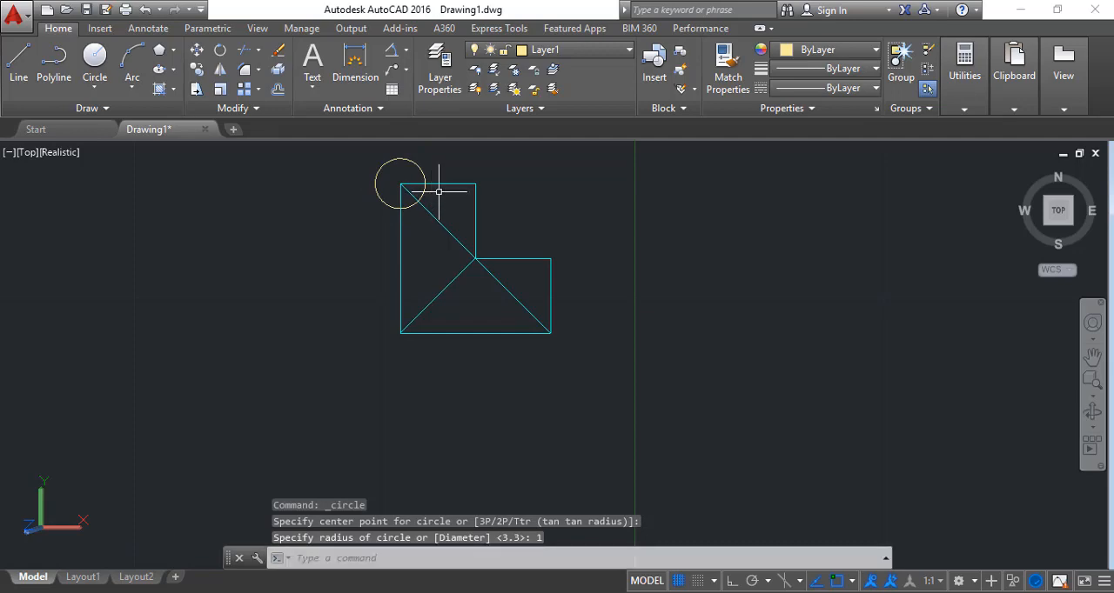
Draw a 3-Point circle through the upper block's upper-right corner, the inner corner and the lower arm's upper-right corner
click(95, 88)
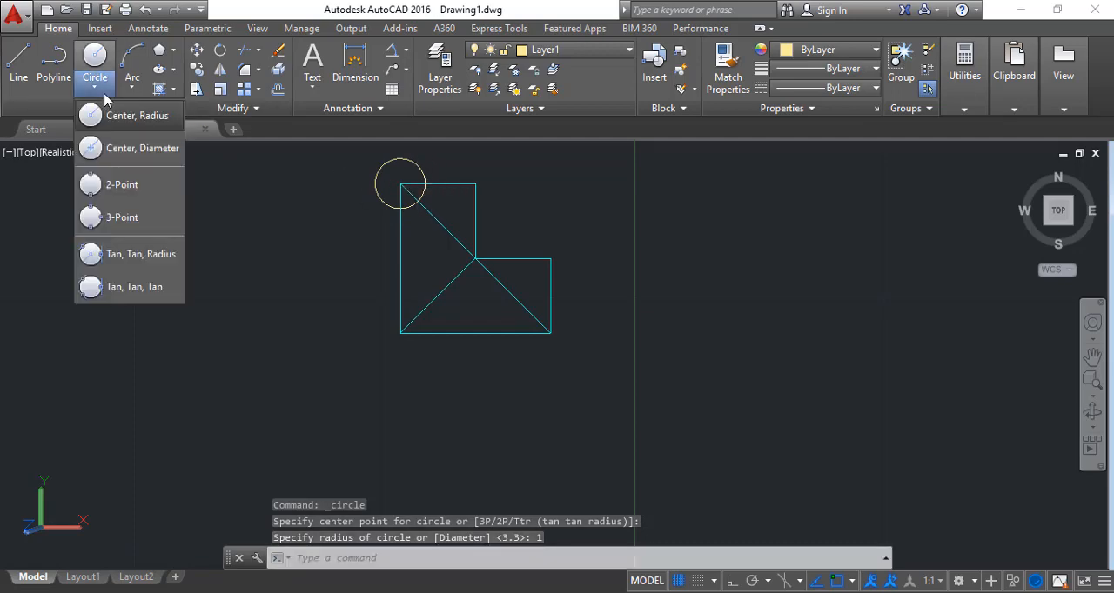
click(120, 218)
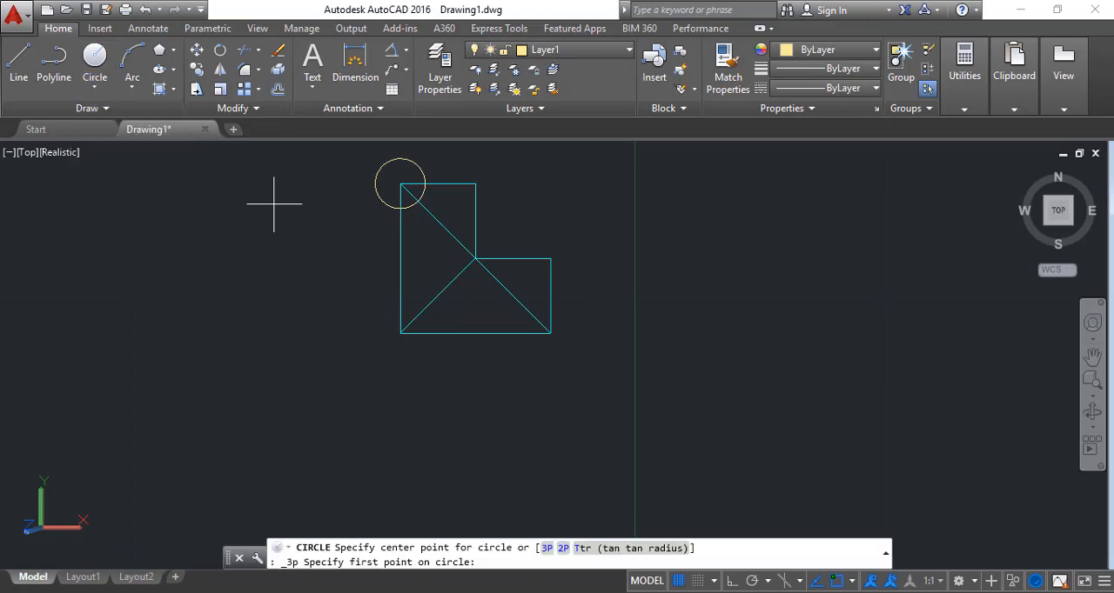
click(474, 184)
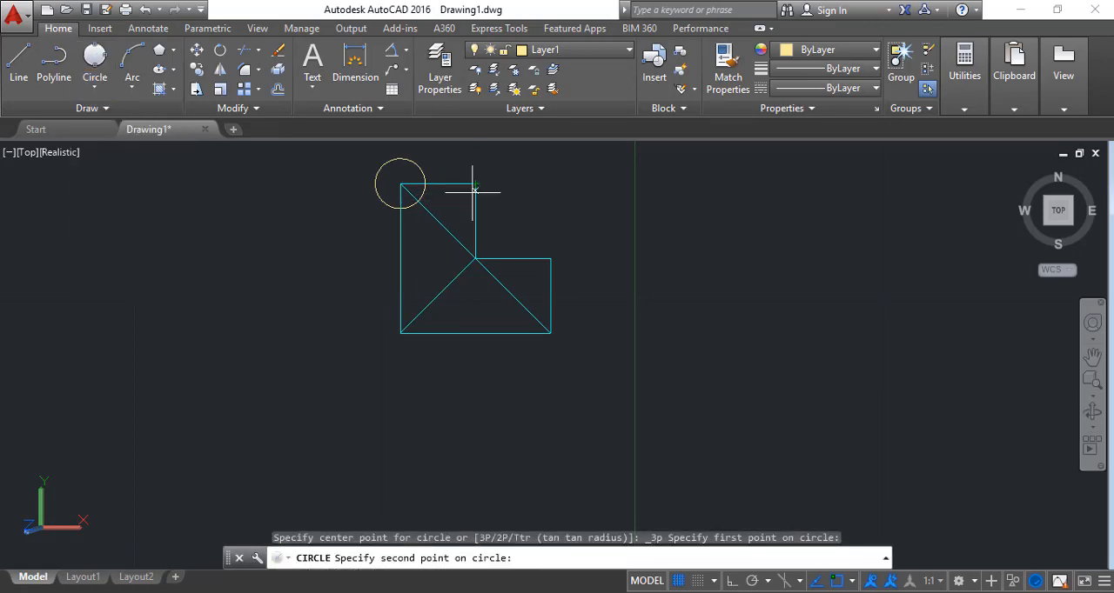
click(474, 258)
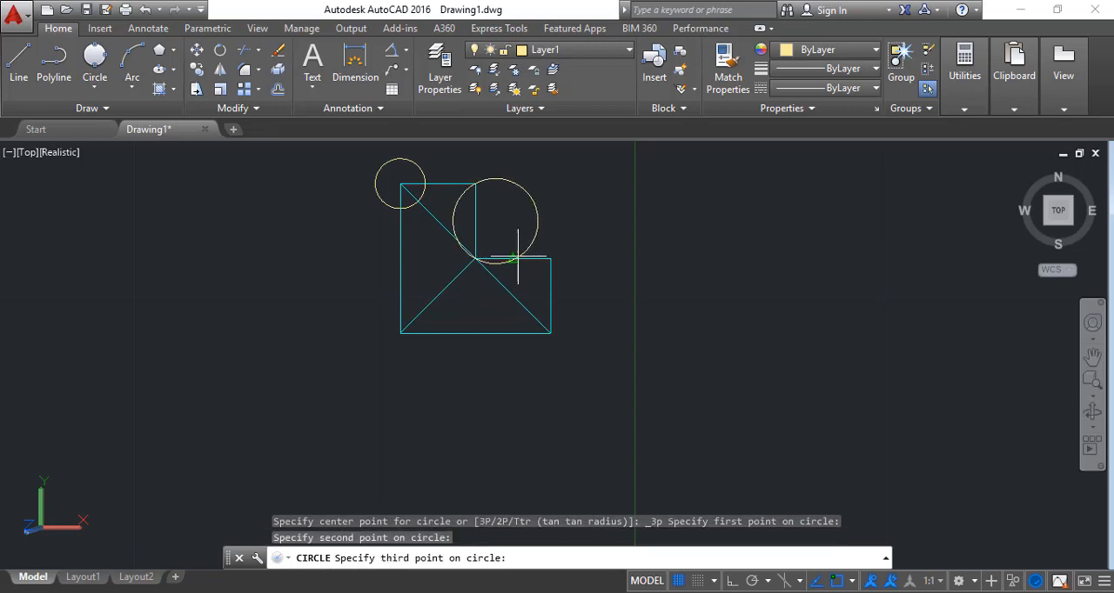
click(550, 257)
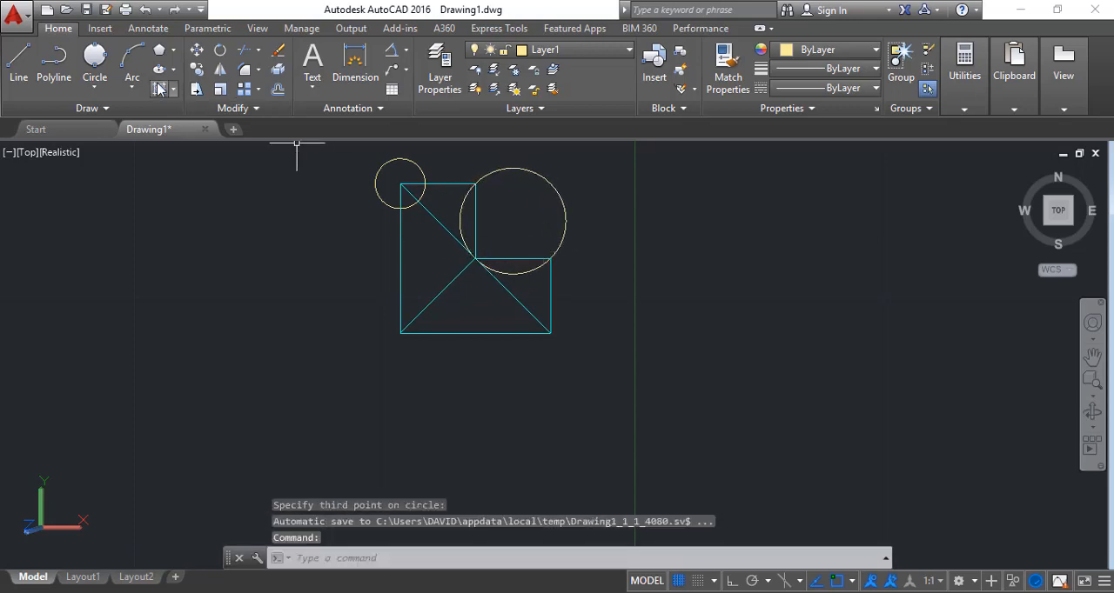
Draw a Tan, Tan, Tan circle inside the lower triangle, tangent to both diagonals and the base line
click(95, 84)
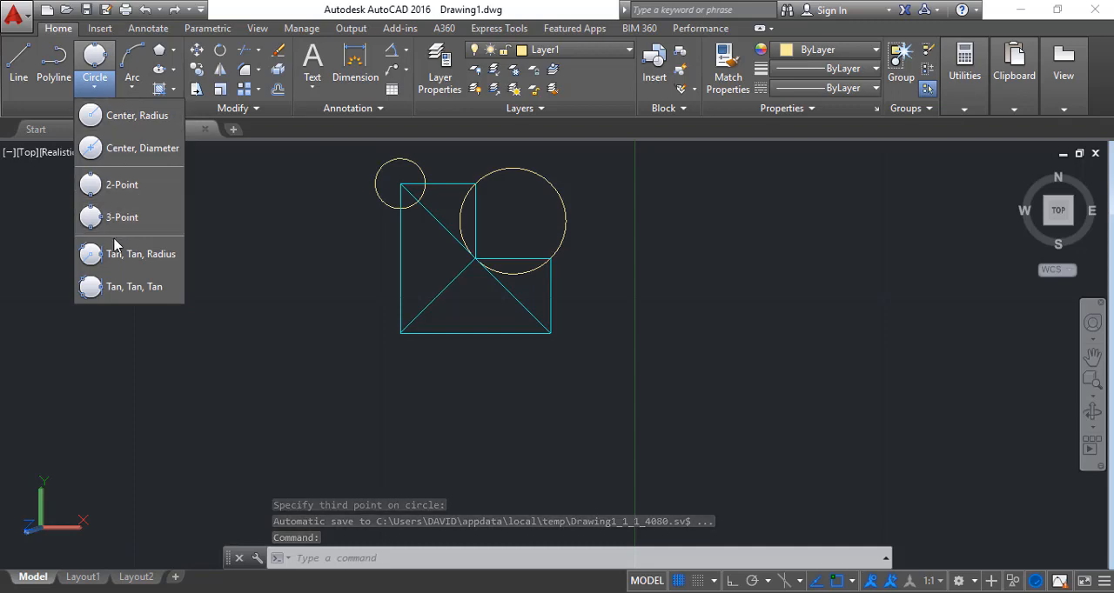
click(119, 285)
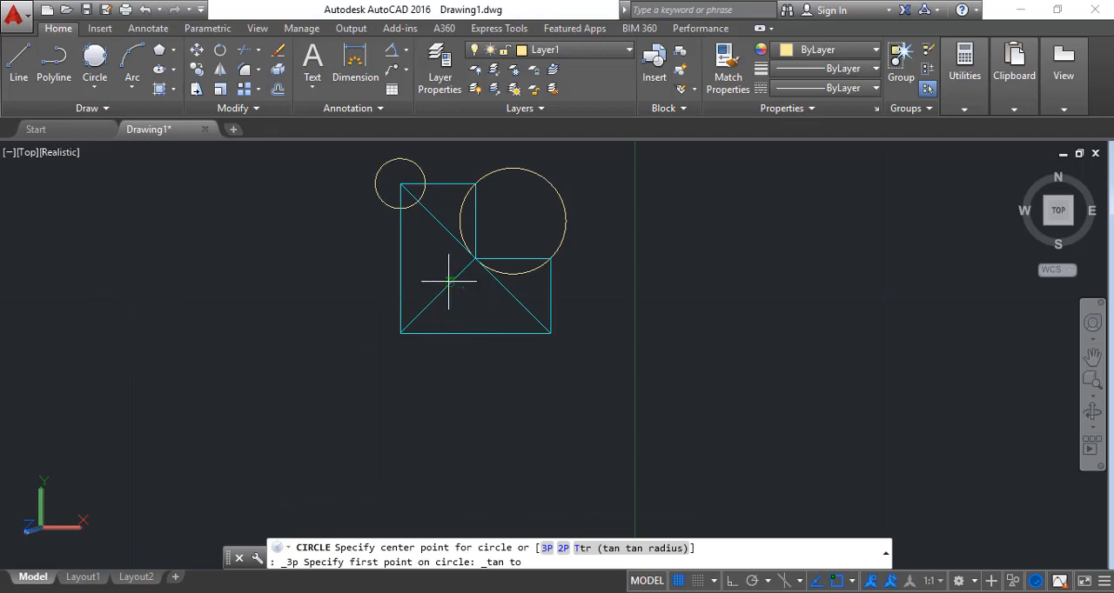
click(449, 280)
click(511, 292)
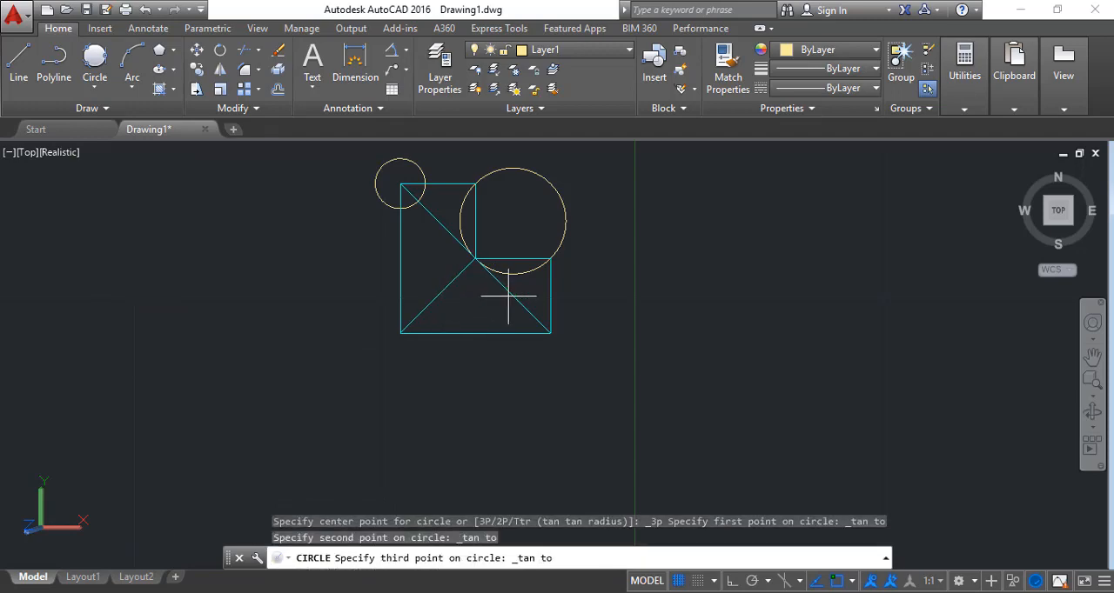
click(471, 331)
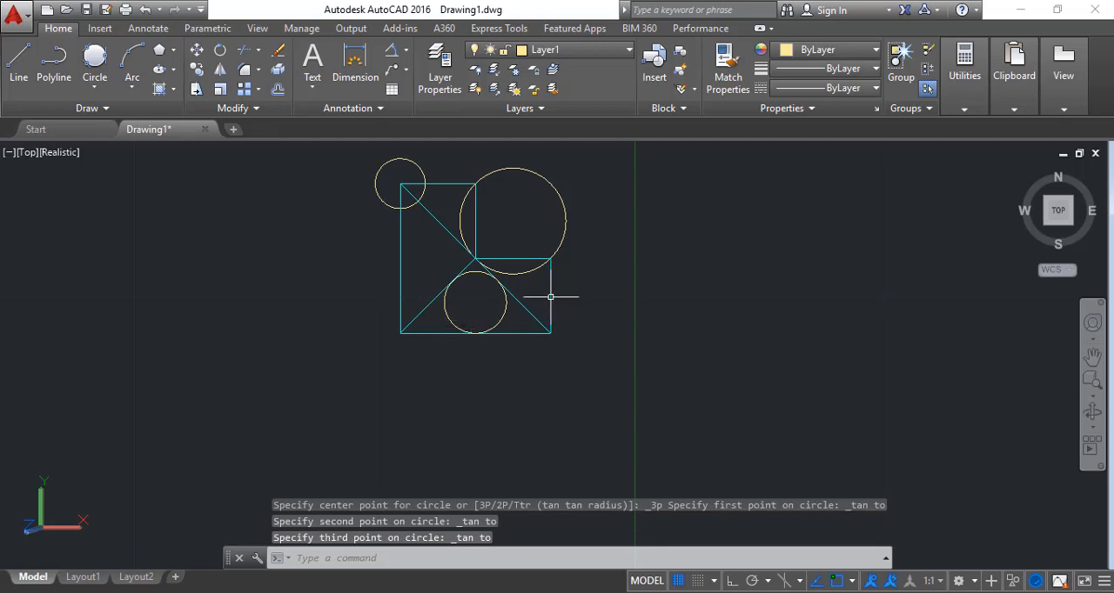
Zoom to the whole L-shaped figure with its three circles to examine how they fit the lines
click(1093, 382)
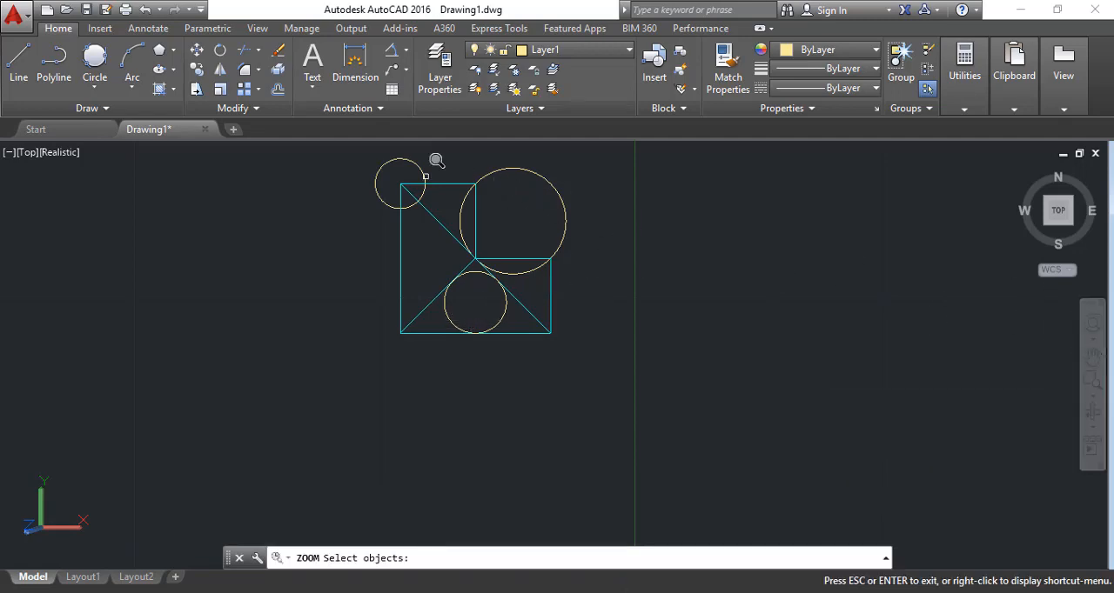
click(363, 153)
click(589, 344)
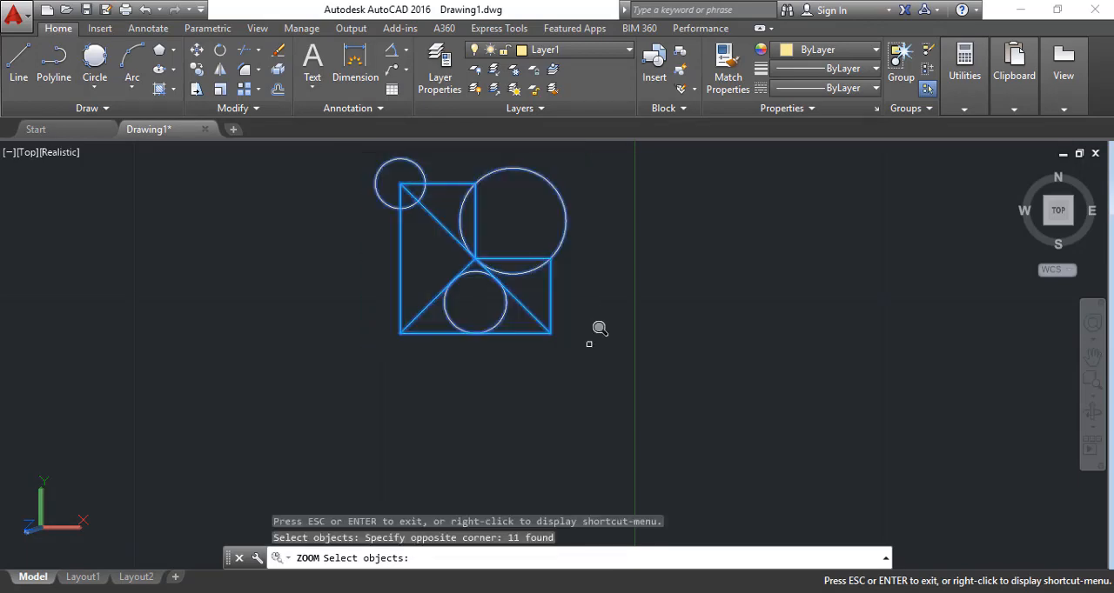
key(Return)
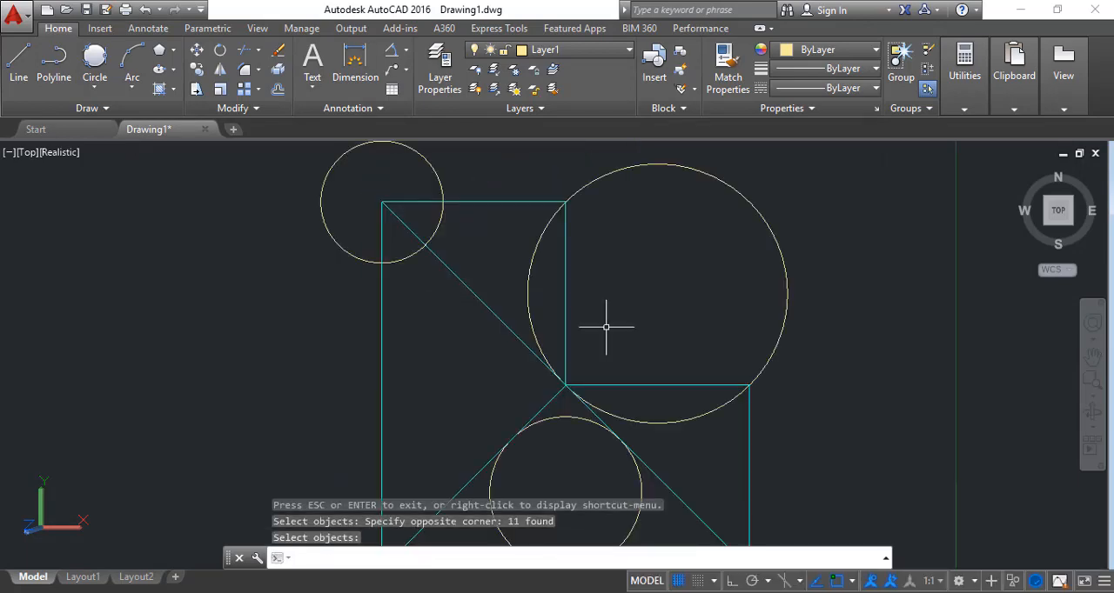
key(Escape)
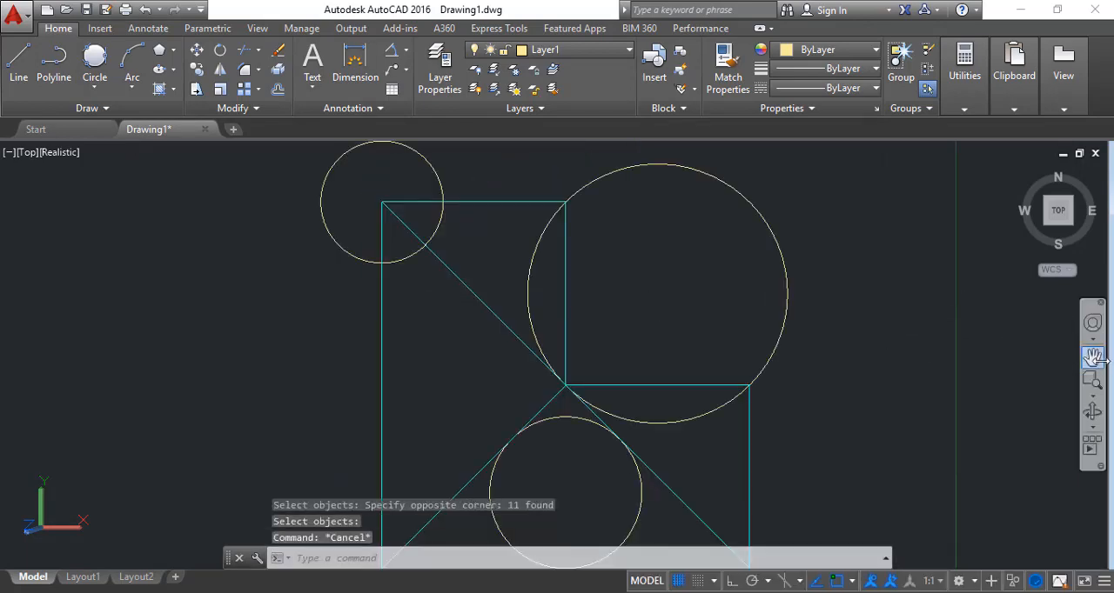
click(1093, 356)
scroll(826, 336, down, 1)
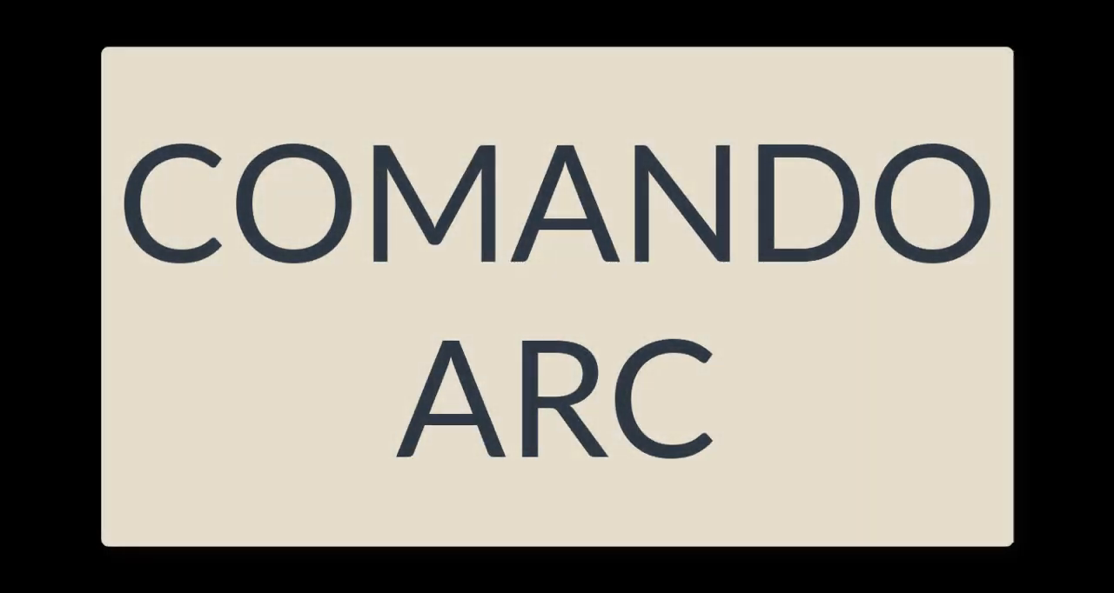
Complete the downward semicircular arc at the end of the upper line, with its centre 20 units to the right
text(2)
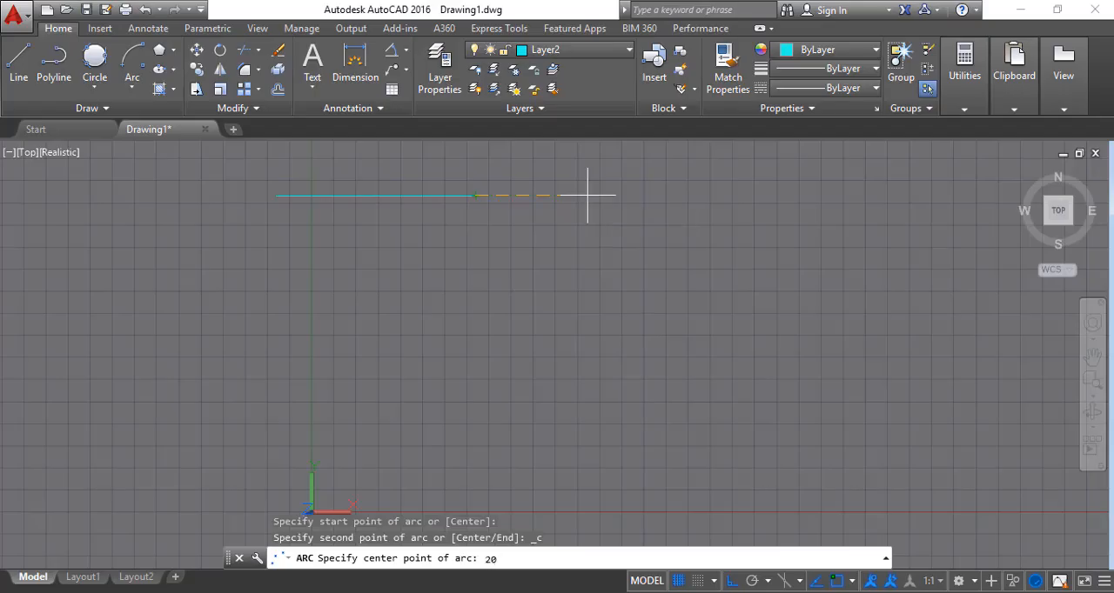
text(0)
key(Return)
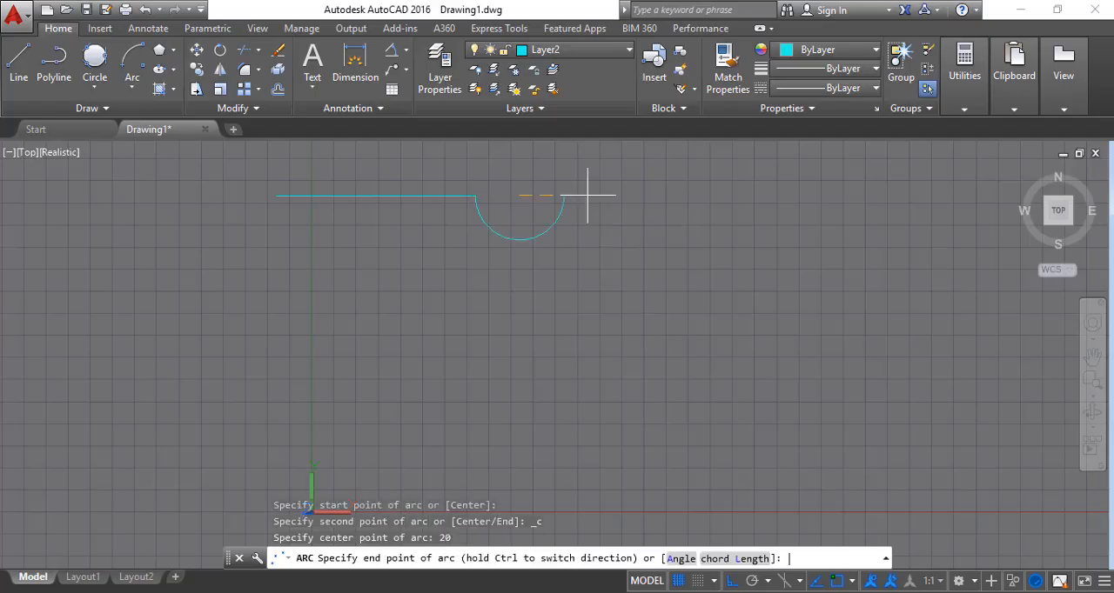
click(587, 195)
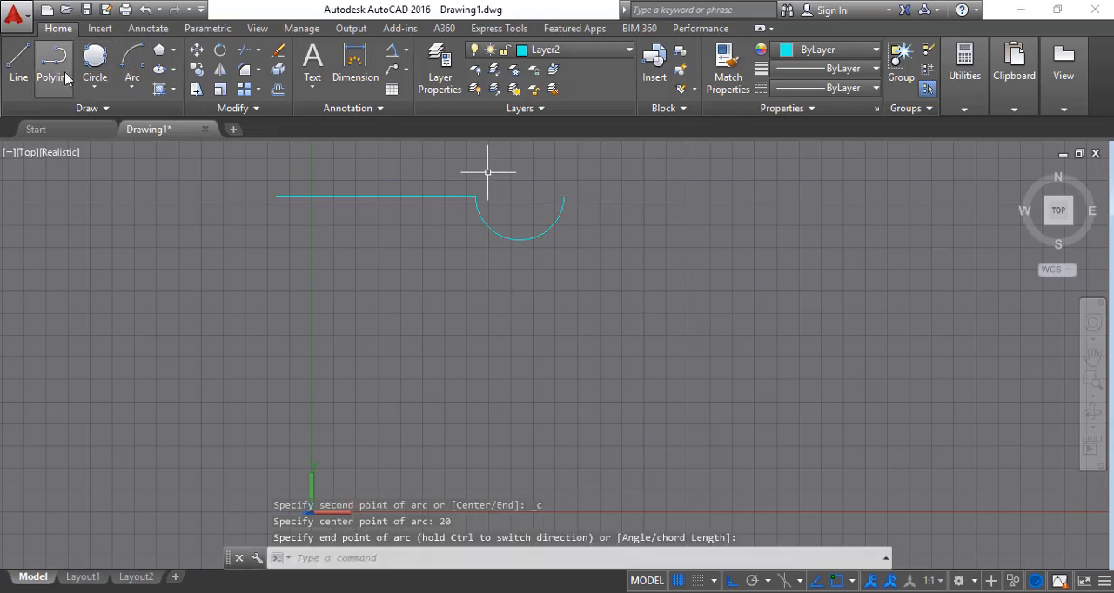
Draw a line from the arc's free end 90 units to the right and 10 units straight down
click(21, 64)
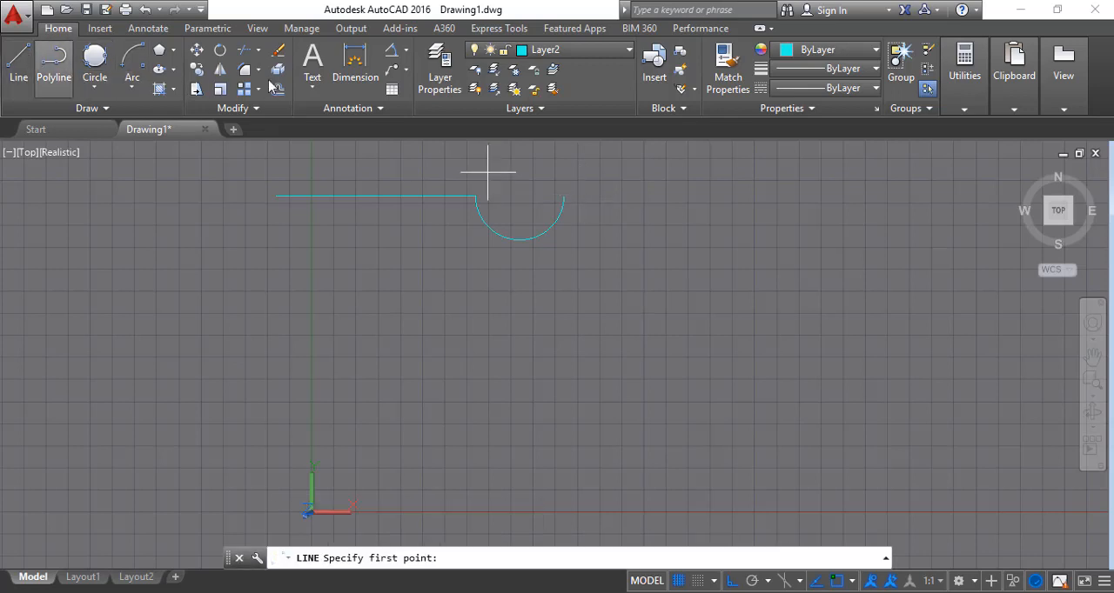
click(563, 195)
text(90)
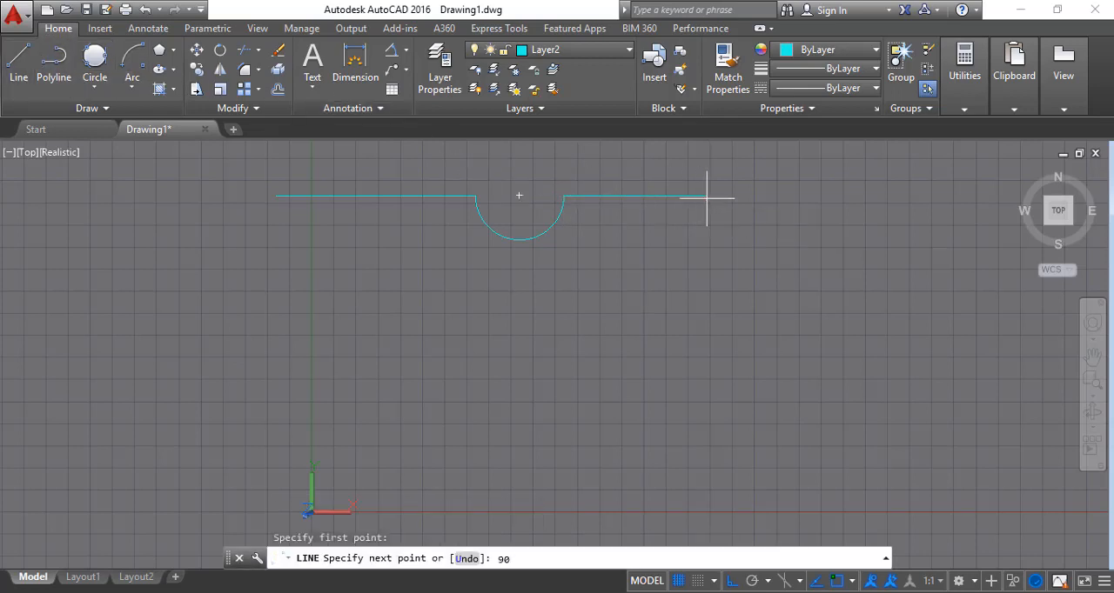
key(Return)
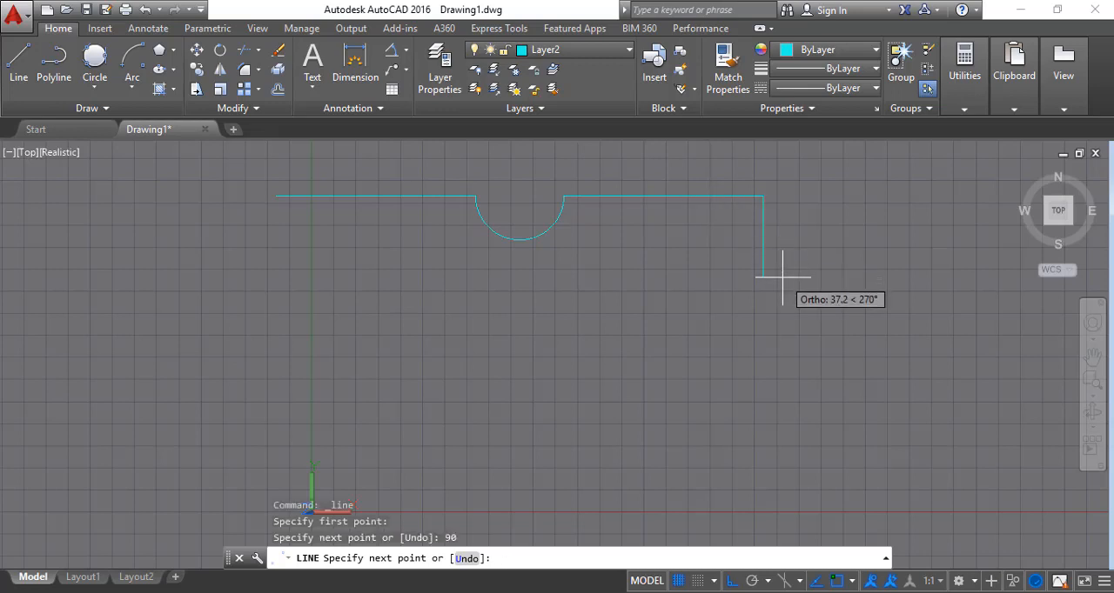
text(10)
key(Return)
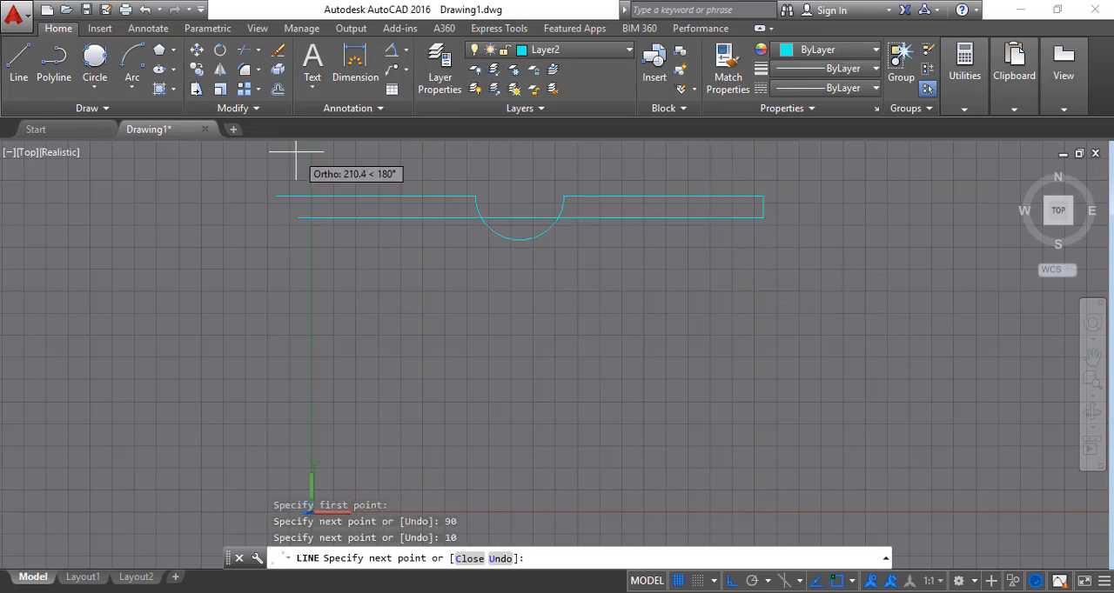
Draw a semicircular arc bulging left from the short vertical line's lower end, with its centre 30 units below
click(133, 59)
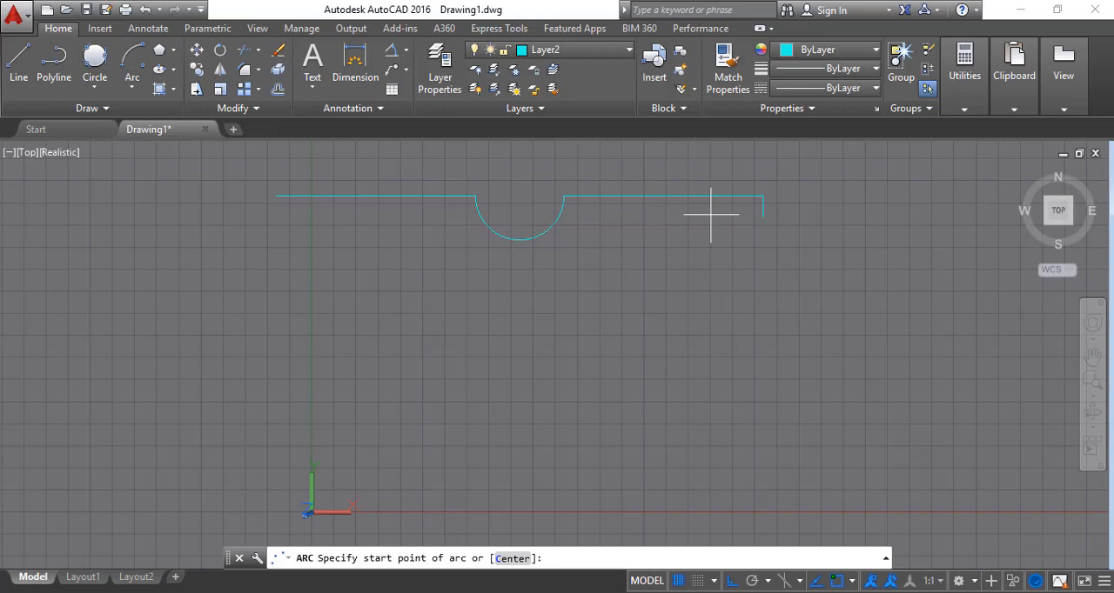
click(762, 216)
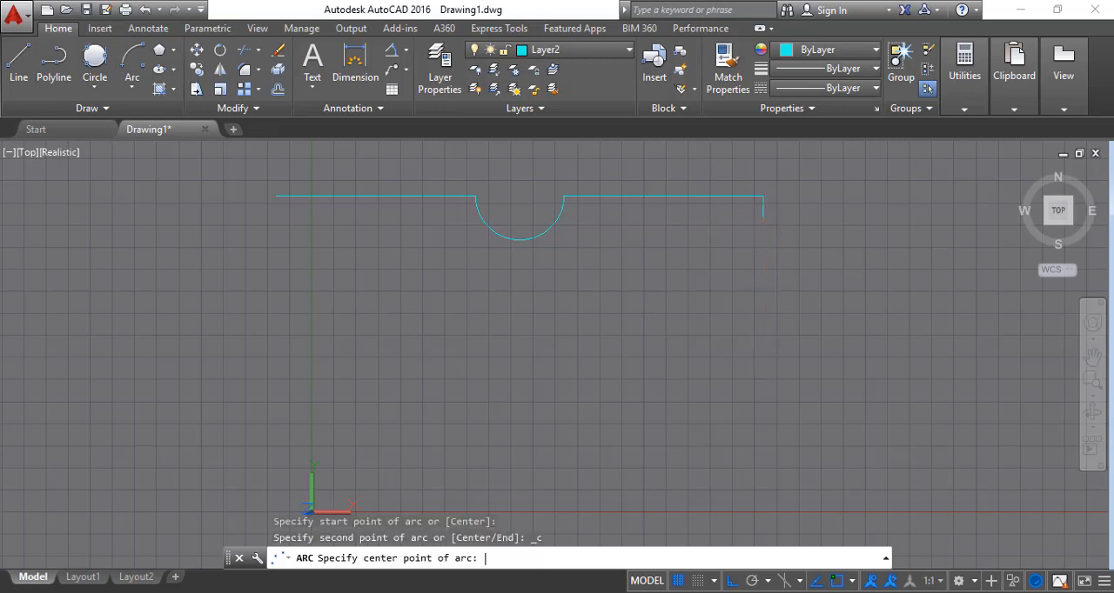
key(Return)
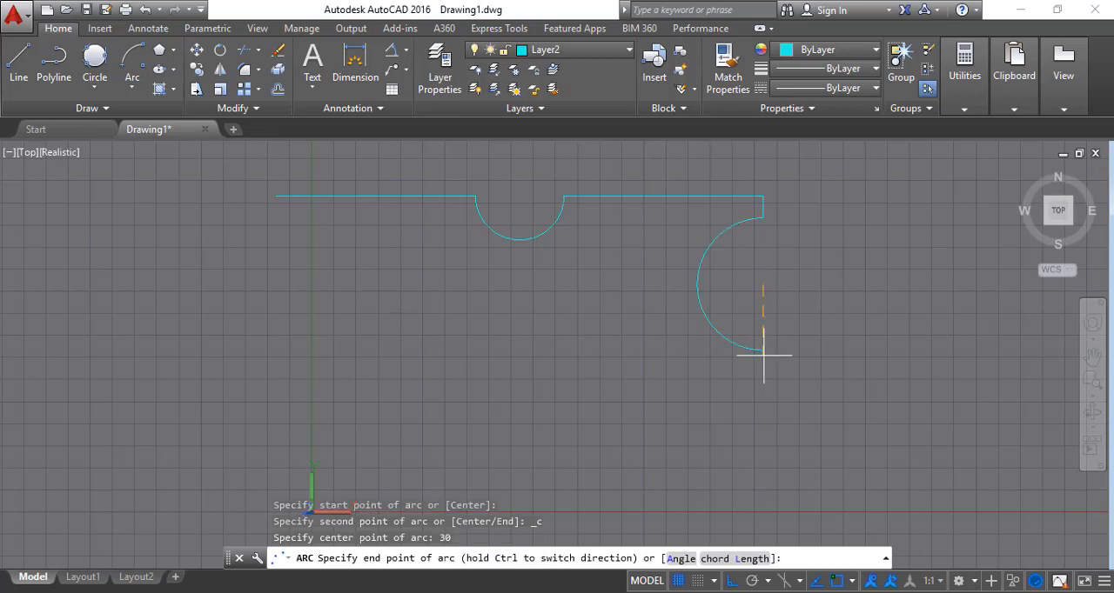
click(763, 352)
Draw a line from the large arc's lower end 10 units down and 90 units to the left
text(l)
key(Return)
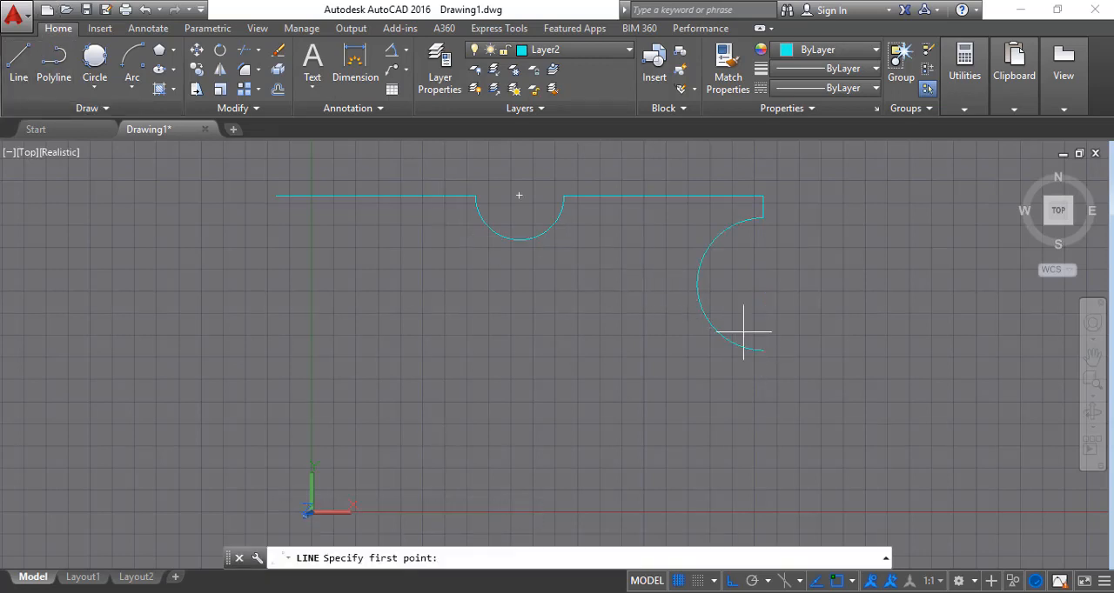
click(763, 350)
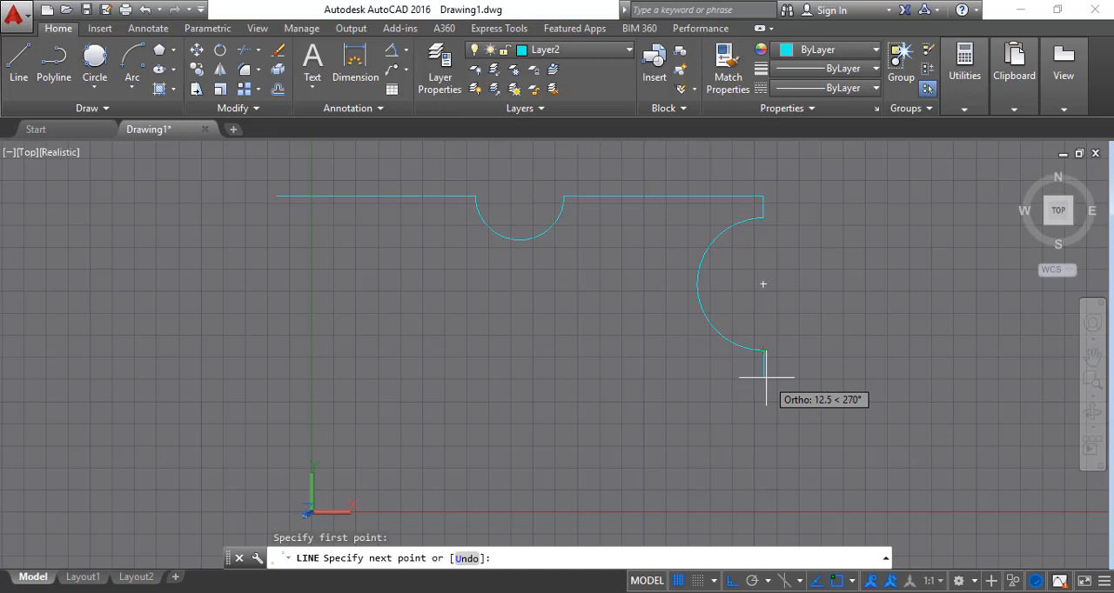
text(10)
key(Return)
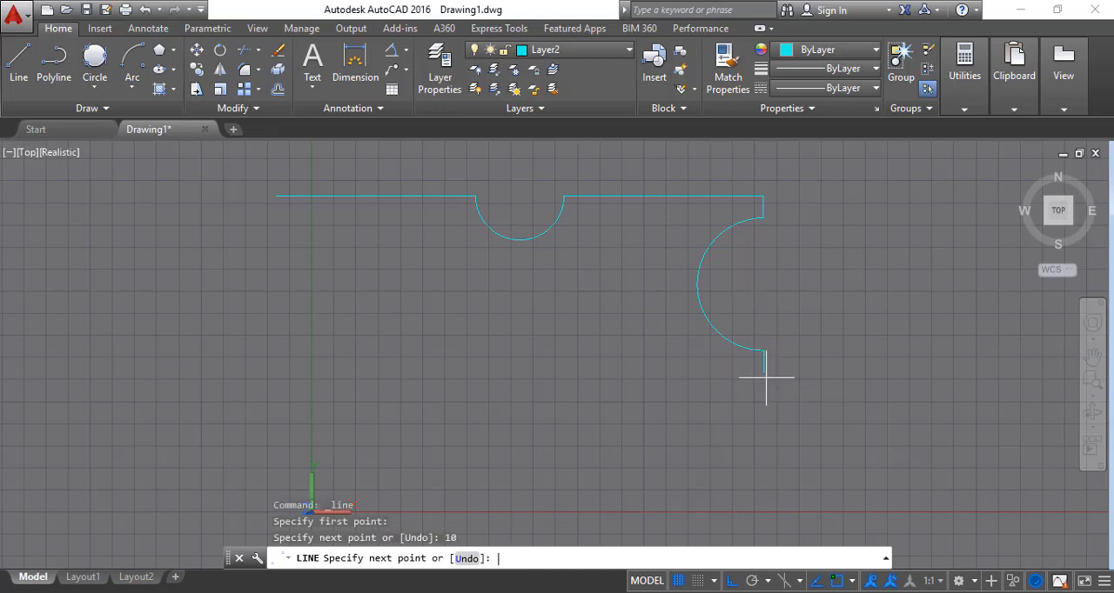
text(6)
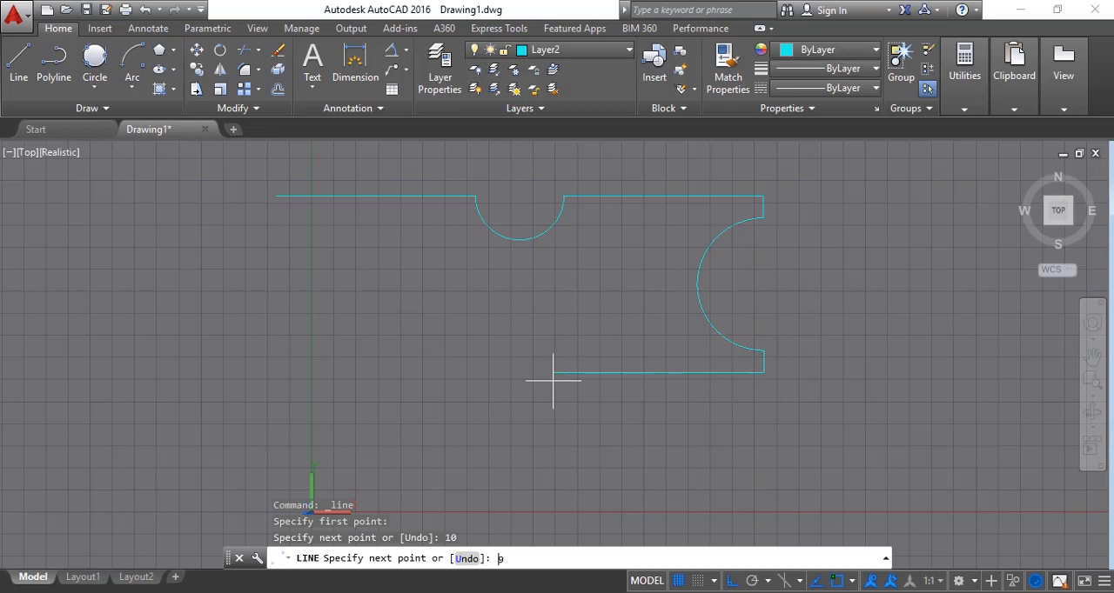
text(0)
key(Return)
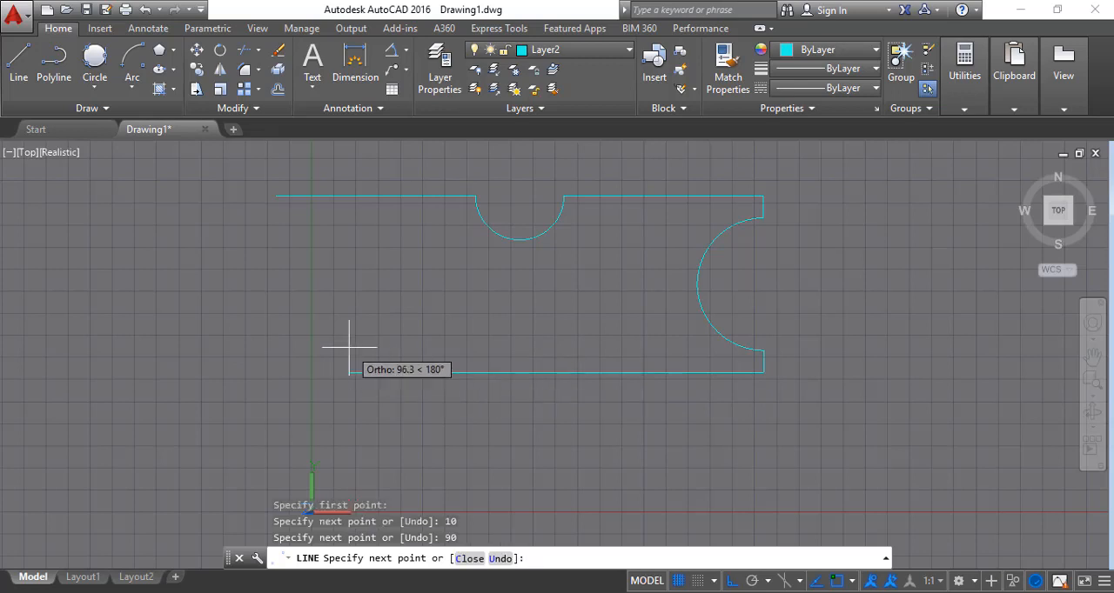
Draw an upward semicircular arc from the lower line's free end, with its centre 20 units to the left
click(133, 61)
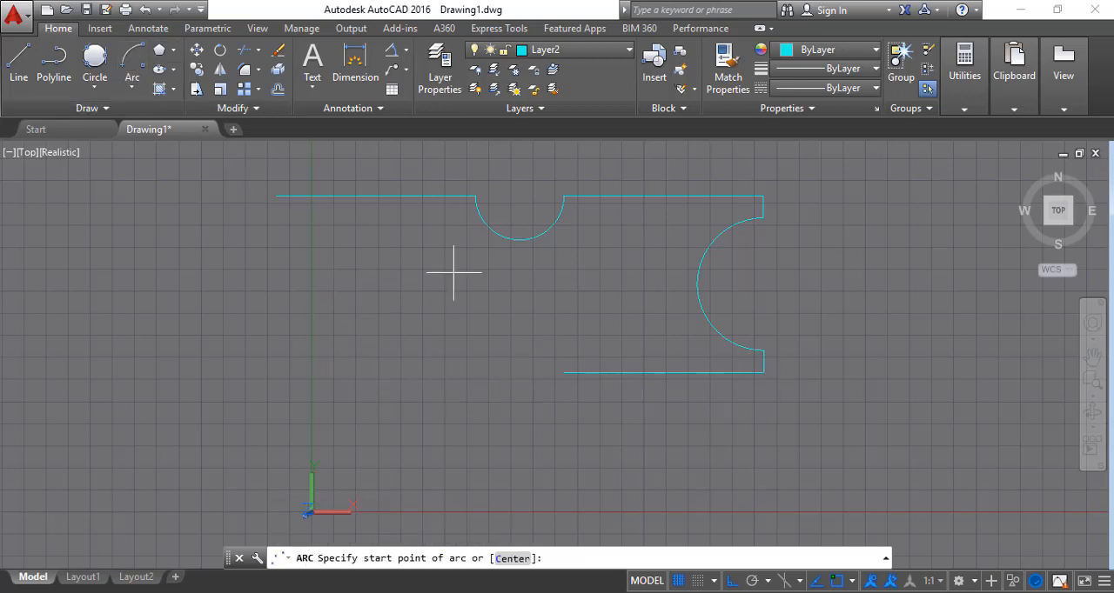
click(564, 372)
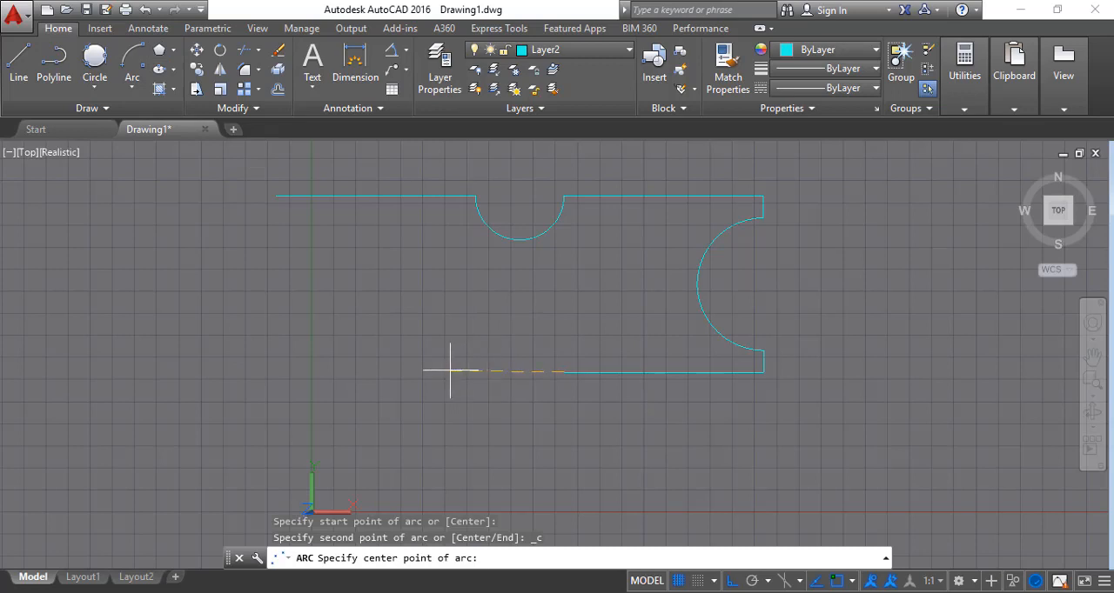
key(Return)
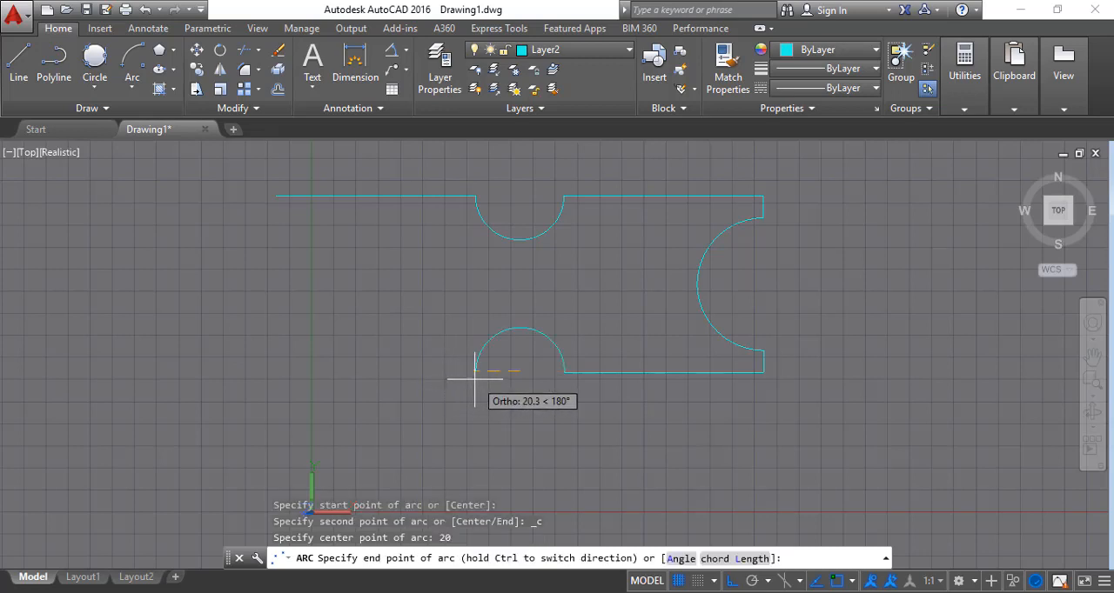
click(471, 372)
Draw a line from the lower arc's free end 90 units to the left and 10 units straight up
click(18, 61)
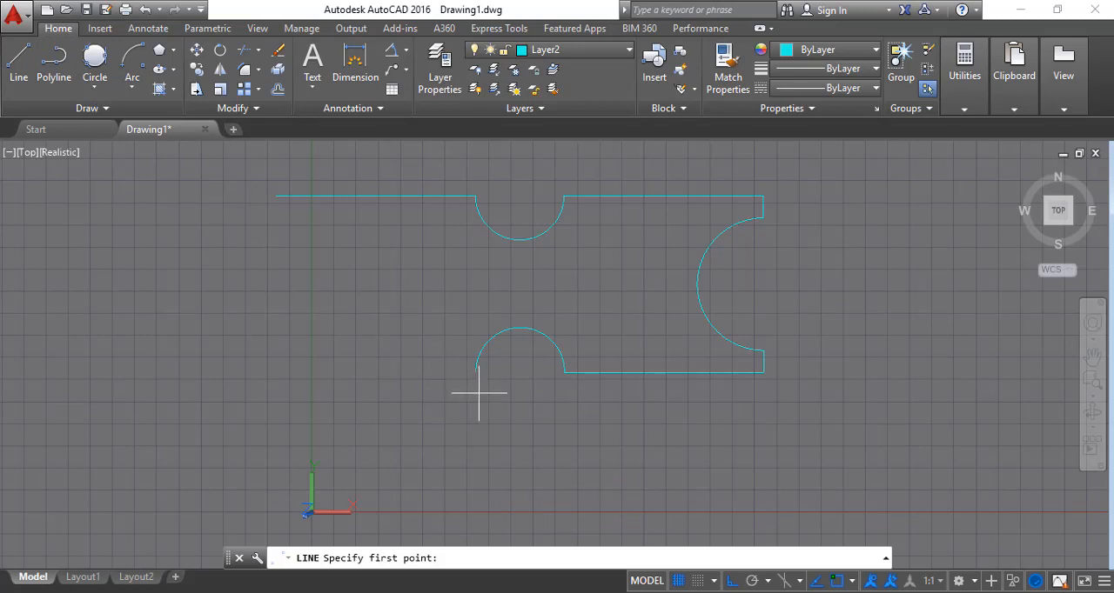
click(474, 367)
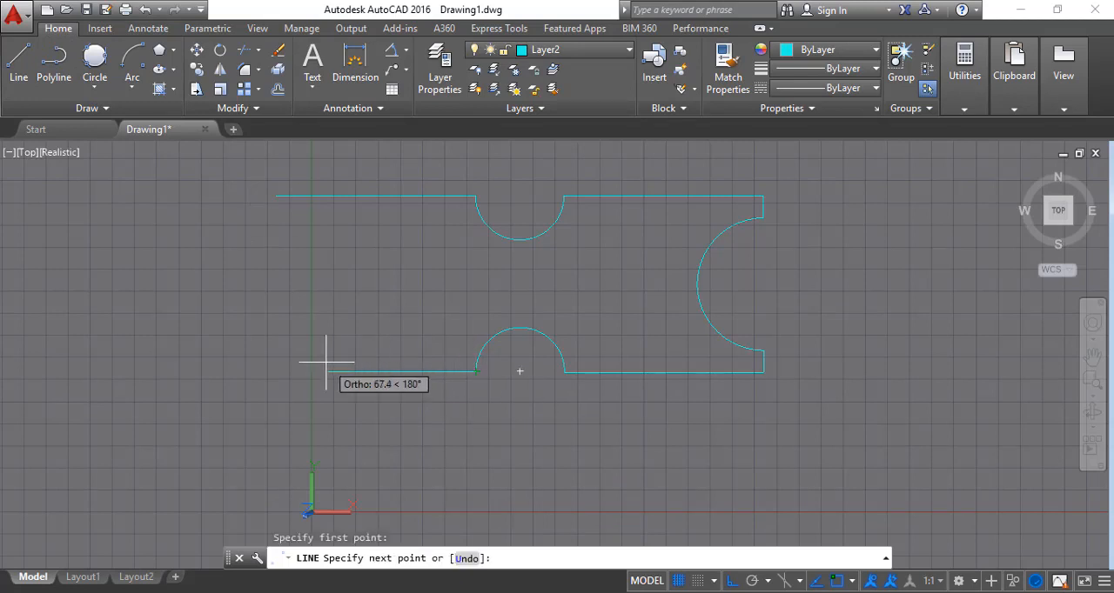
text(90)
key(Return)
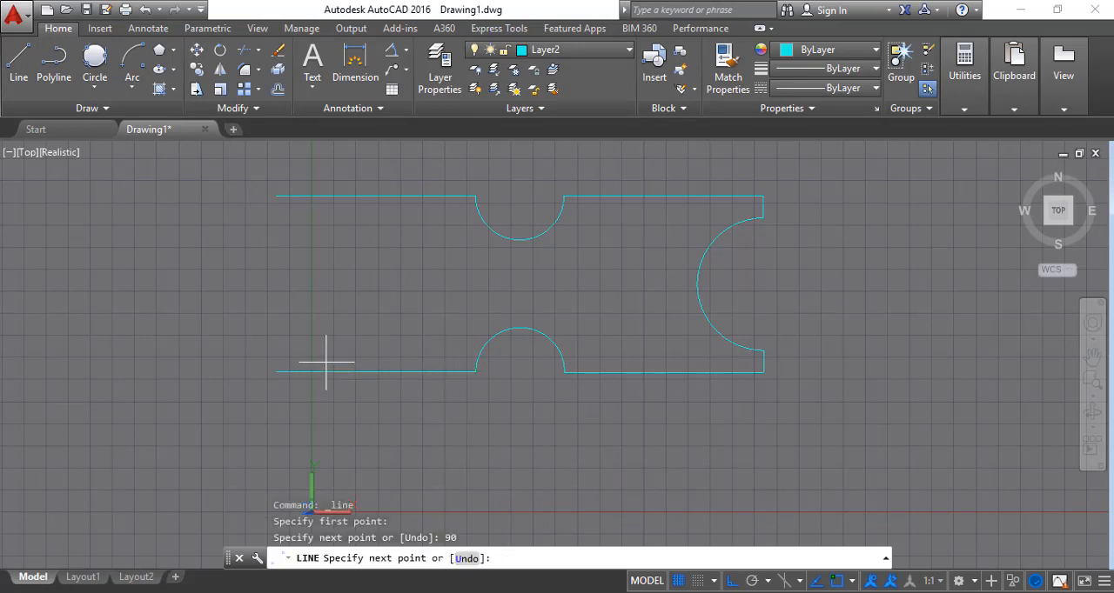
text(10)
key(Return)
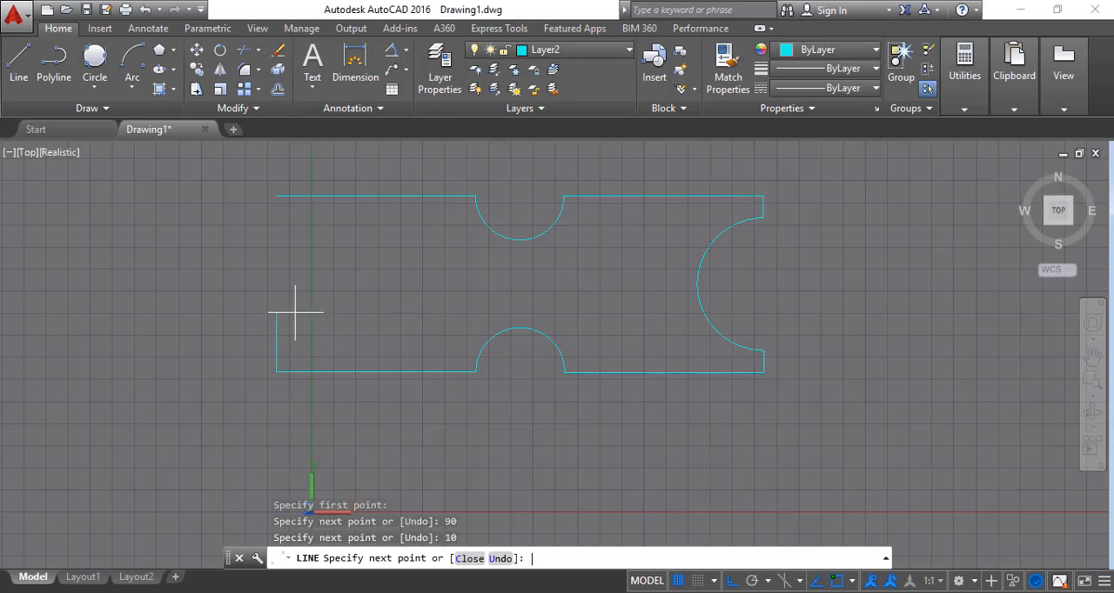
Draw a semicircular arc bulging right from the short vertical line's upper end, with its centre 30 units above
click(136, 66)
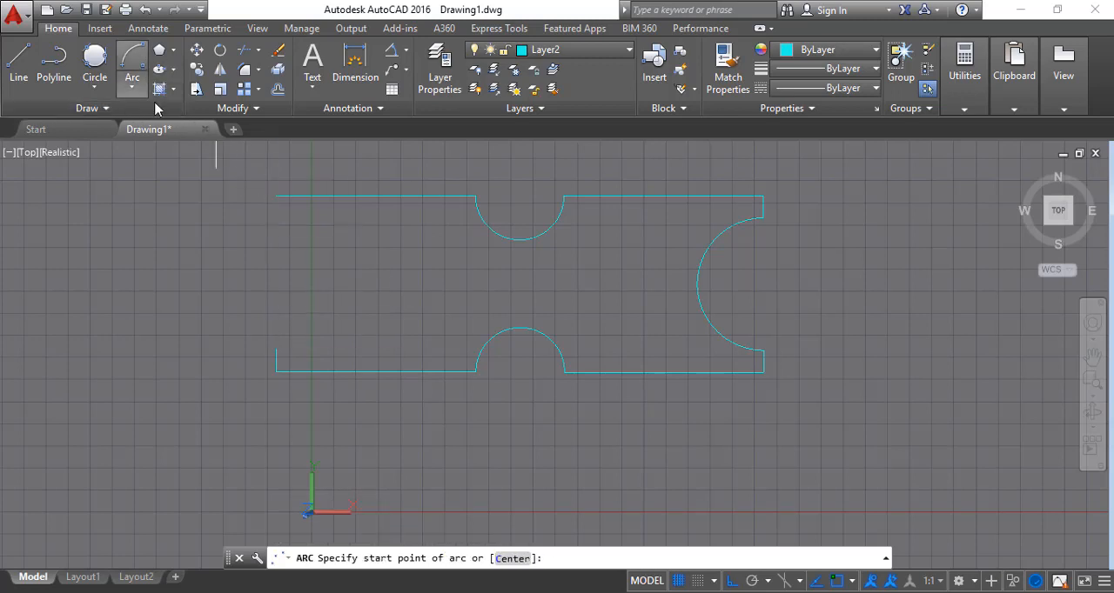
click(276, 350)
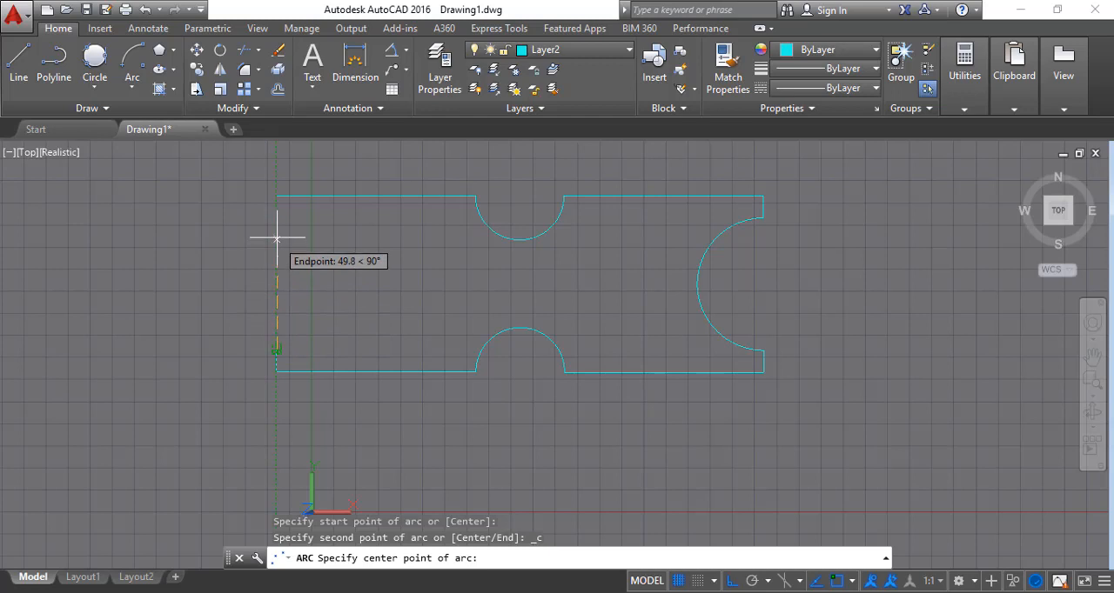
text(30)
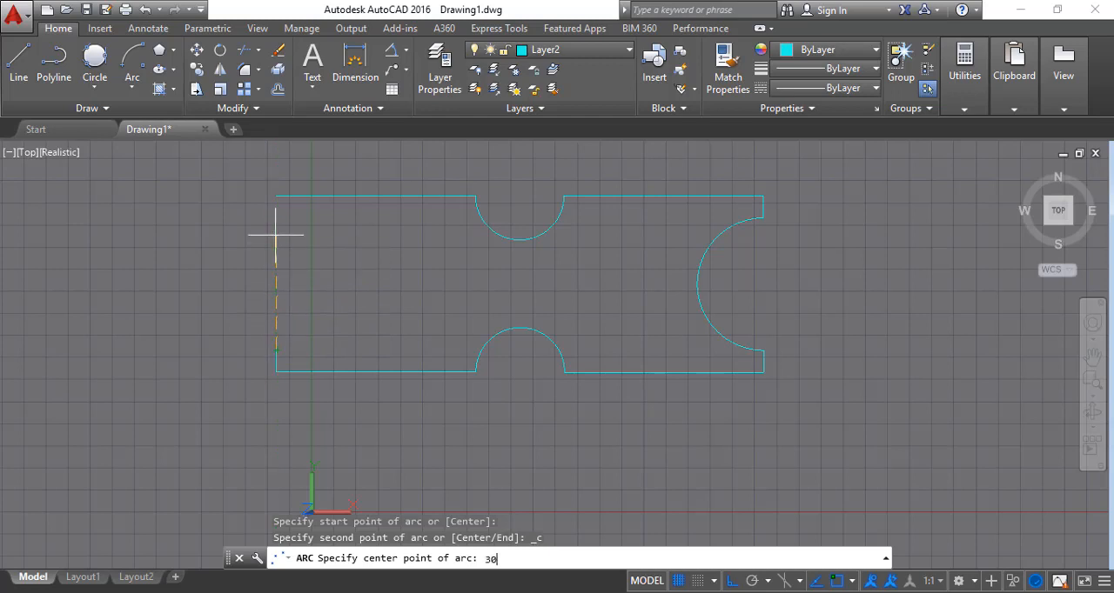
key(Return)
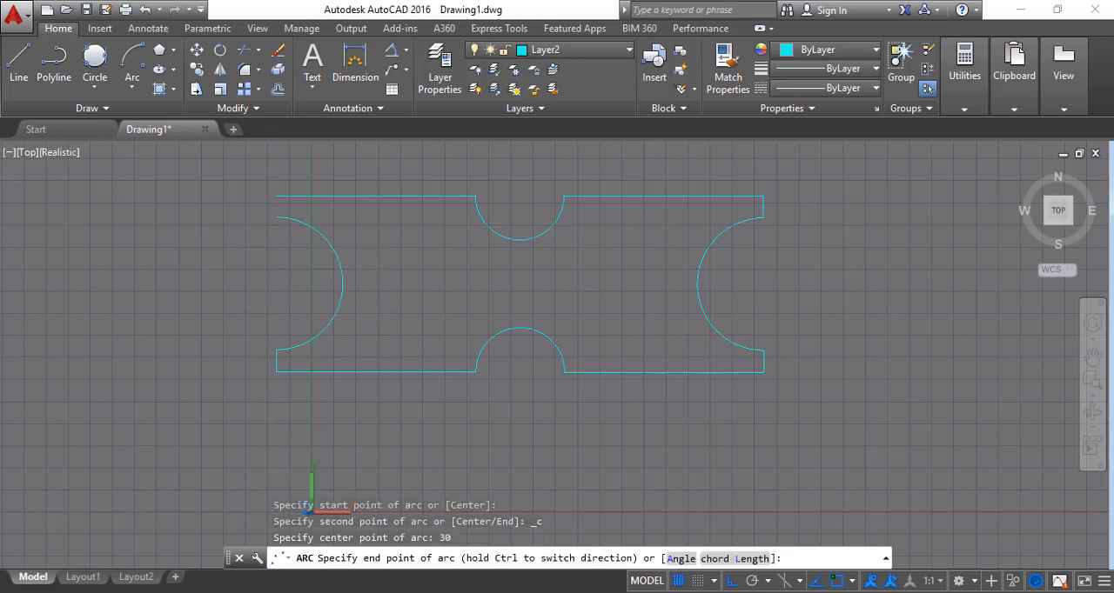
click(275, 217)
Close the notched outline with a vertical line from the left arc's upper end to the upper line's left end
click(18, 61)
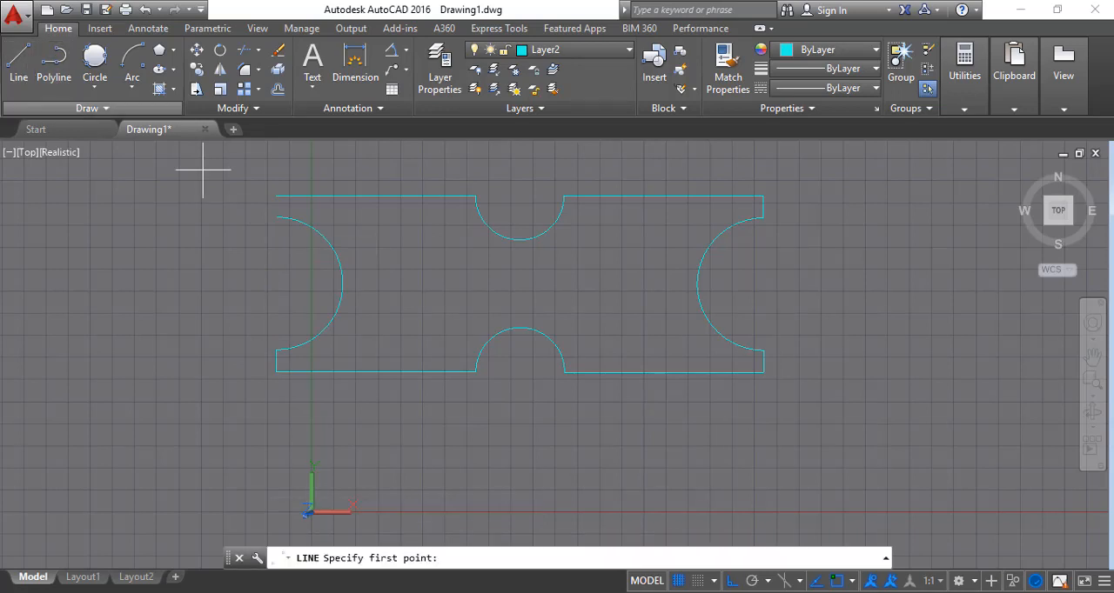
click(276, 217)
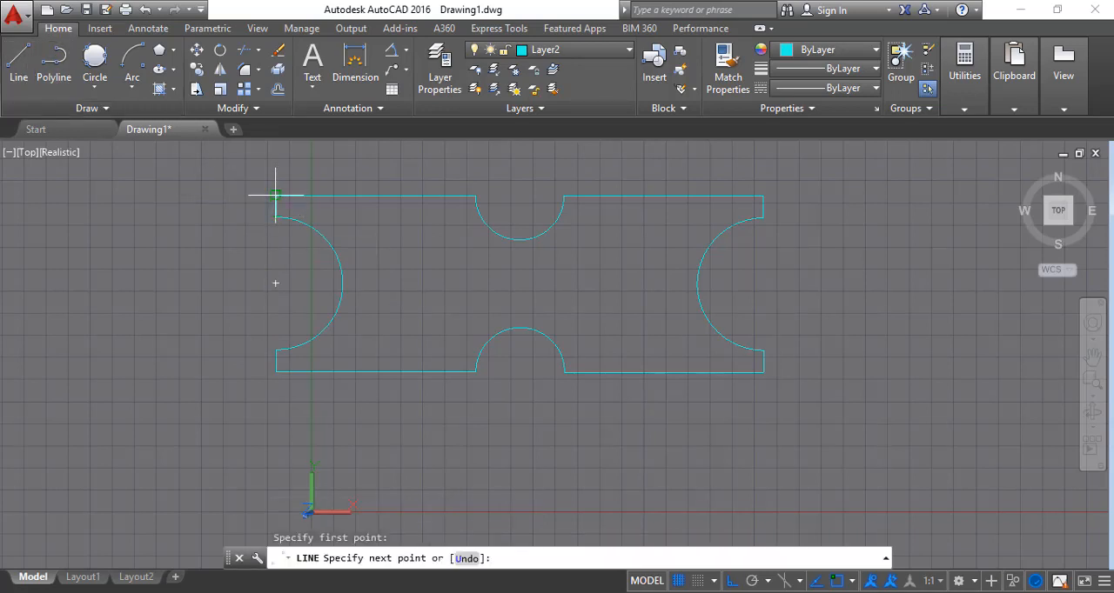
click(275, 195)
key(Escape)
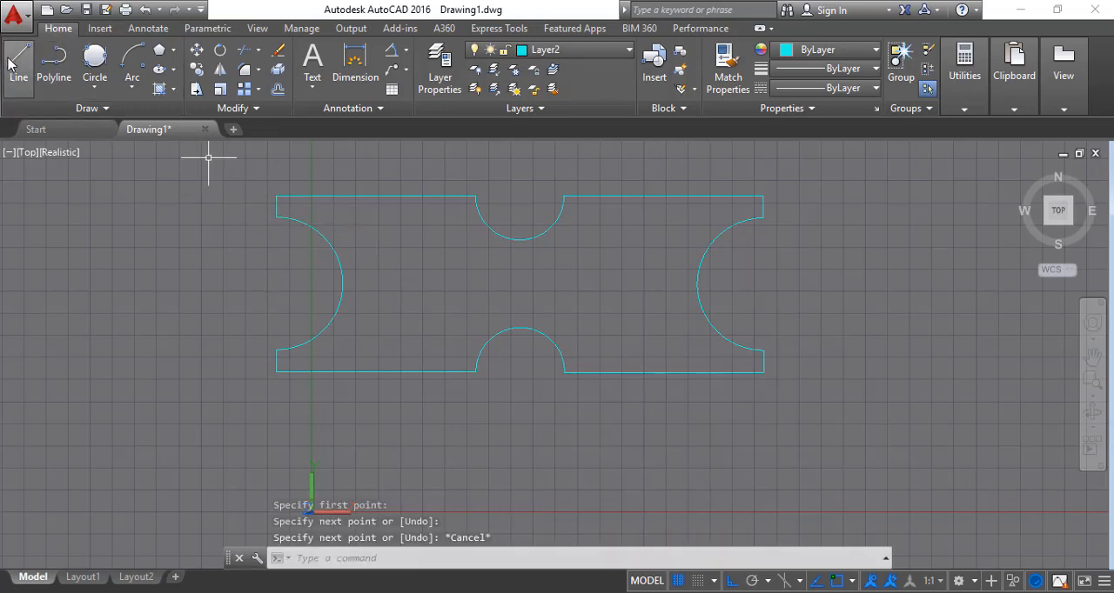
click(96, 83)
click(113, 115)
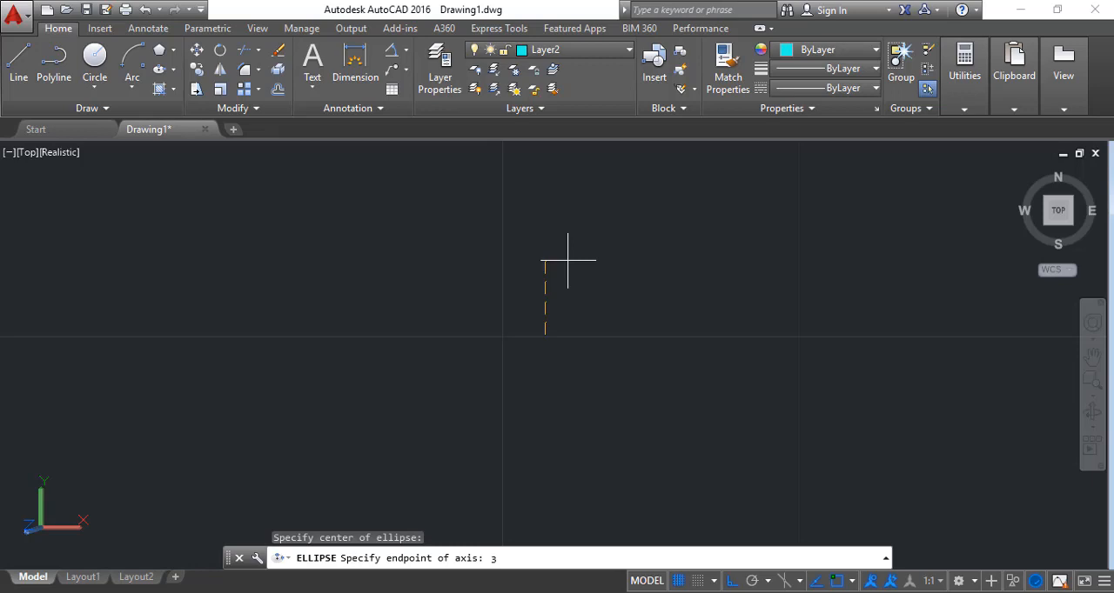
Complete the centre-based horizontal ellipse with a vertical half-axis of 3 and a horizontal half-axis of 6
key(Return)
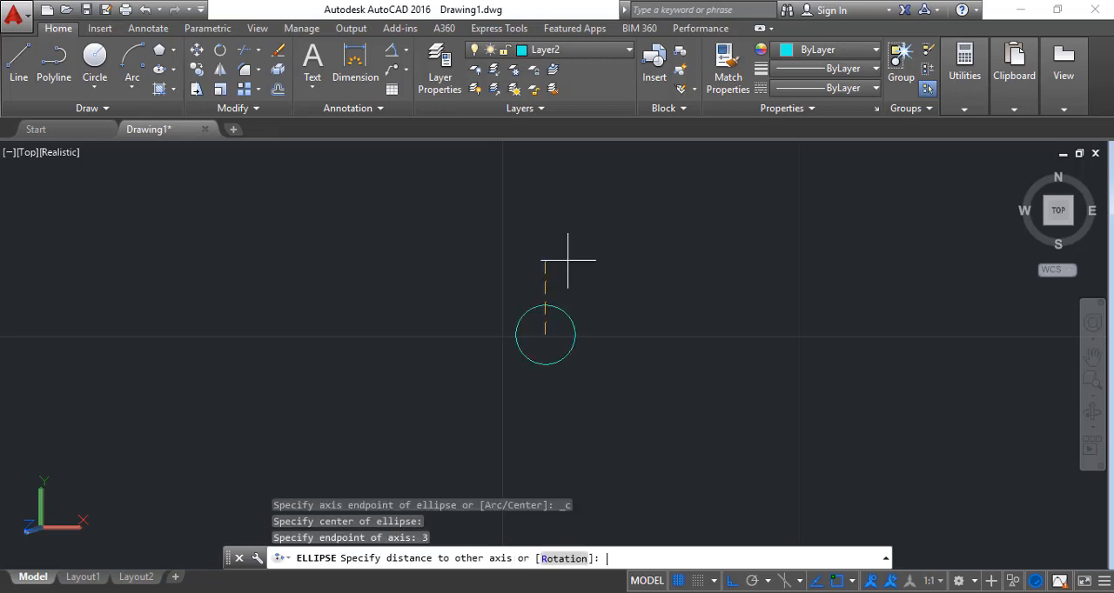
text(6)
key(Return)
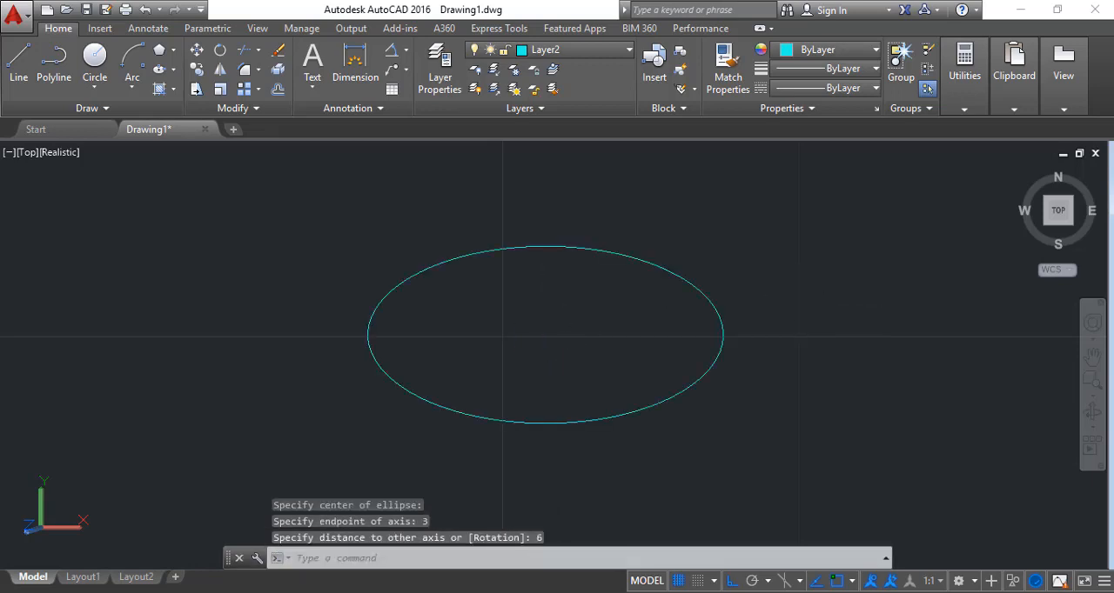
Turn on polar tracking and test it with an ellipse axis started from the existing ellipse's centre
click(760, 287)
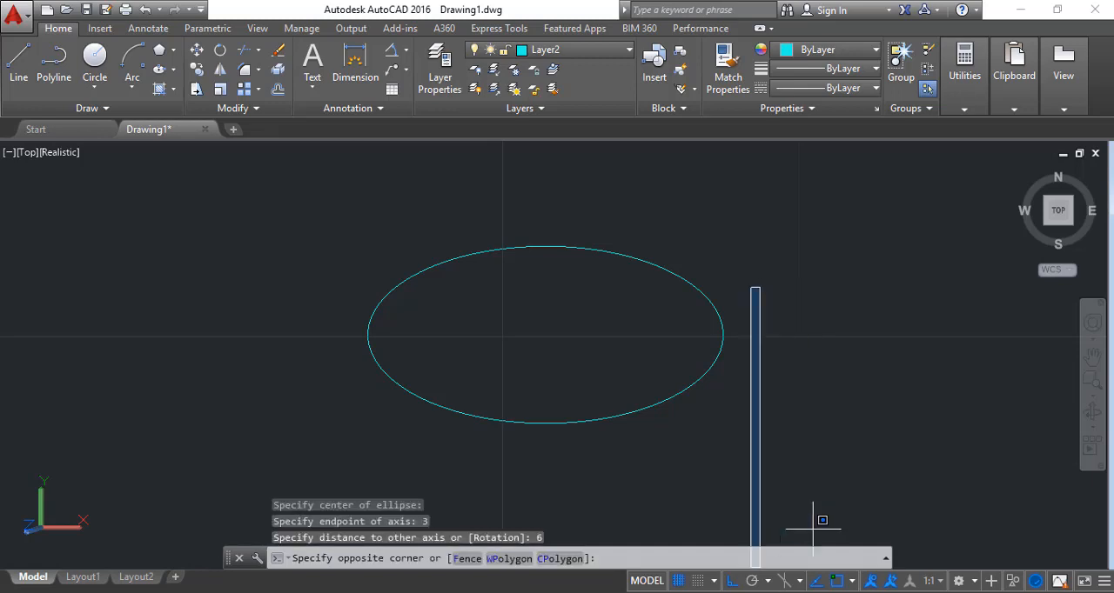
click(707, 592)
click(1034, 538)
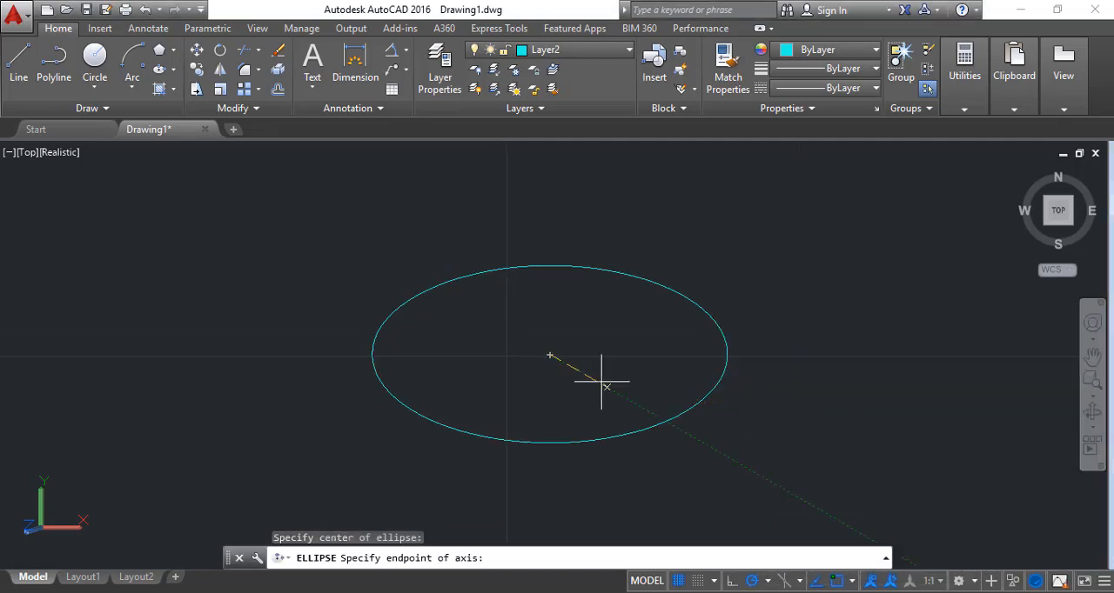
key(Escape)
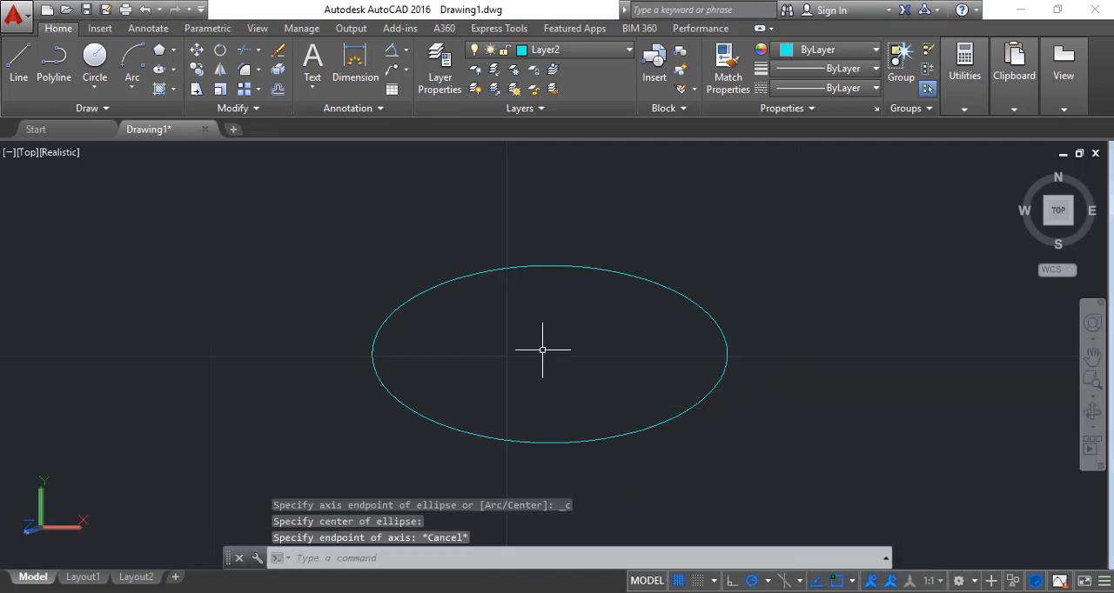
Try to draw a second ellipse on the same centre with its axis at 120° and the other half-axis set to 6
click(158, 75)
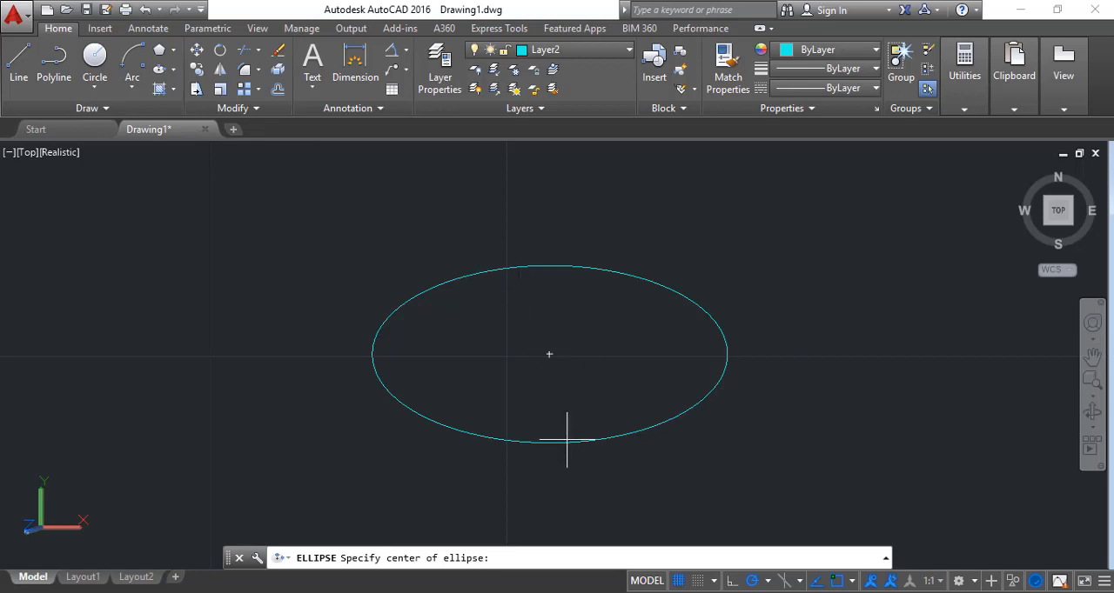
click(549, 354)
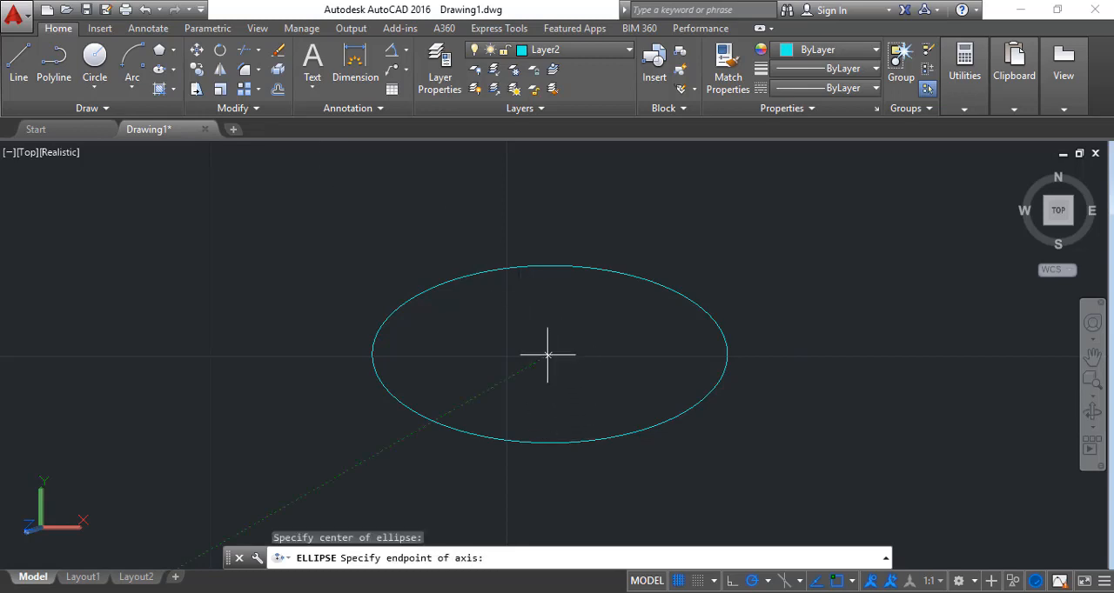
click(465, 210)
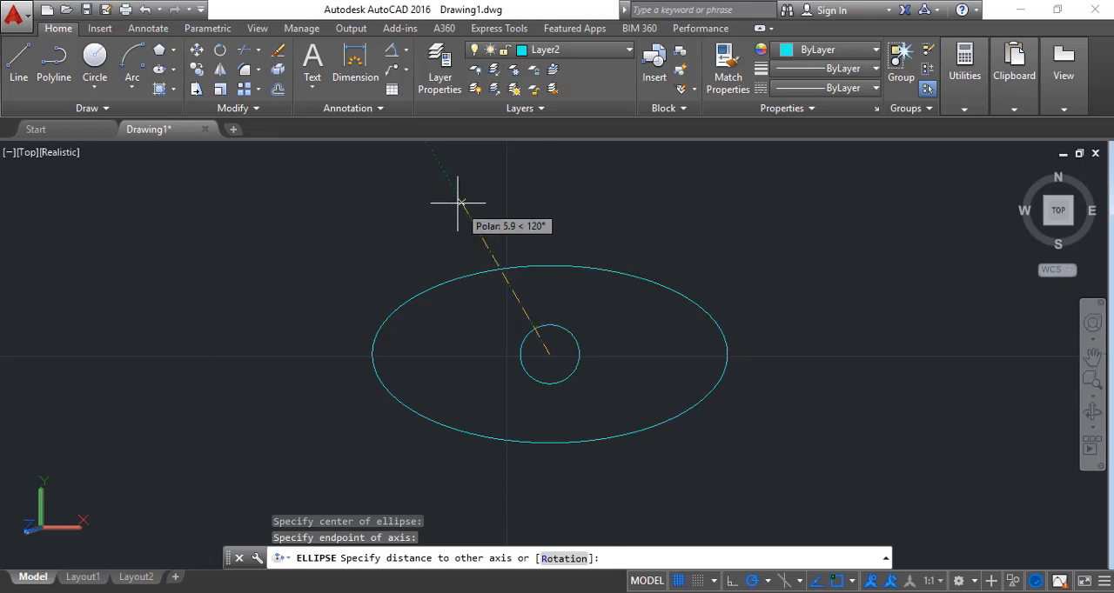
text(6)
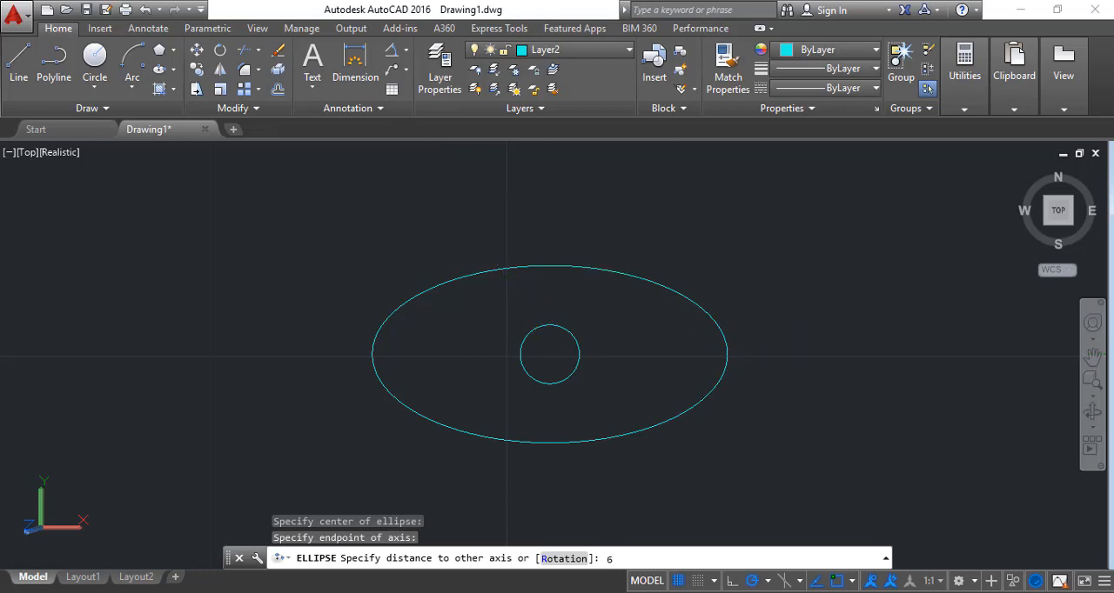
key(Return)
key(ctrl+z)
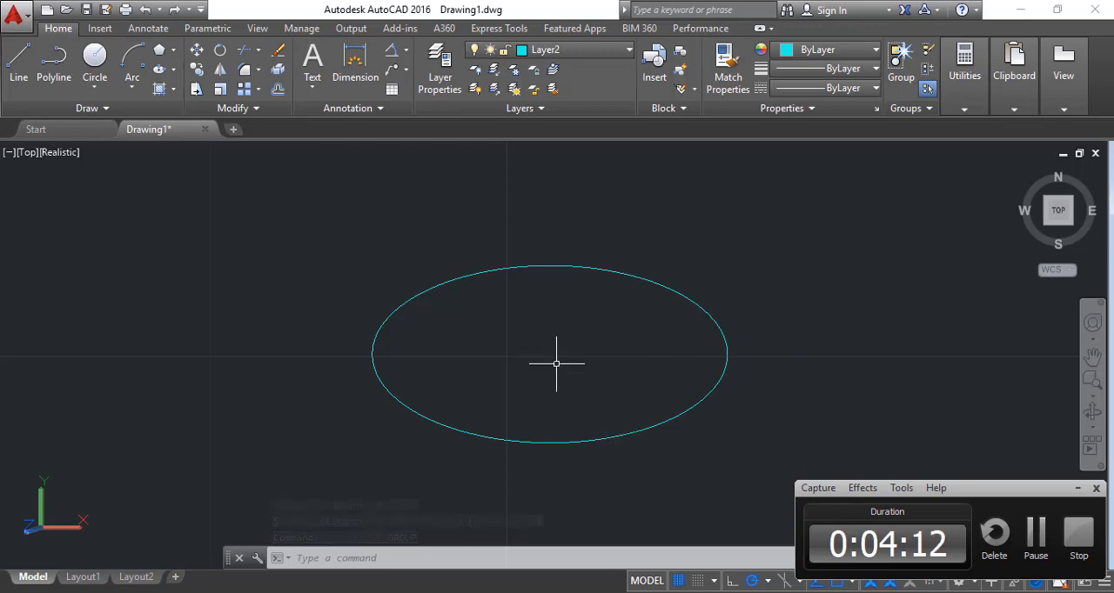
Draw a tilted ellipse on the existing ellipse's centre, with a half-axis of 6 at 120° and the other half-axis 3
click(642, 421)
key(Escape)
click(652, 427)
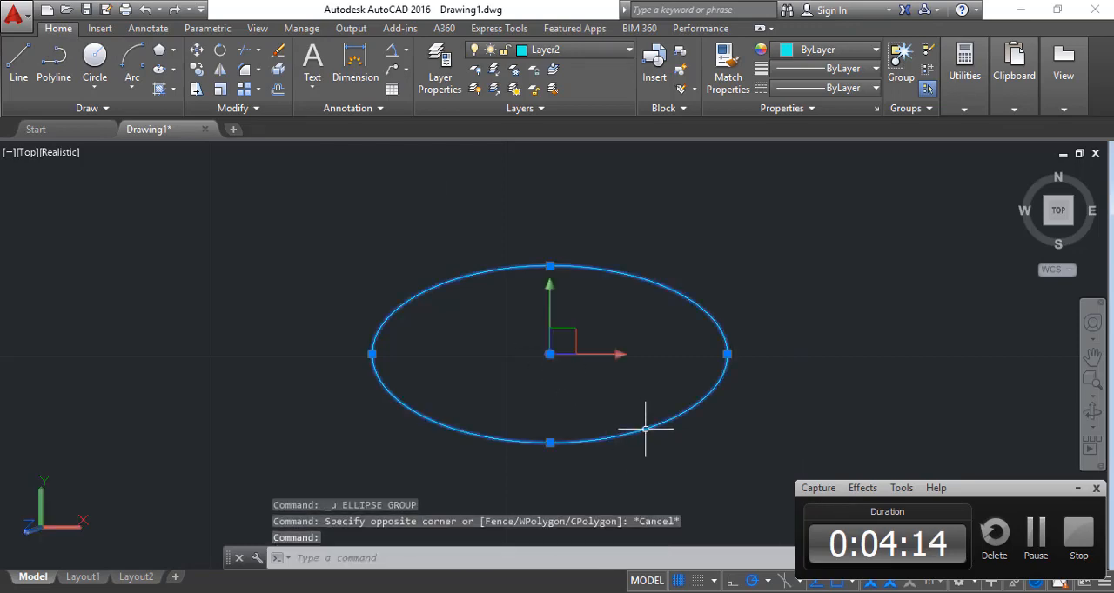
click(159, 70)
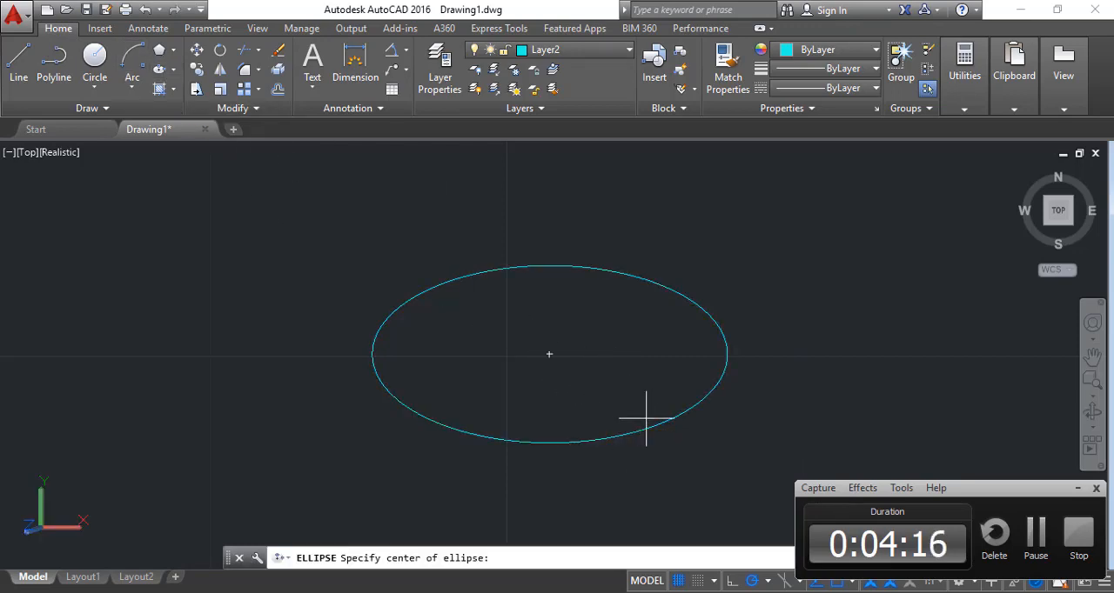
click(549, 354)
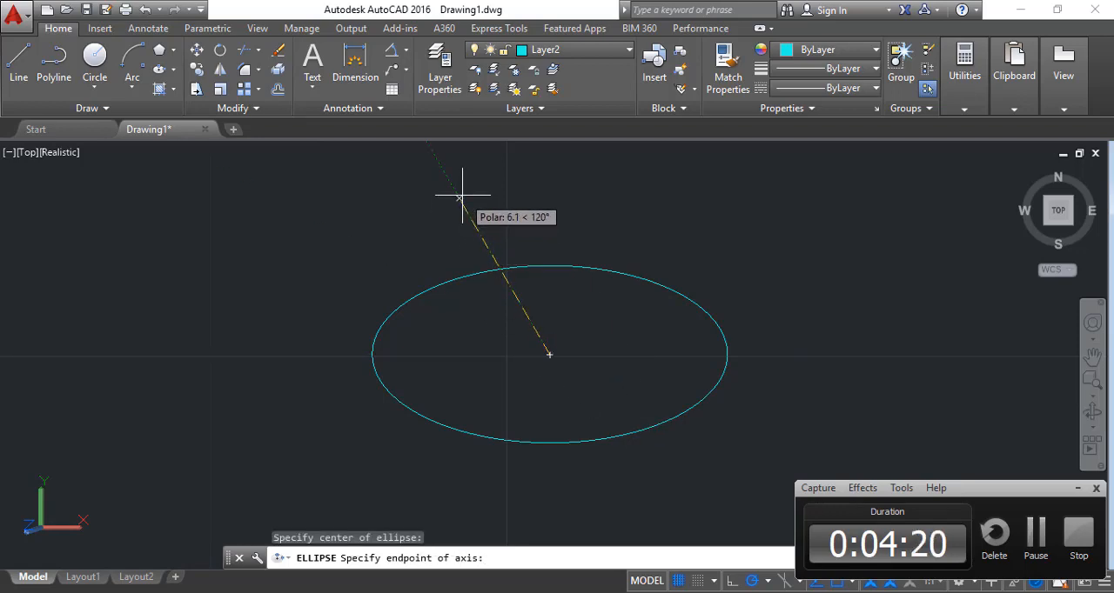
text(6)
key(Return)
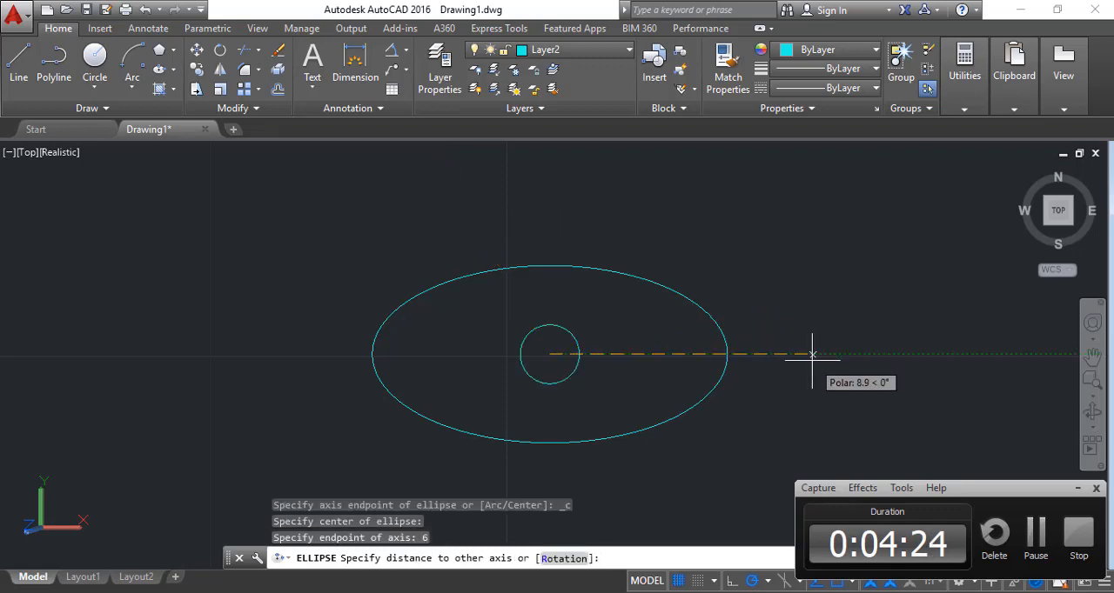
text(3)
key(Return)
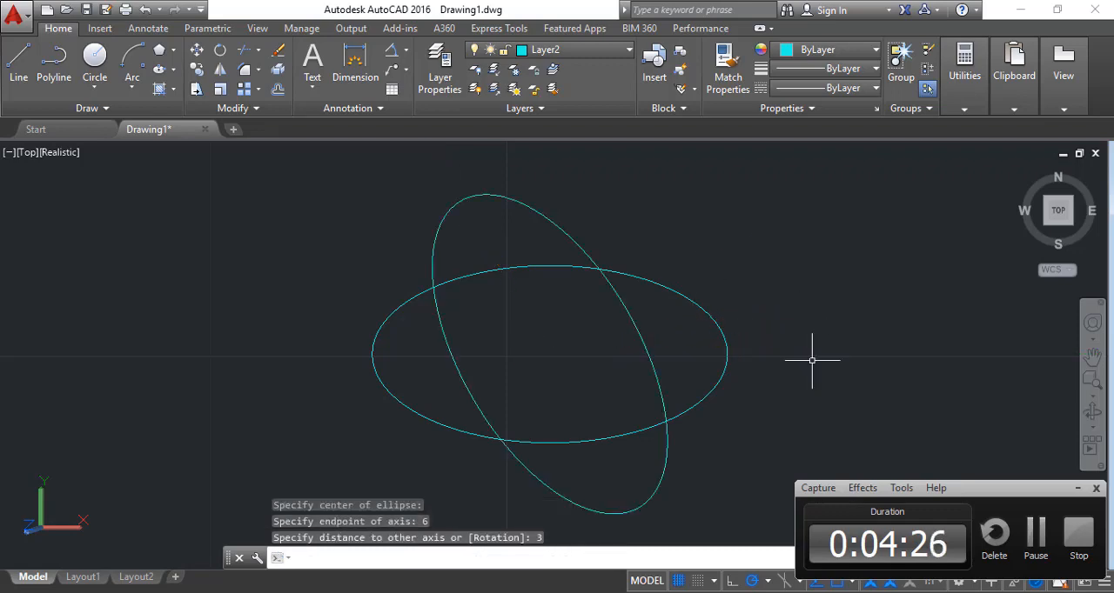
key(Escape)
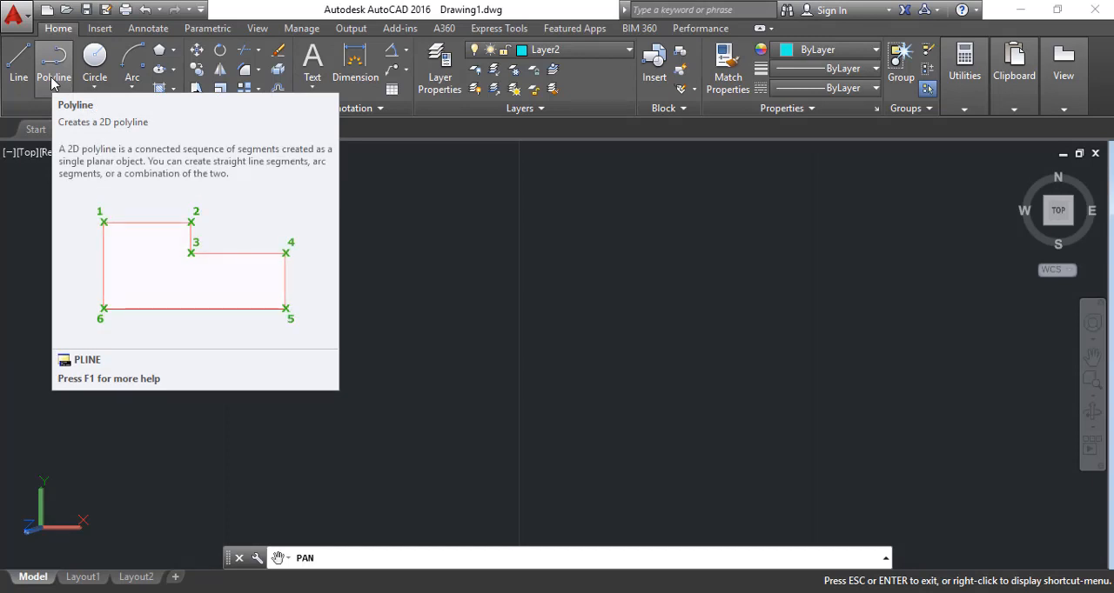
Begin a polyline in an empty area with a first horizontal segment 12.5 units to the right
click(52, 81)
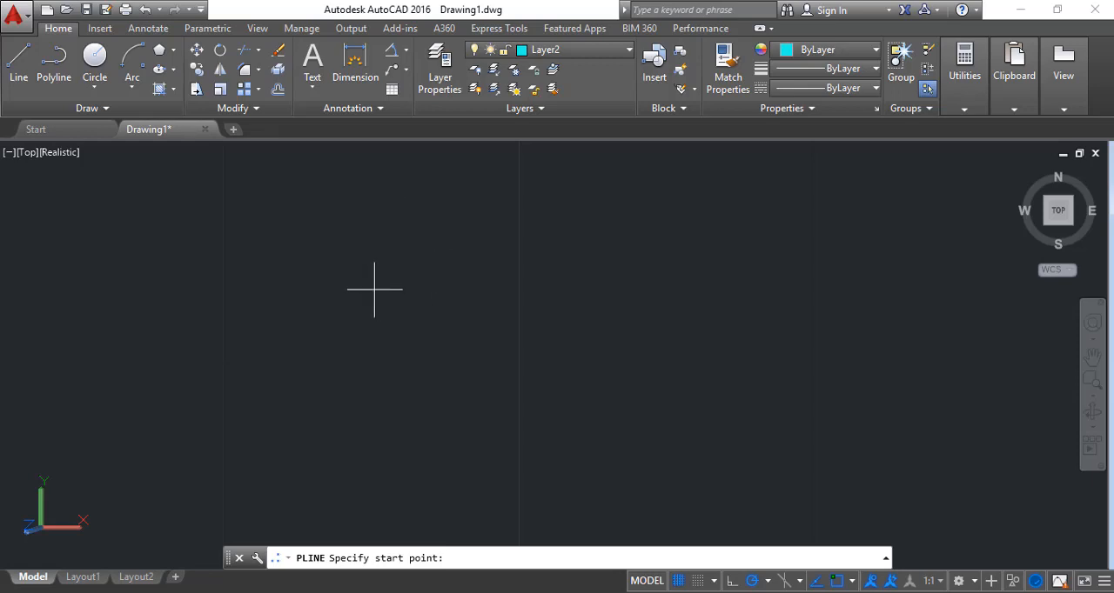
click(362, 313)
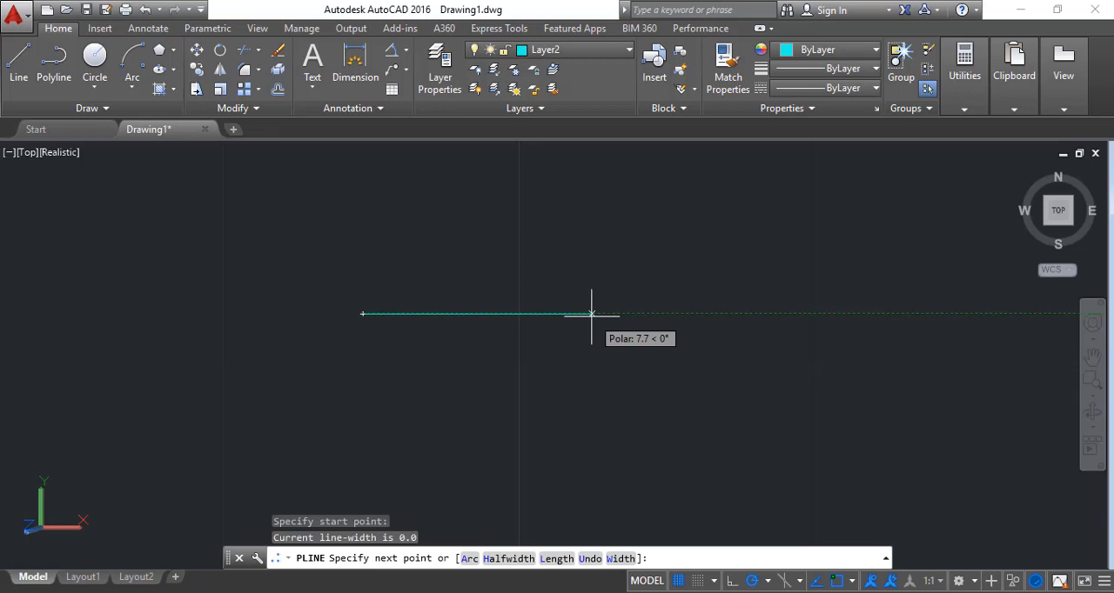
text(12.5)
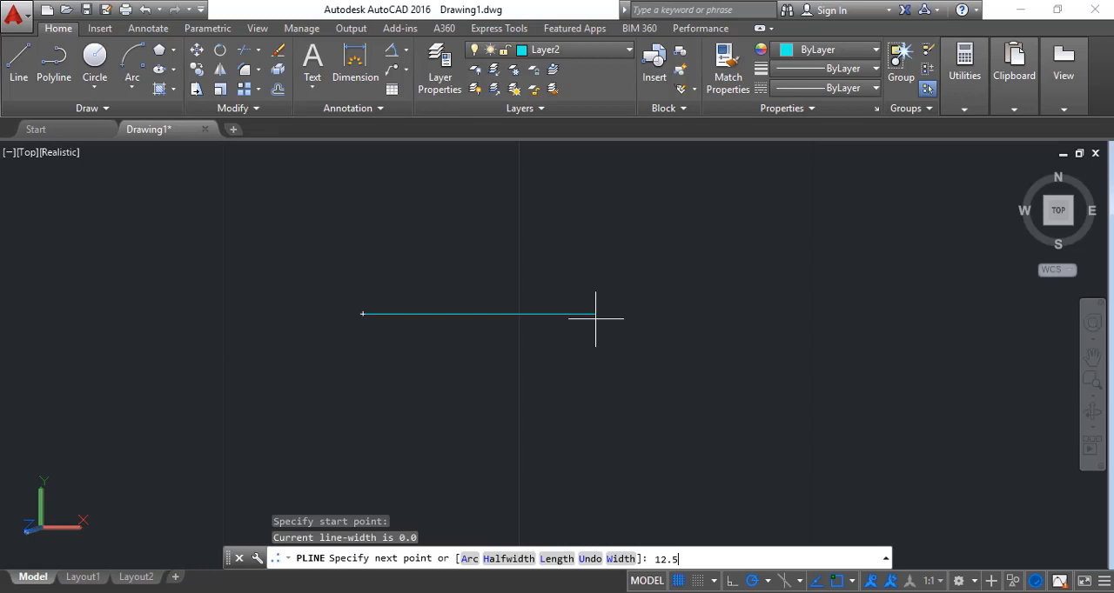
key(Return)
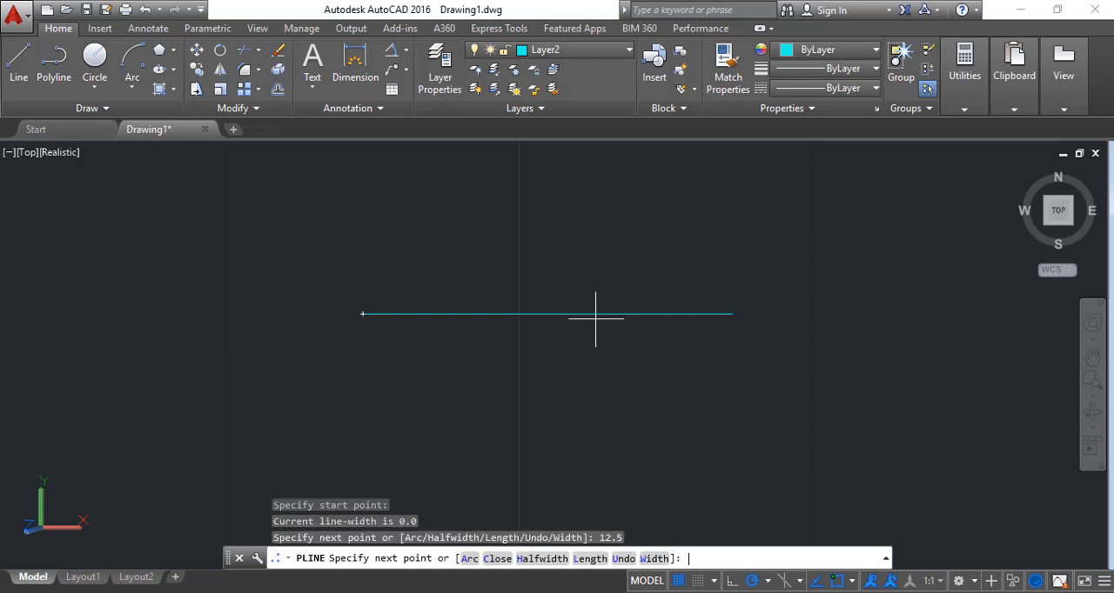
Extend the polyline downward with arcs spanning 2.5 and 5 units, joined by a horizontal segment to the left
click(470, 560)
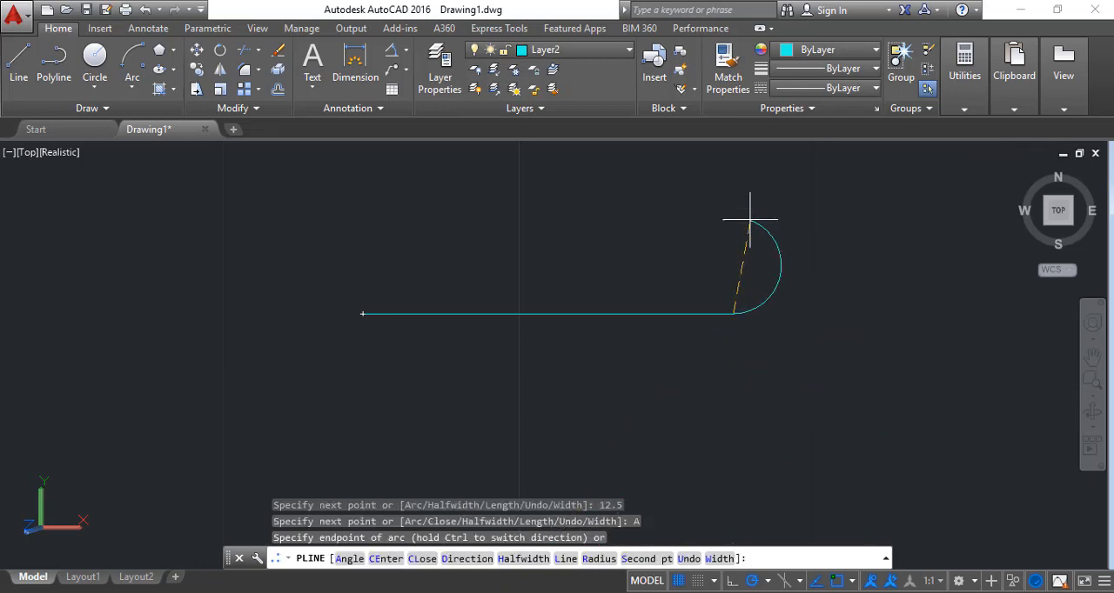
text(2)
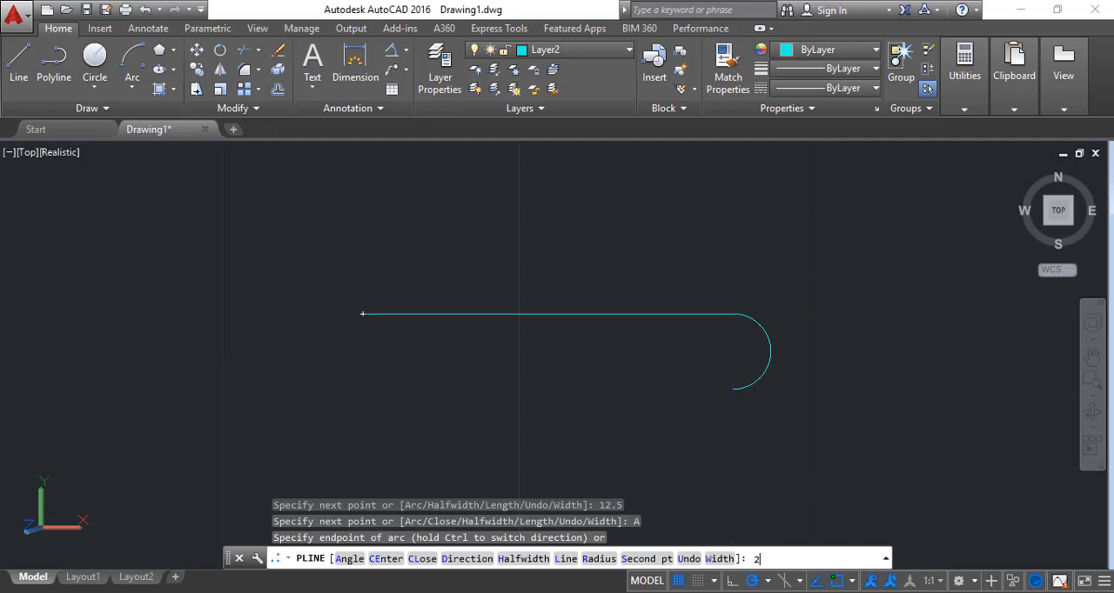
text(.5)
key(Return)
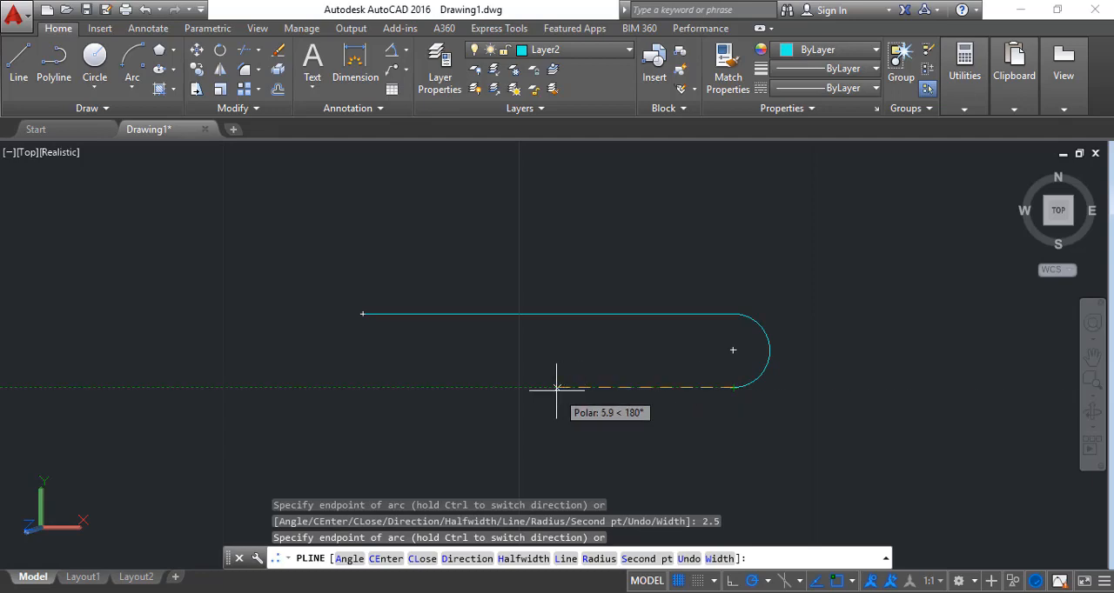
text(5)
key(Return)
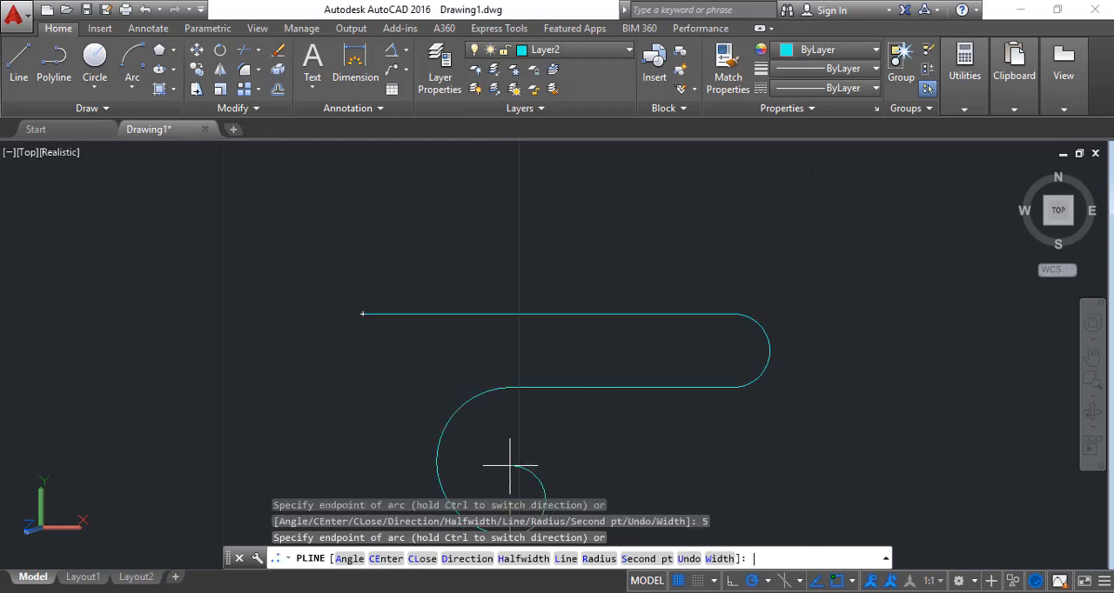
Continue the polyline from the end of the 5-unit arc with a horizontal segment 10 units to the right
click(1093, 359)
drag(913, 428, 911, 374)
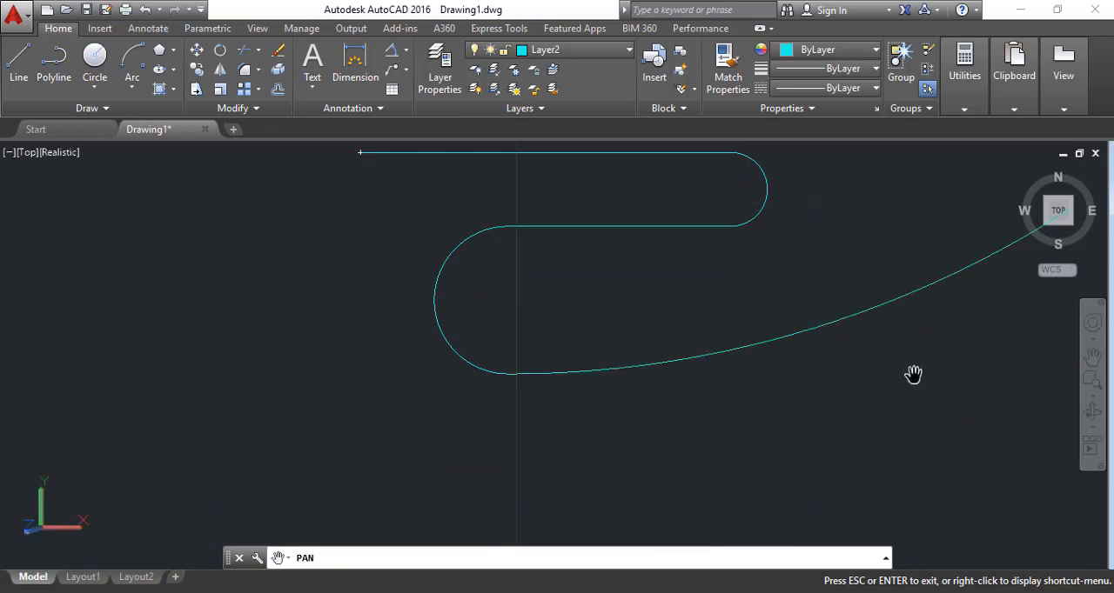
key(Escape)
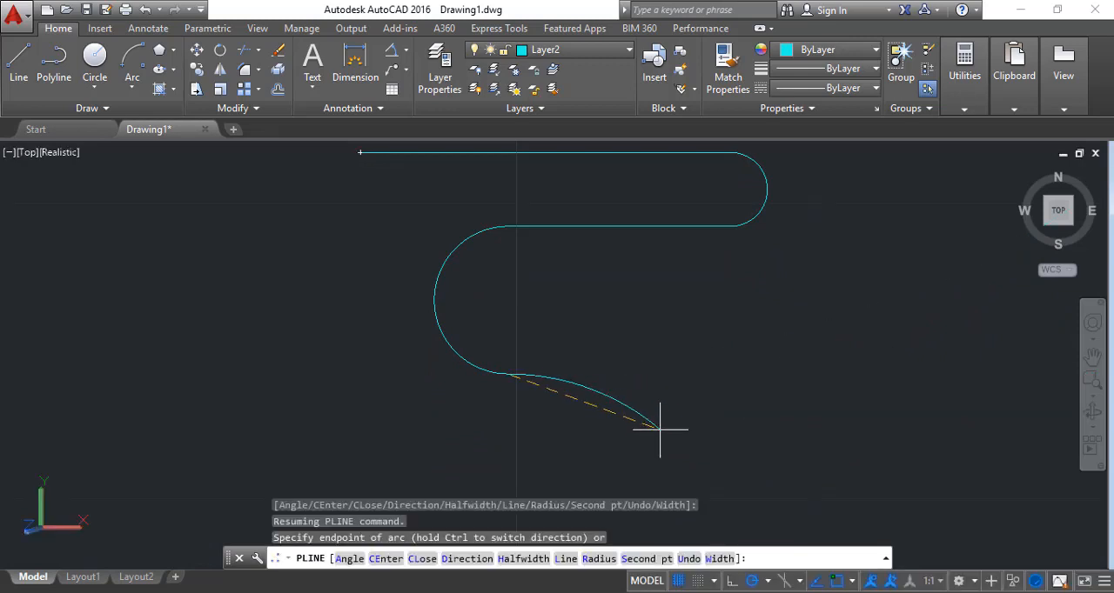
click(565, 558)
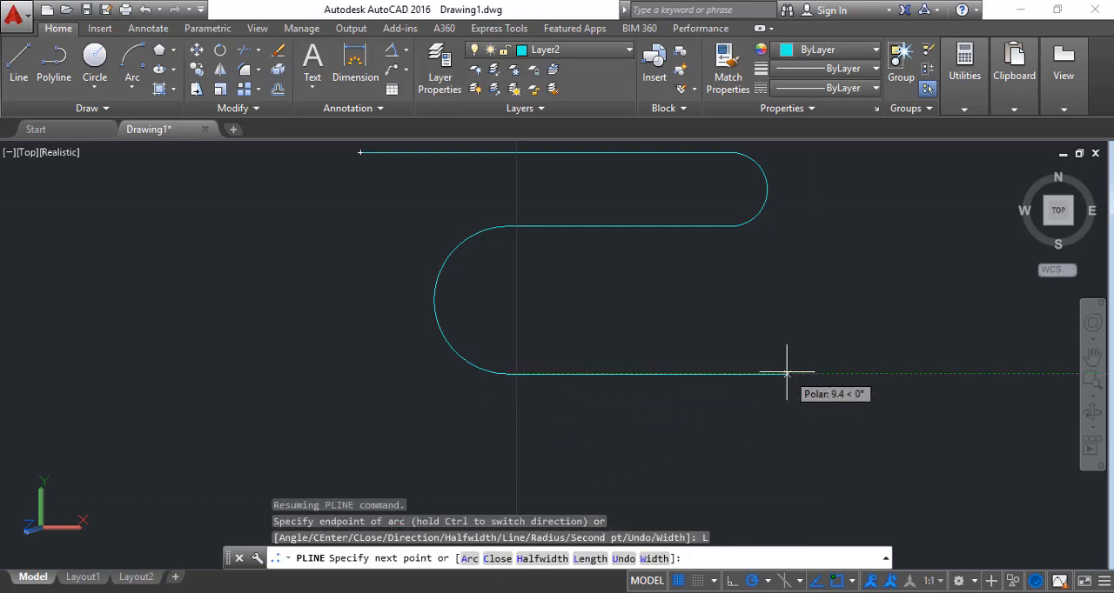
text(1)
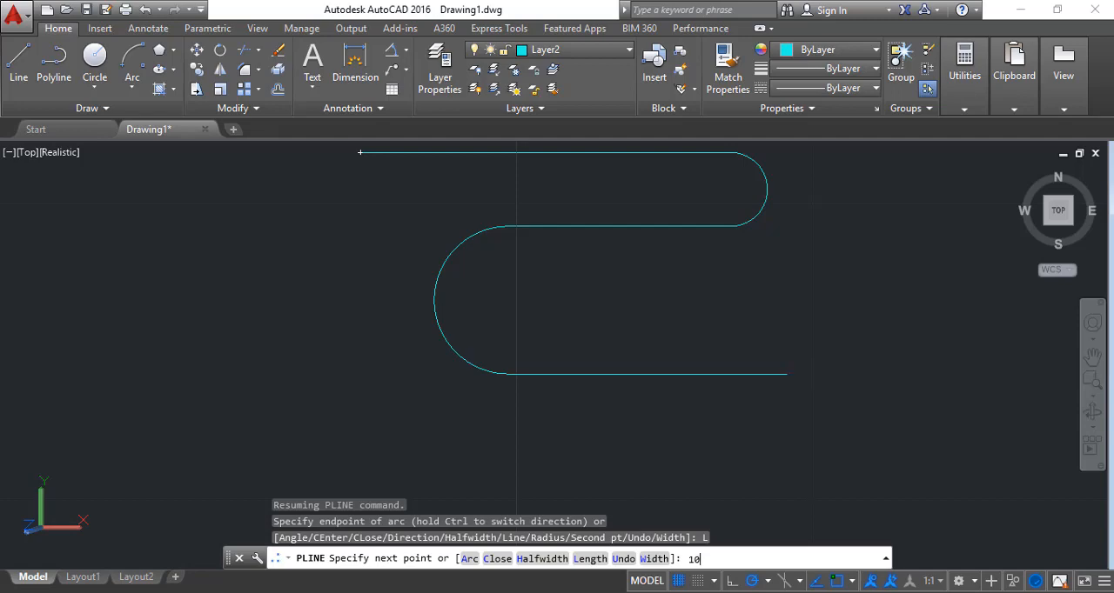
text(0)
key(Return)
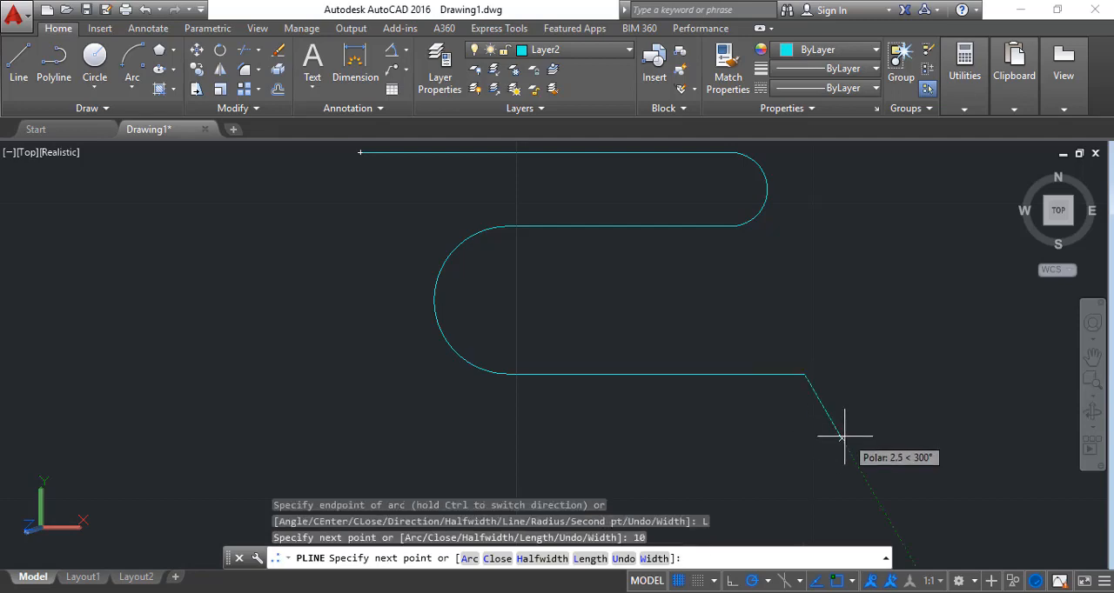
Start an arc at the right end of the 10-unit segment and end it 7.5 units away, curving down
click(469, 561)
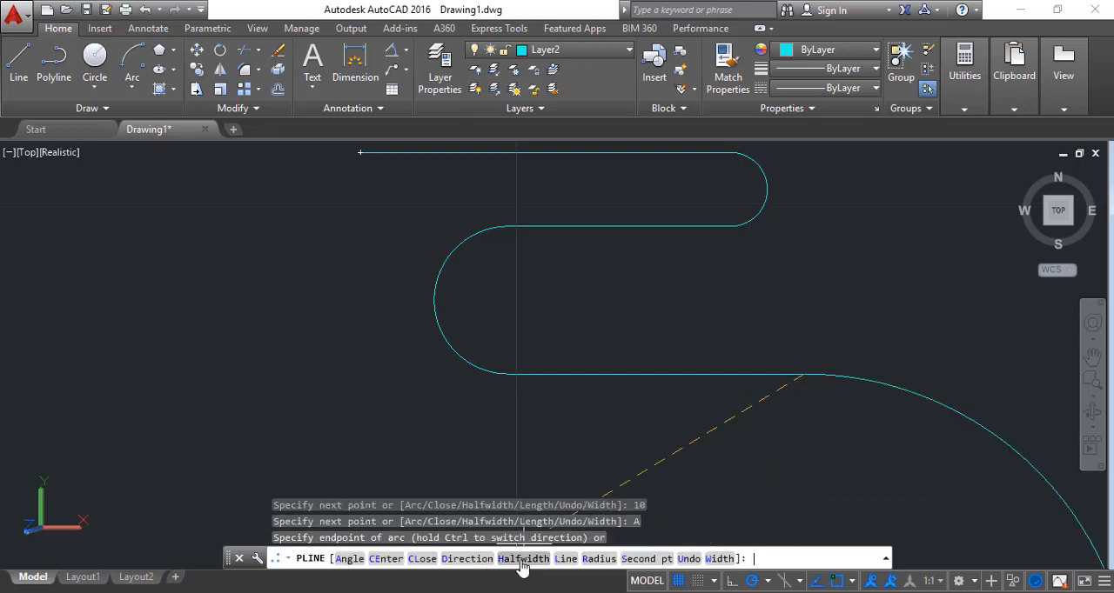
click(597, 560)
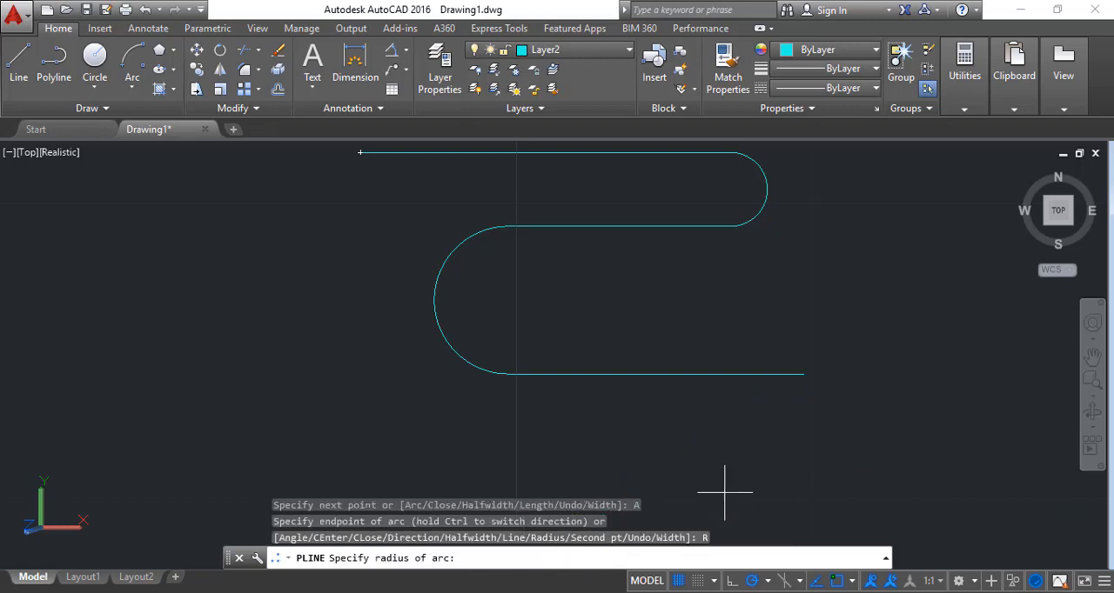
click(804, 373)
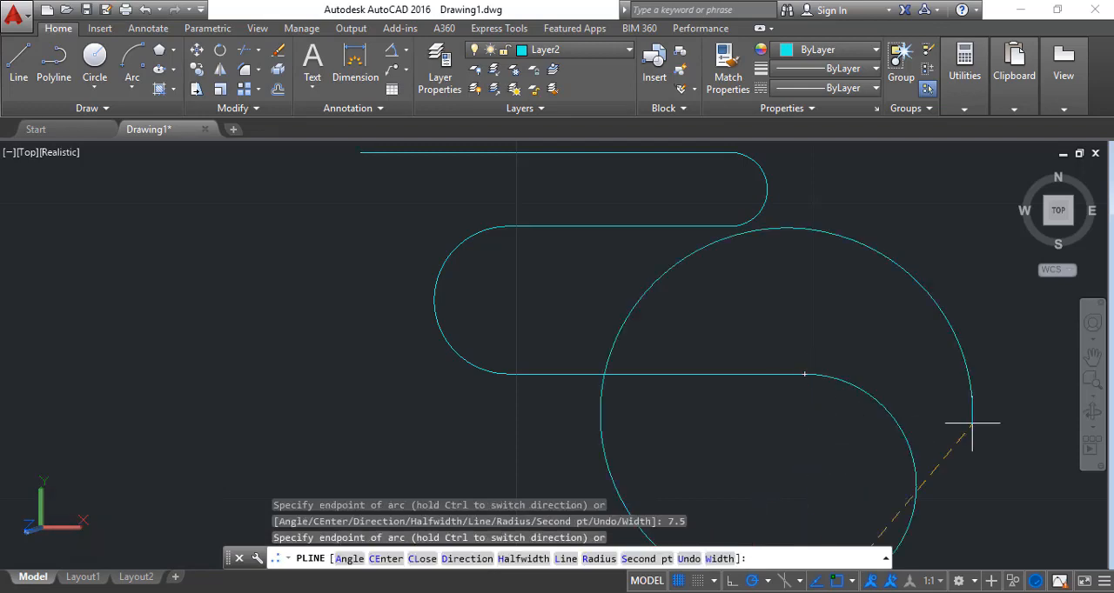
Add a horizontal segment 15 units to the left from the 7.5-unit arc's end and switch the polyline to arc mode
click(1092, 357)
drag(859, 467, 857, 343)
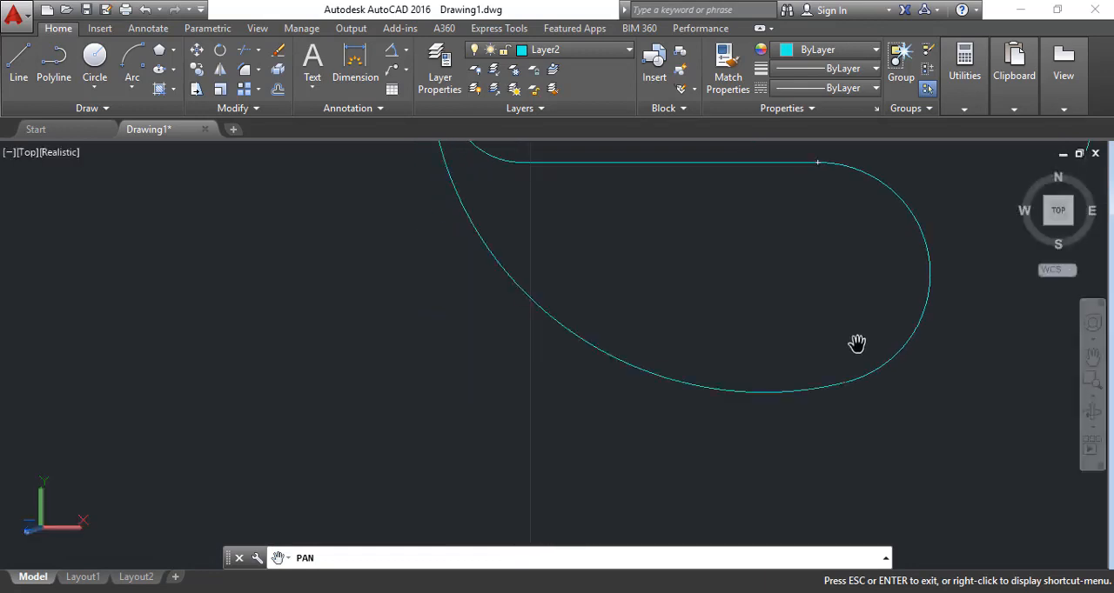
key(Escape)
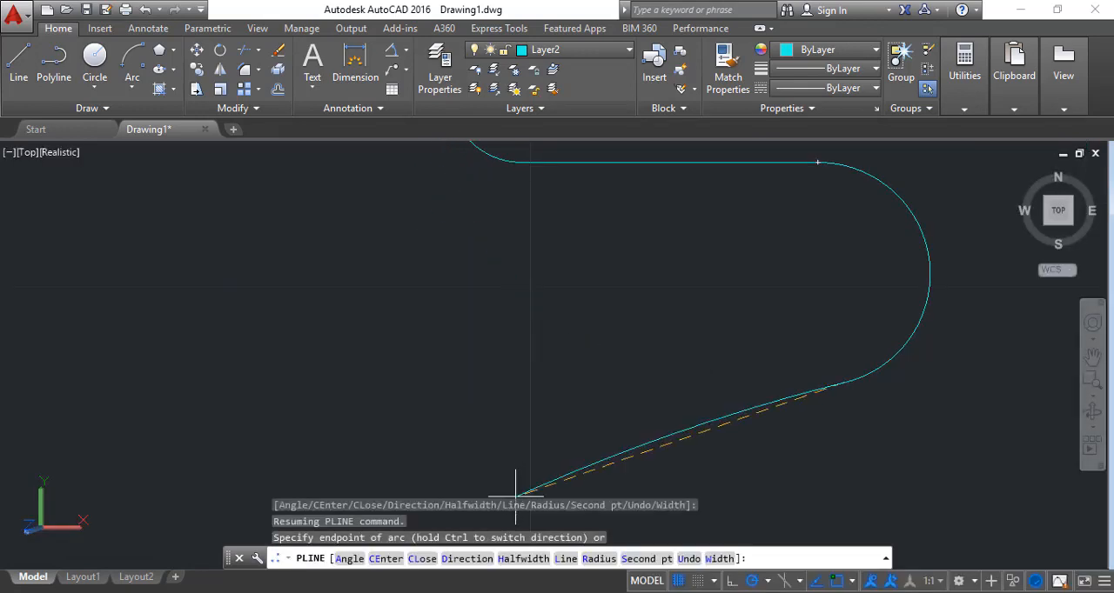
click(566, 559)
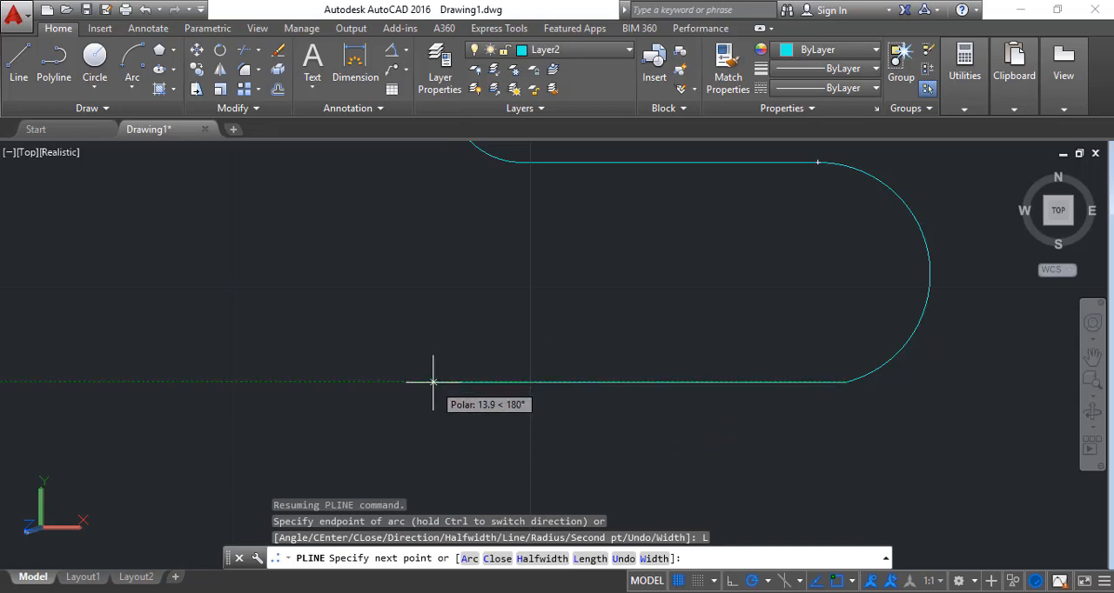
text(15)
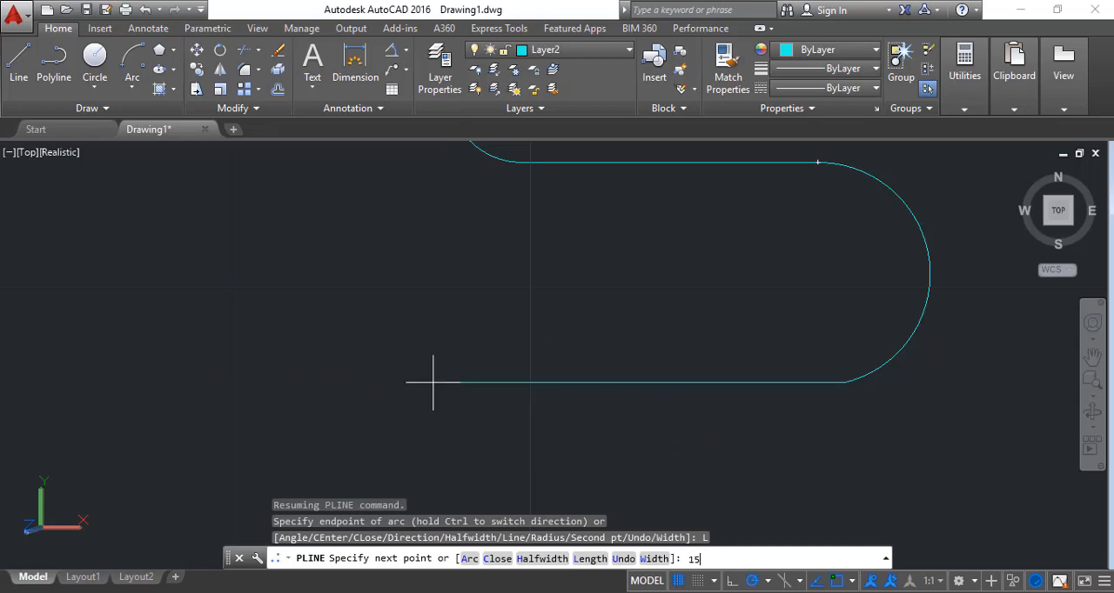
key(Return)
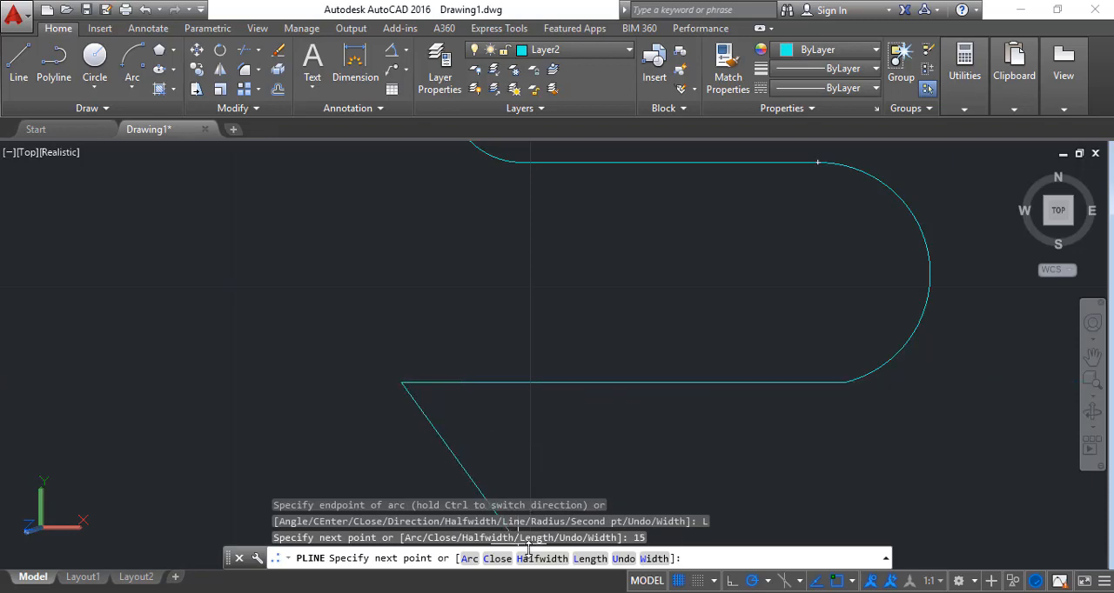
click(469, 559)
scroll(428, 352, down, 4)
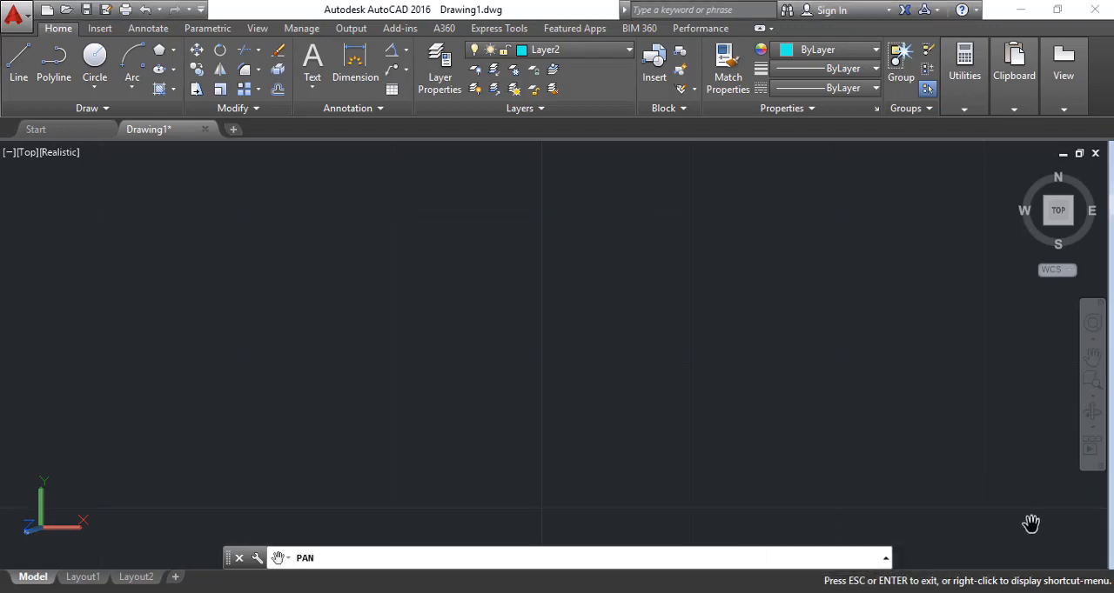
Start a new polyline in an empty area with a first vertical segment 15 units upward
click(54, 61)
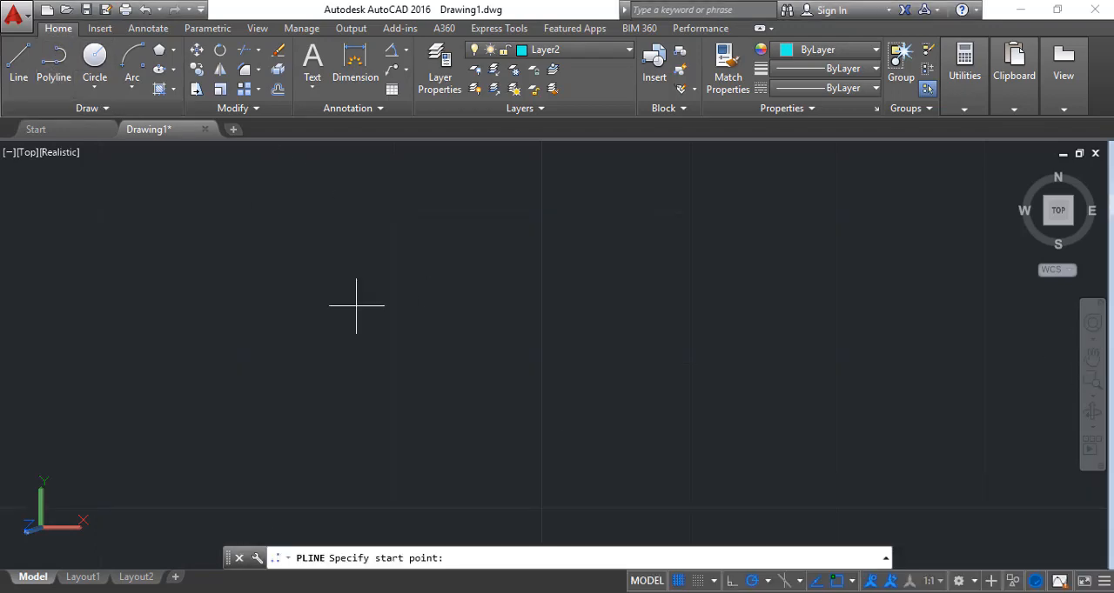
click(454, 443)
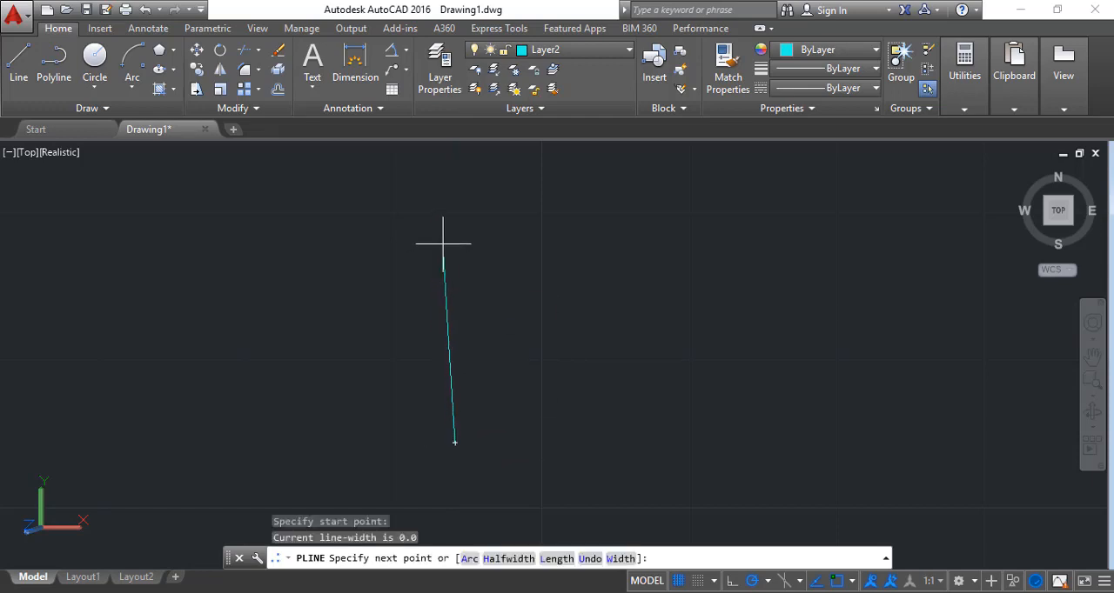
text(15)
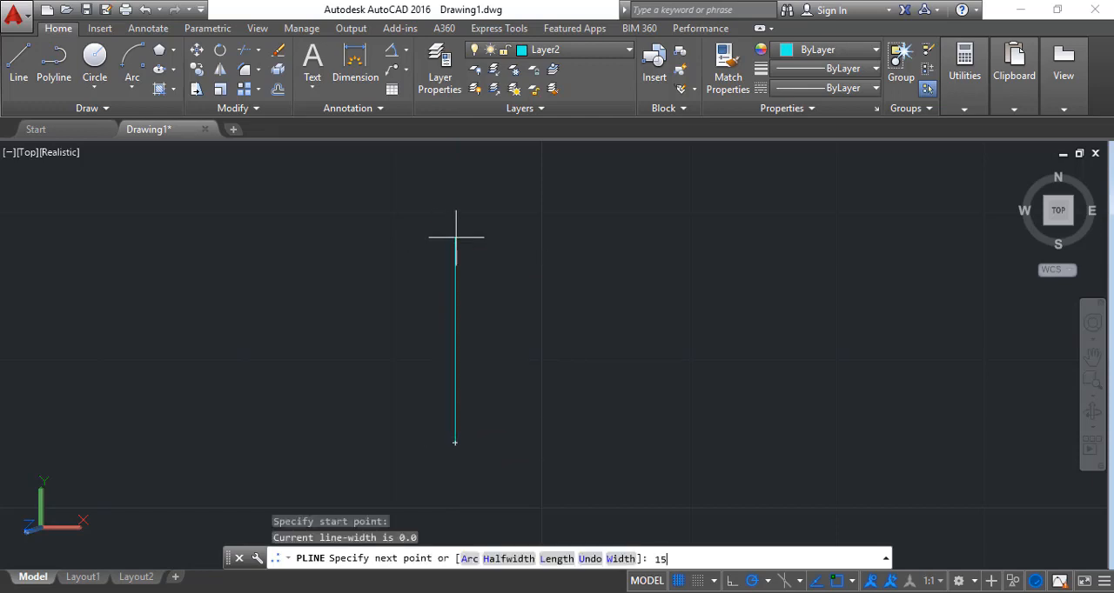
key(Return)
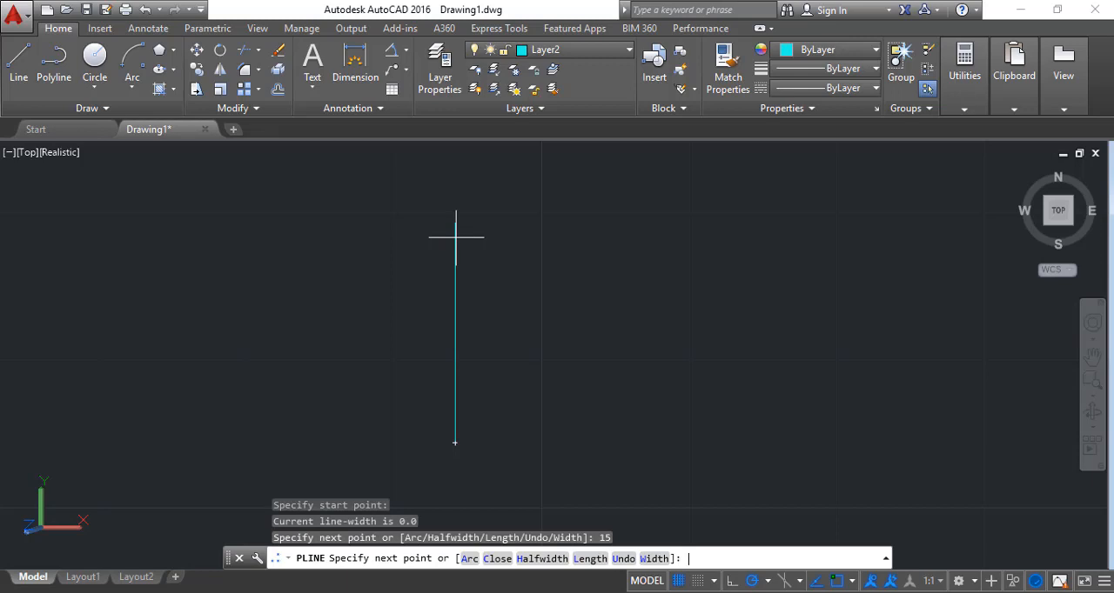
Continue the polyline with an arc ending 3 units to the right, followed by a straight segment 20 units downward
click(468, 559)
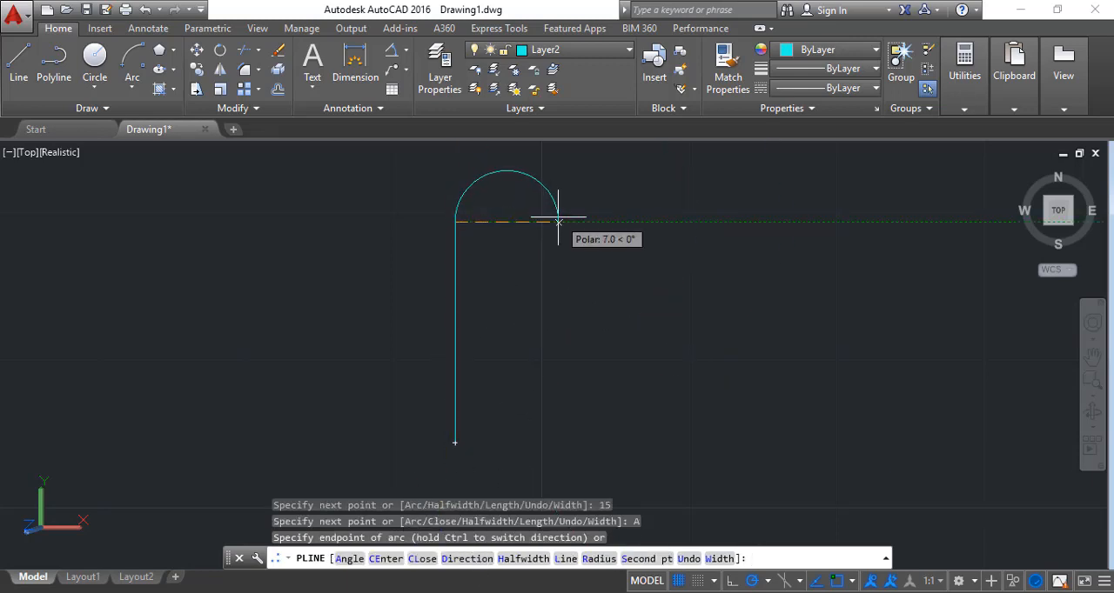
text(3)
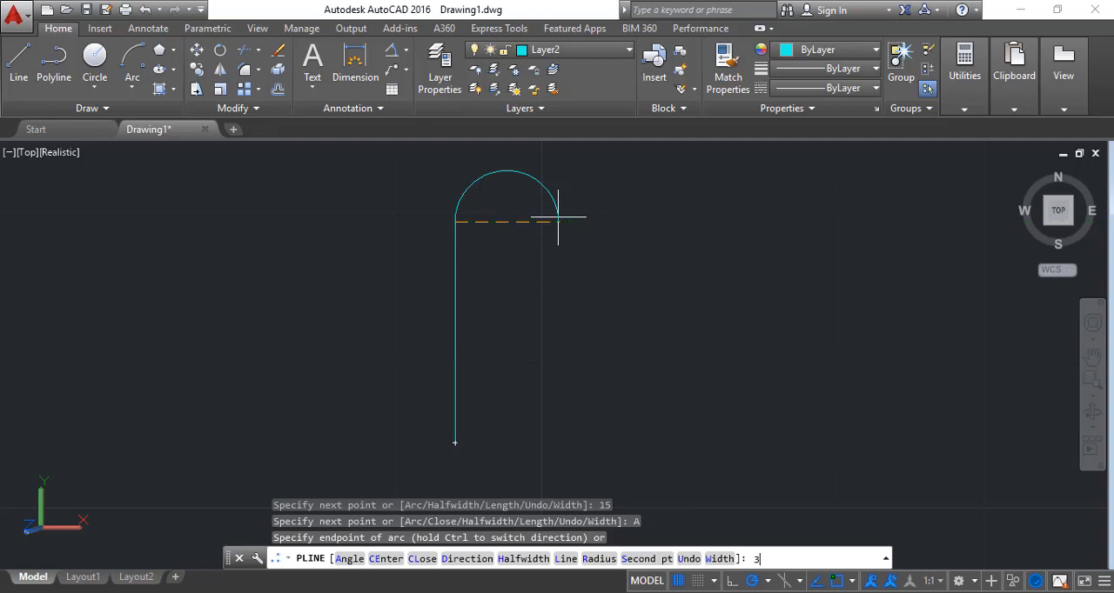
key(Return)
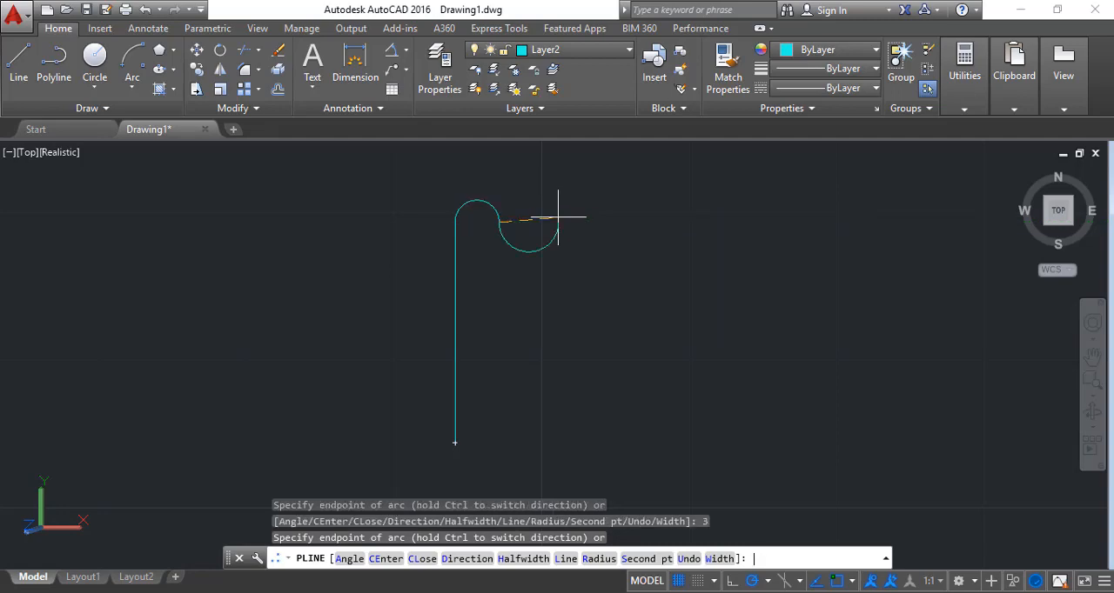
click(566, 559)
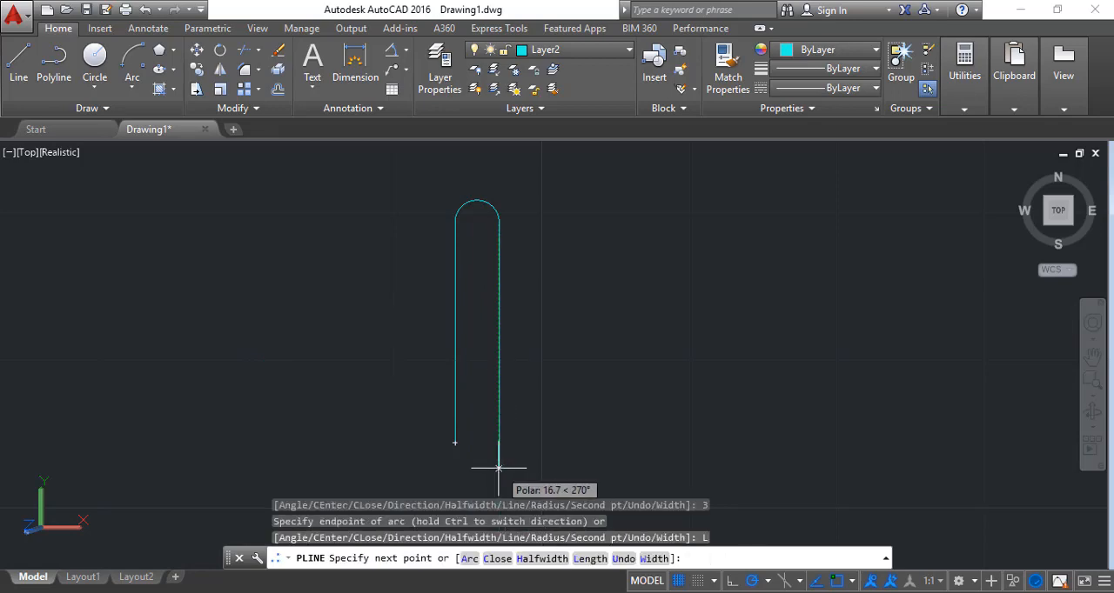
text(20)
key(Return)
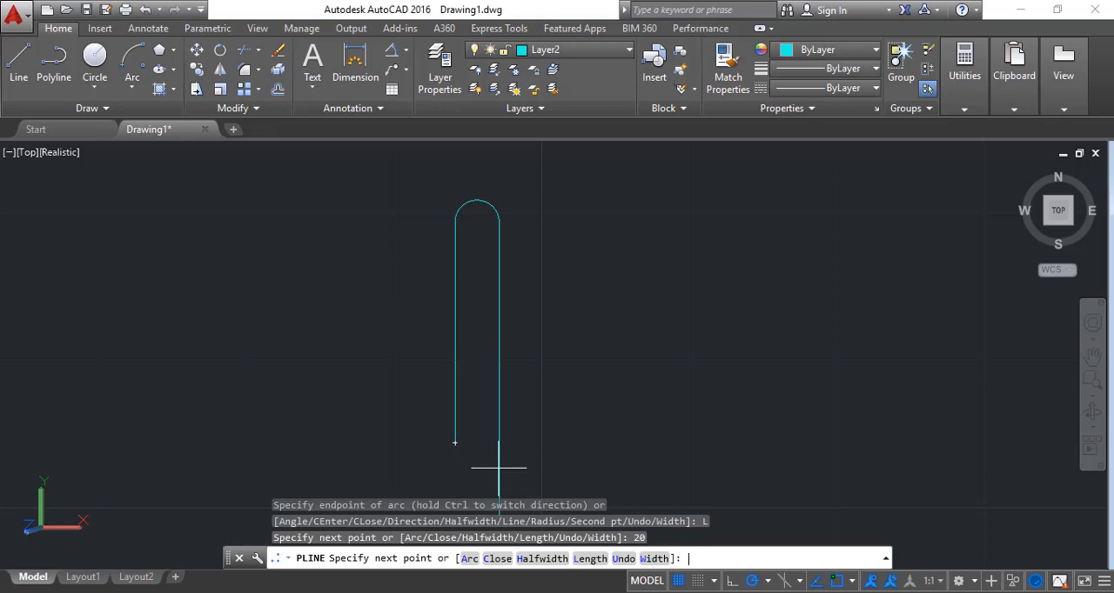
Add a lower arc from the 20-unit segment's end, ending 2.9 units to the left
click(1092, 357)
drag(878, 397, 875, 368)
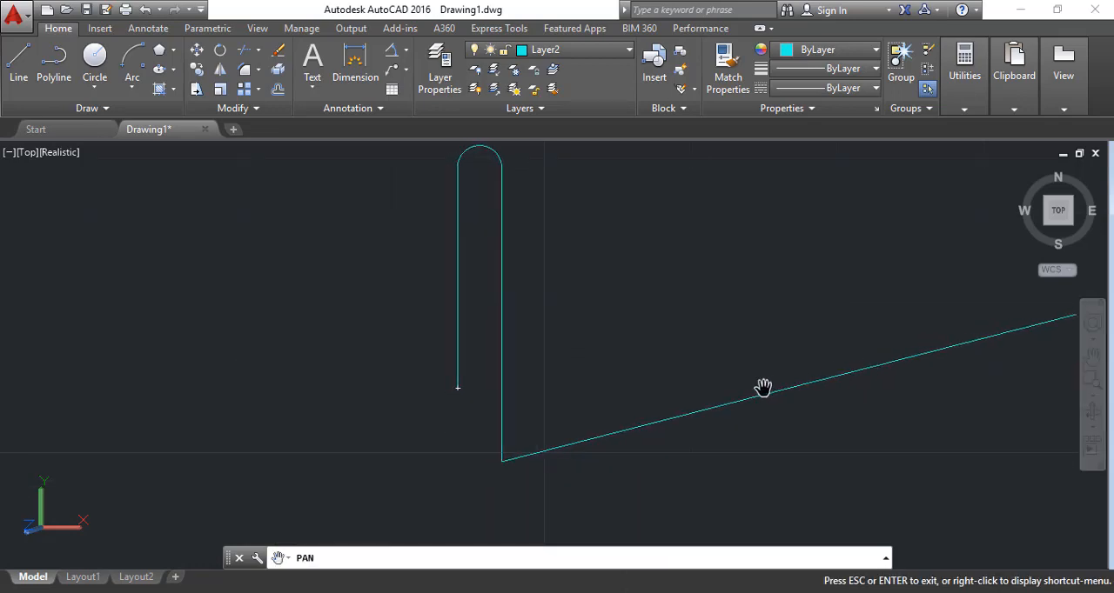
key(Escape)
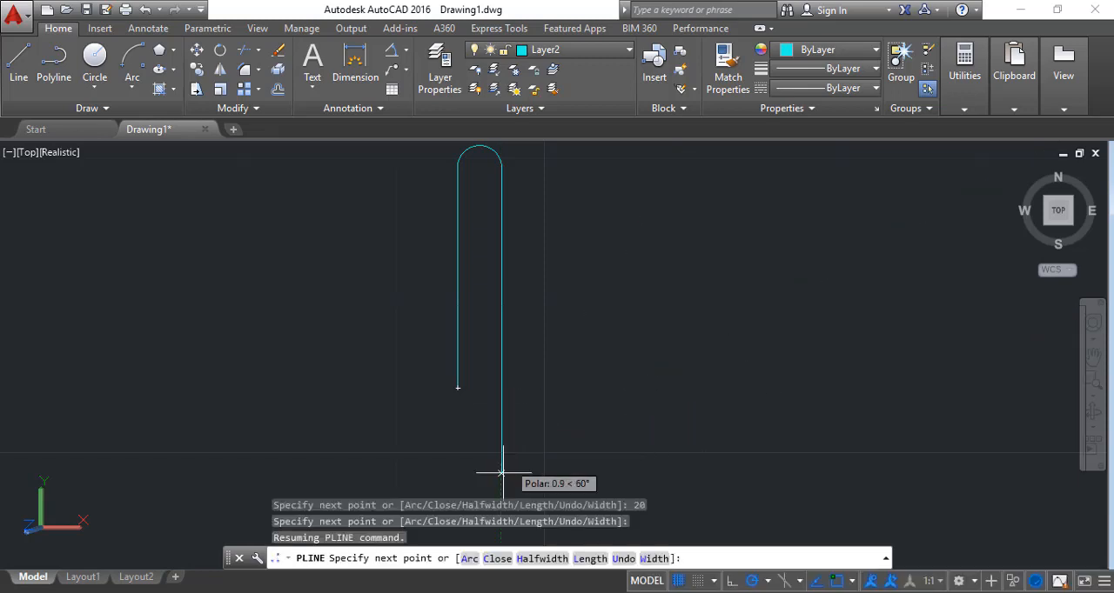
click(469, 559)
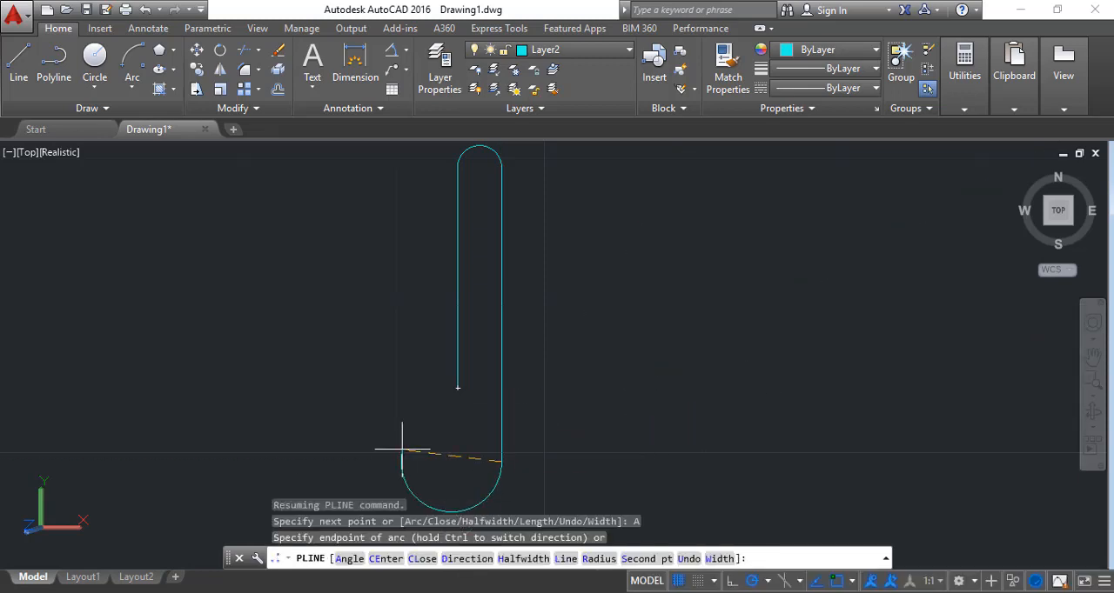
text(2.9)
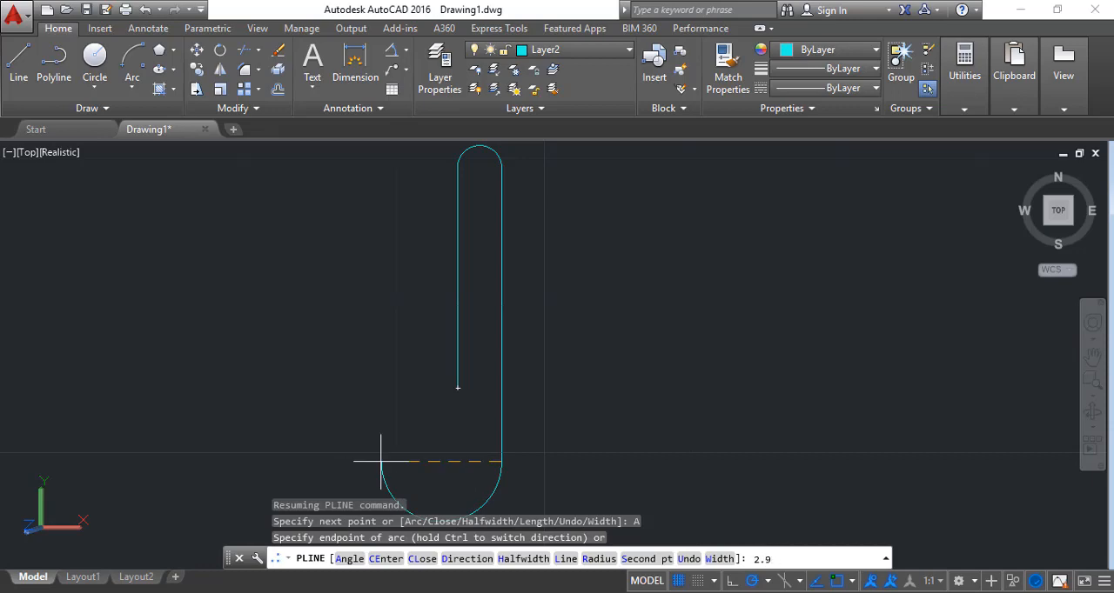
key(Return)
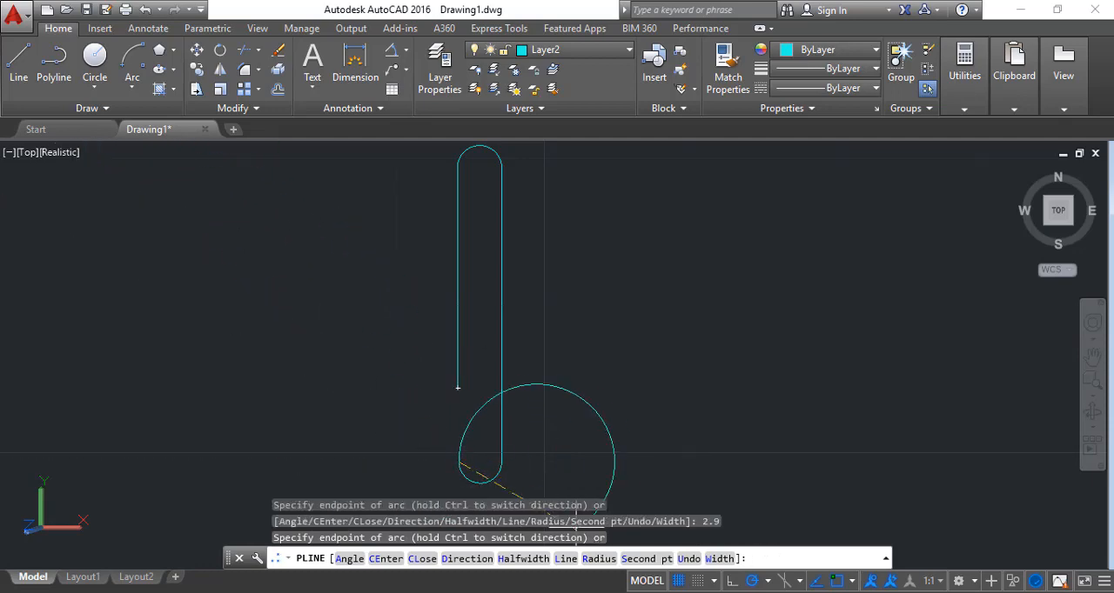
Continue the polyline from the lower arc's end with a straight segment 18 units upward
click(566, 560)
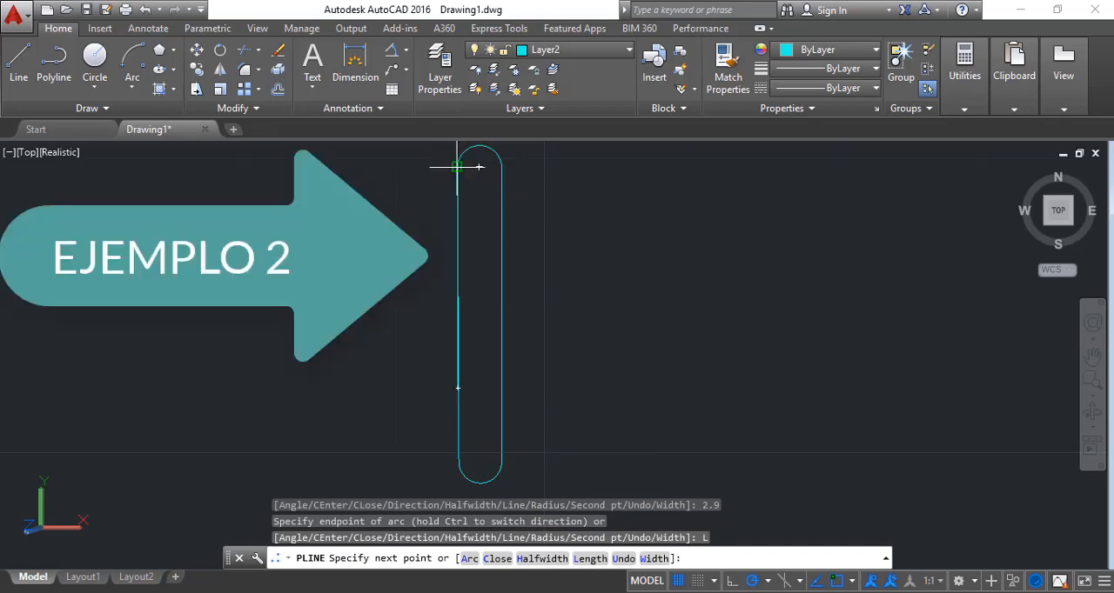
scroll(470, 153, down, 1)
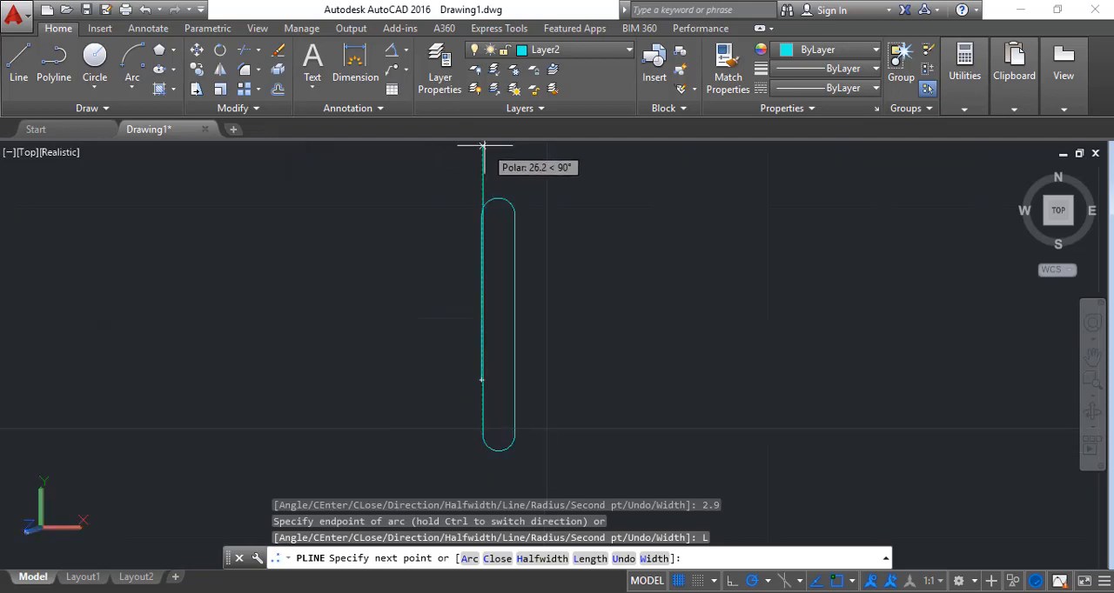
text(18)
key(Return)
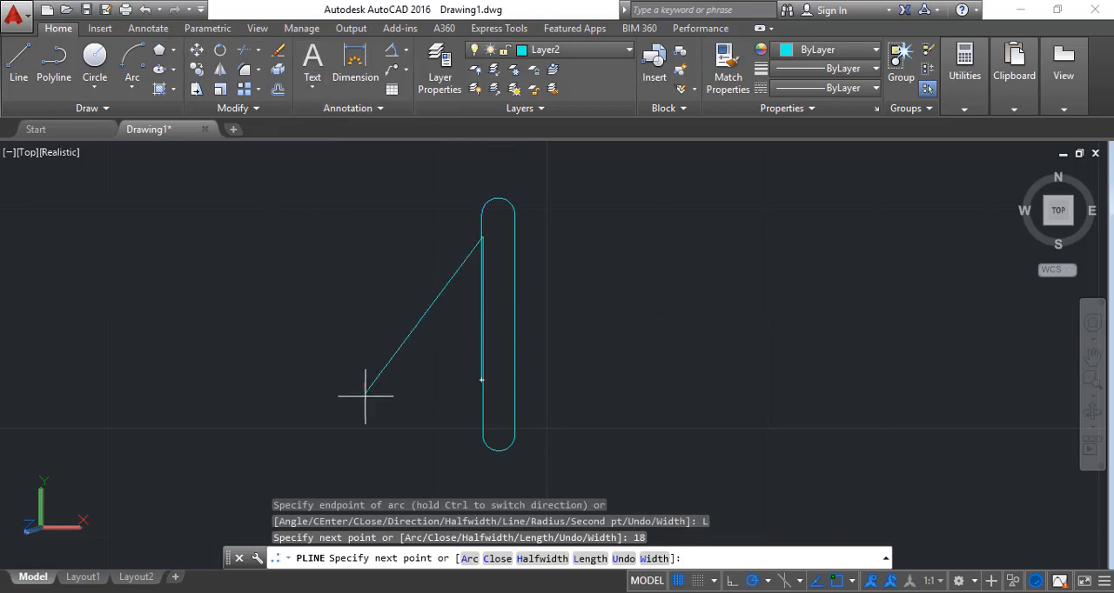
Continue the polyline with an arc from the 18-unit segment's upper end, ending 2.5 units to the right
click(468, 562)
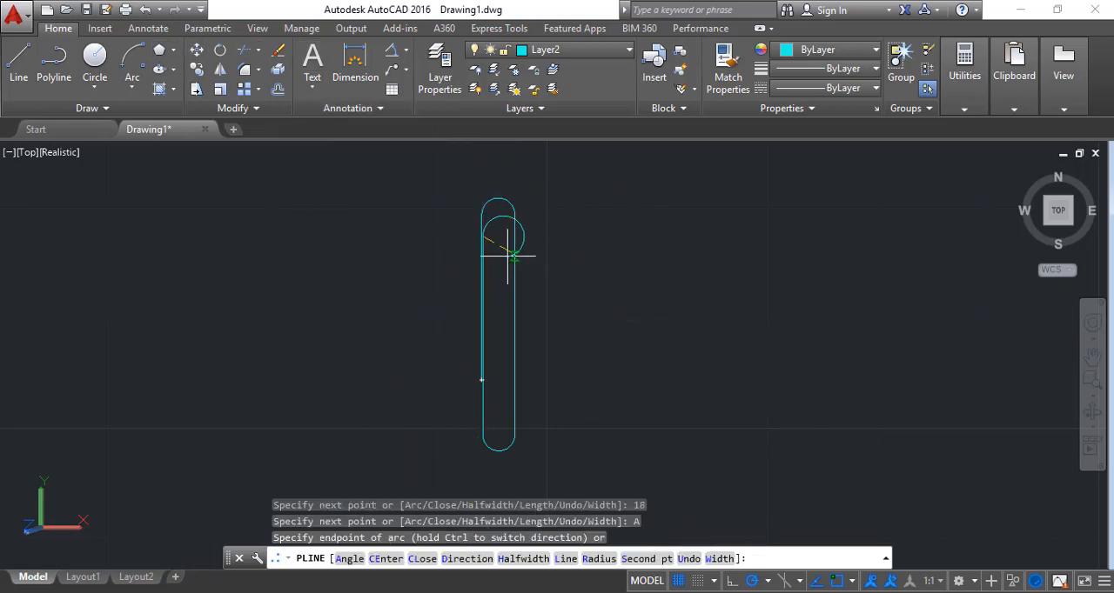
text(2.5)
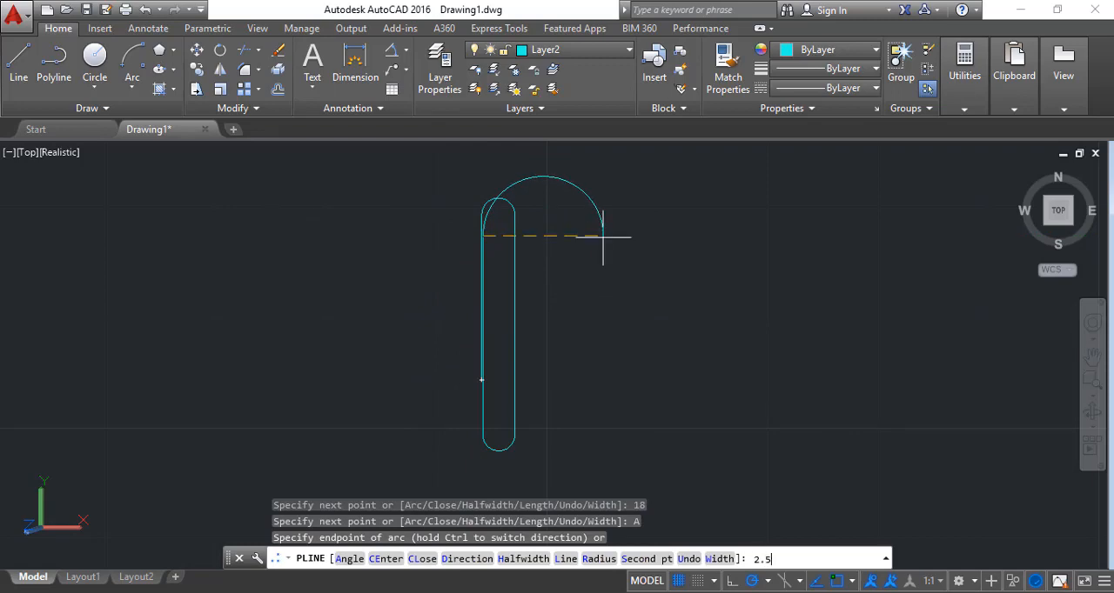
key(Return)
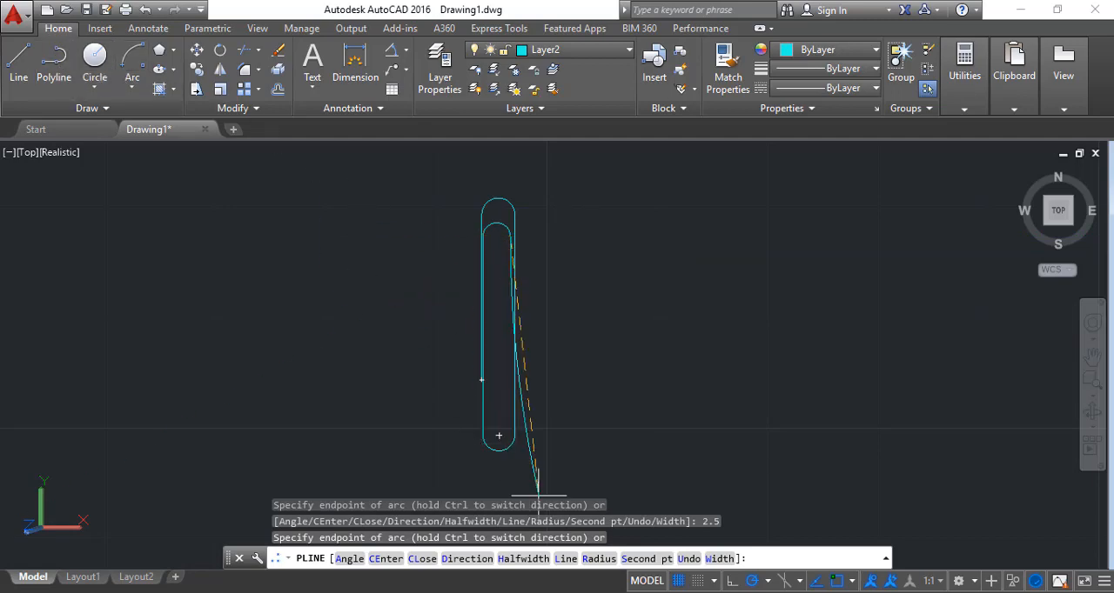
Add a straight segment 14 units downward from the inner arc's end and finish the polyline
click(566, 558)
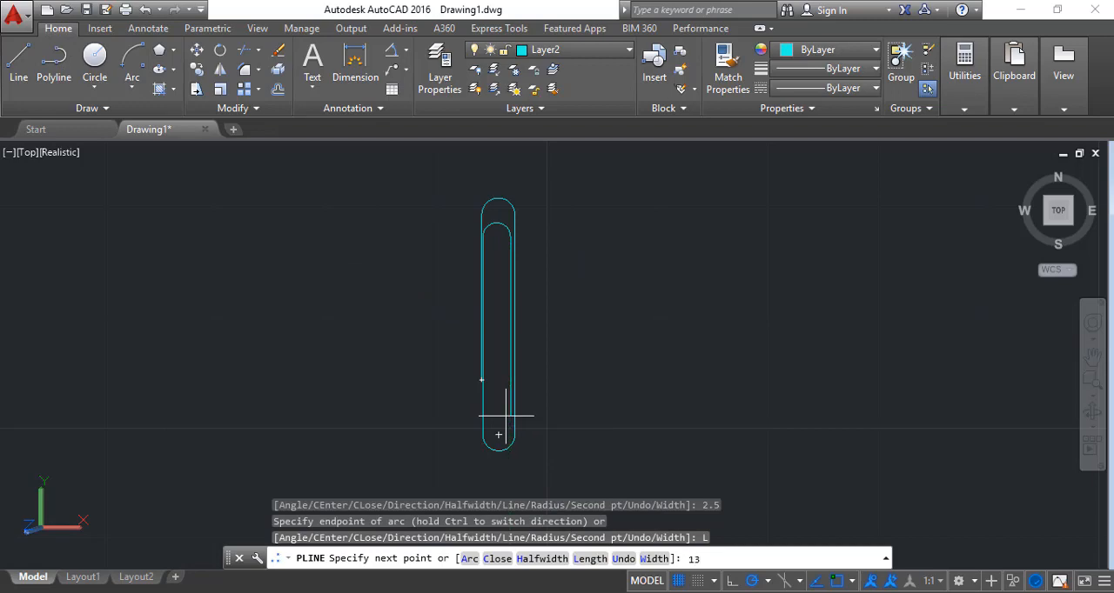
text(14)
key(Return)
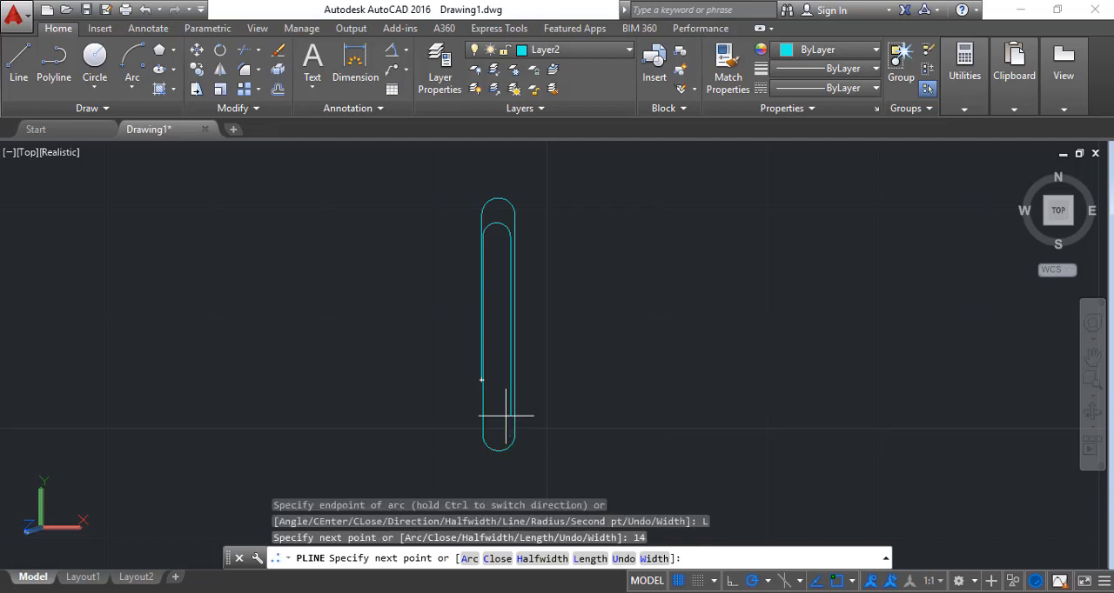
key(Escape)
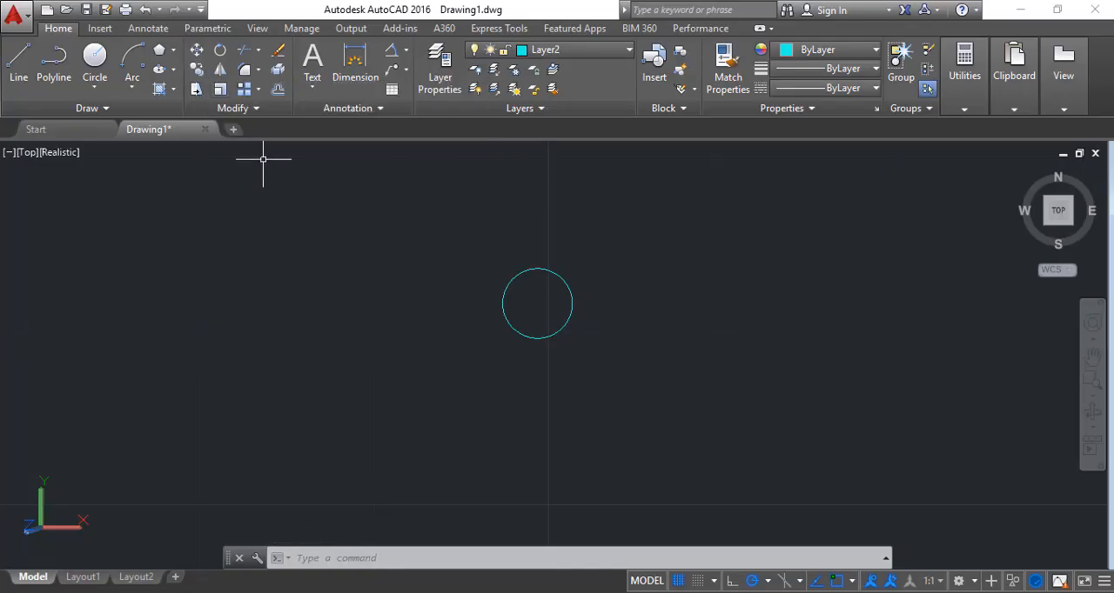
click(197, 70)
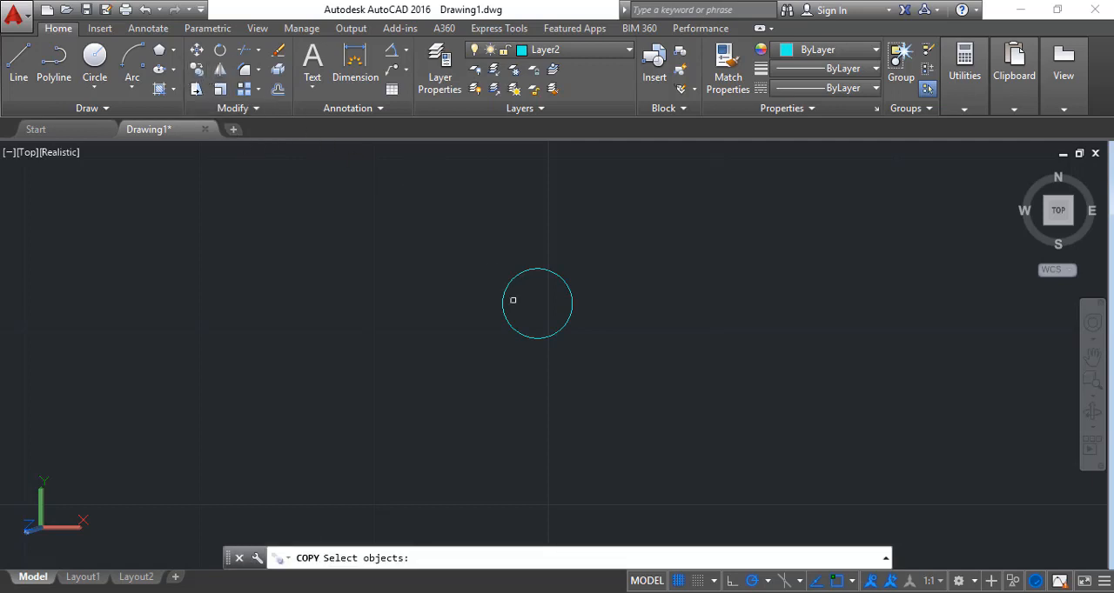
click(530, 339)
click(530, 336)
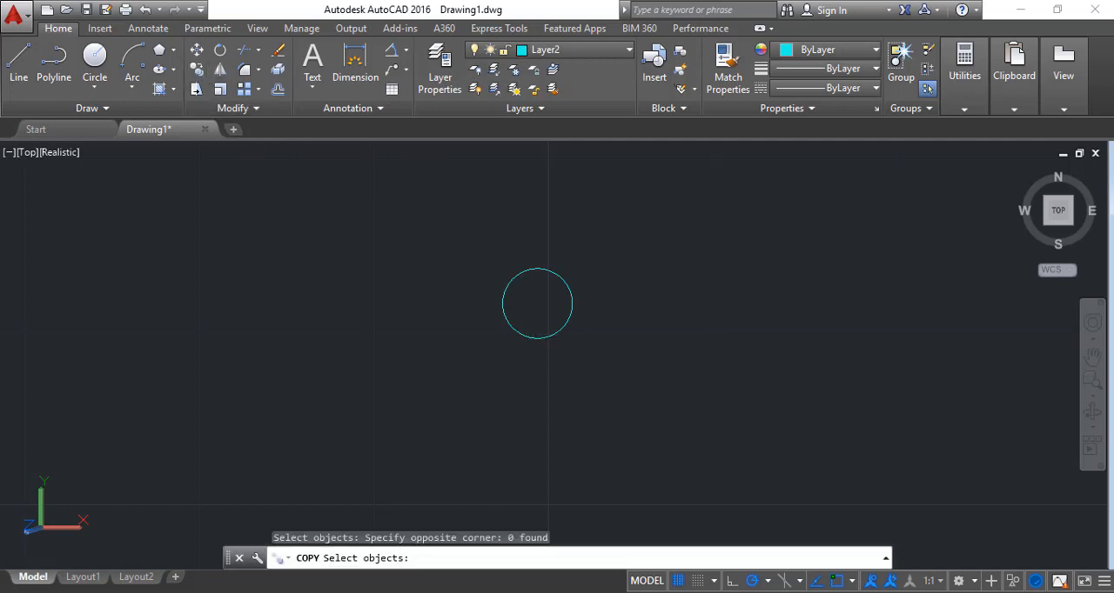
click(531, 337)
key(Return)
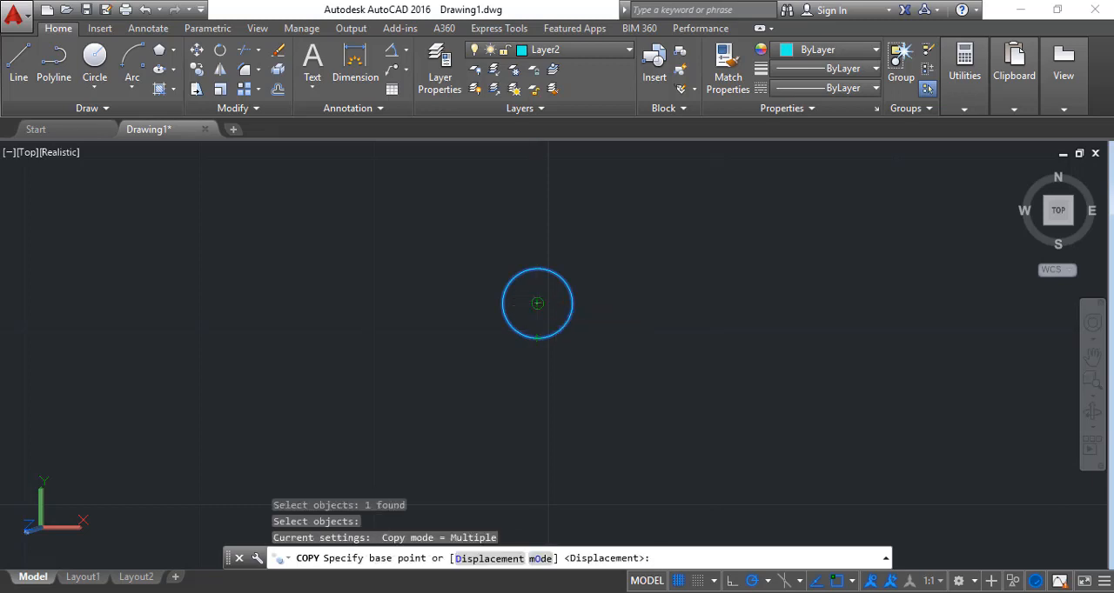
click(537, 303)
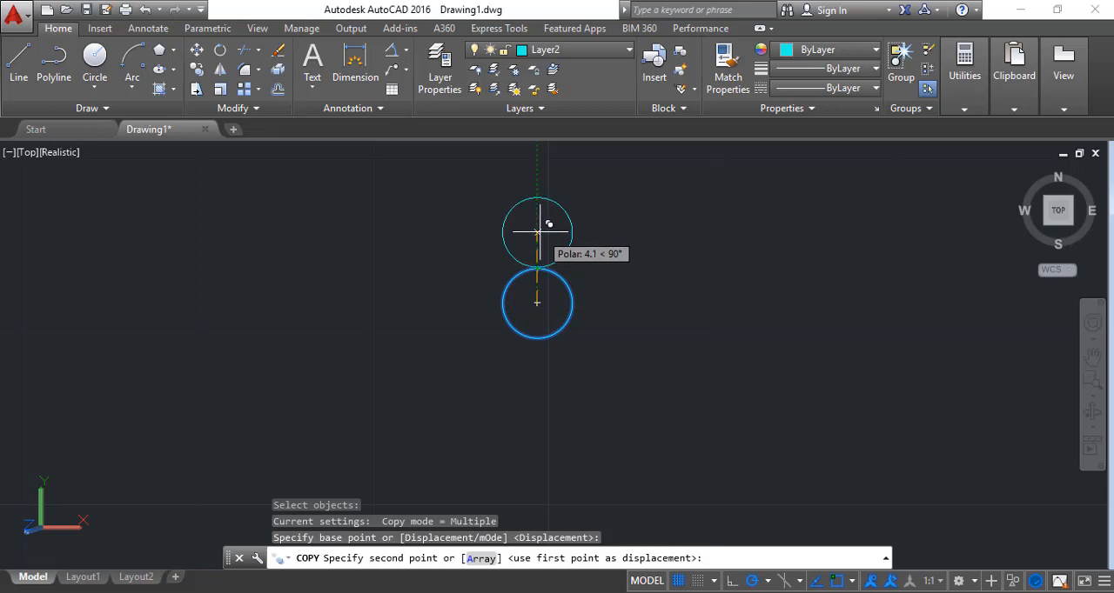
key(Escape)
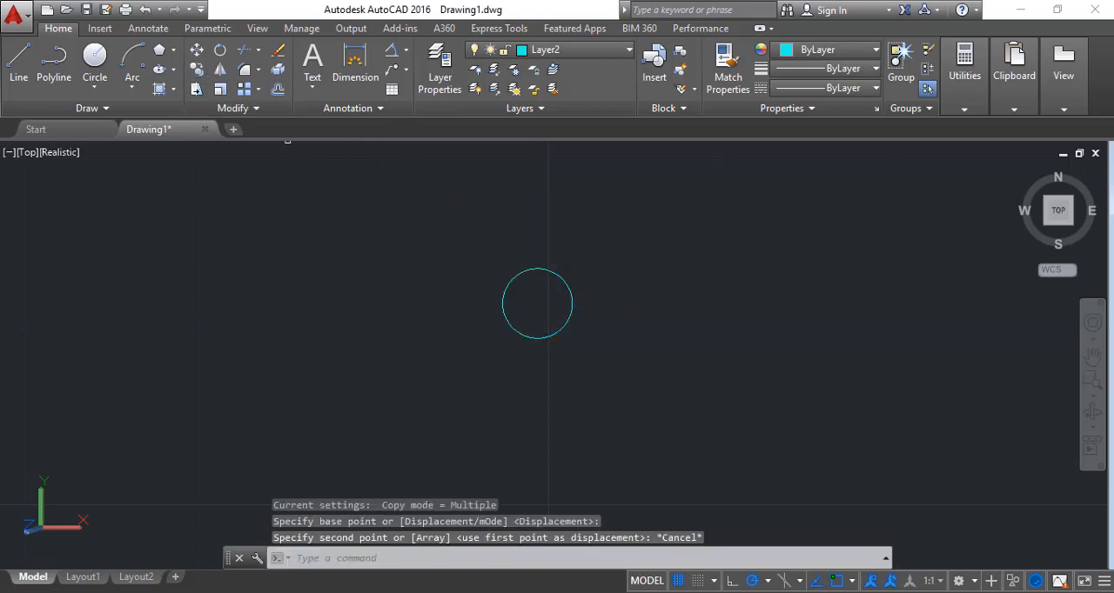
Copy the circle directly above itself, using its bottom quadrant as base point and its top quadrant as destination
key(Return)
click(505, 289)
key(Return)
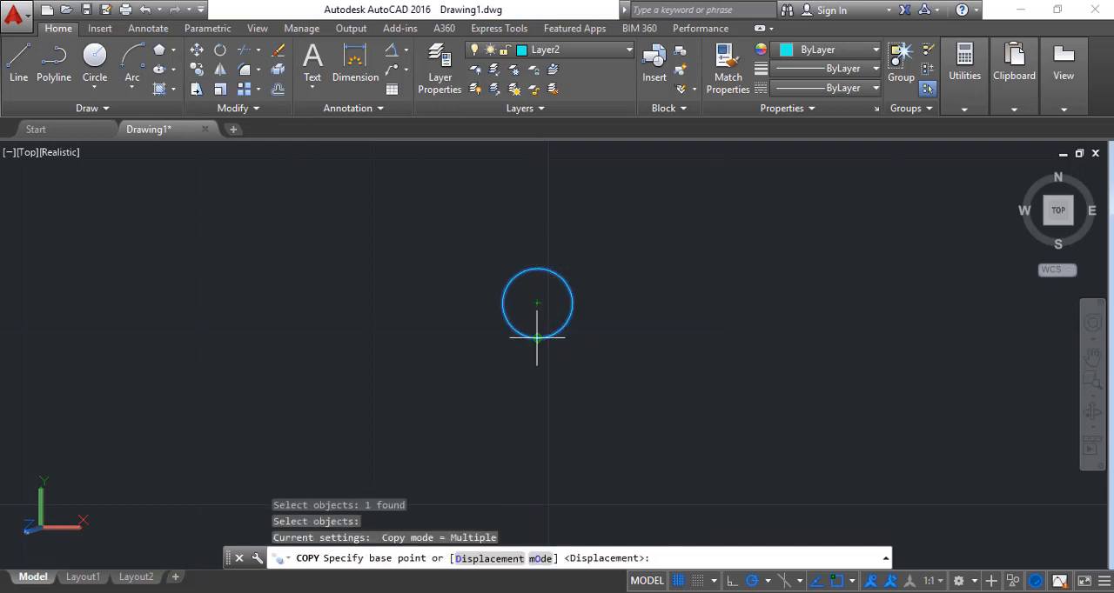
click(538, 339)
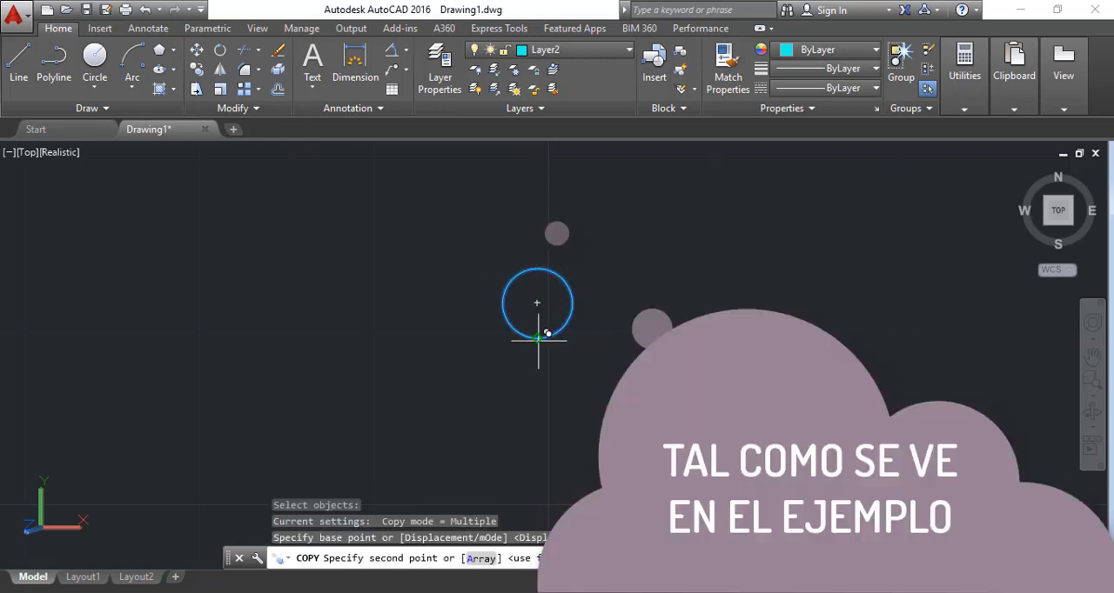
click(537, 268)
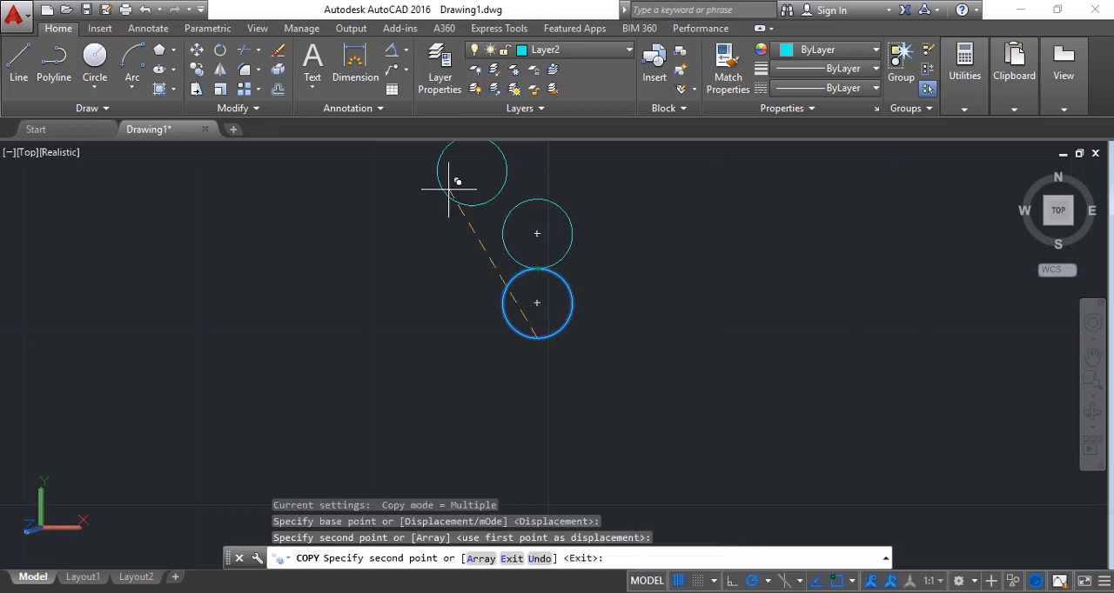
click(196, 70)
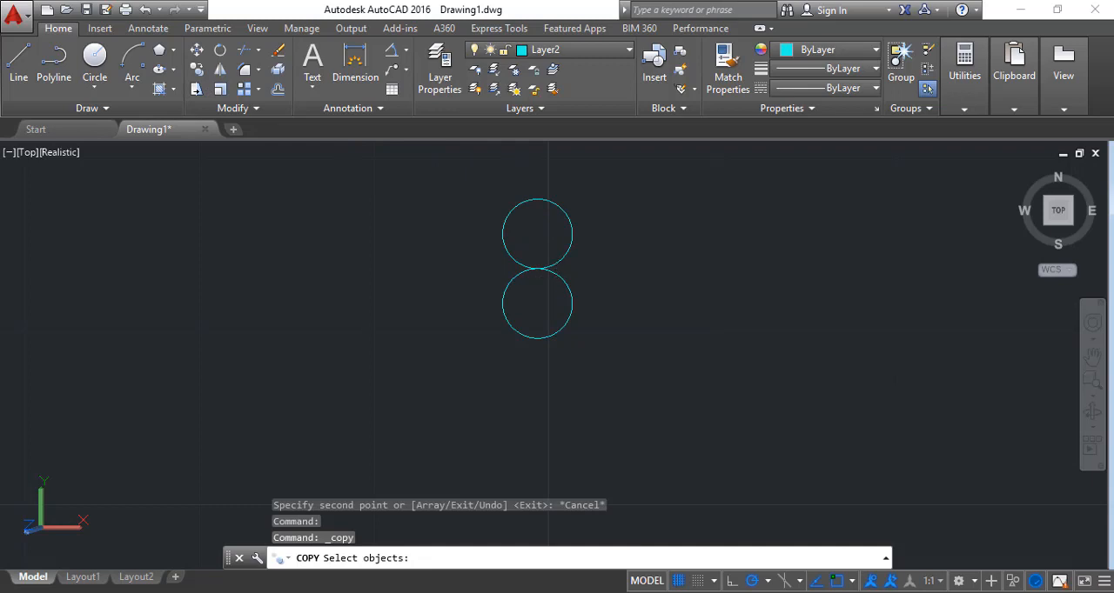
click(556, 261)
click(521, 278)
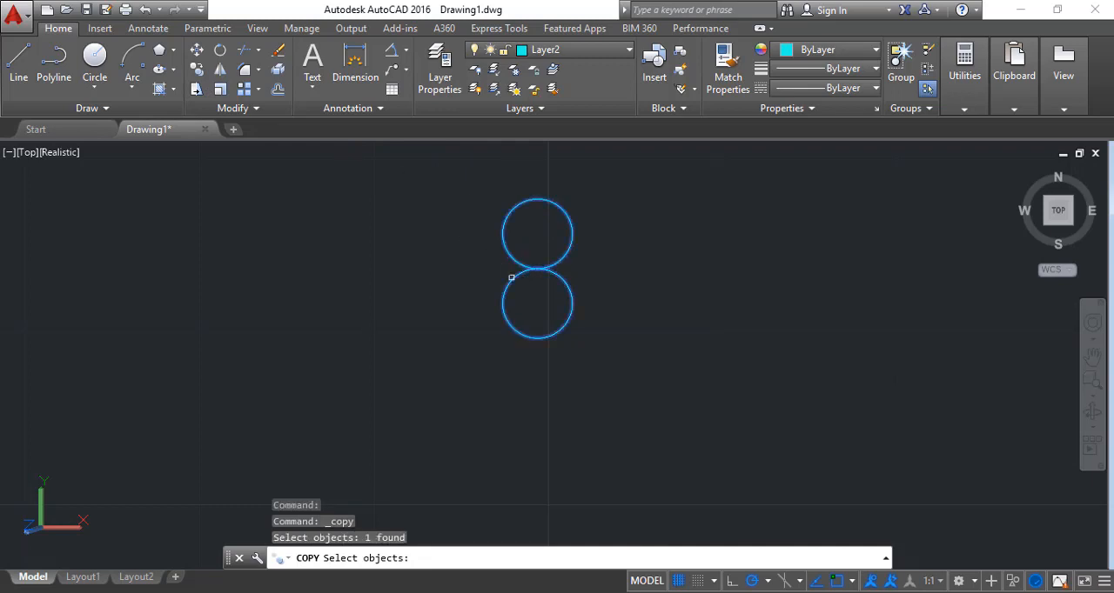
key(Escape)
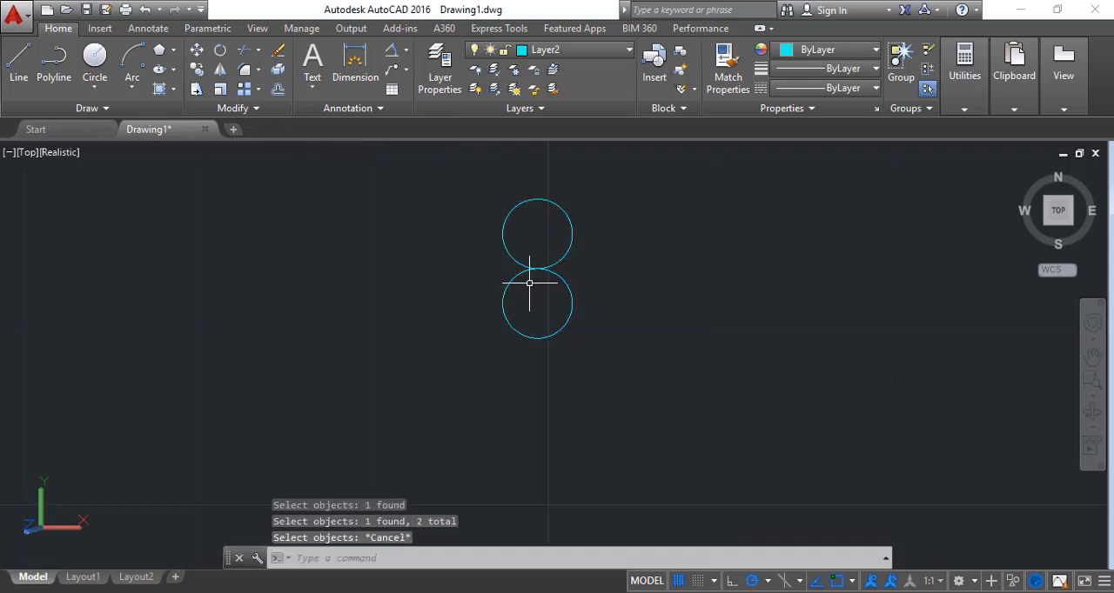
Copy the original circle directly below itself, from its top quadrant to its bottom quadrant
click(516, 273)
click(197, 70)
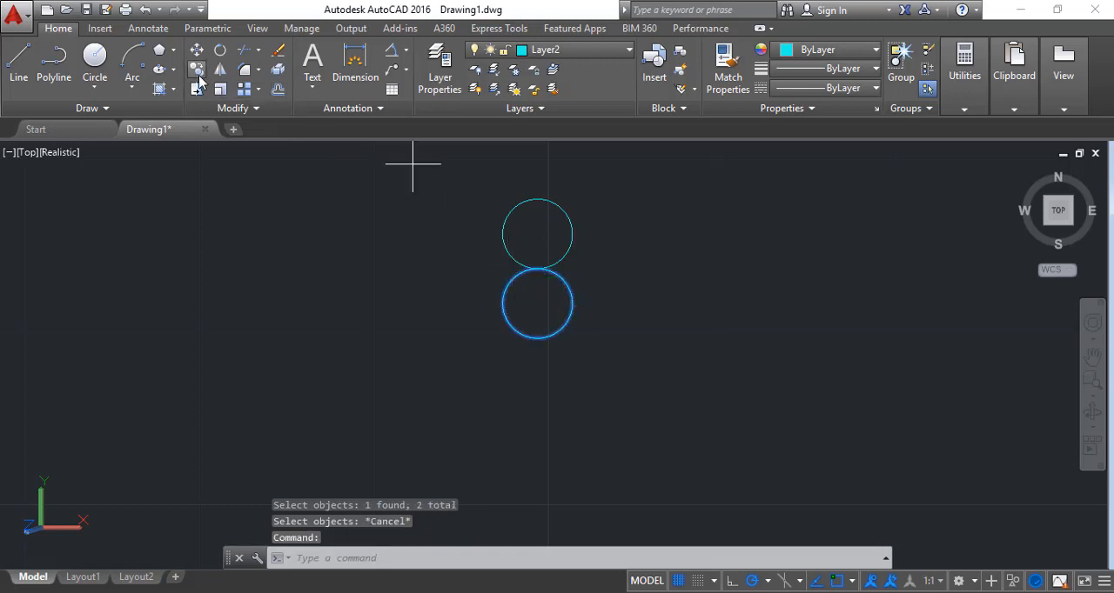
click(536, 268)
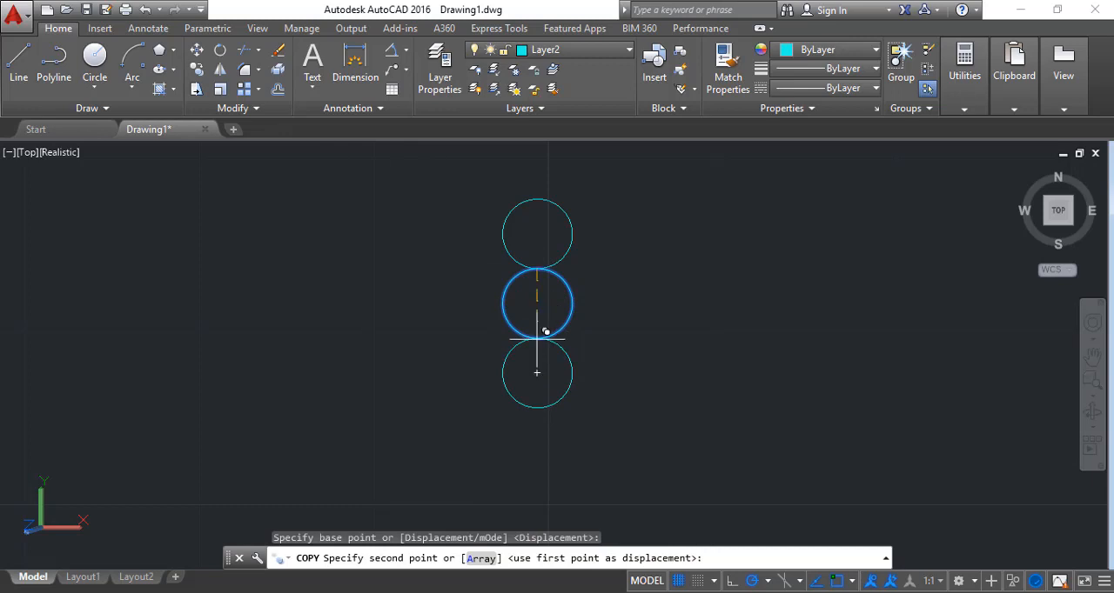
click(537, 338)
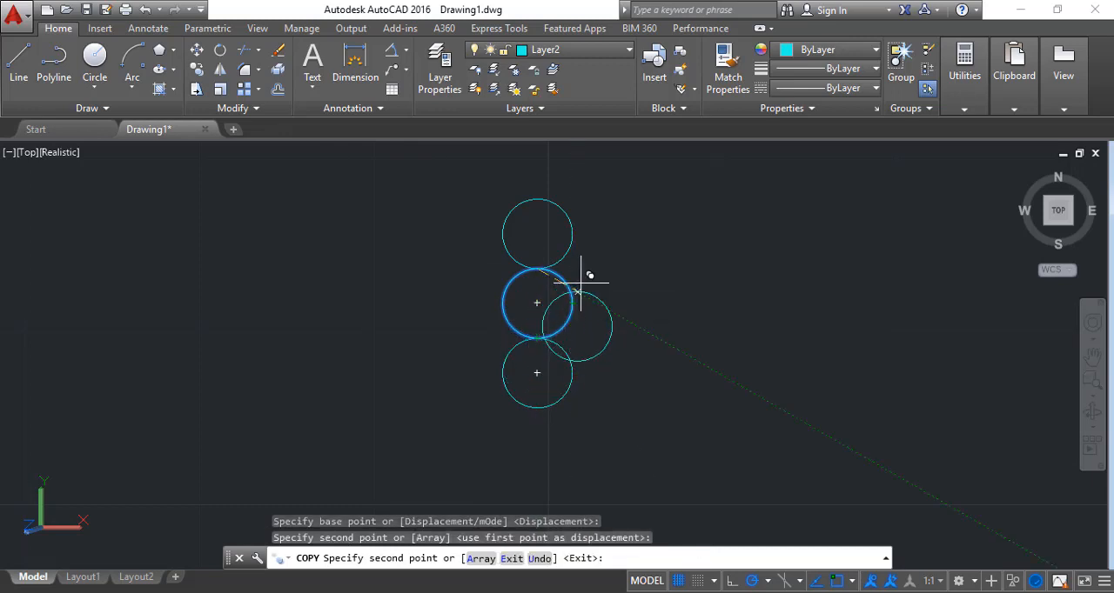
key(Escape)
Copy the middle circle to its right side, from its left quadrant to its right quadrant
key(Return)
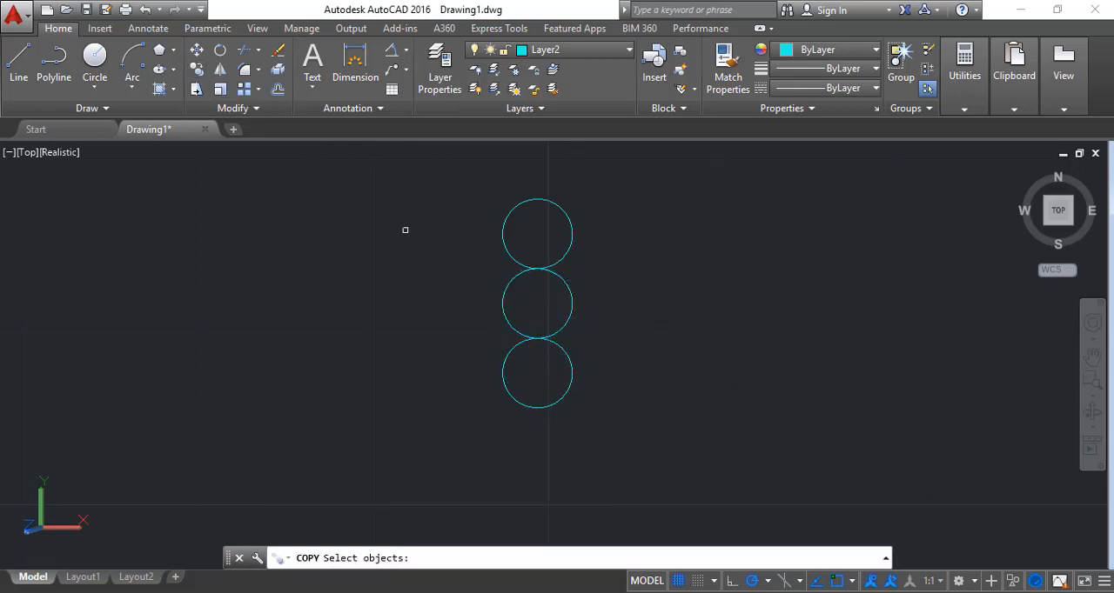
click(502, 294)
key(Return)
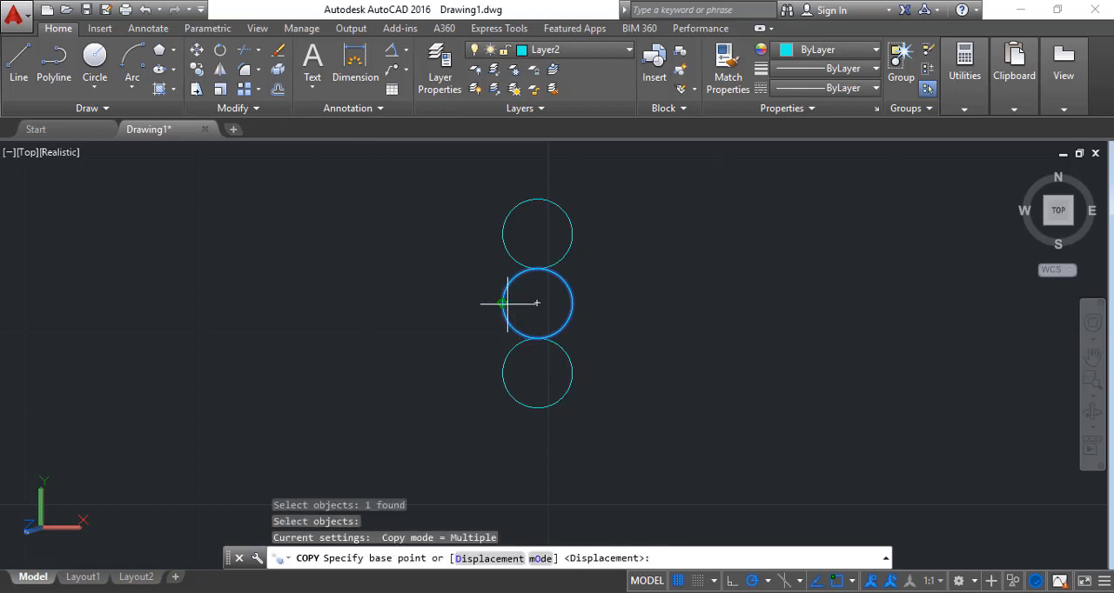
click(502, 302)
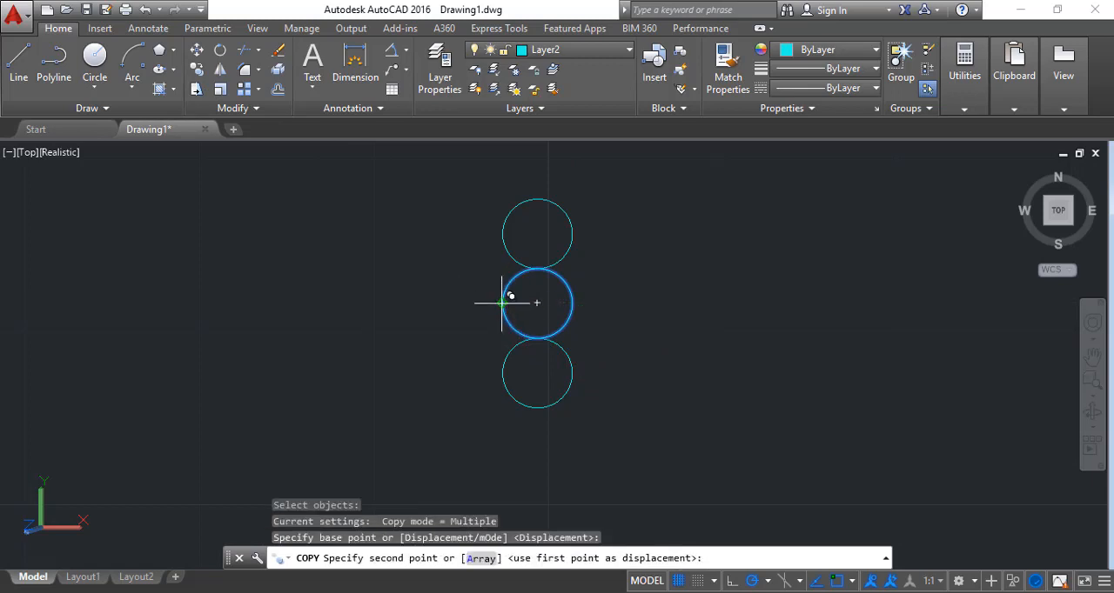
click(572, 303)
key(Escape)
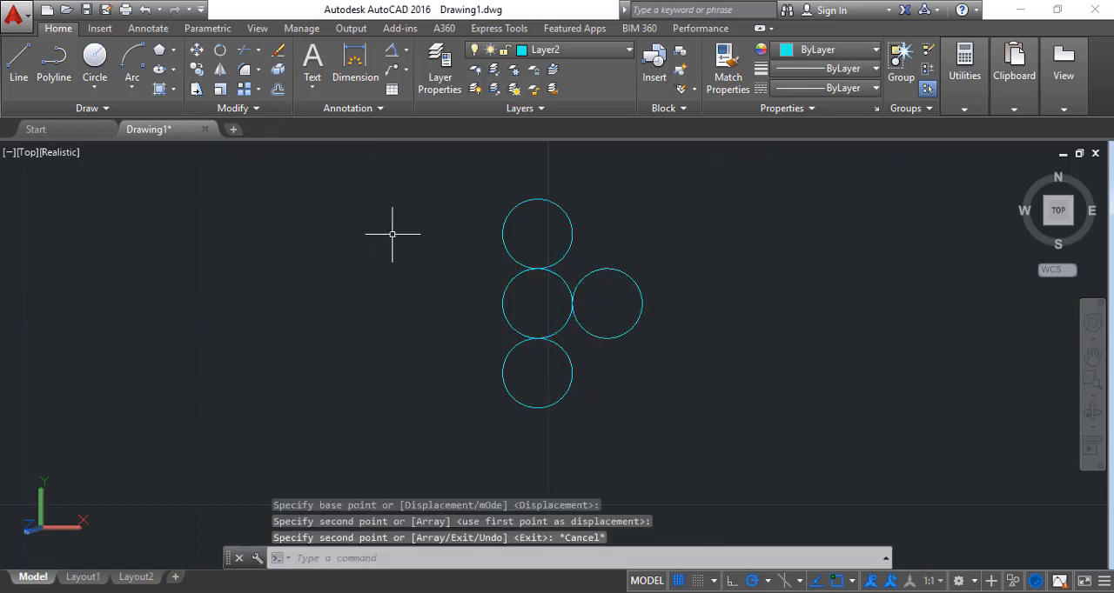
Copy the central circle to its left side, from its right quadrant to its left quadrant
click(197, 69)
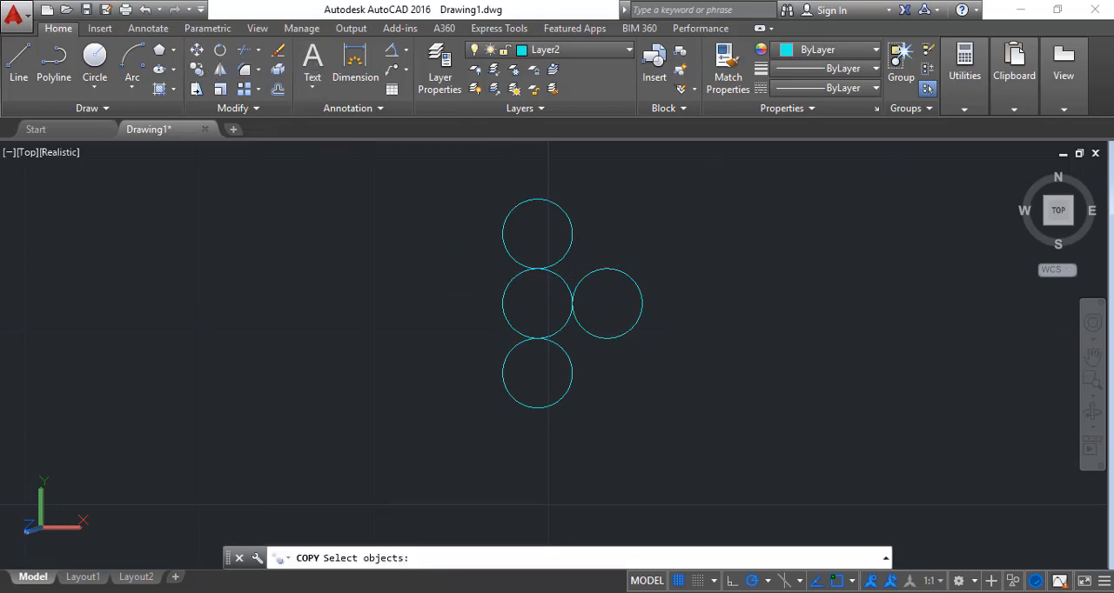
click(566, 284)
key(Return)
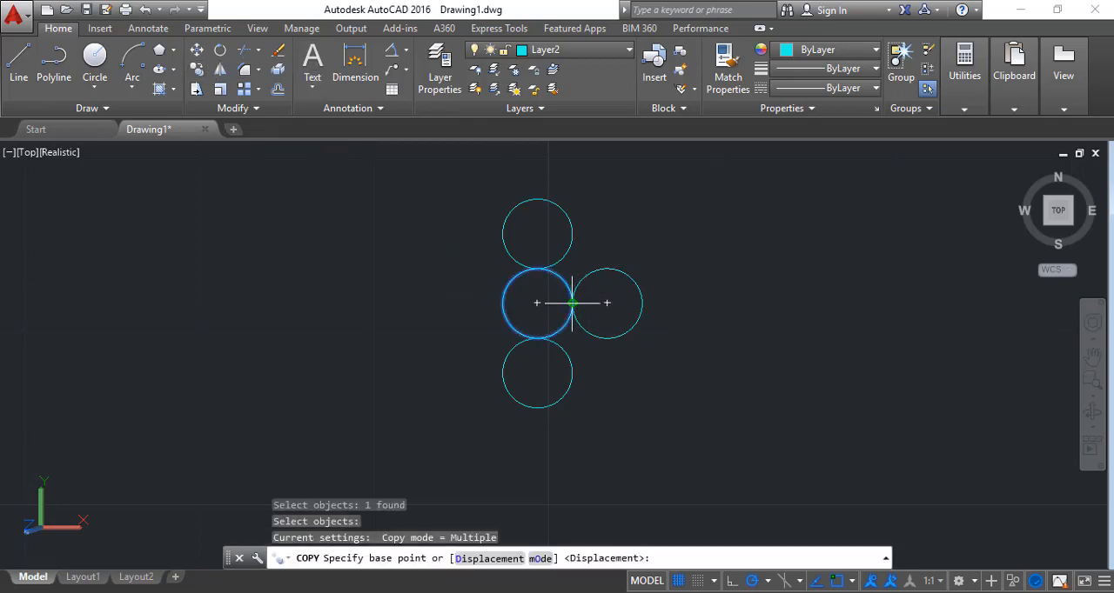
click(572, 302)
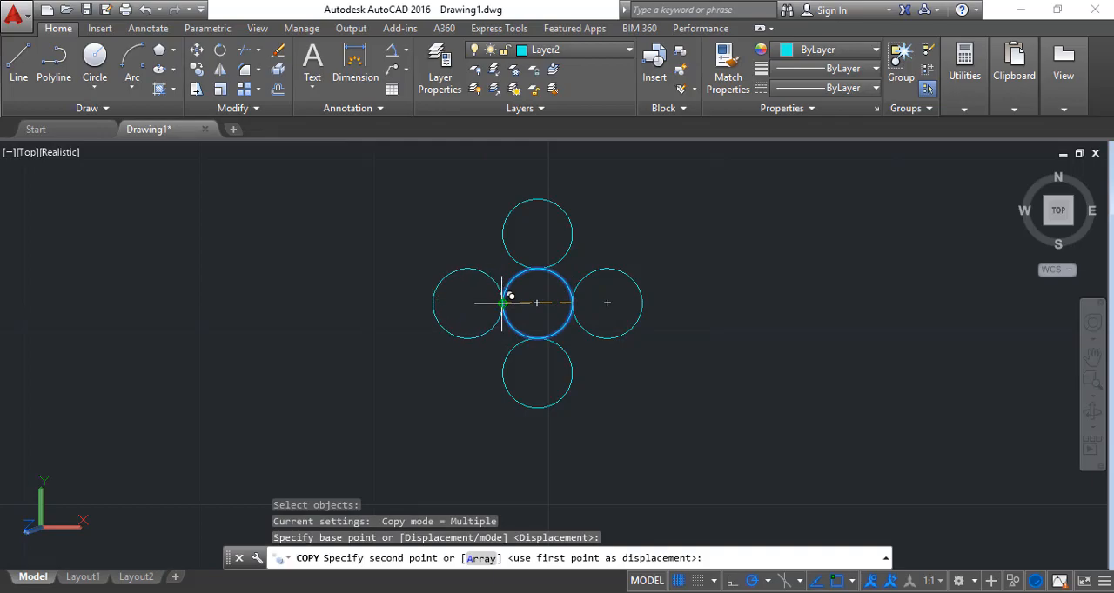
click(502, 303)
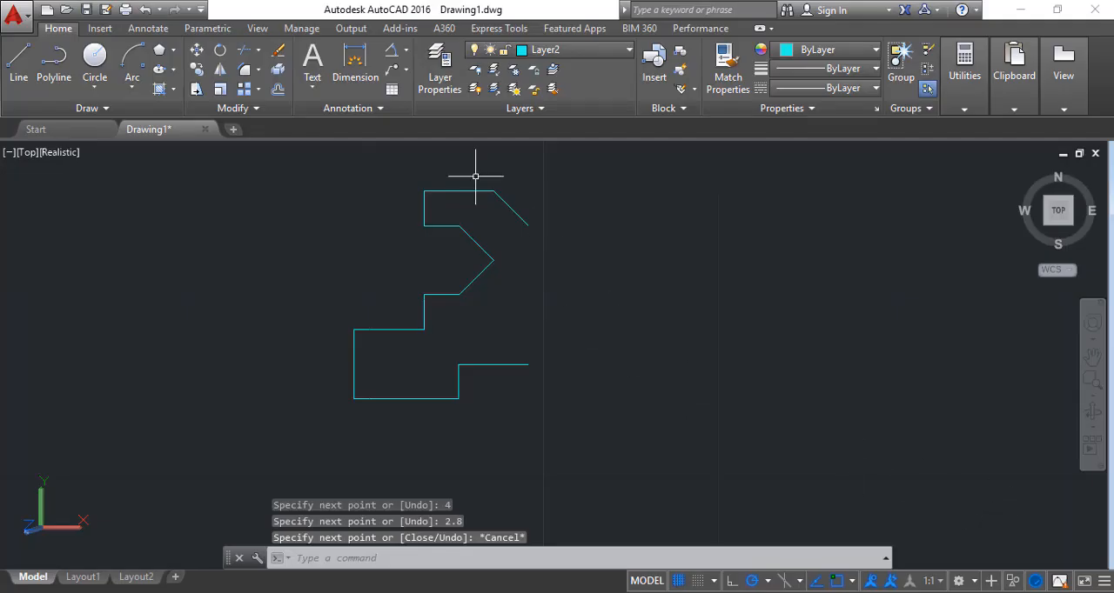
Mirror the whole half outline across the vertical line through its two open right-hand endpoints, keeping the source objects
click(222, 71)
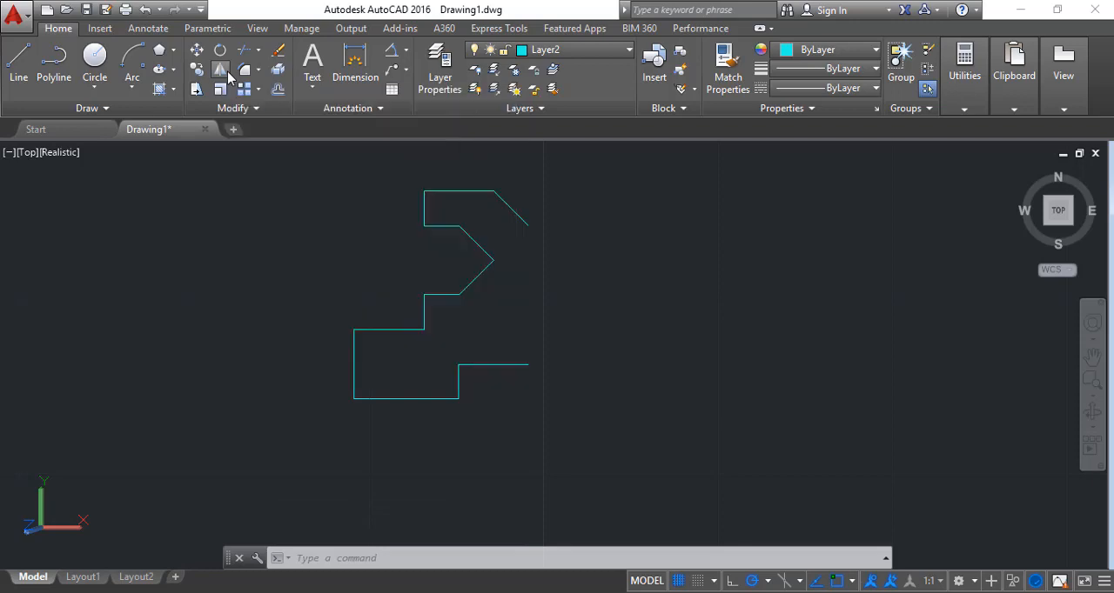
click(318, 154)
click(571, 429)
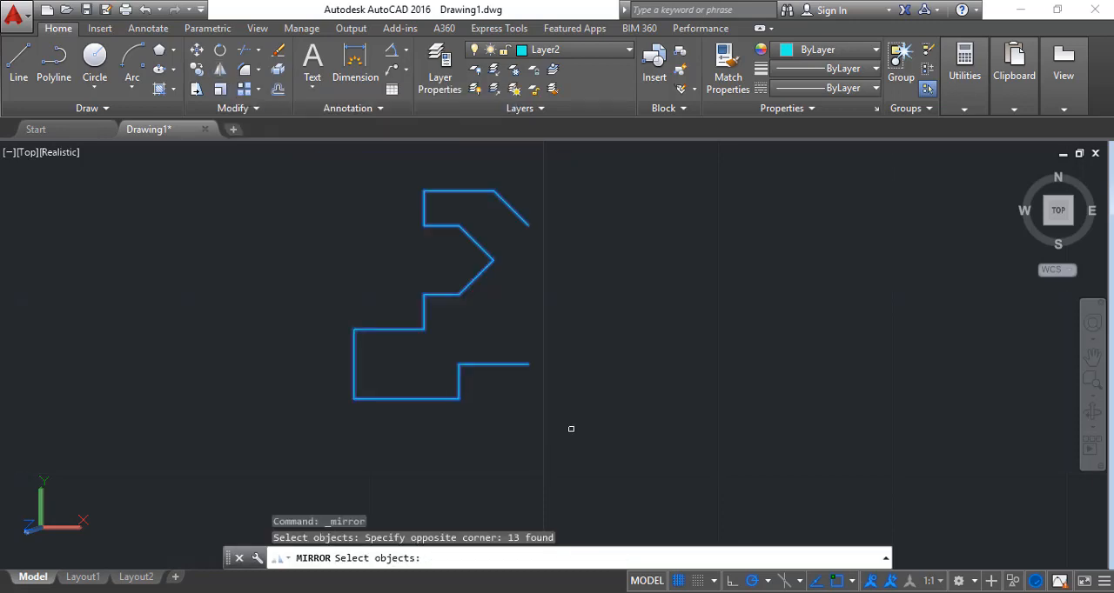
key(Return)
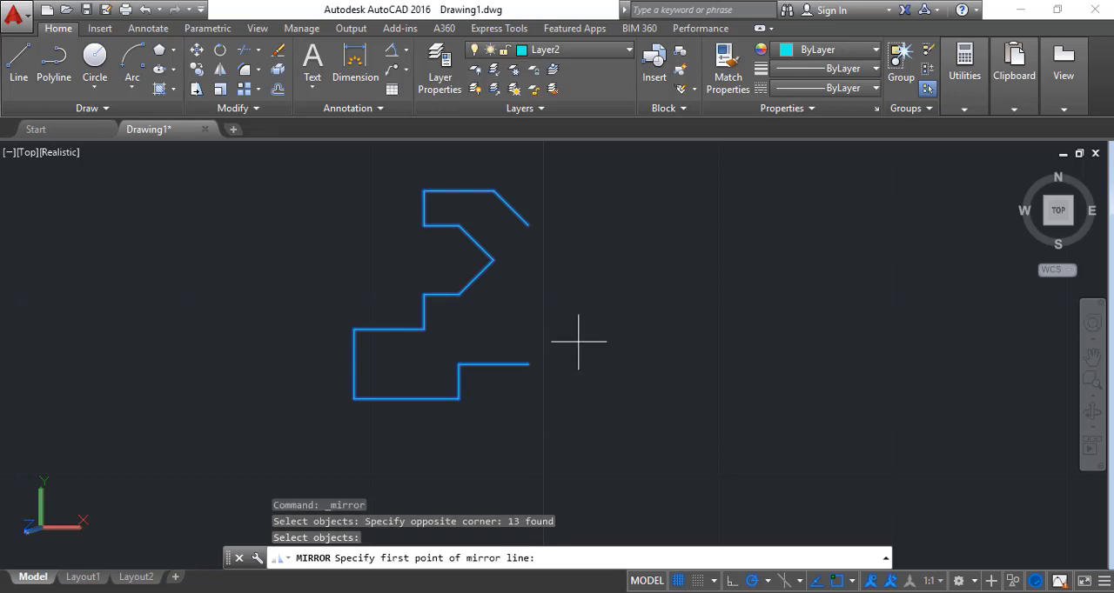
click(527, 224)
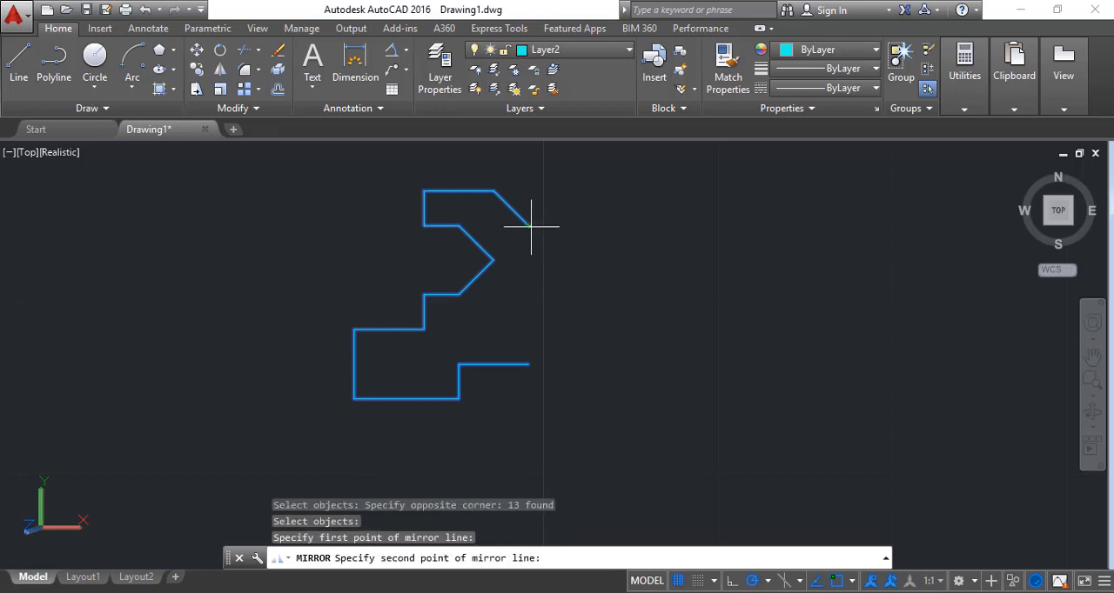
click(527, 363)
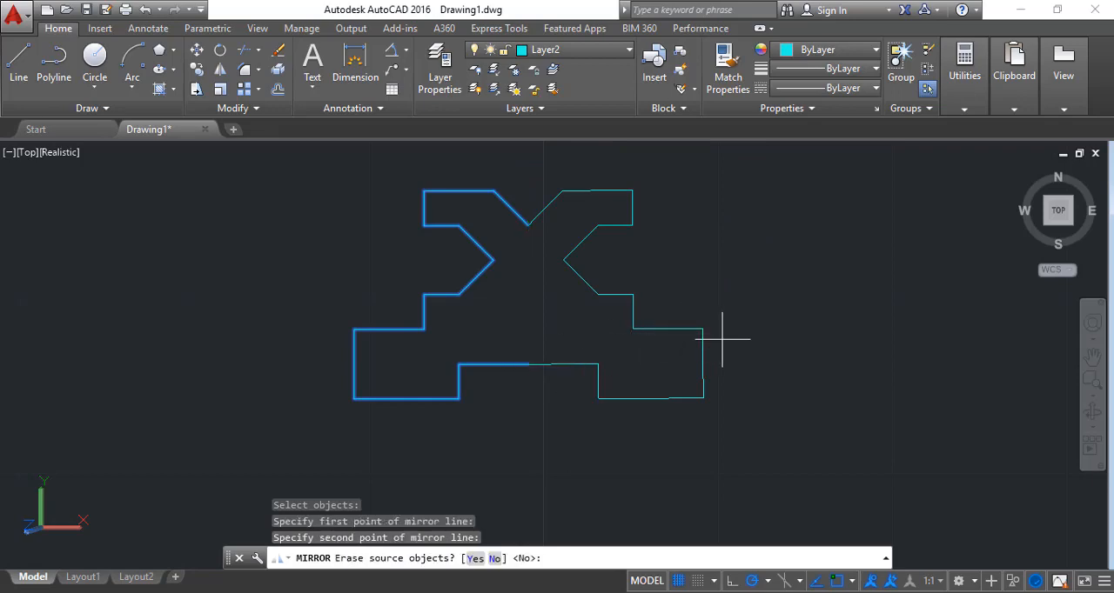
key(ctrl+z)
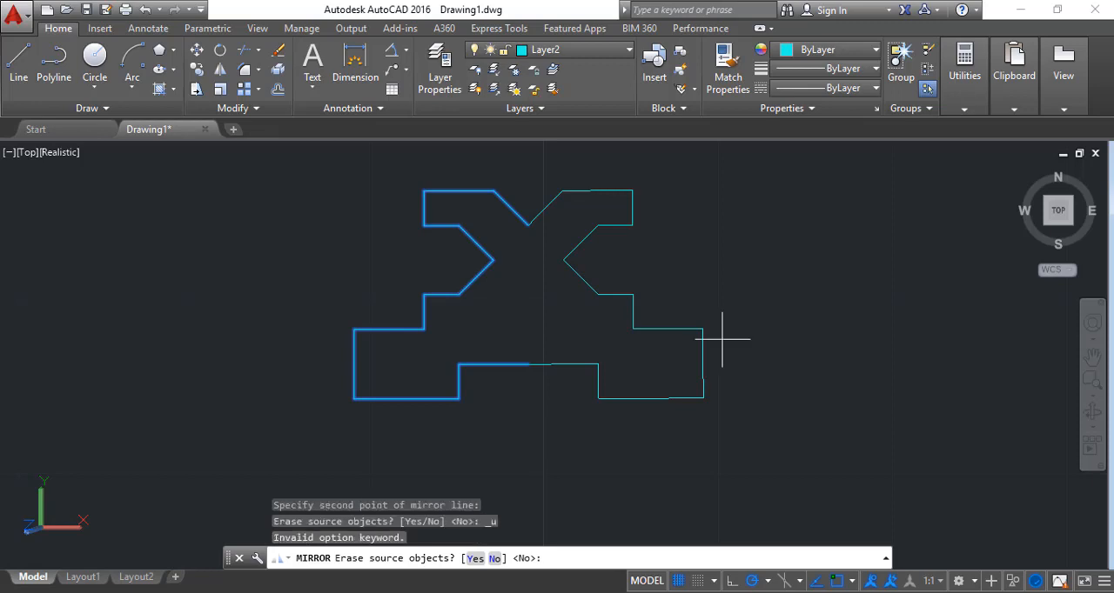
text(N)
key(Return)
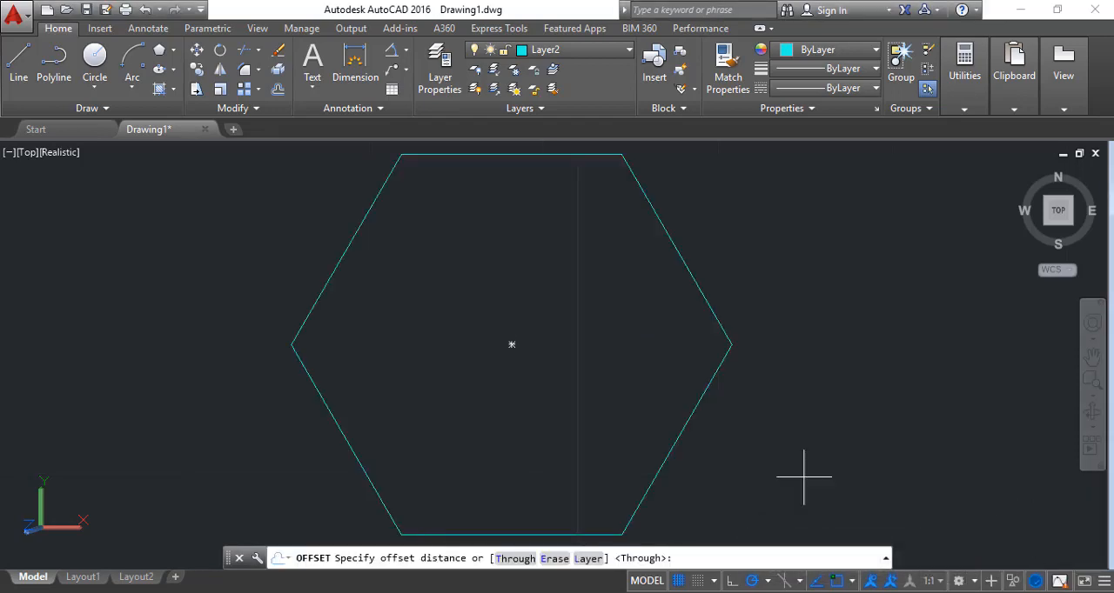
Set the offset distance to 0.3 and select the hexagon as the object to offset
key(Escape)
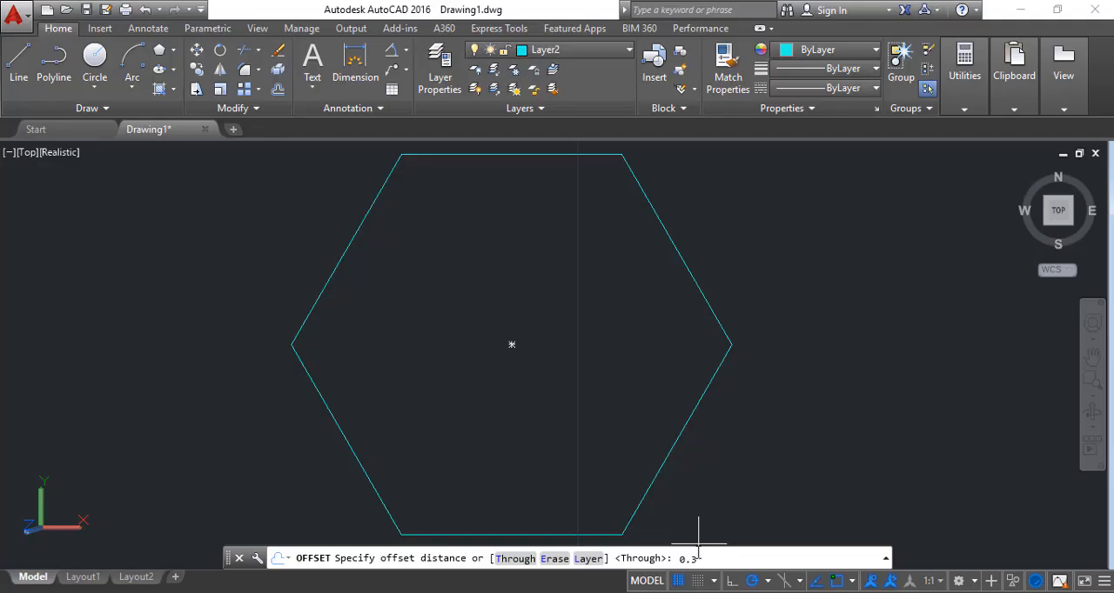
key(Return)
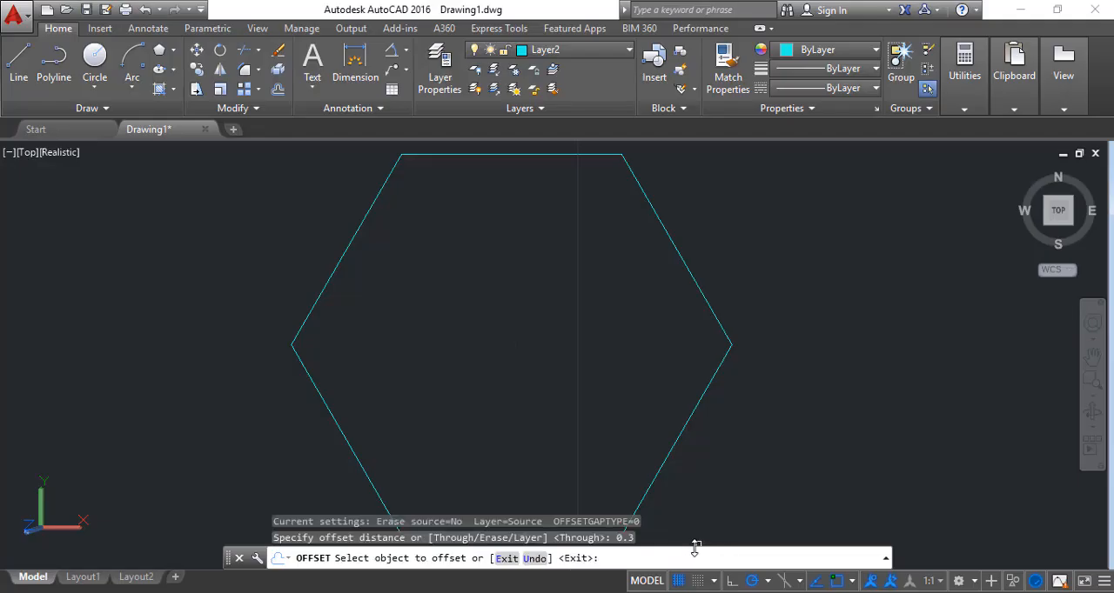
click(654, 484)
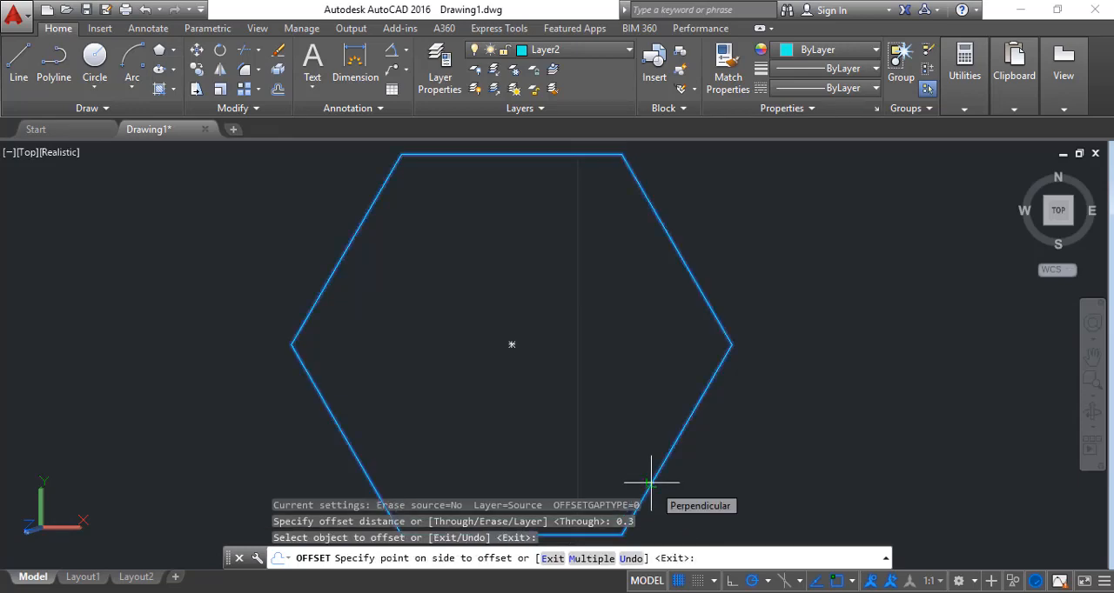
key(Return)
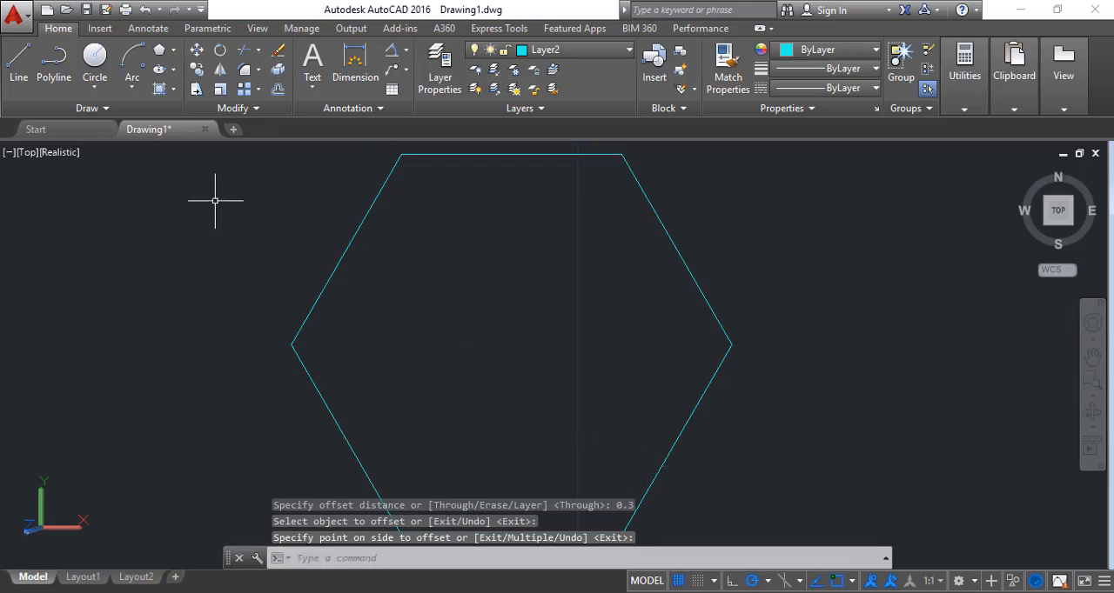
click(279, 89)
click(690, 415)
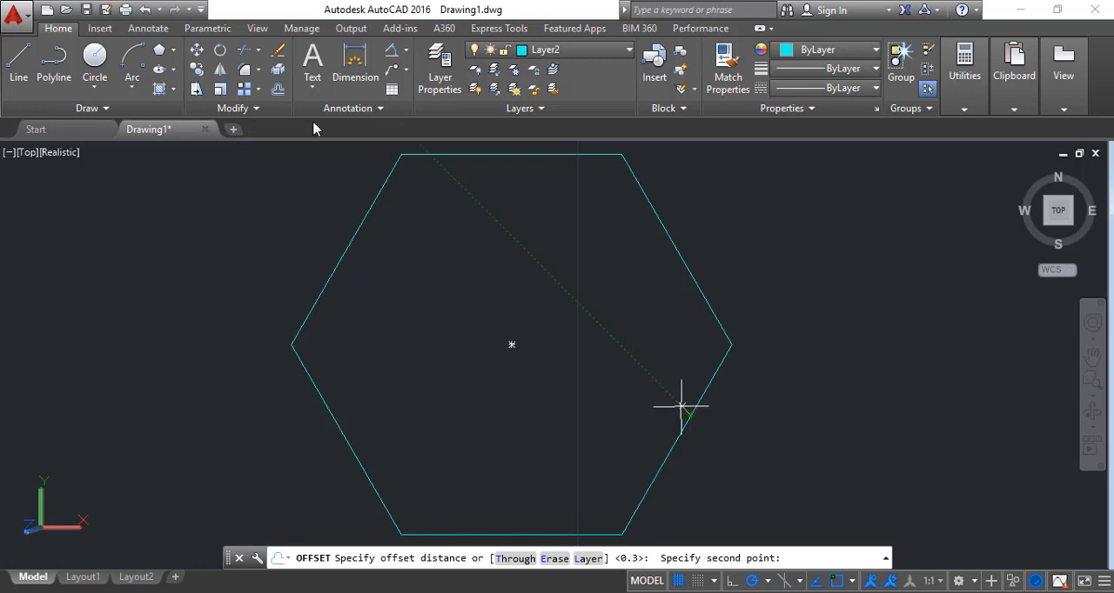
key(Escape)
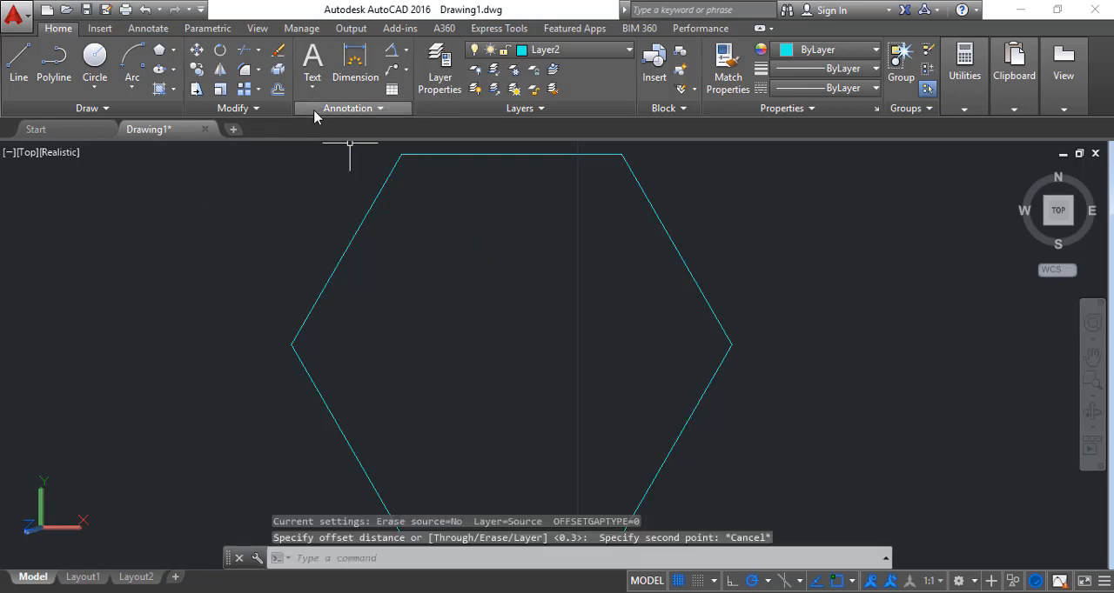
Offset the large hexagon inward by 0.3 to make a second concentric hexagon
click(278, 89)
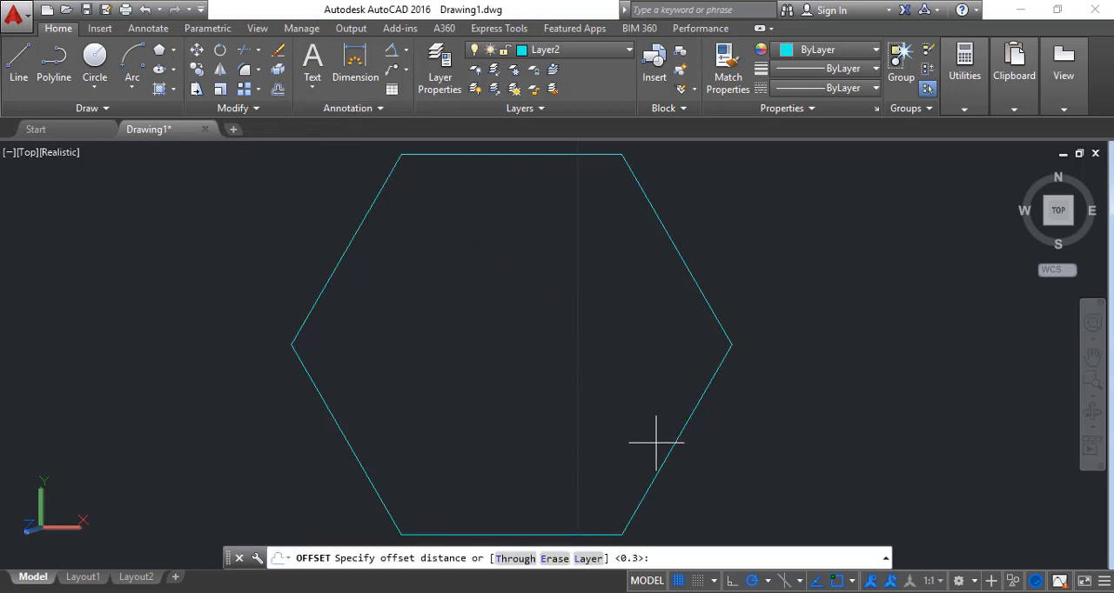
key(Return)
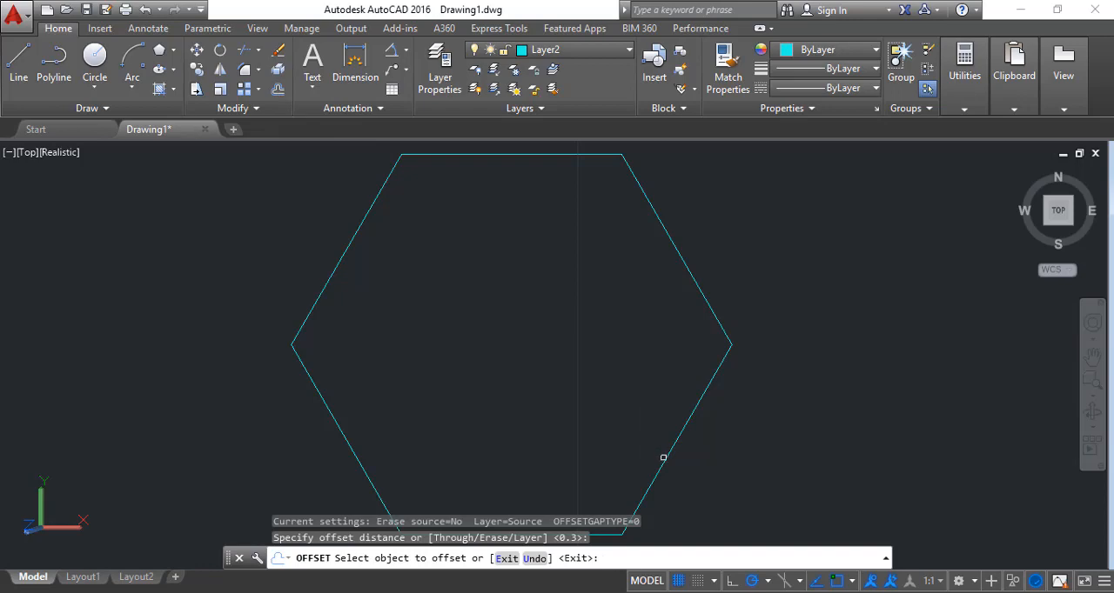
click(664, 461)
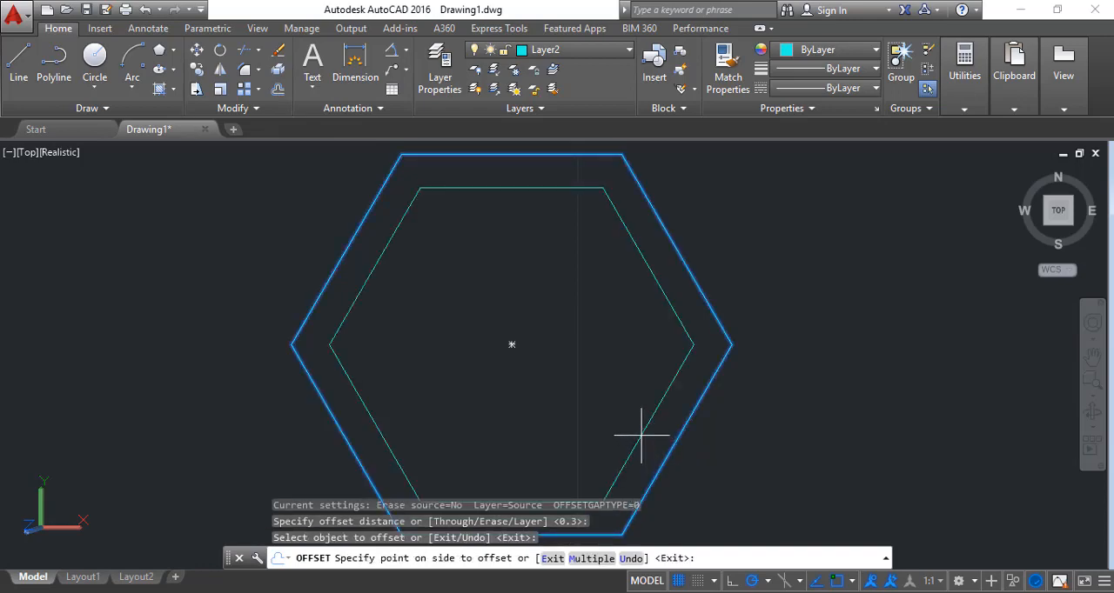
click(641, 435)
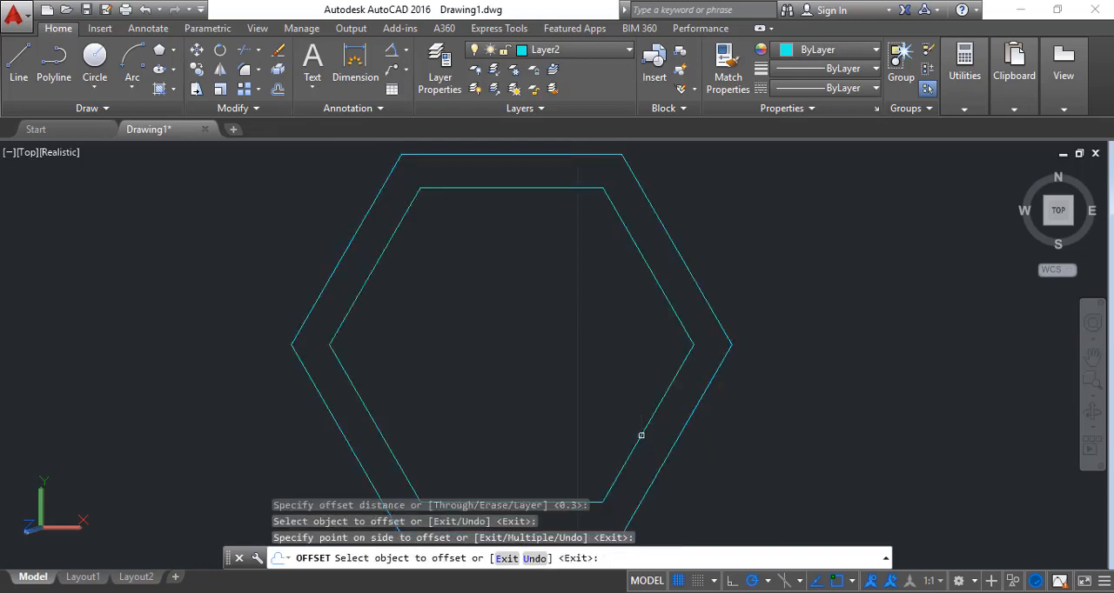
Offset the innermost hexagon inward four more times at the same 0.3 distance, using each new hexagon as the source
click(641, 435)
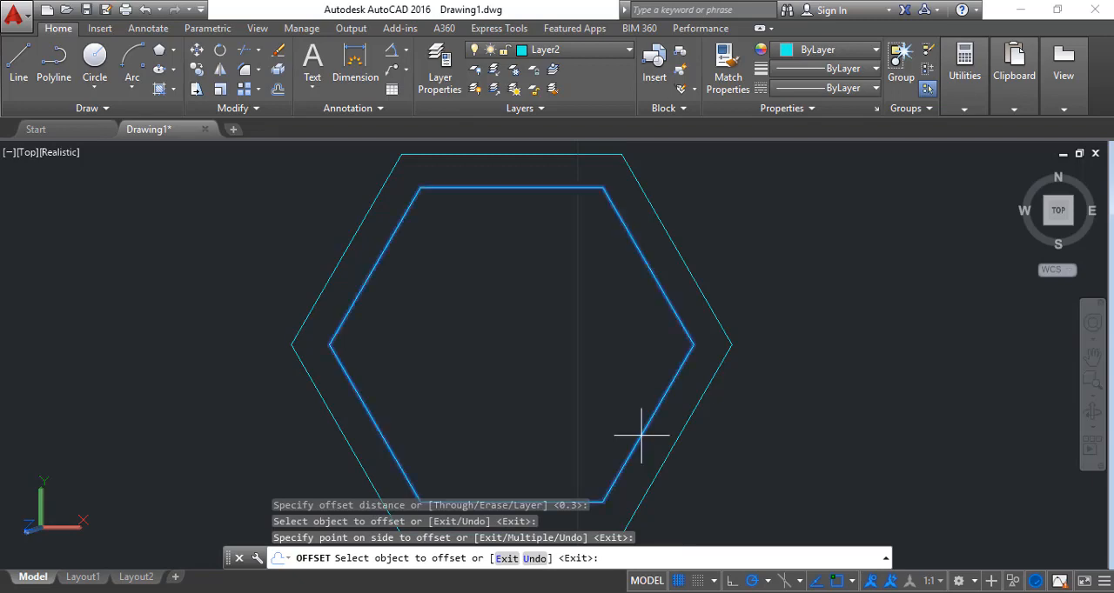
click(616, 397)
click(623, 398)
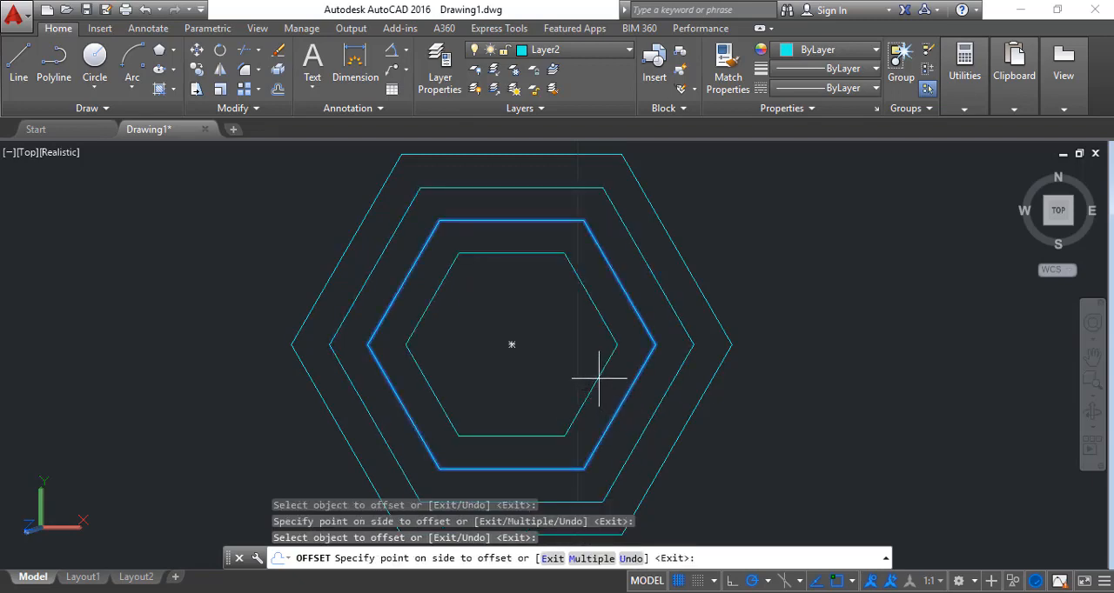
click(599, 379)
click(595, 372)
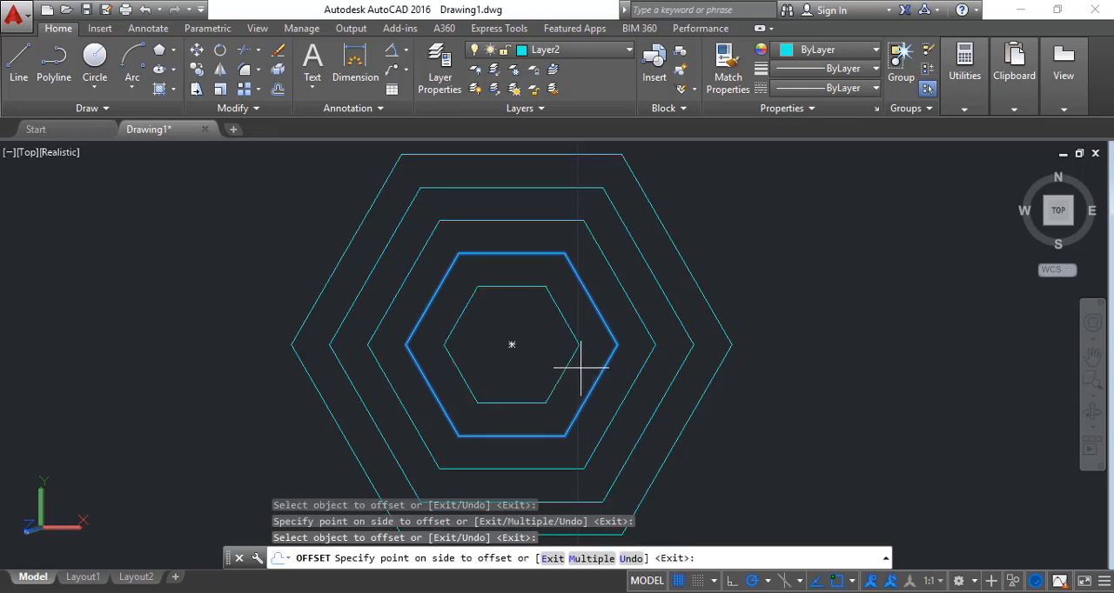
click(579, 367)
click(571, 357)
click(545, 349)
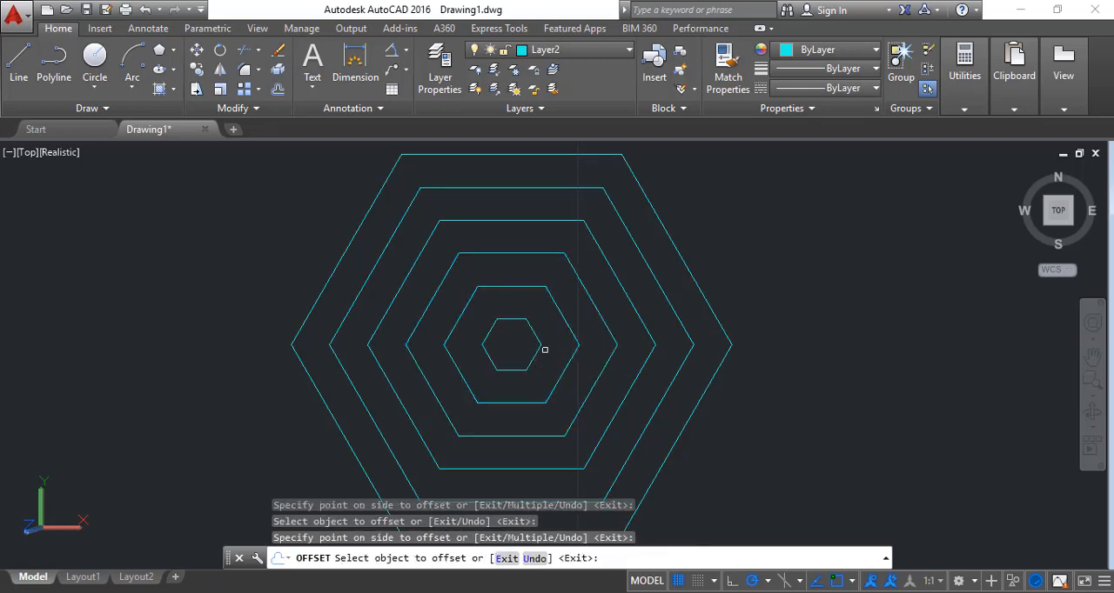
key(F10)
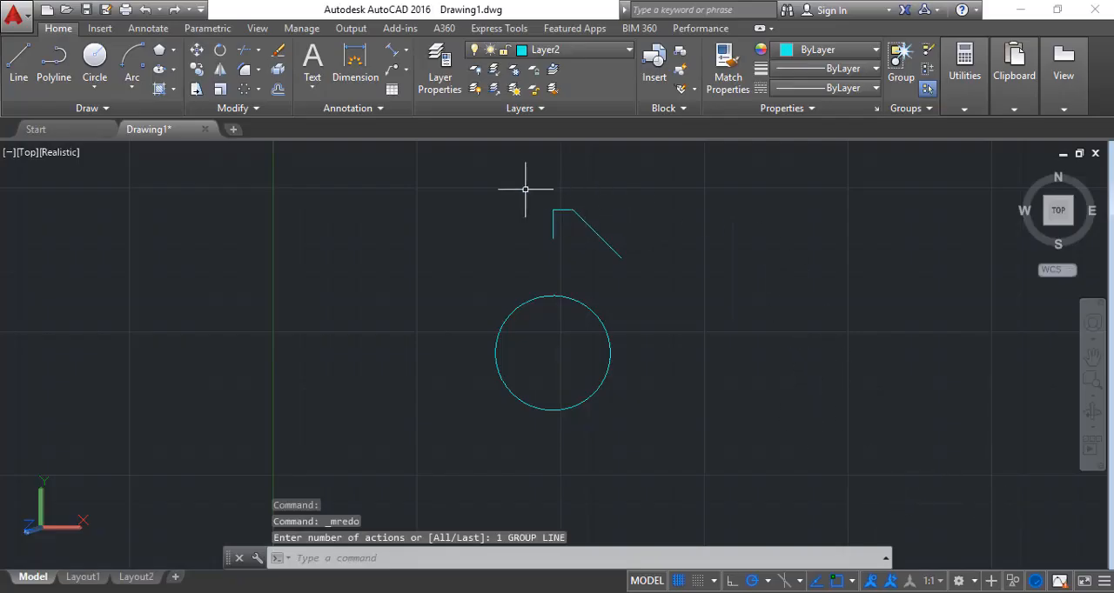
Create a polar array of the three tooth lines above the circle, centred on the circle's centre
click(258, 89)
click(254, 183)
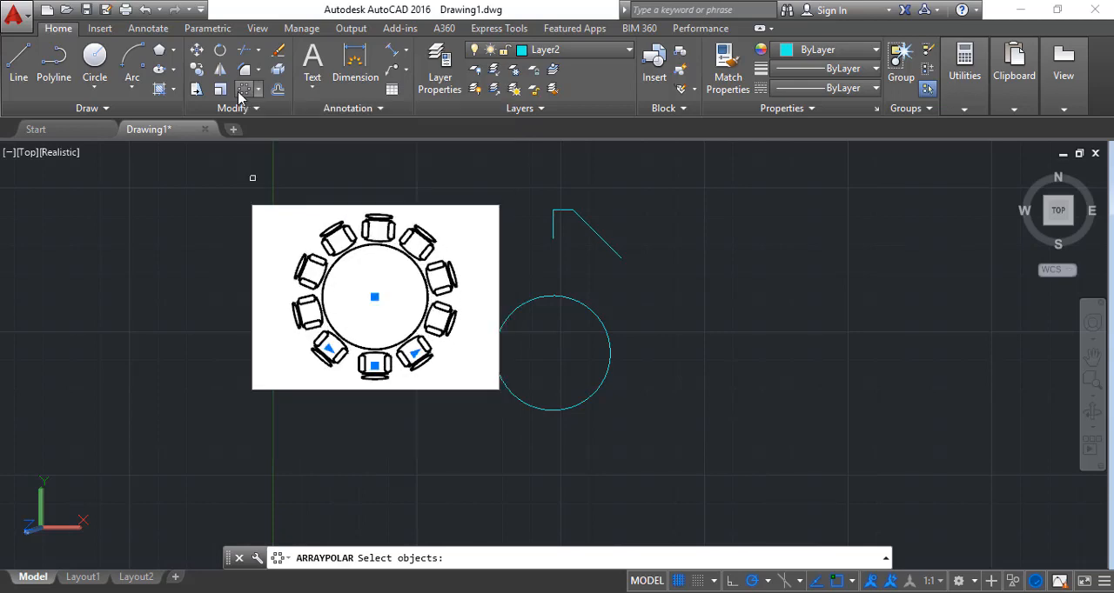
click(240, 93)
click(521, 165)
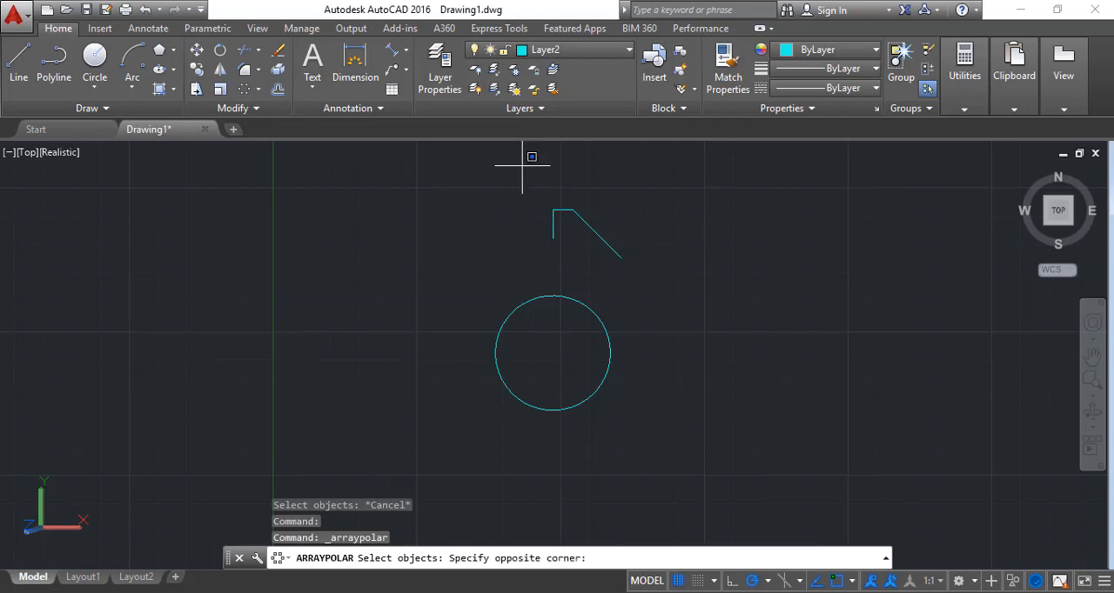
click(669, 277)
key(Return)
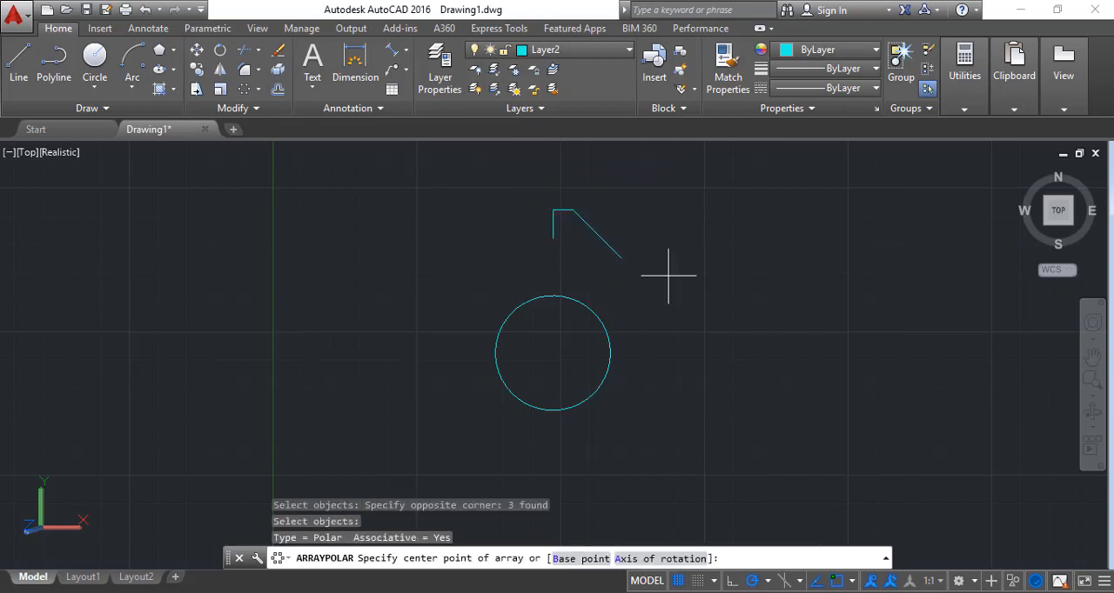
click(552, 353)
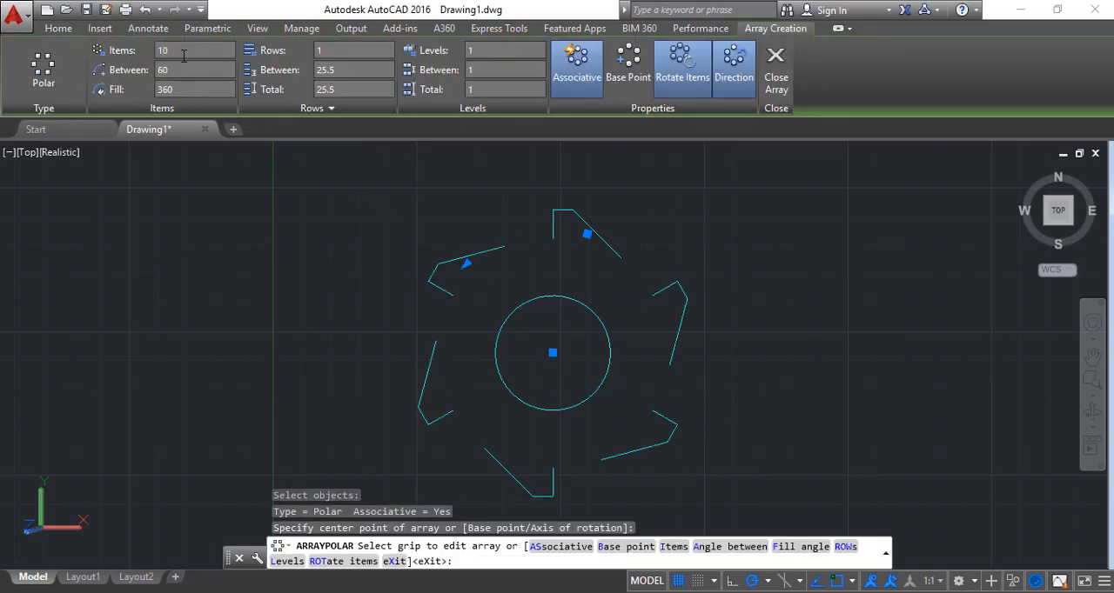
Set the polar array of teeth to 10 items
click(183, 56)
text(10)
key(Return)
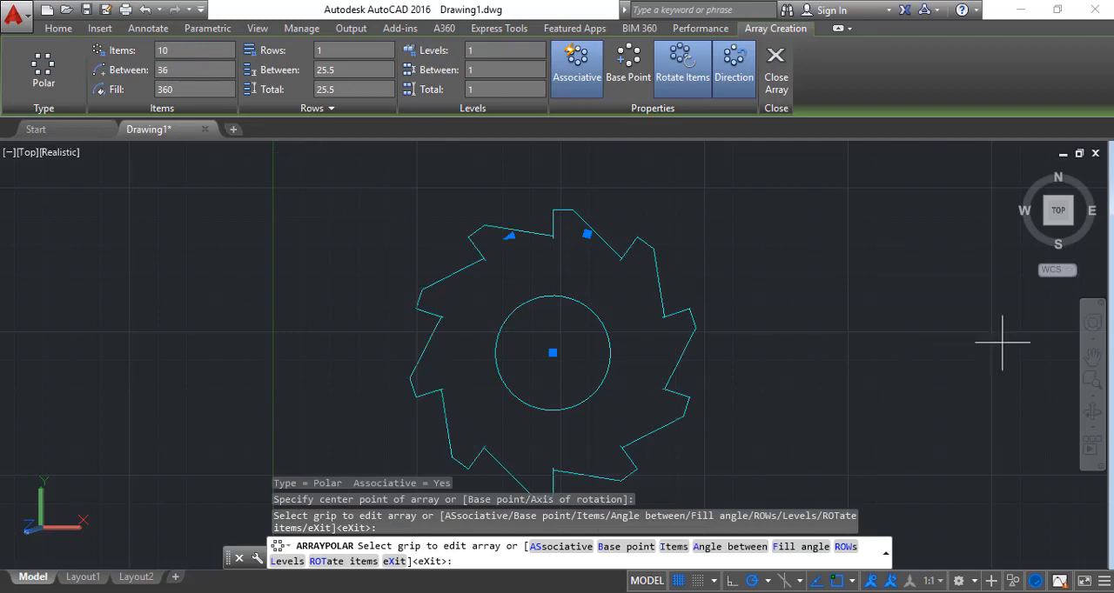
click(1092, 357)
drag(850, 362, 857, 346)
key(Escape)
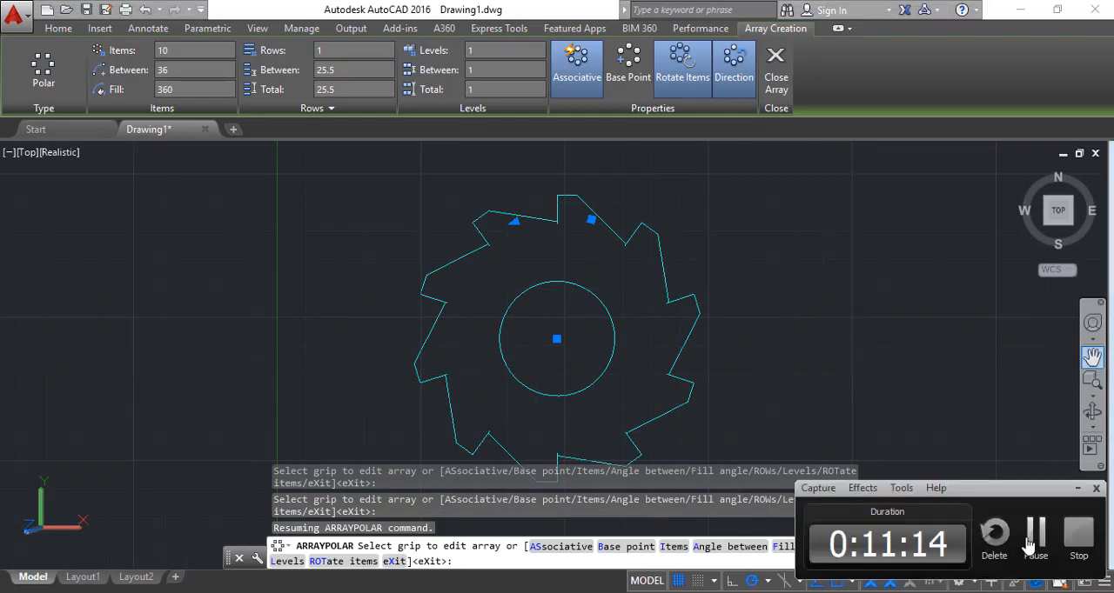
click(1030, 544)
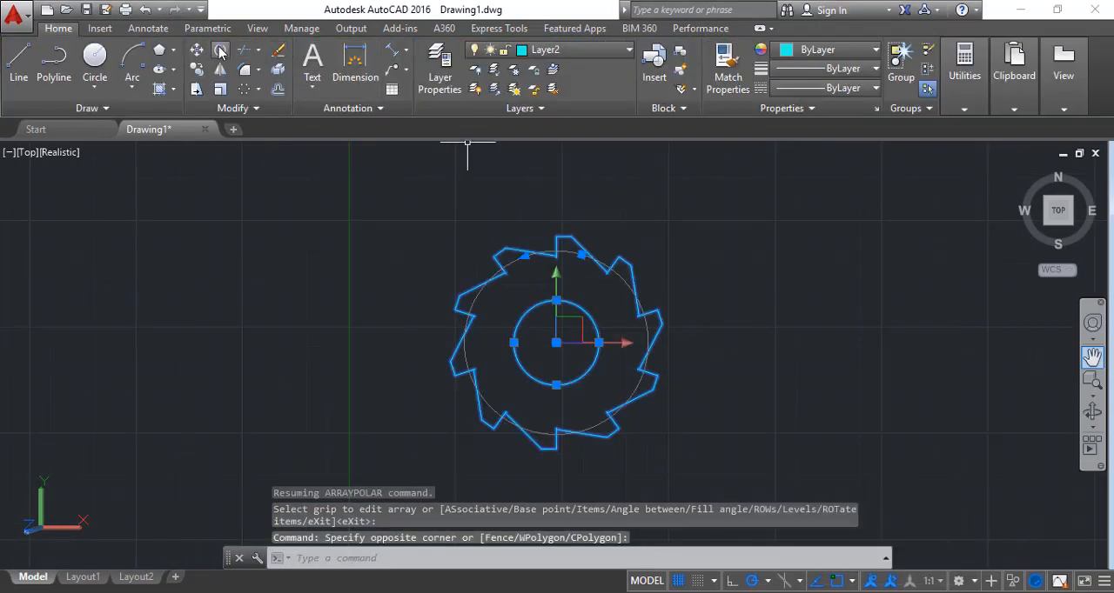
Move the toothed wheel and its inner circle horizontally to the left, with the circle's centre as base point
click(196, 50)
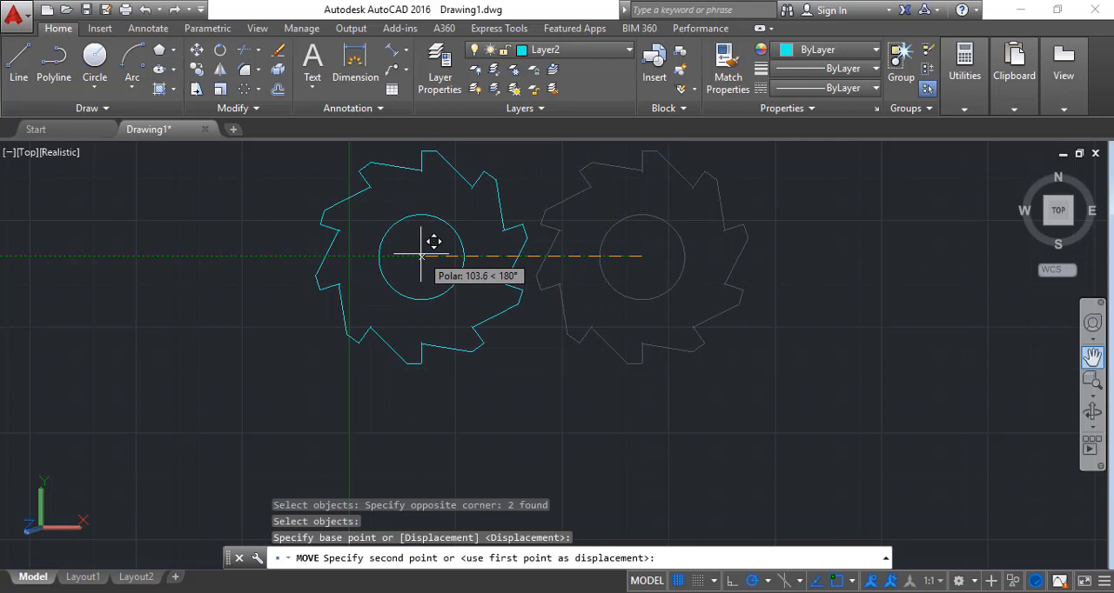
click(405, 256)
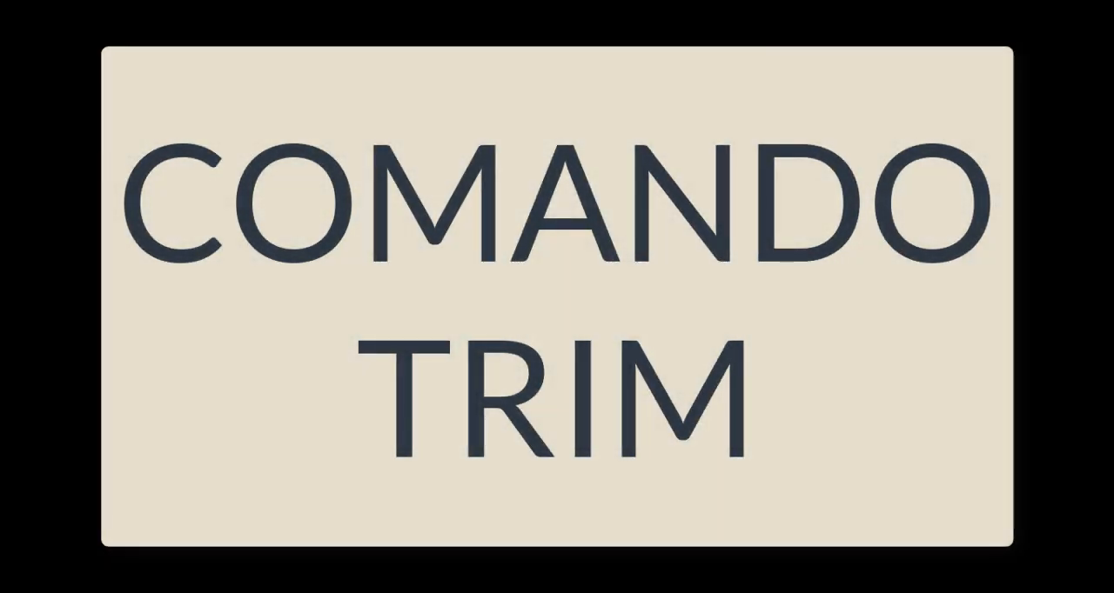
With all five circles as cutting edges, trim the large circle's arc inside the top small circle and that small circle's lower arc
click(267, 78)
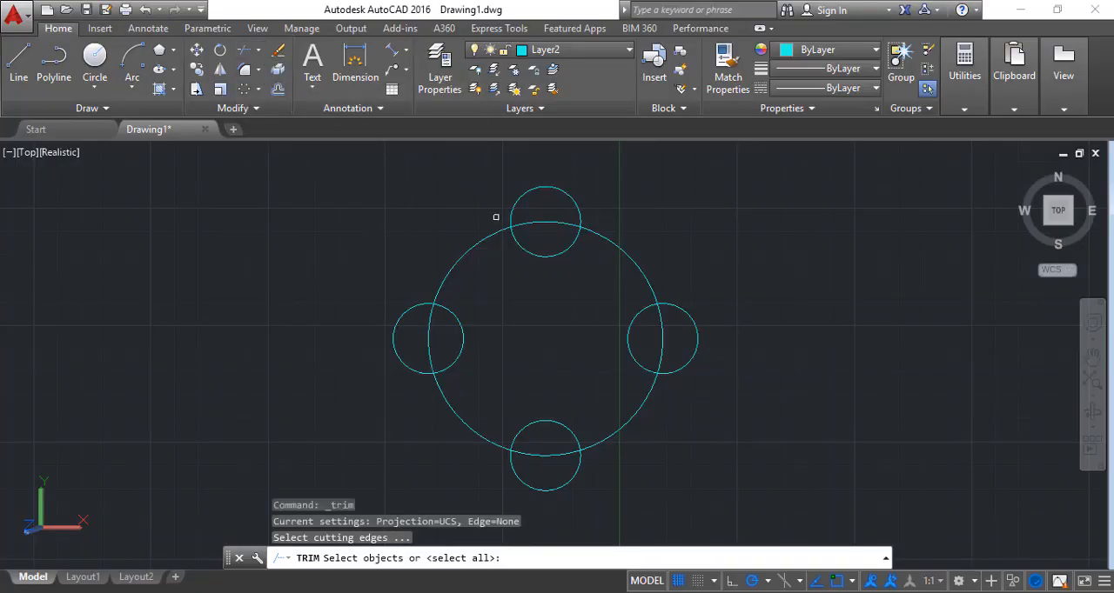
click(329, 155)
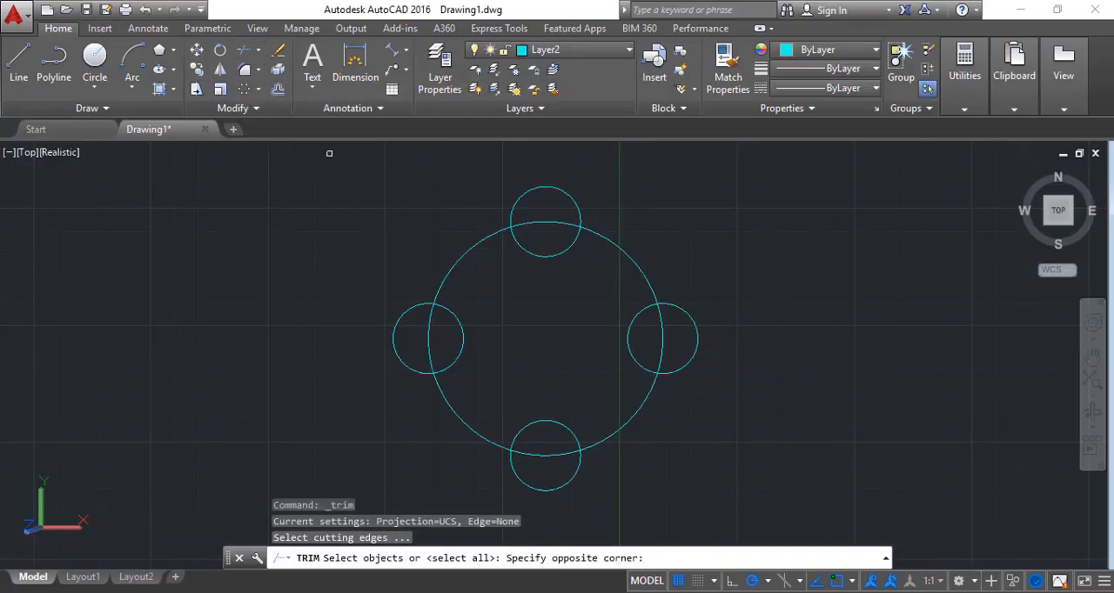
click(744, 498)
key(Return)
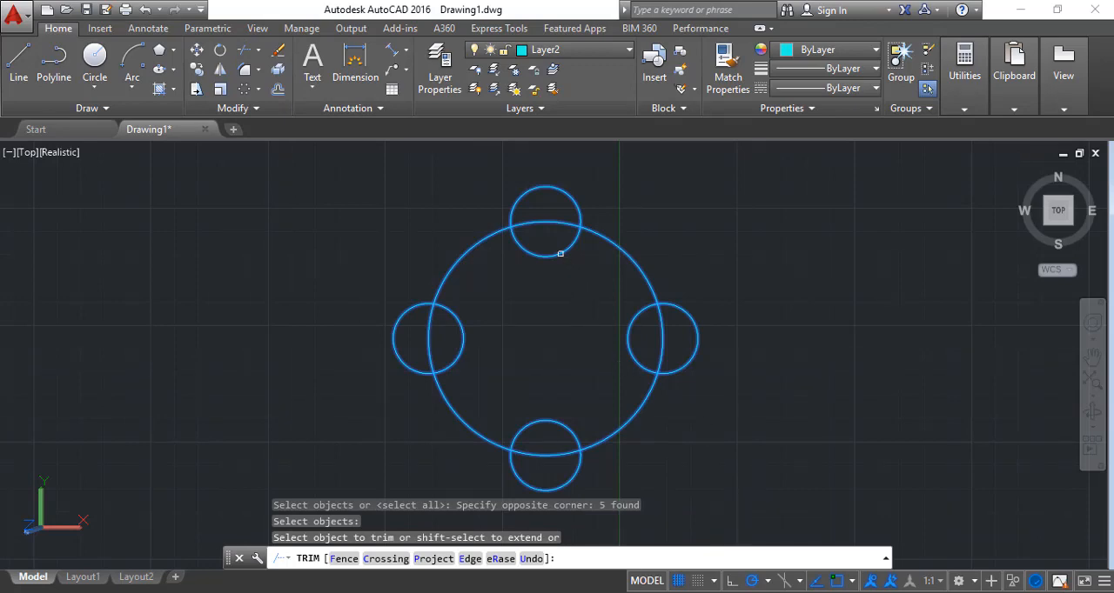
click(553, 226)
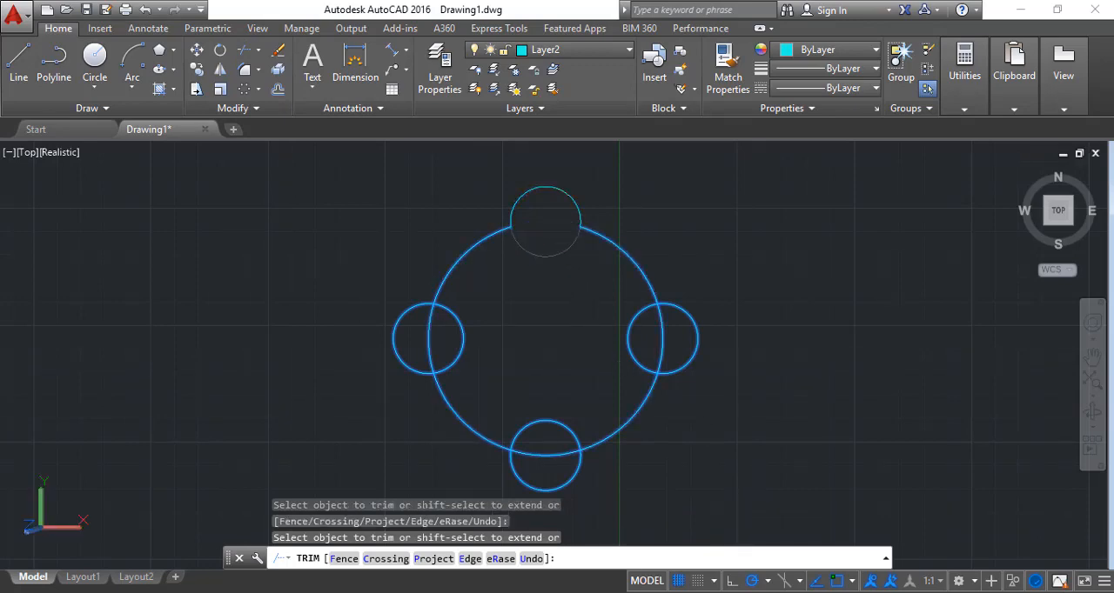
click(533, 255)
Trim the large circle's arcs inside the left and right small circles and those small circles' outer arcs, leaving inward notches
click(433, 338)
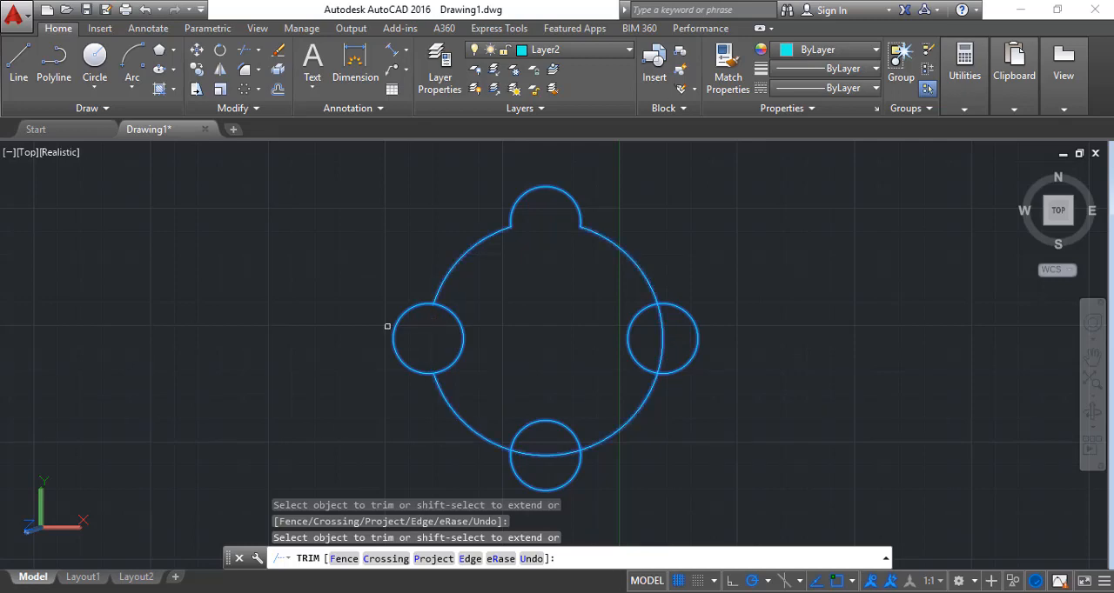
click(393, 325)
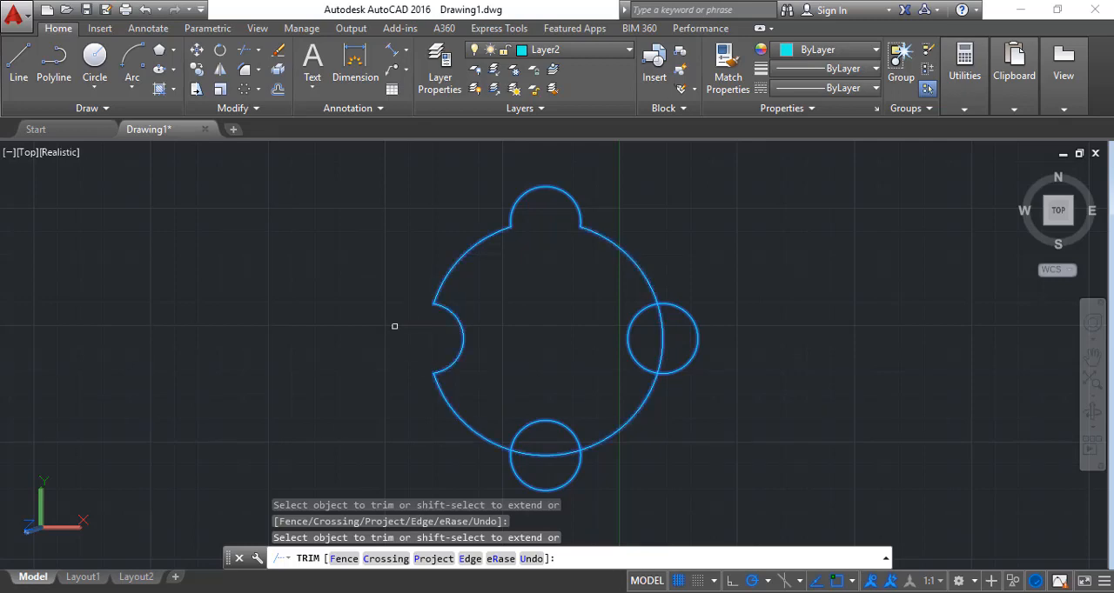
click(661, 334)
click(697, 329)
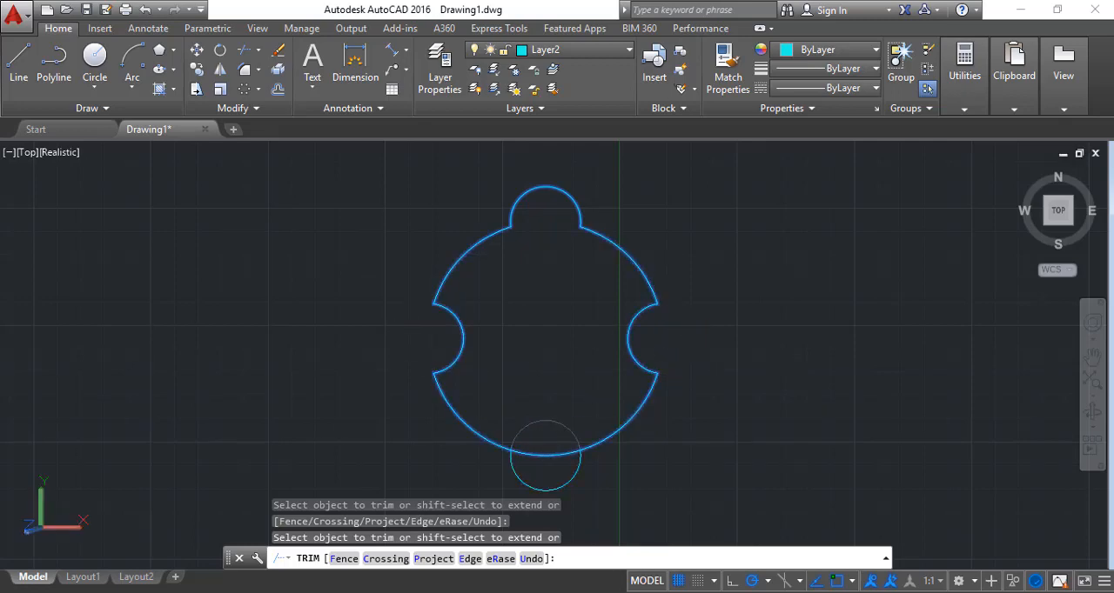
Trim the bottom small circle's upper arc and the large circle's arc inside it, and finish trimming
click(564, 424)
click(552, 456)
key(Return)
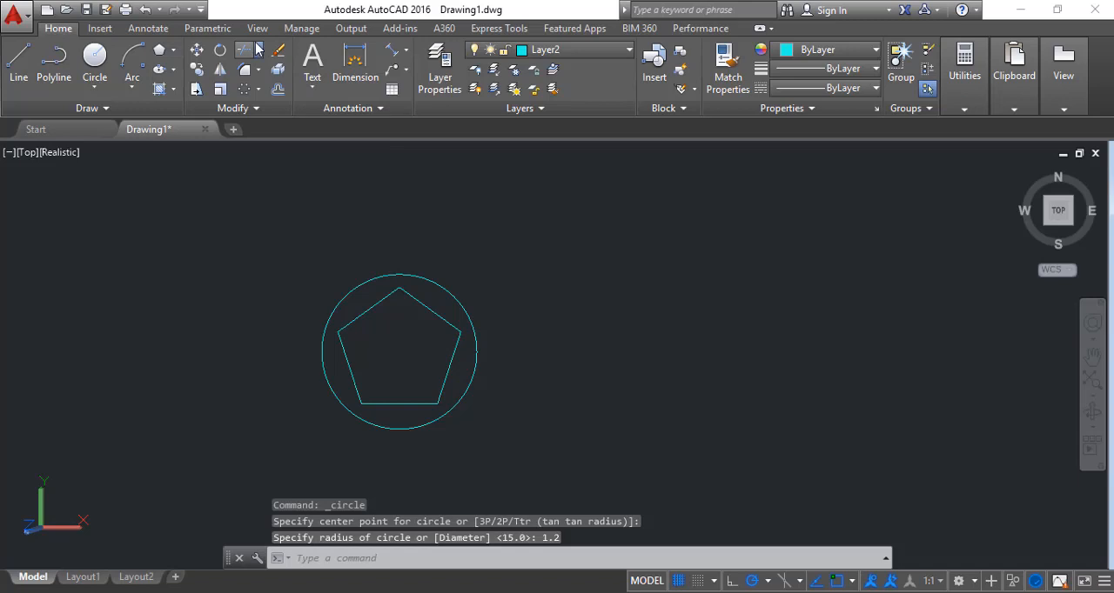
click(259, 50)
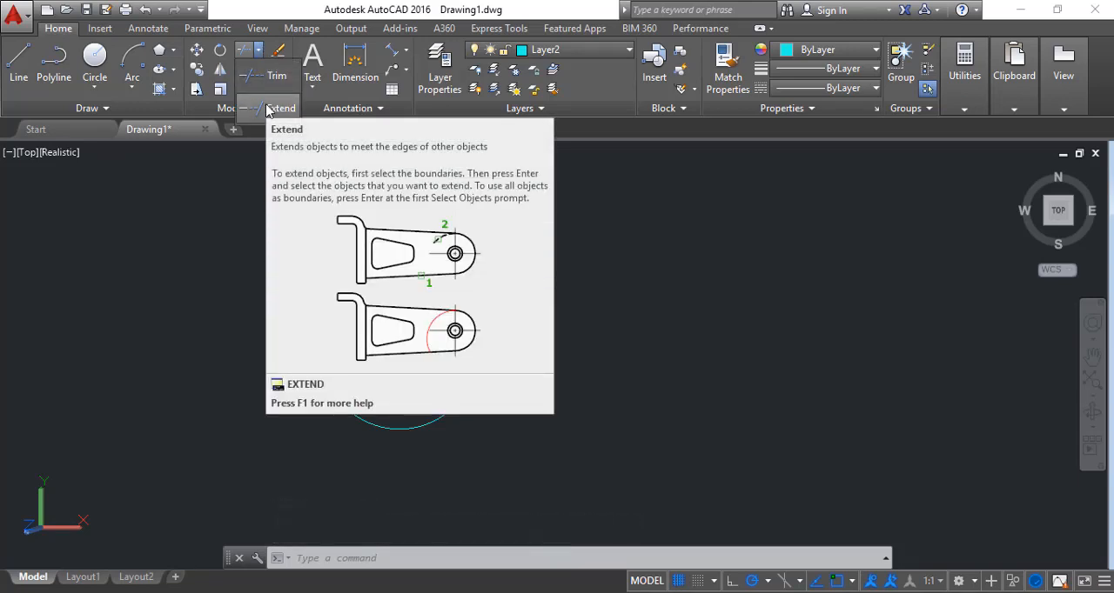
click(268, 109)
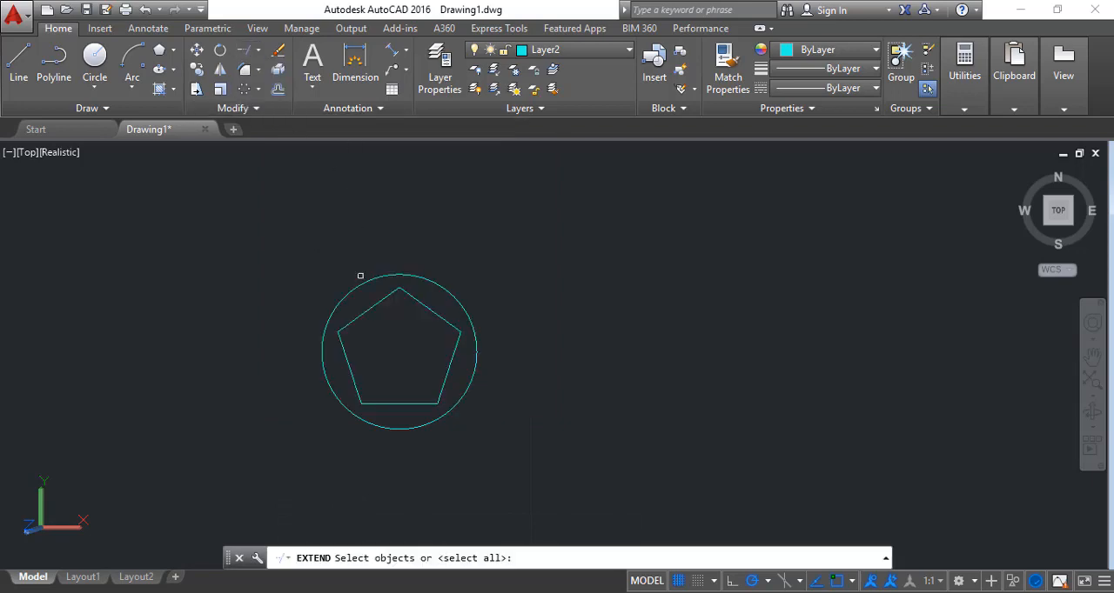
click(387, 297)
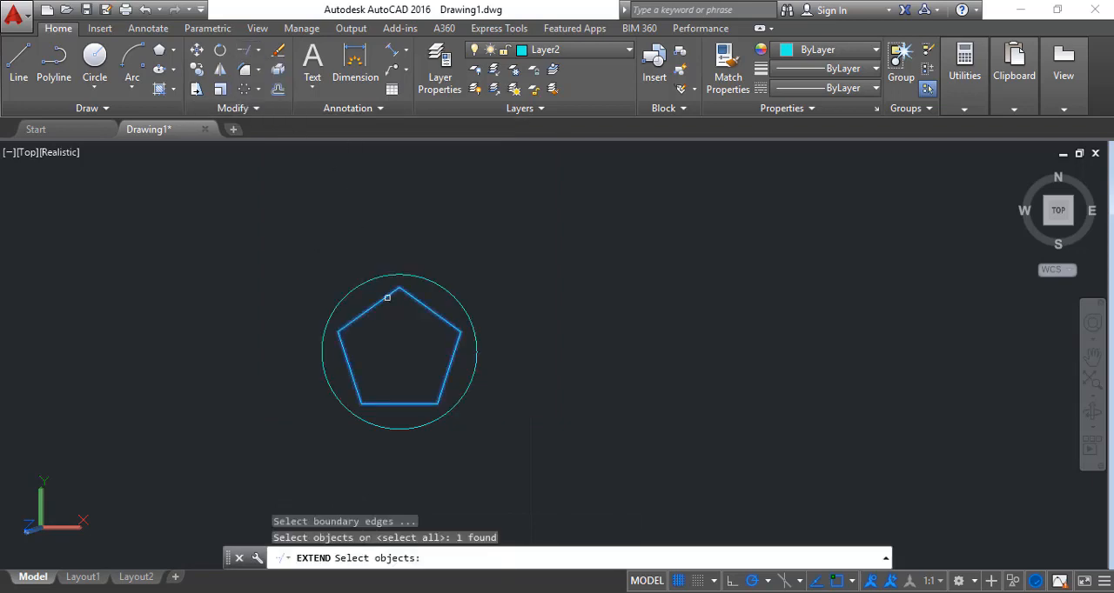
key(Return)
click(387, 298)
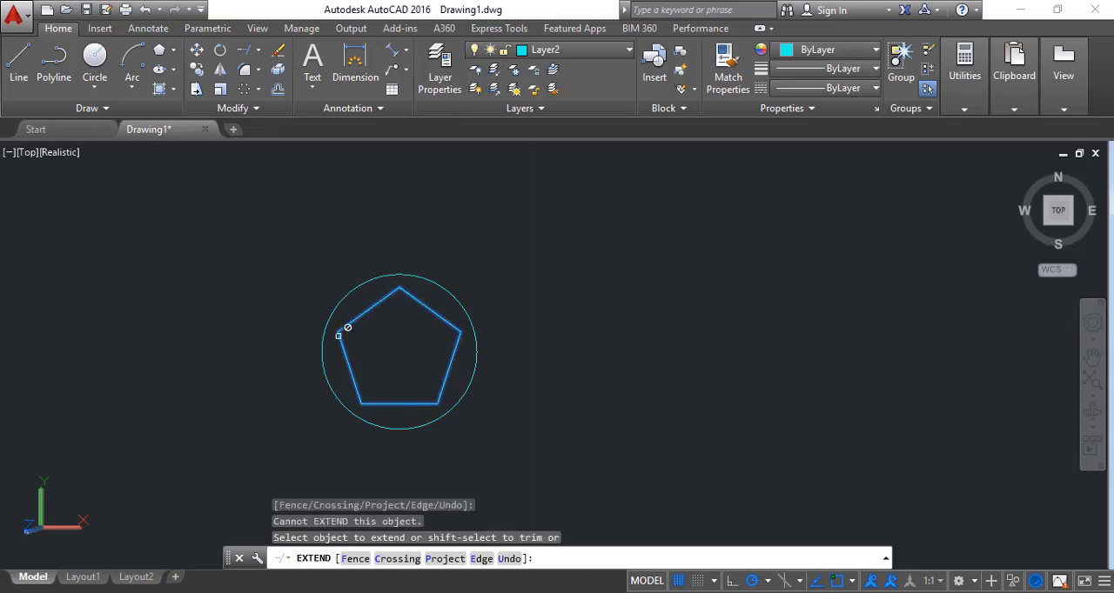
key(ctrl+z)
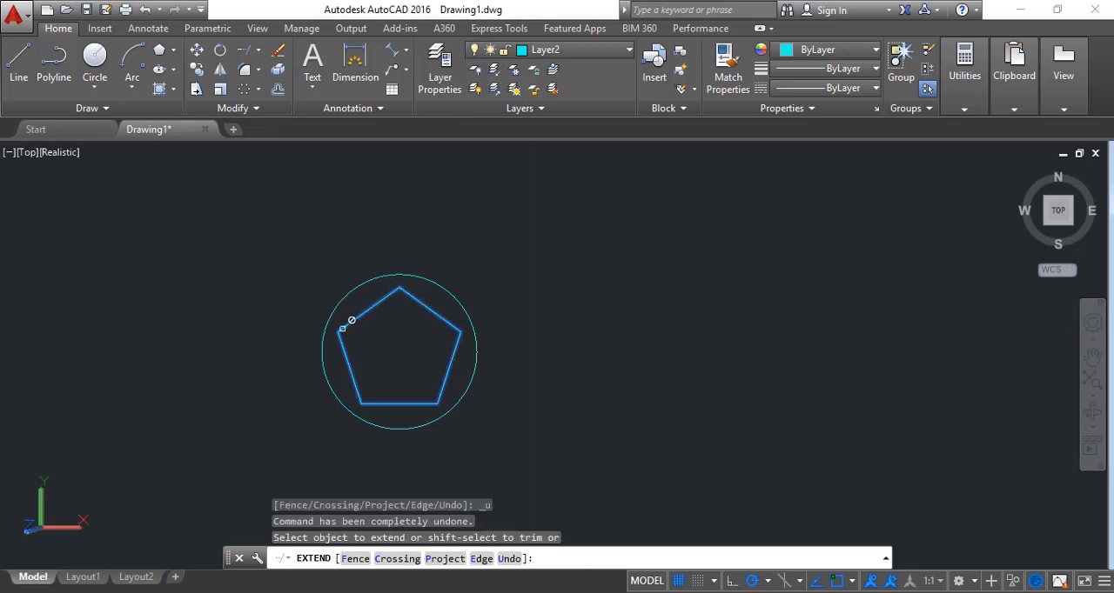
key(Escape)
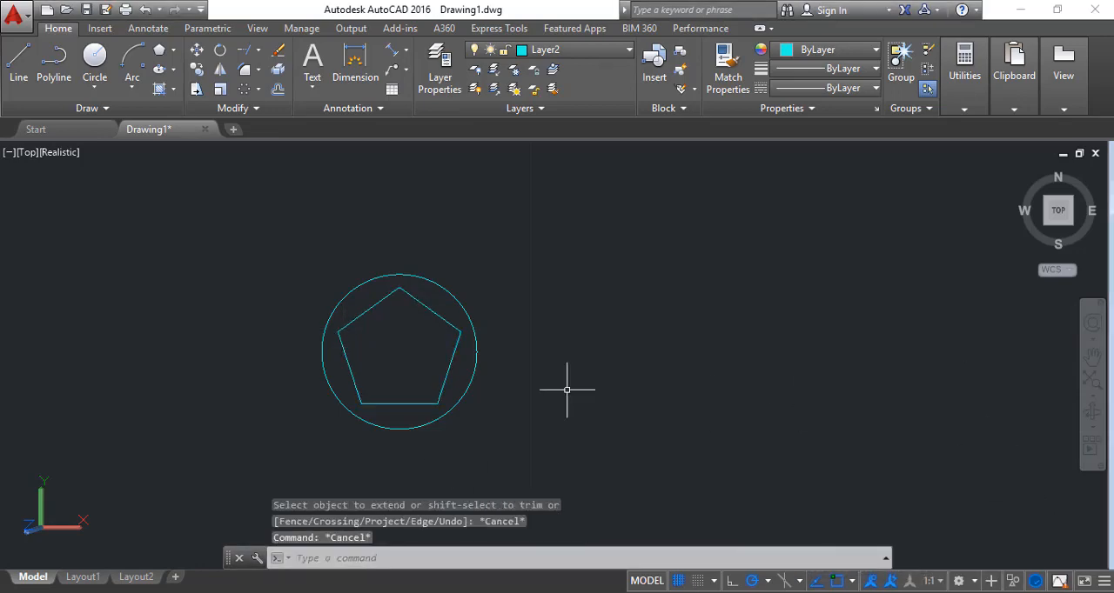
With the circle and all five pentagon sides as boundary edges, extend every pentagon side at both ends to the circle
click(248, 65)
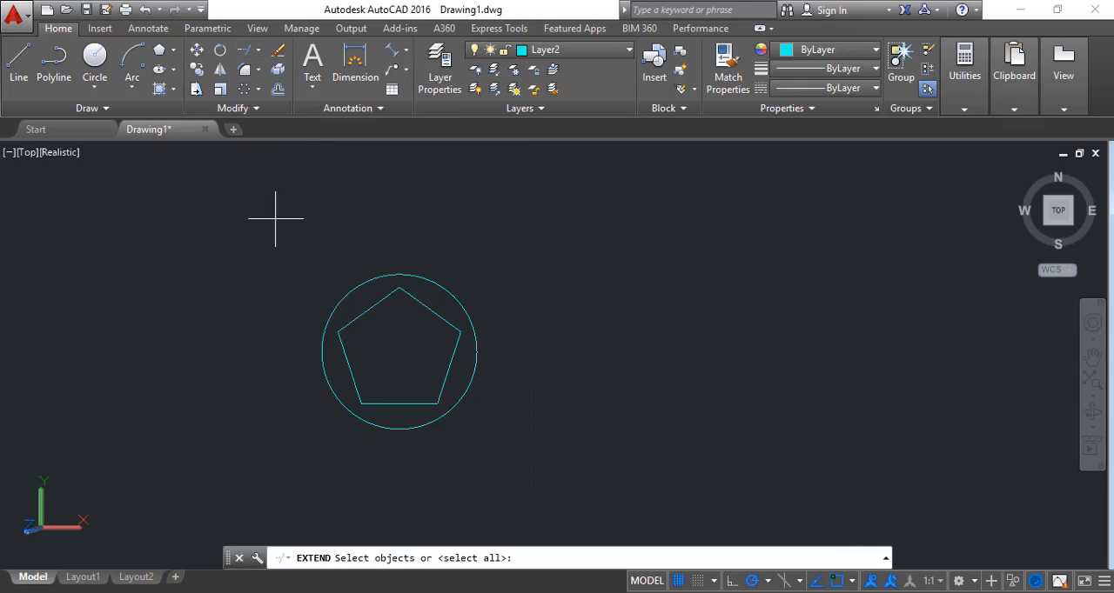
click(273, 224)
click(493, 451)
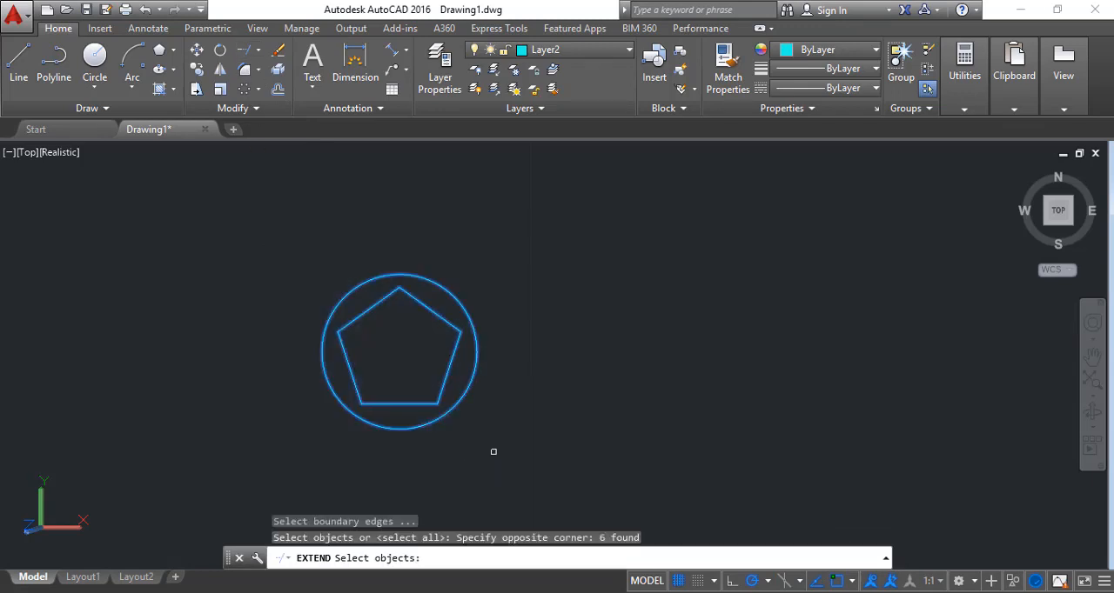
key(Return)
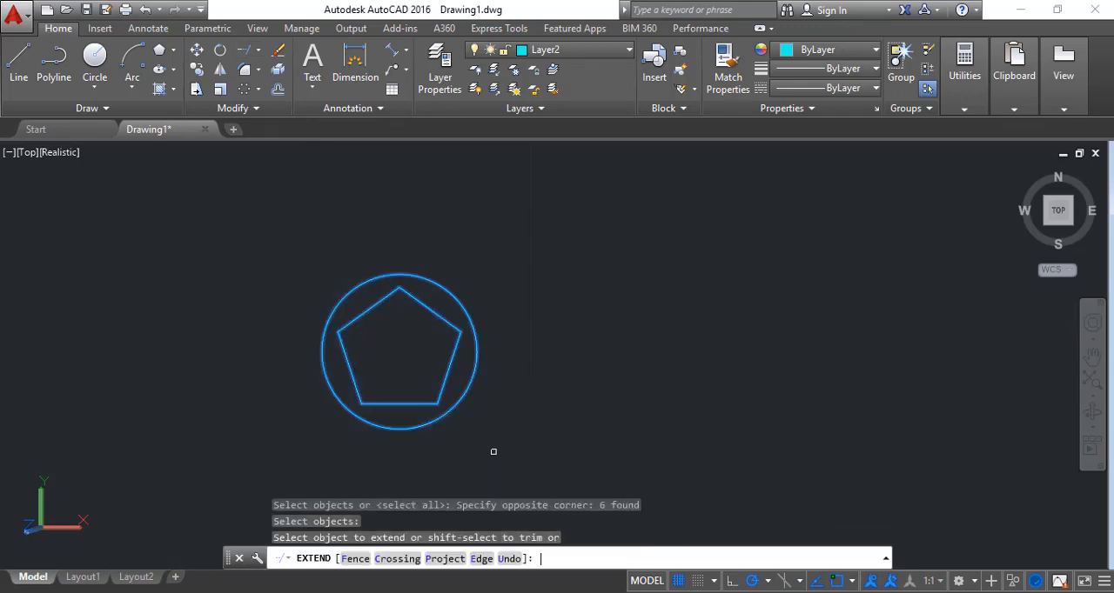
click(422, 301)
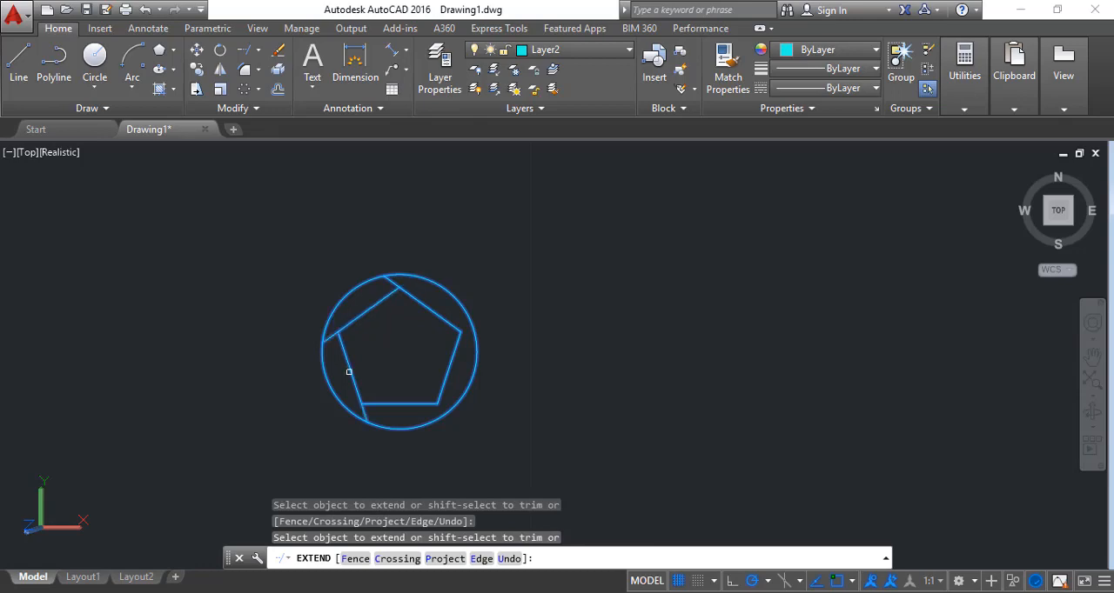
click(457, 346)
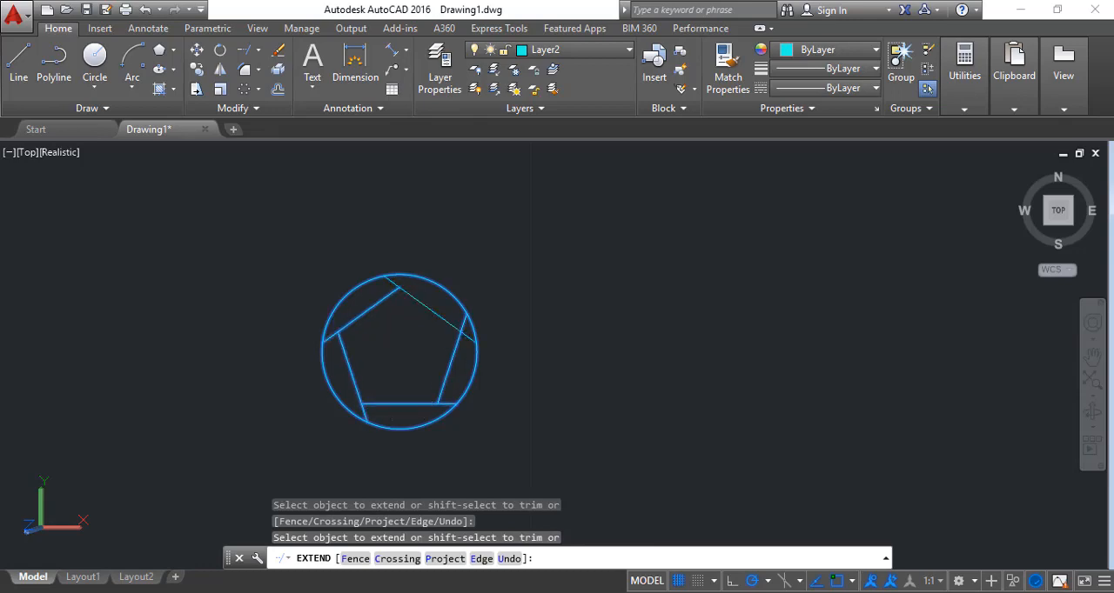
click(449, 326)
click(442, 387)
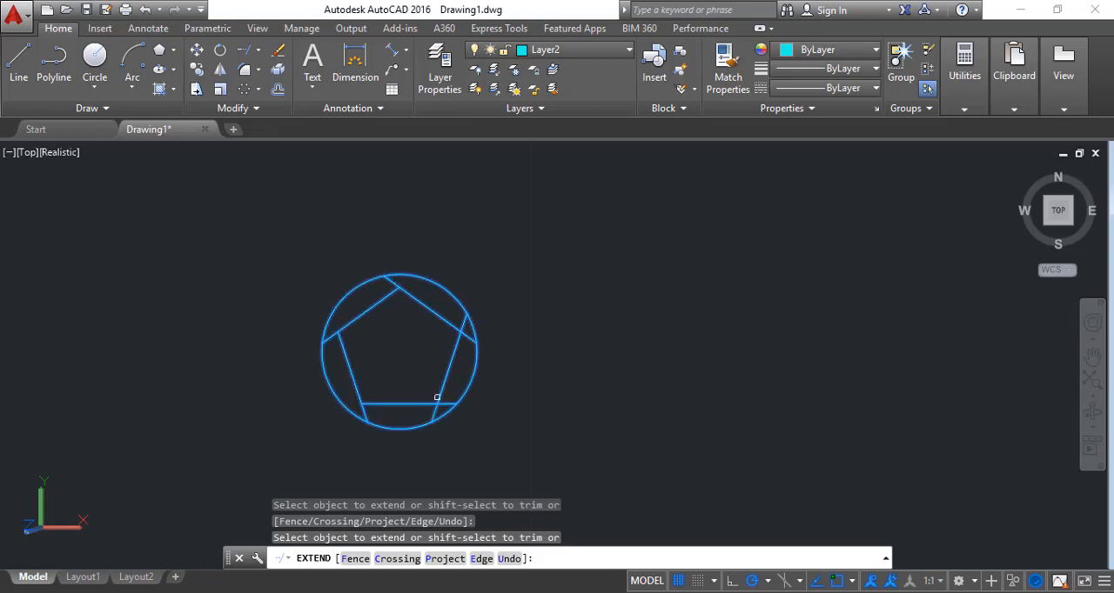
click(377, 404)
click(385, 296)
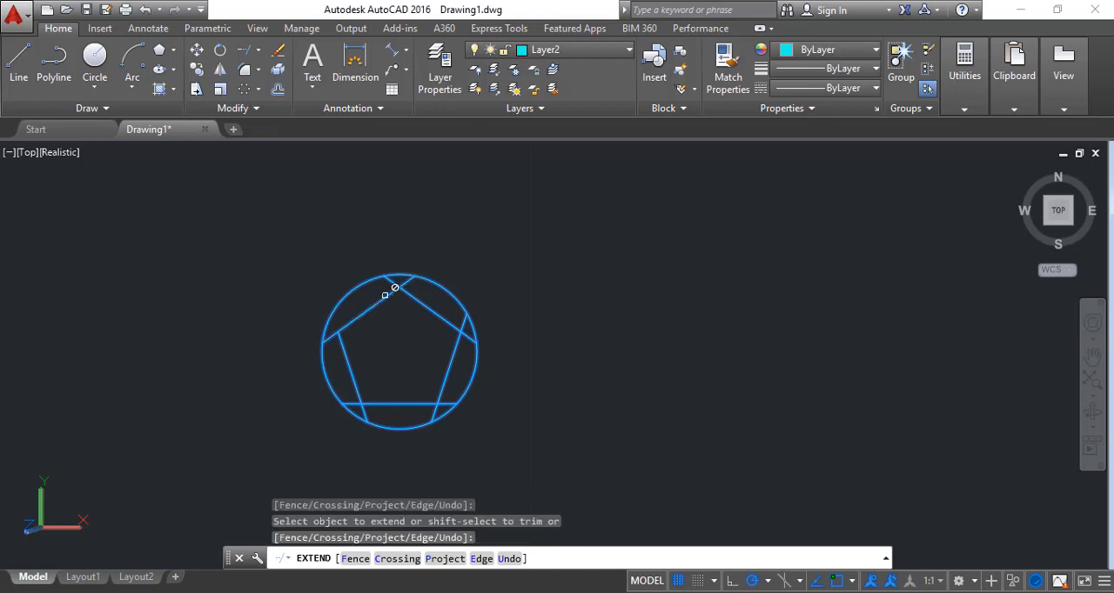
key(Return)
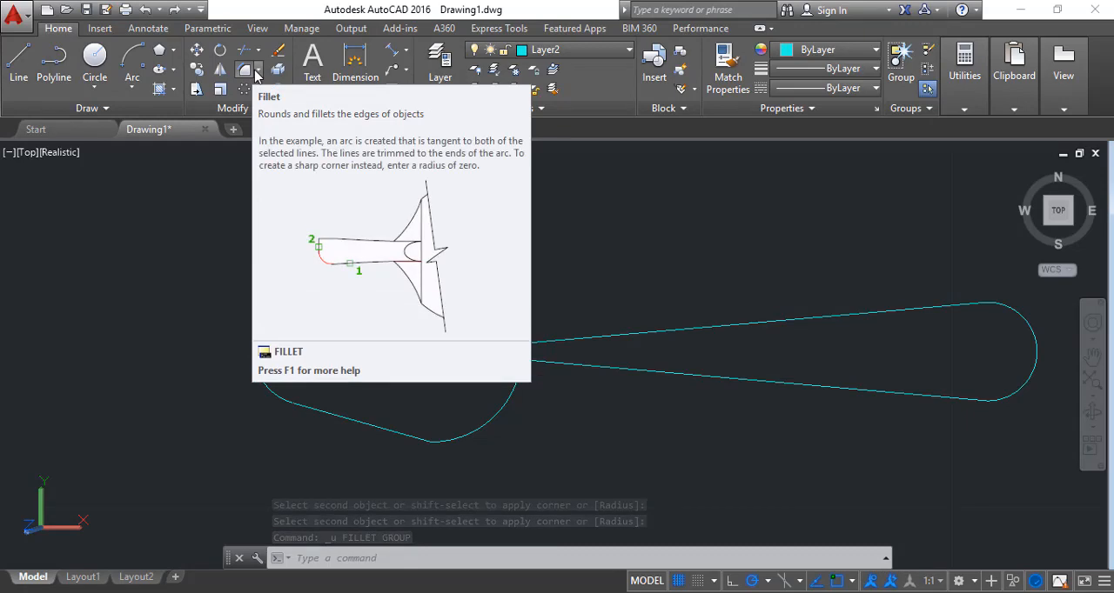
Set the fillet radius to 1.2 and try to fillet the spoon handle's upper line with the bowl's upper arc
click(250, 71)
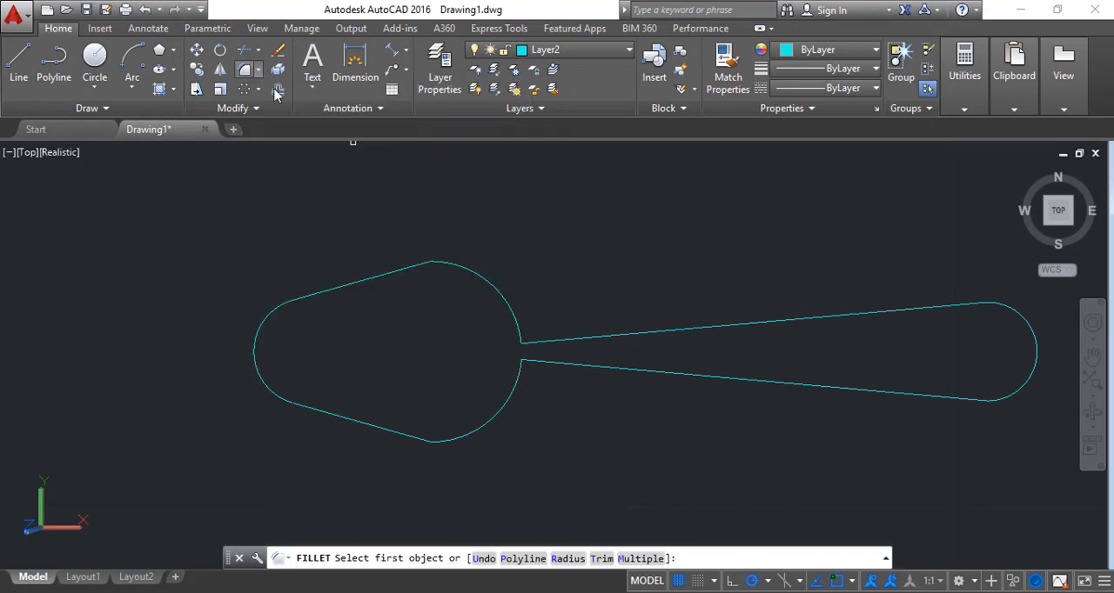
click(537, 342)
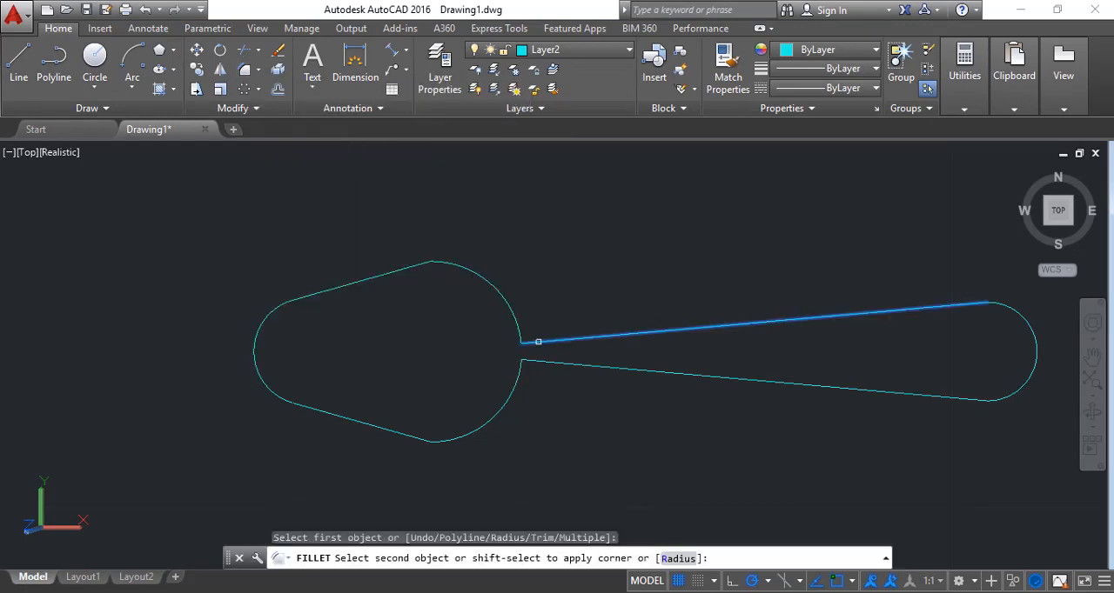
click(678, 558)
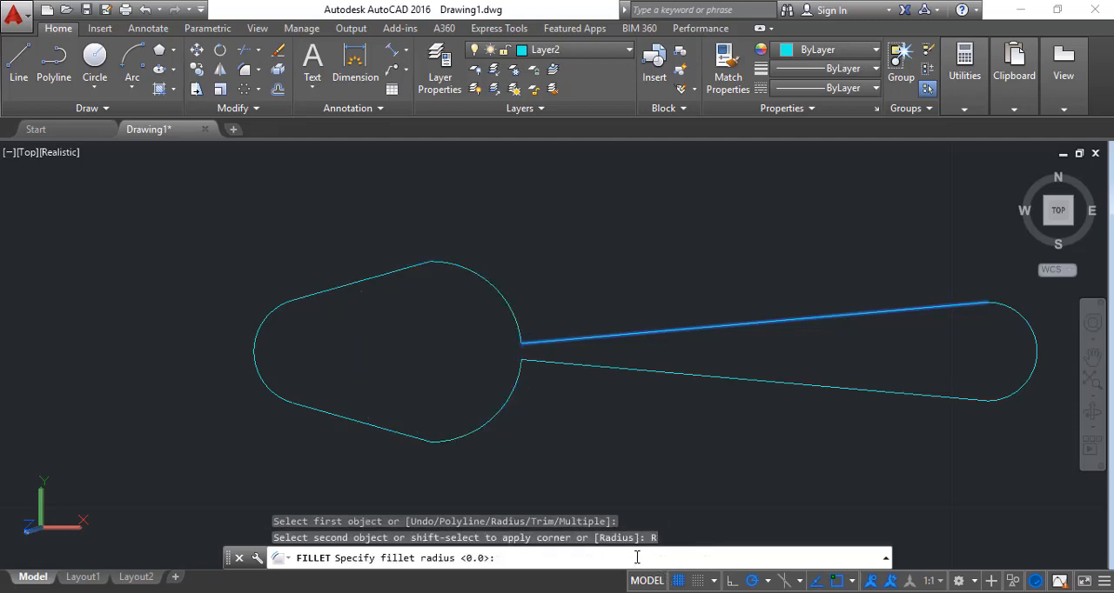
key(Return)
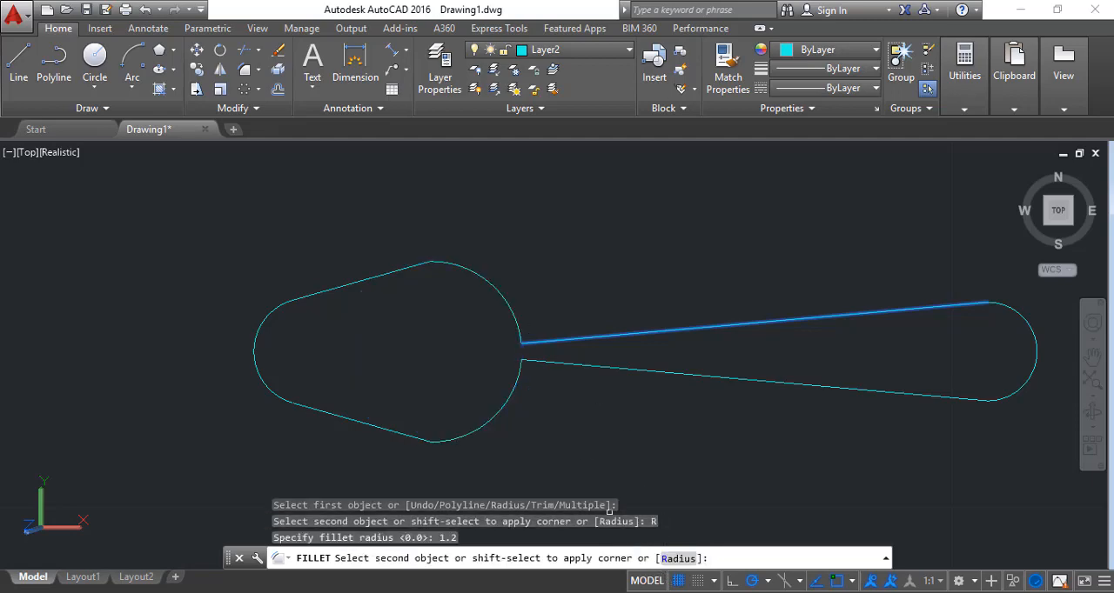
click(519, 329)
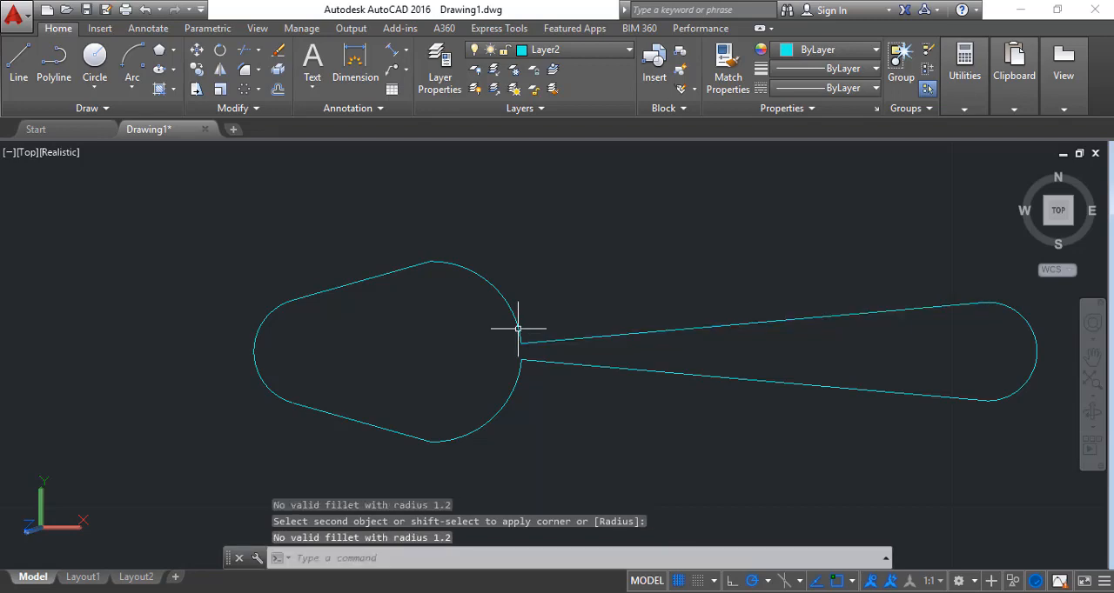
click(510, 310)
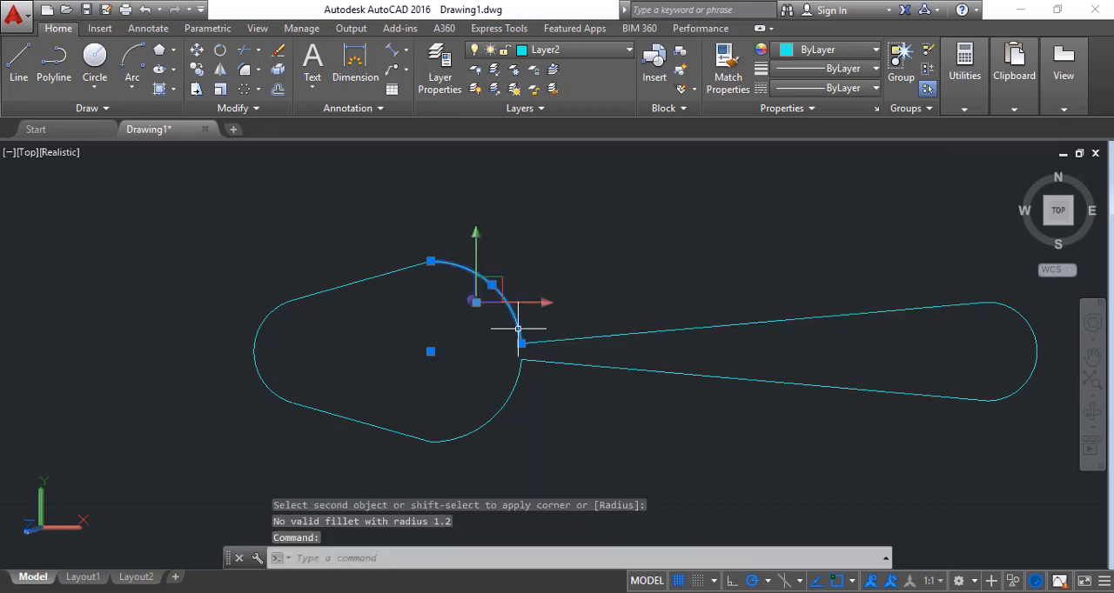
key(Escape)
Fillet the corner between the bowl's upper arc and the handle's upper line with radius 1.2
click(245, 74)
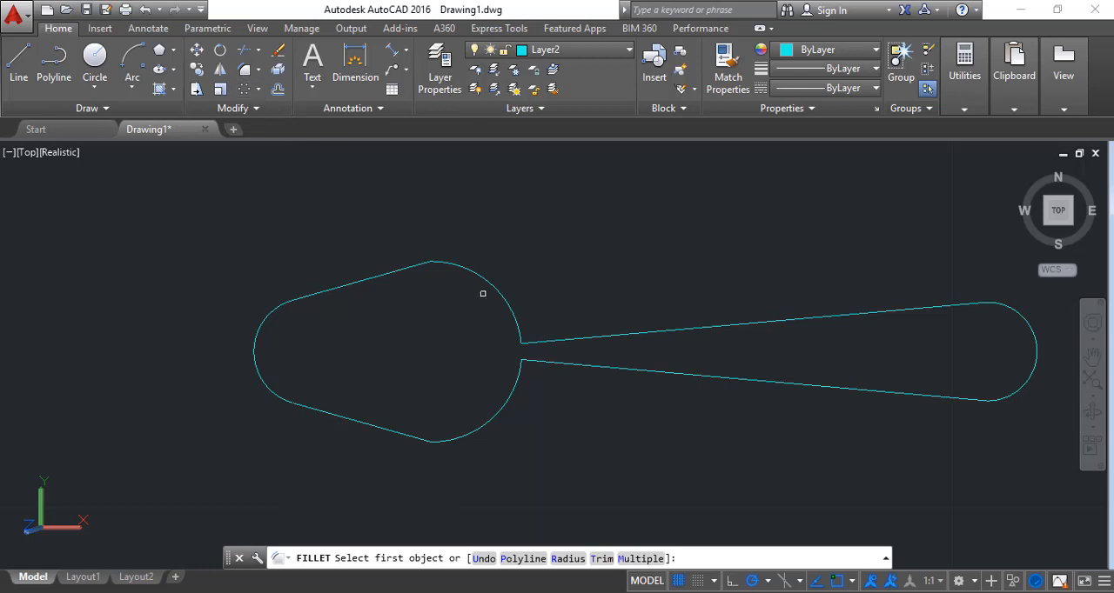
click(568, 558)
key(Return)
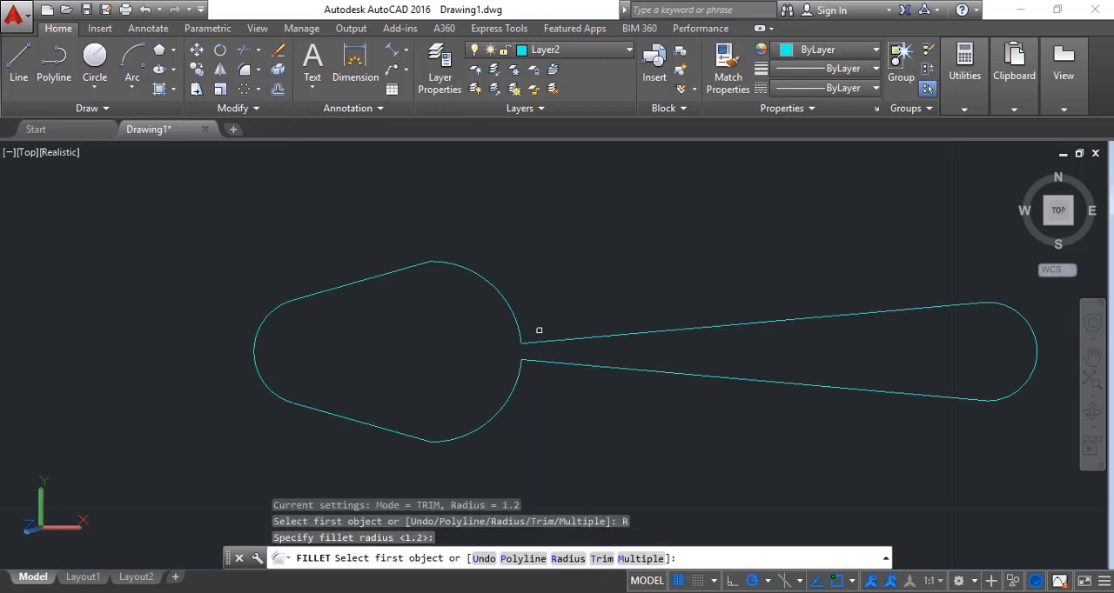
click(524, 330)
click(545, 339)
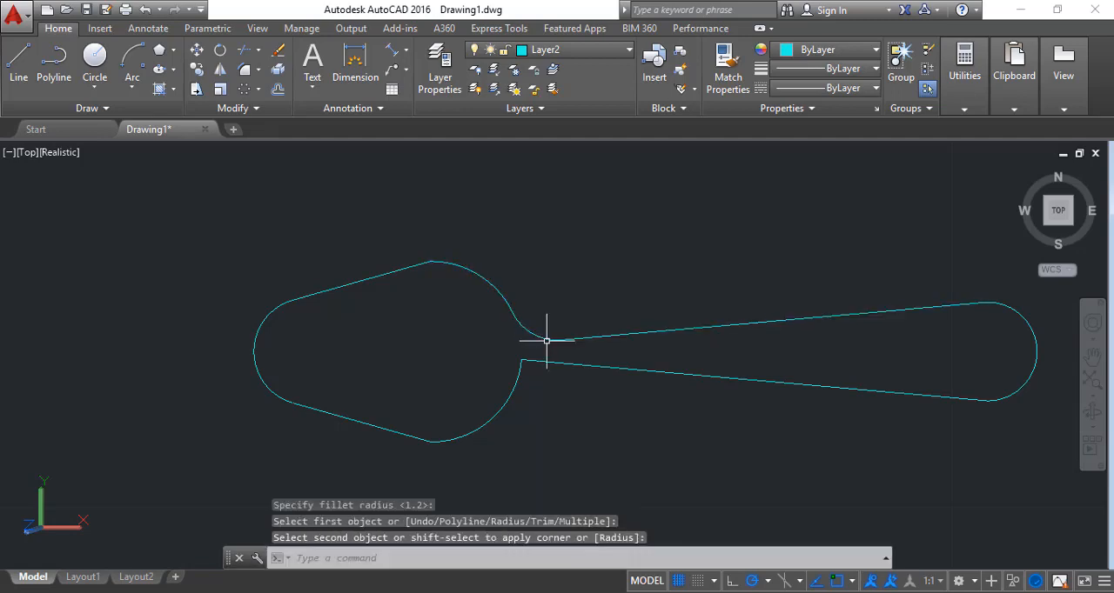
Fillet the corner between the bowl's lower arc and the handle's lower line with the same radius
click(248, 72)
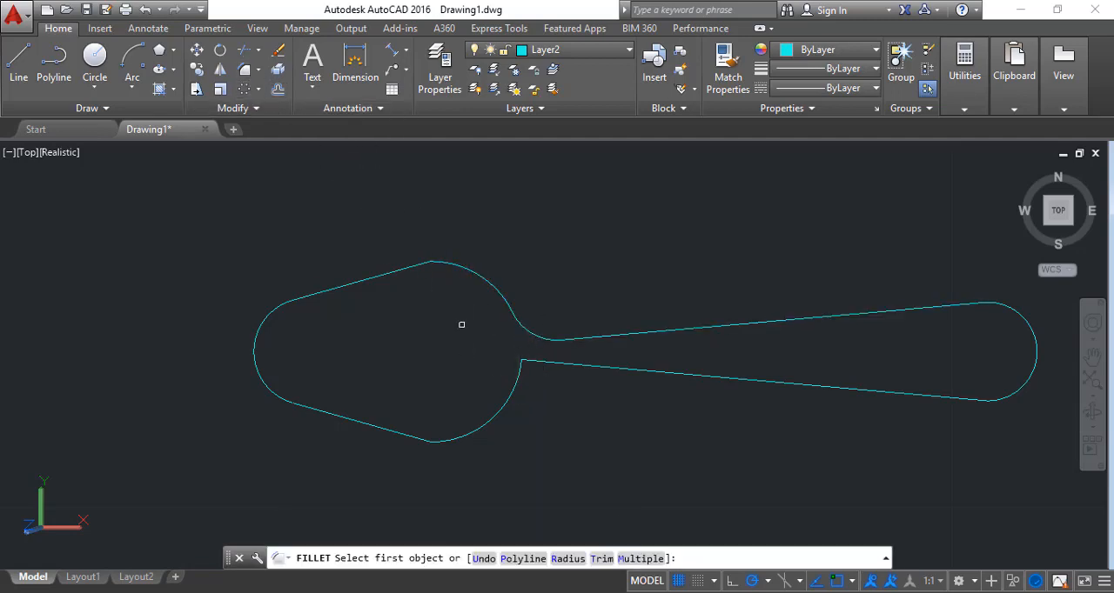
click(517, 380)
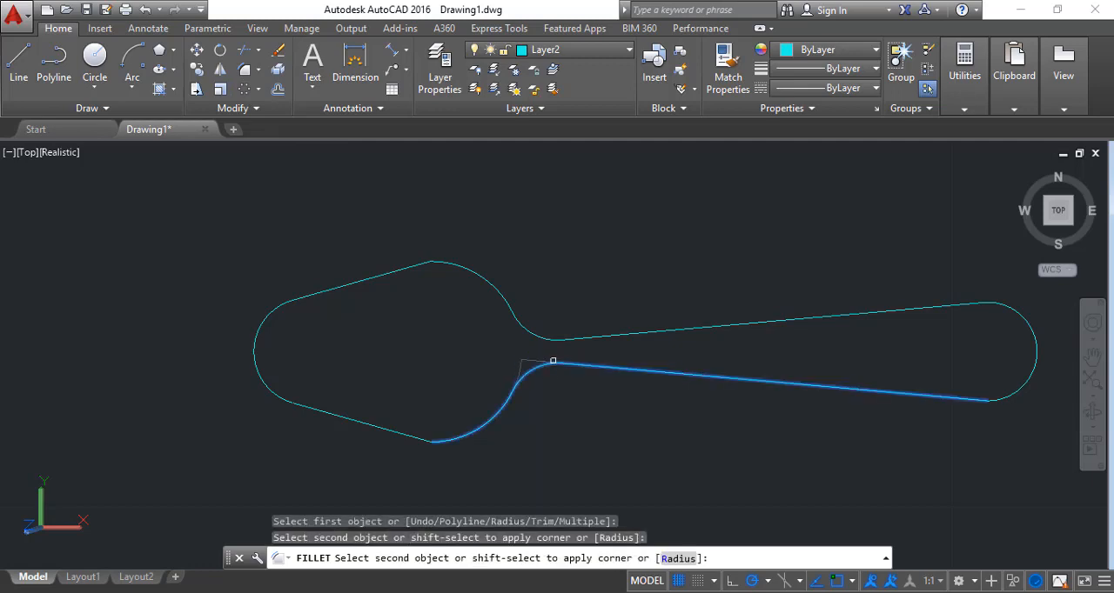
click(551, 362)
click(777, 592)
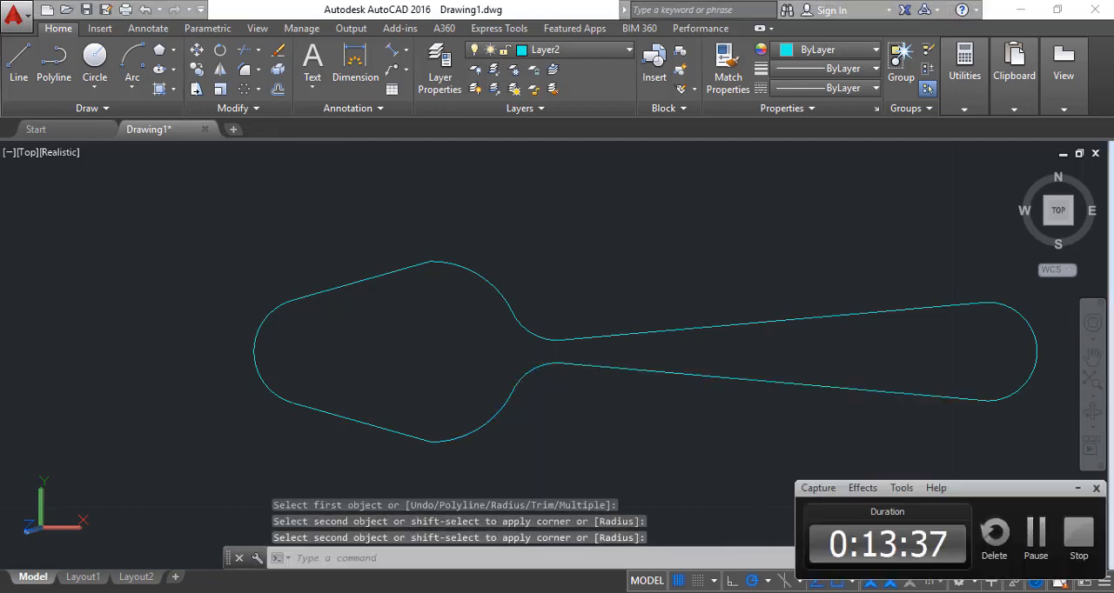
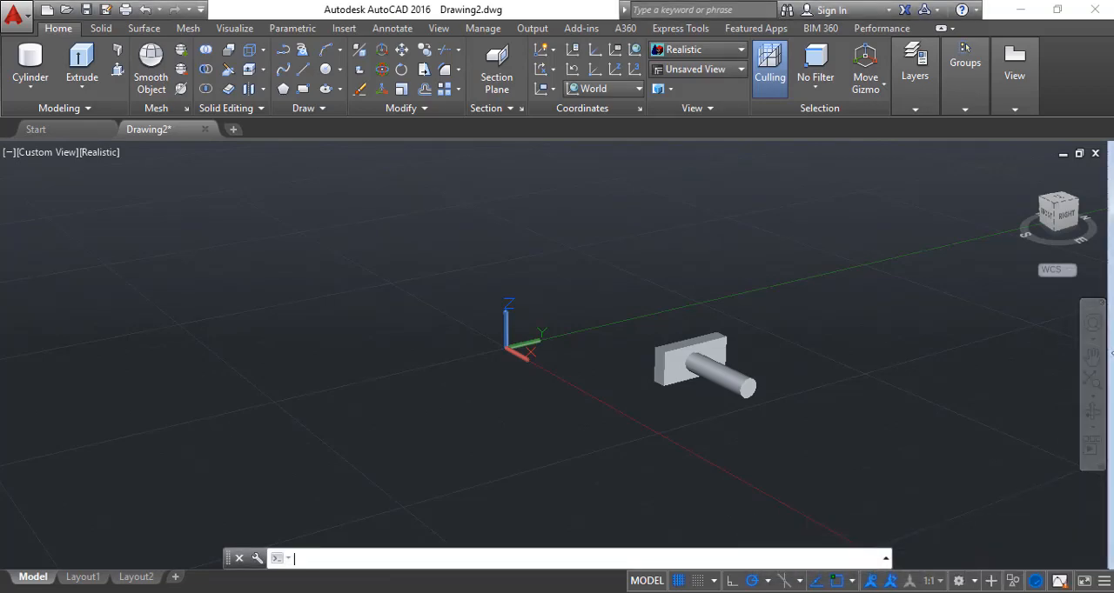
Examine the block-and-cylinder solid in the top, front and bottom views, including front views rotated by 90 degrees
click(1054, 203)
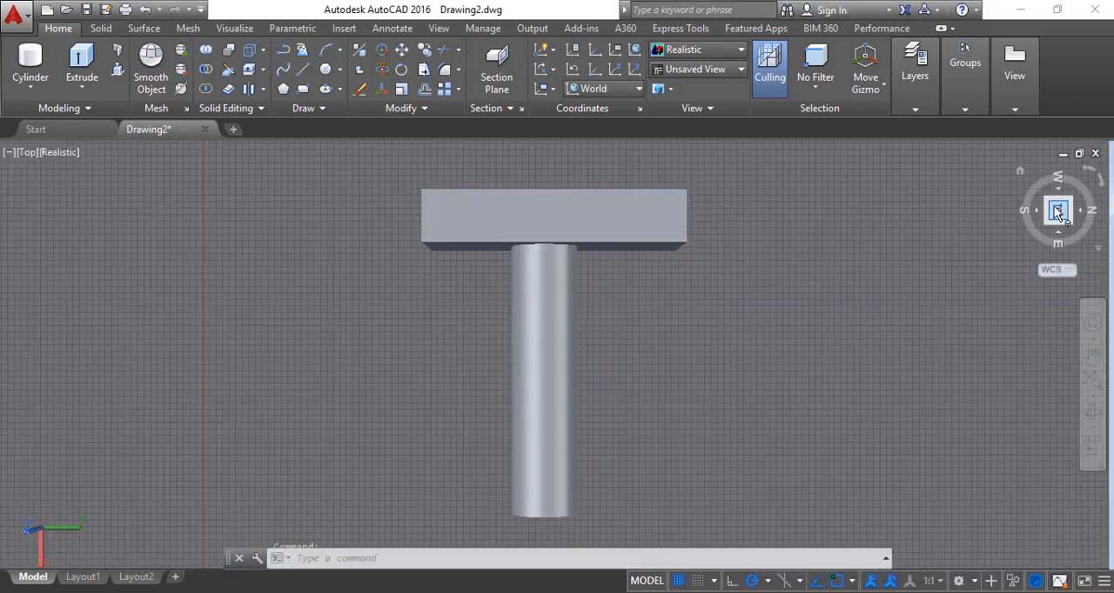
click(1088, 177)
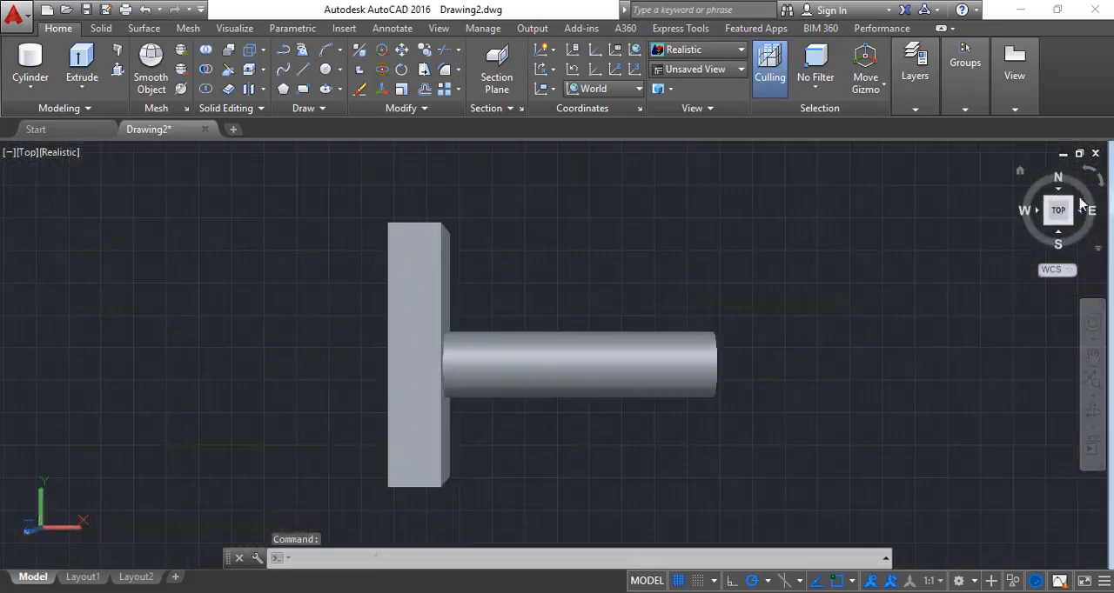
click(1092, 202)
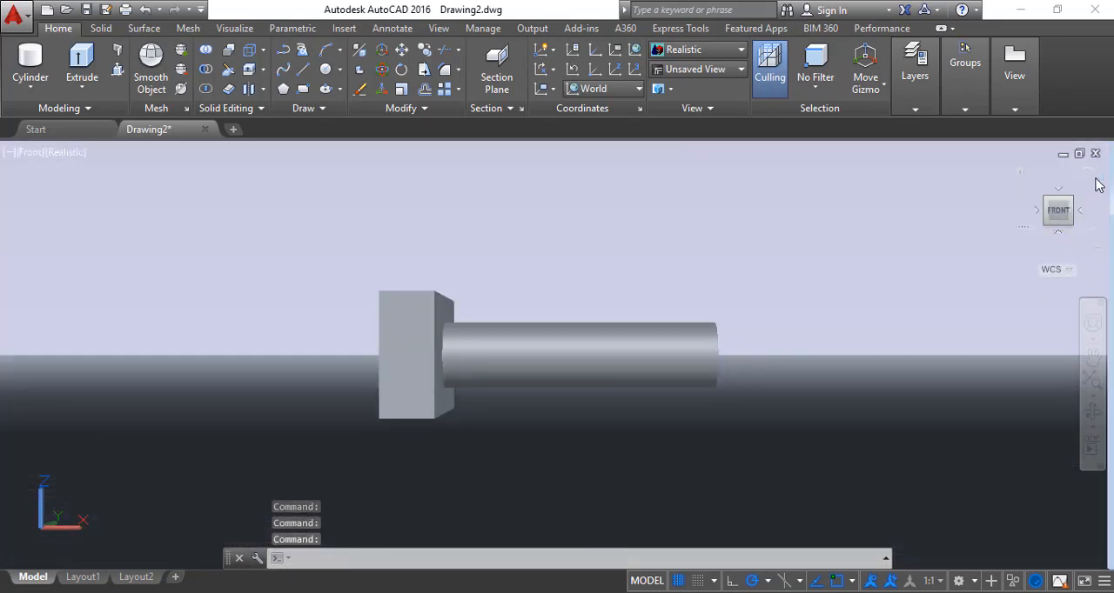
click(1097, 178)
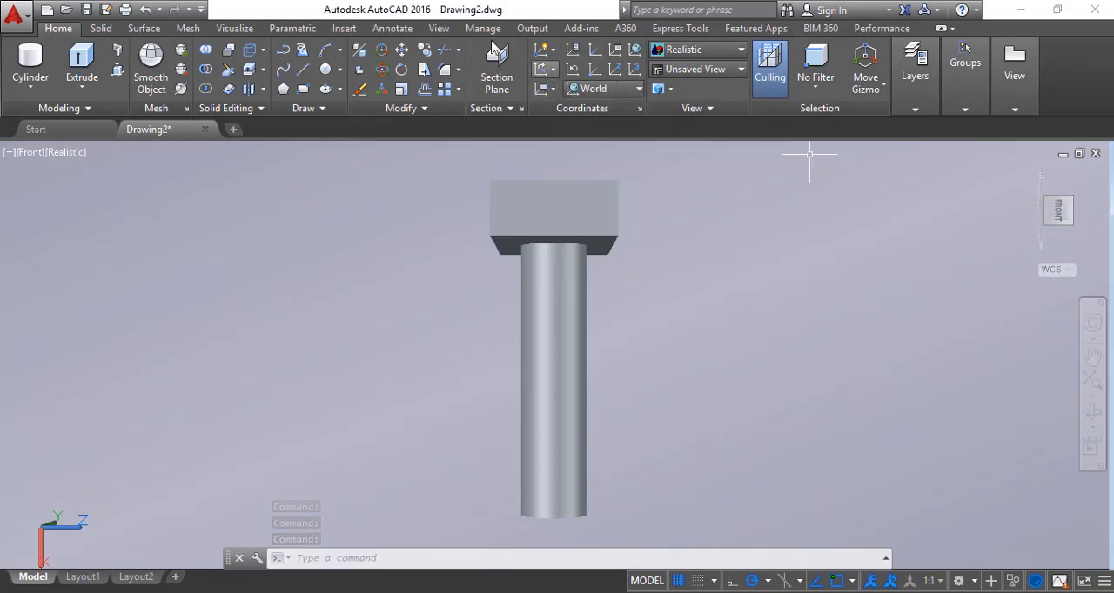
click(438, 29)
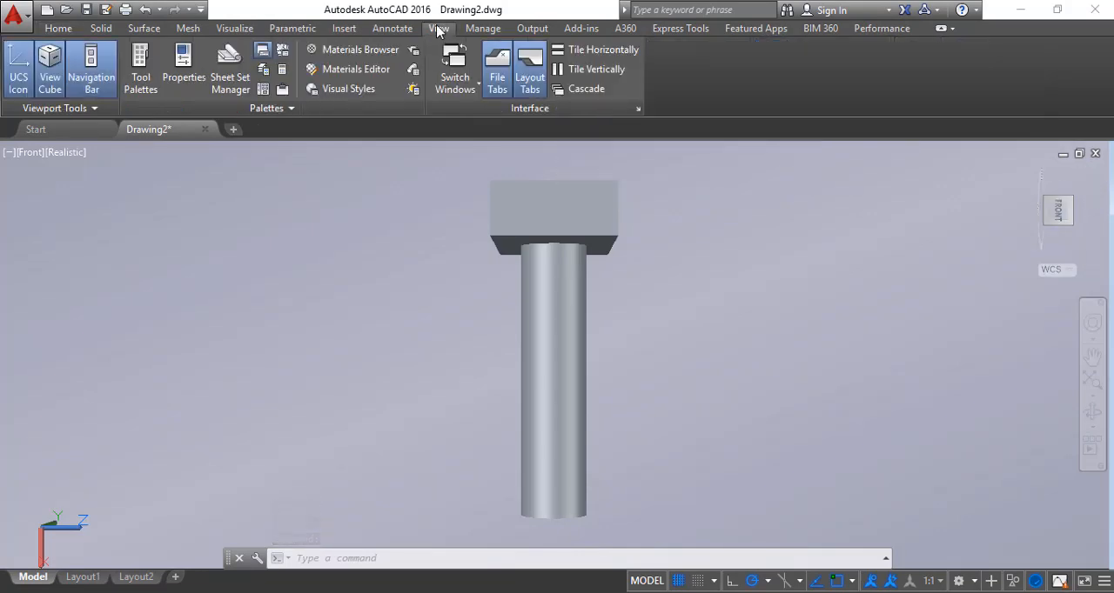
drag(1046, 207, 1044, 217)
click(1054, 214)
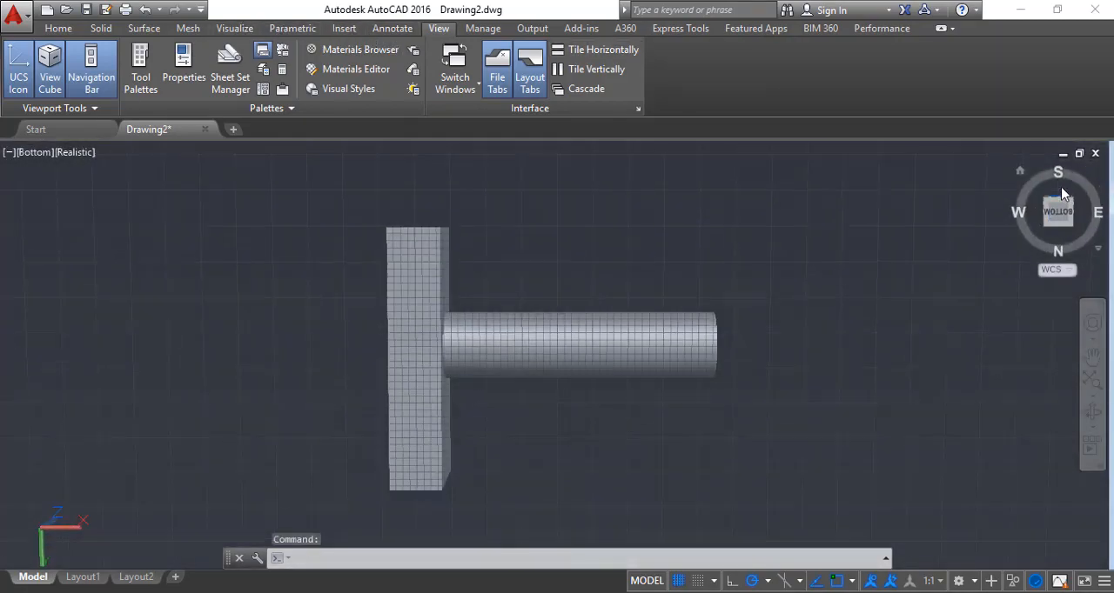
click(1062, 193)
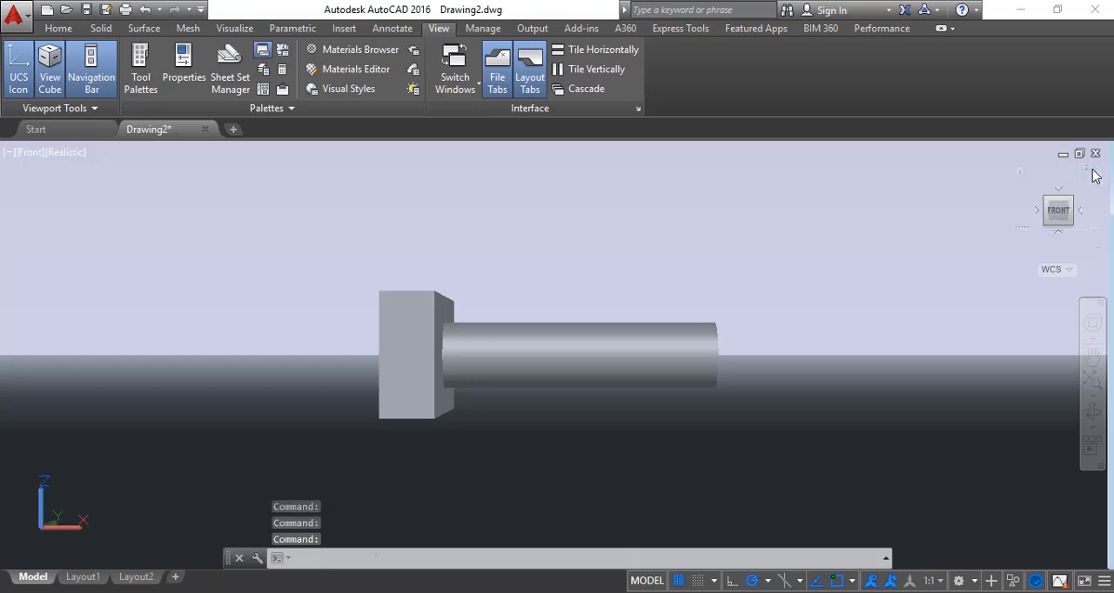
click(1093, 172)
click(1041, 217)
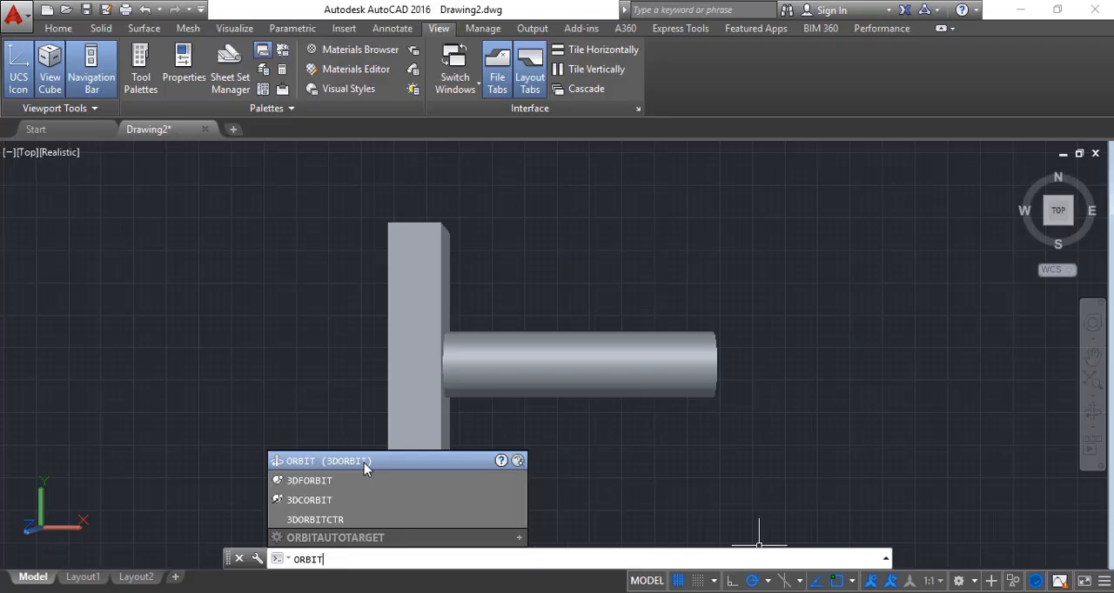
Orbit freely around the block-and-cylinder solid with 3DORBIT to inspect it from several angles, and end the orbit
click(365, 462)
drag(538, 364, 633, 401)
drag(613, 332, 688, 412)
key(Escape)
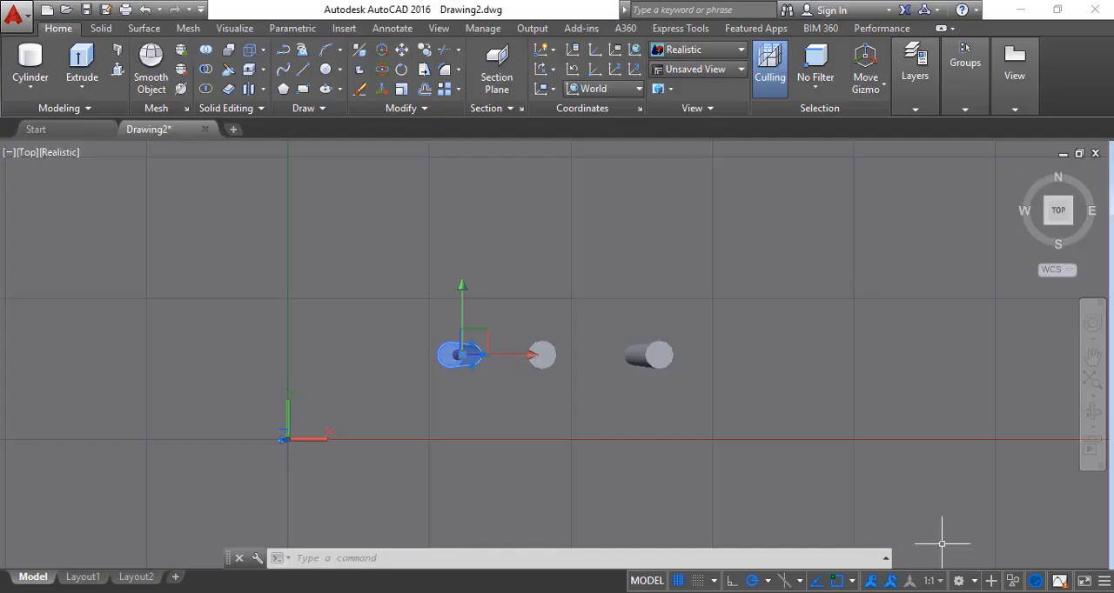
Compare the three cylinders' heights in the front and SE isometric views, selecting all three and clearing the selection
click(1059, 237)
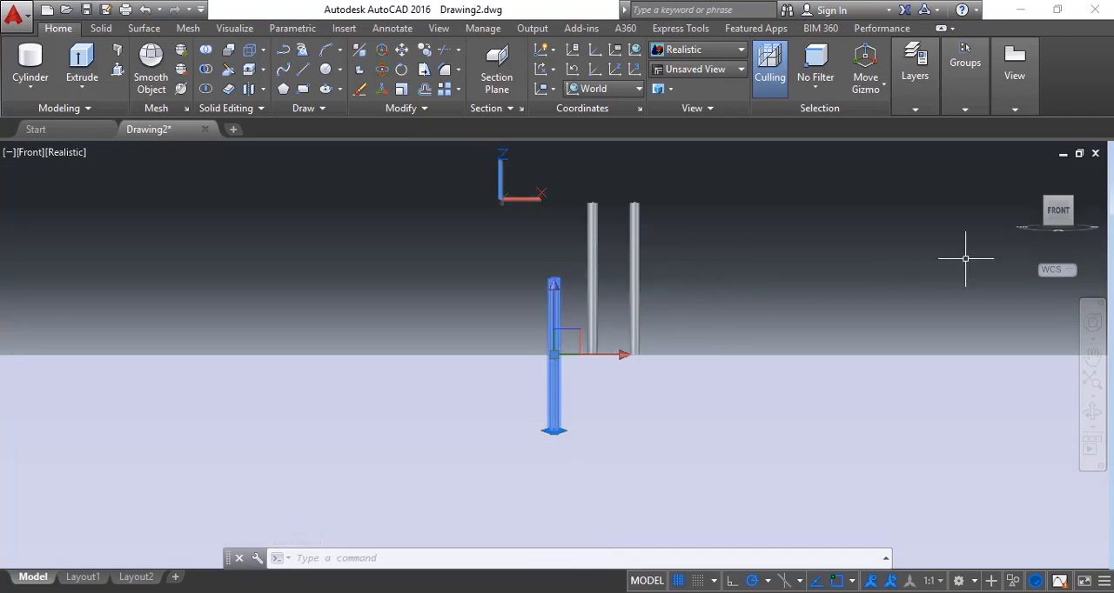
click(1074, 201)
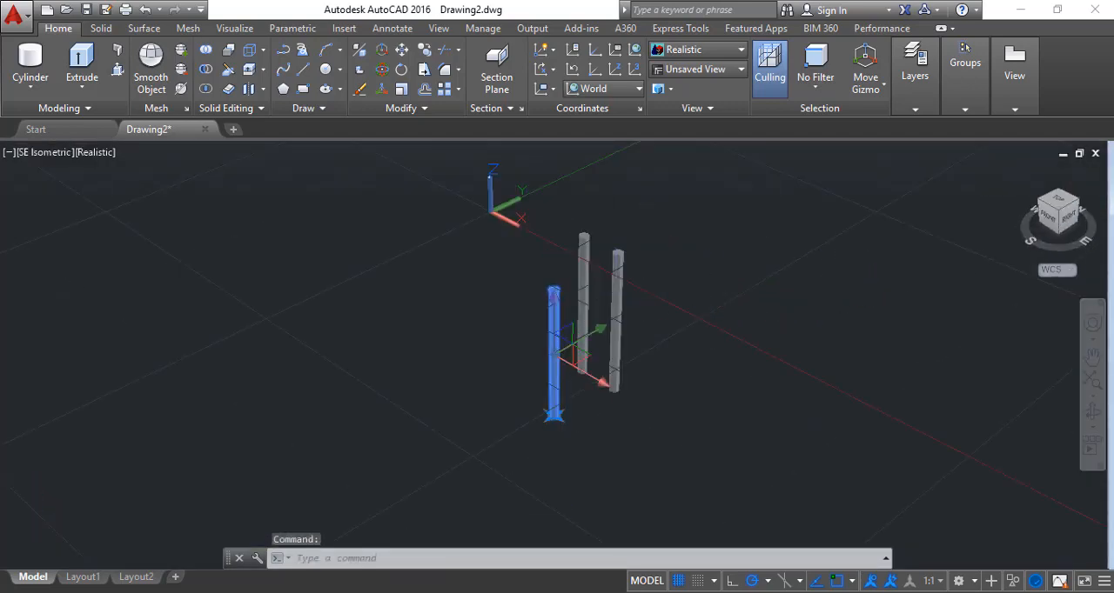
click(617, 287)
click(575, 259)
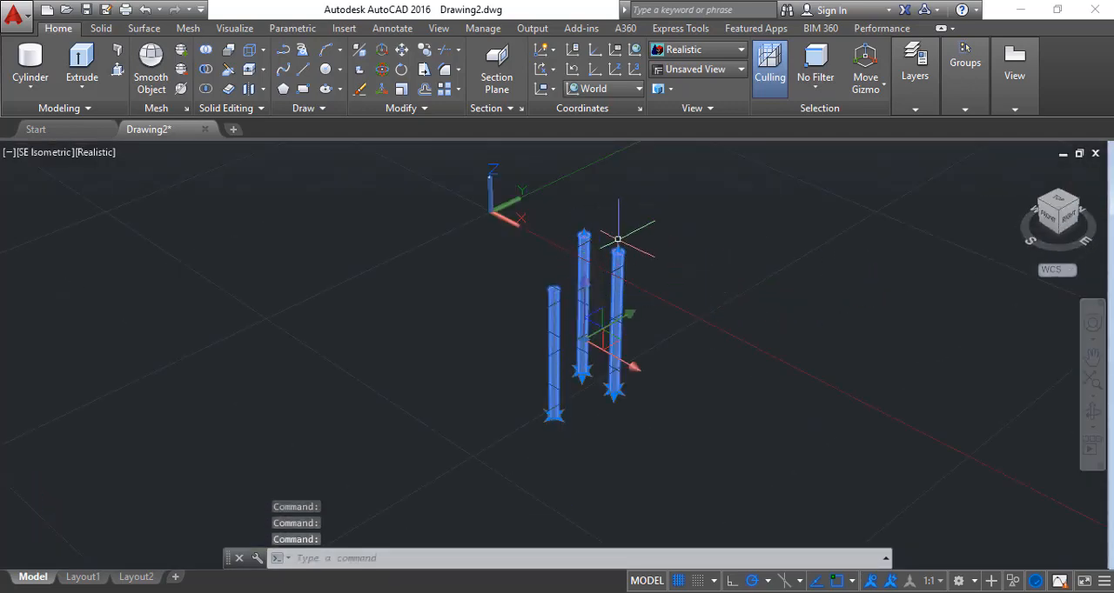
key(Escape)
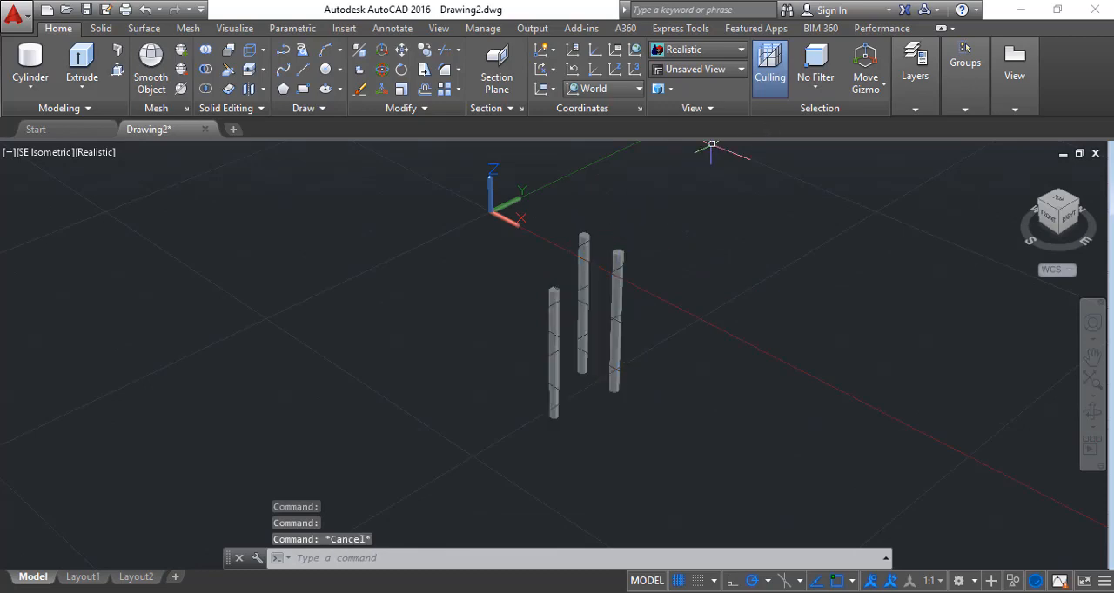
Examine the three unselected cylinders from the top-right edge, top, SE isometric and front views
drag(1069, 214, 1065, 211)
click(1067, 216)
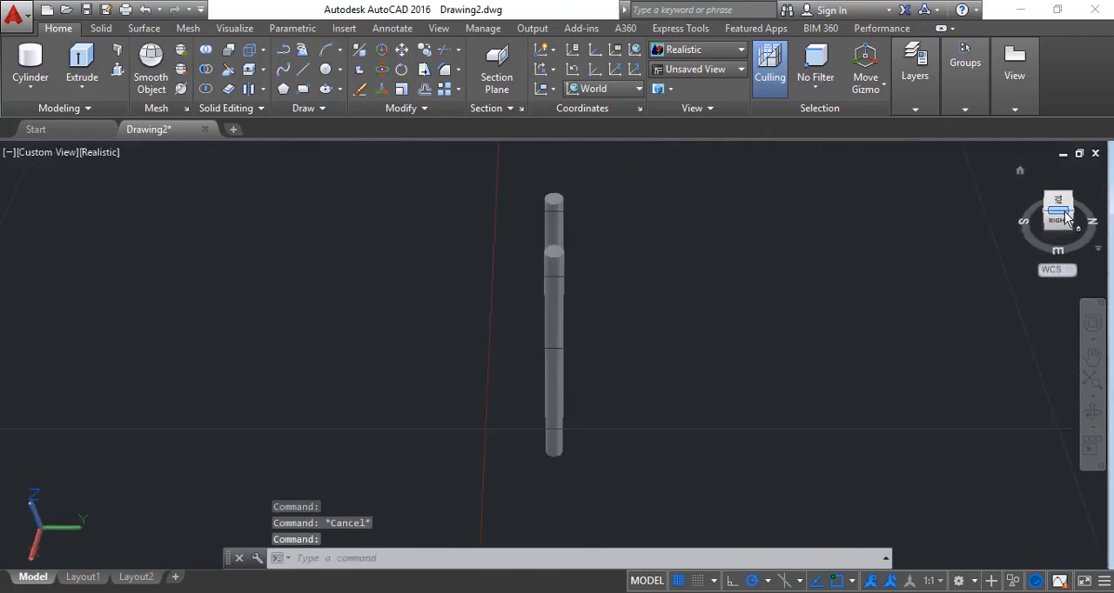
click(1058, 205)
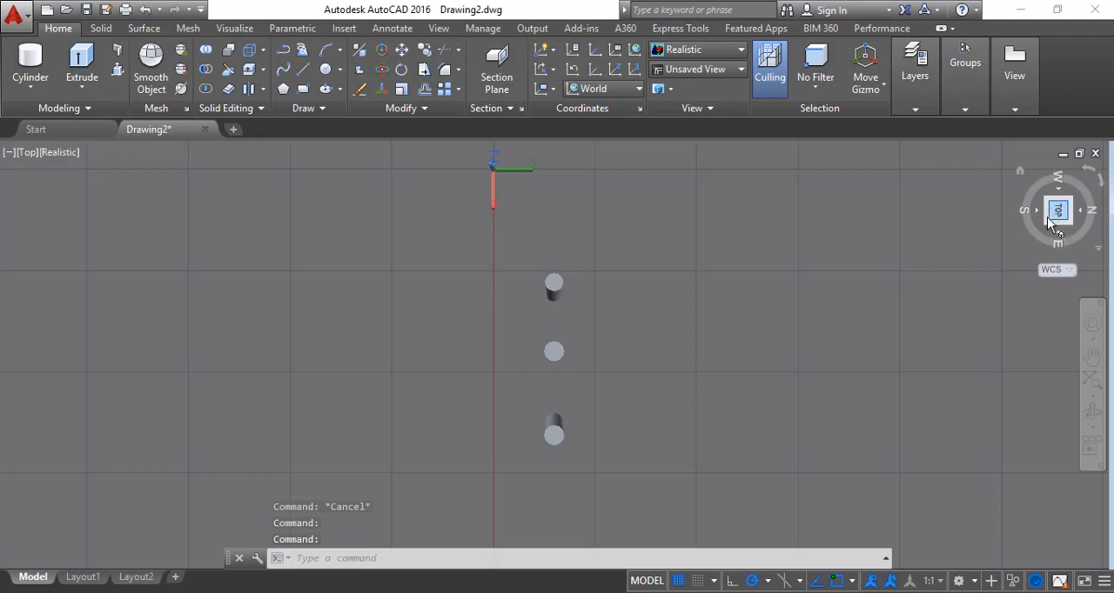
click(1049, 228)
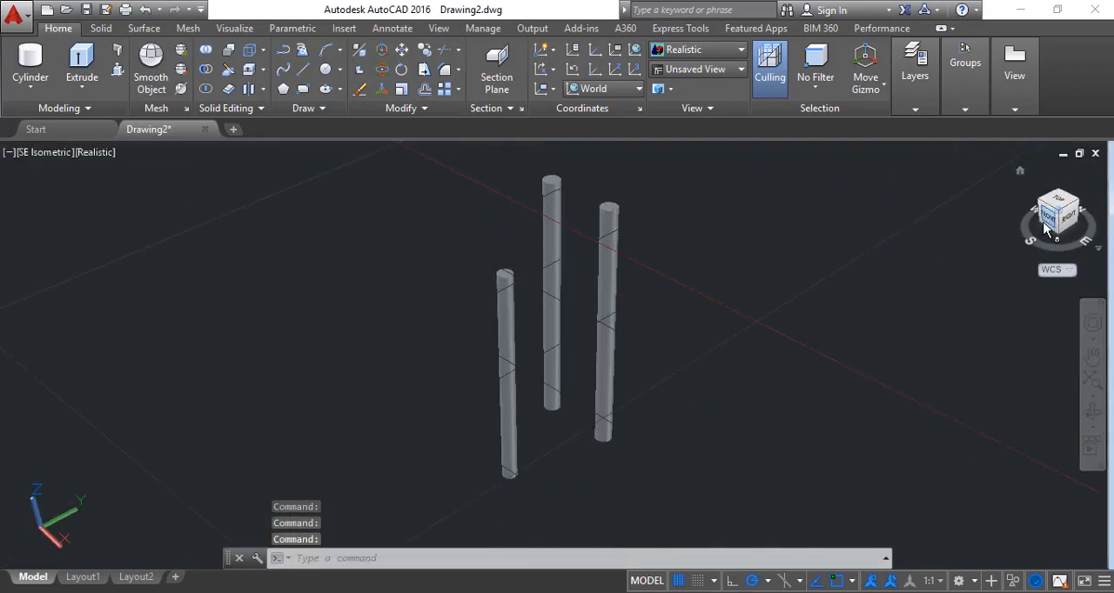
click(1047, 218)
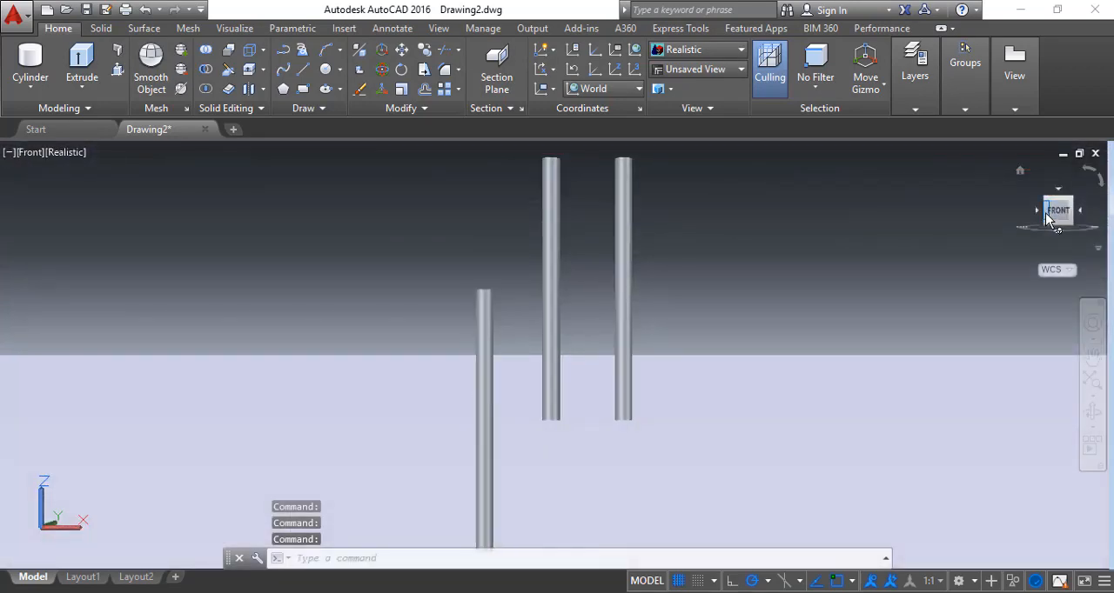
click(1044, 201)
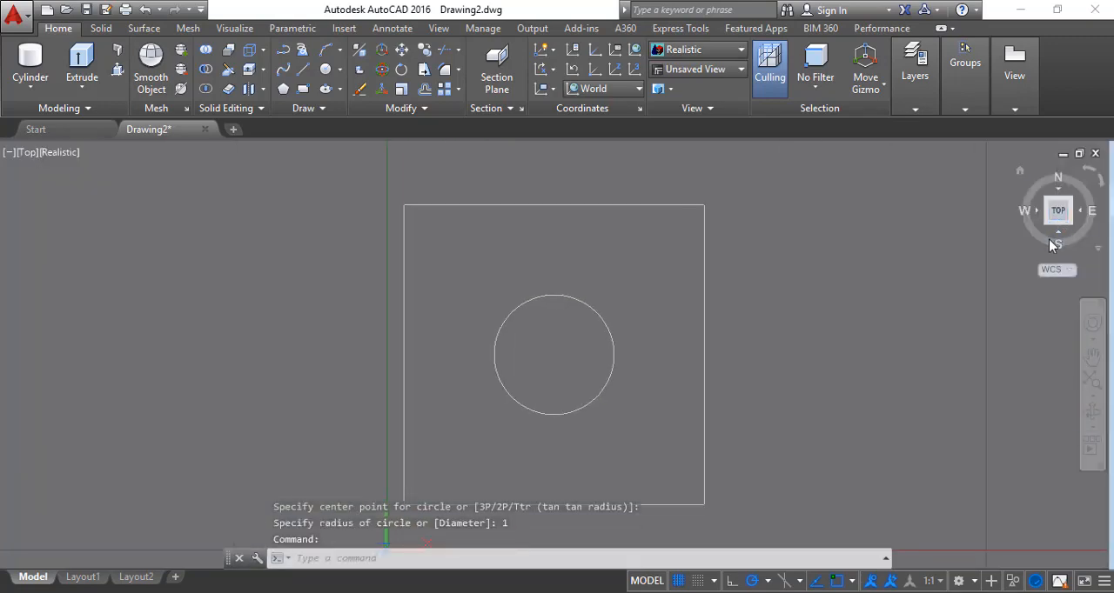
click(1077, 233)
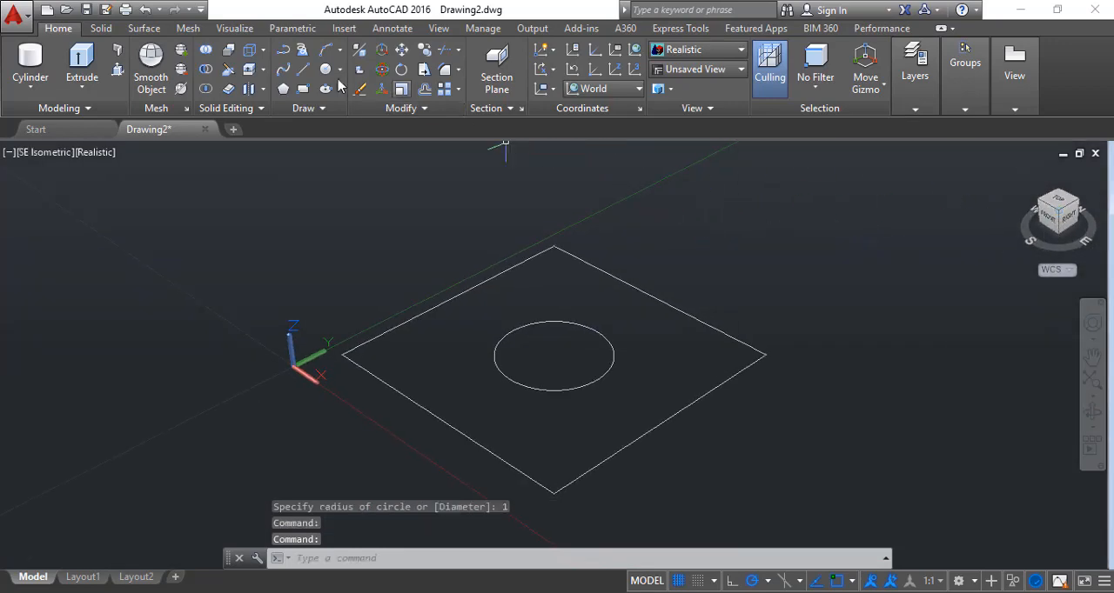
click(303, 89)
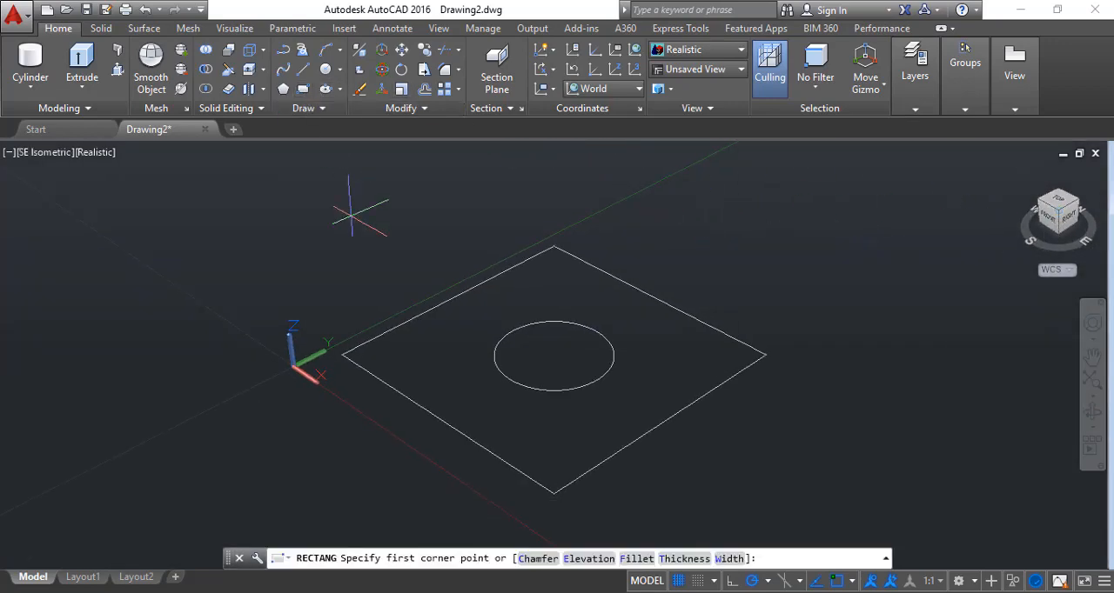
click(341, 355)
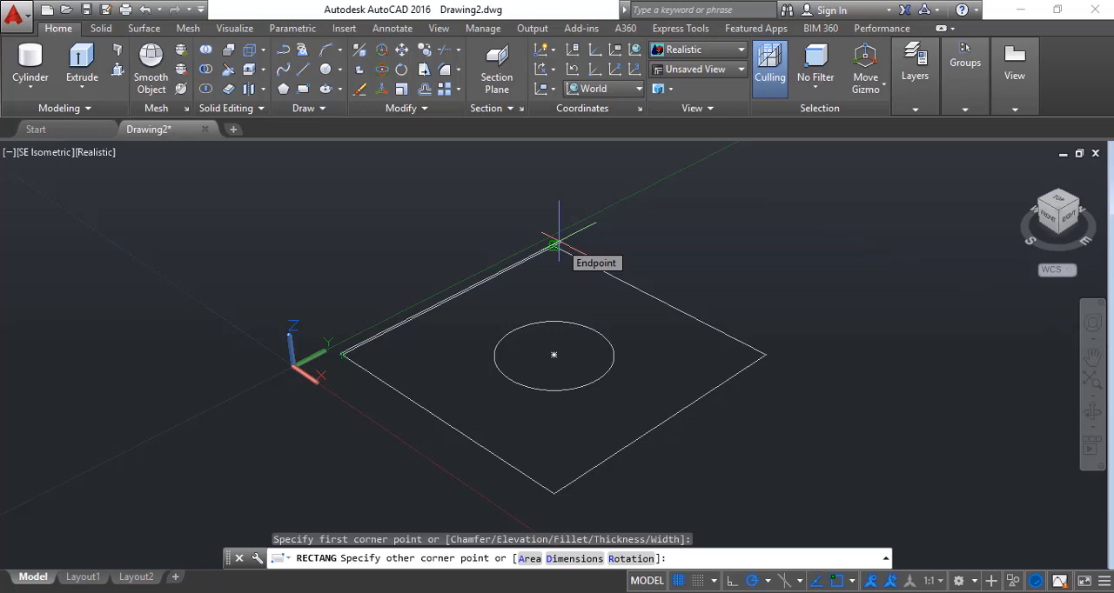
key(Escape)
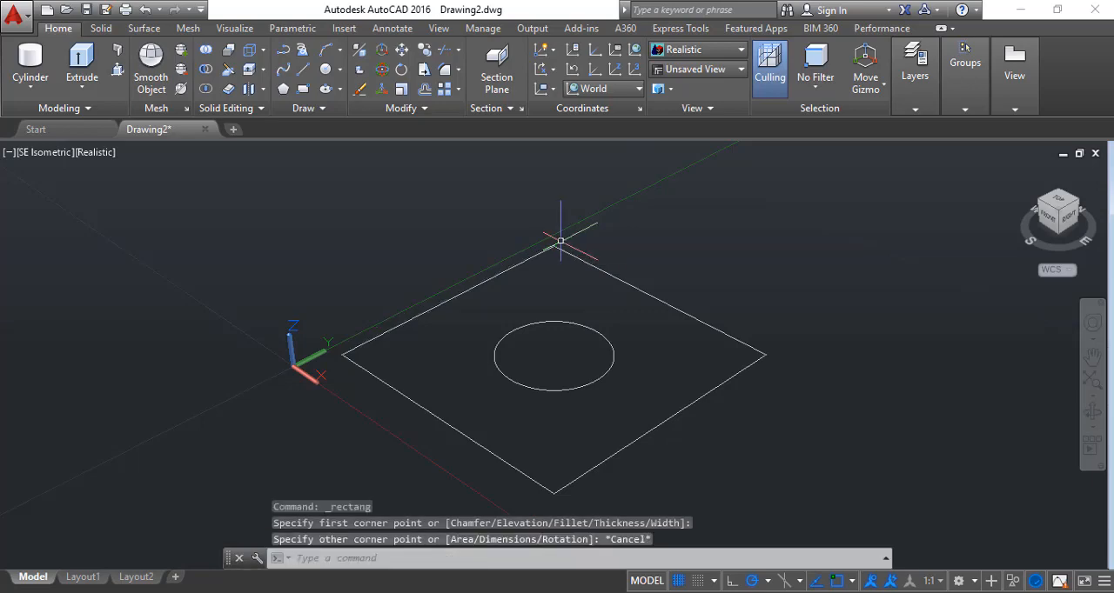
click(1076, 217)
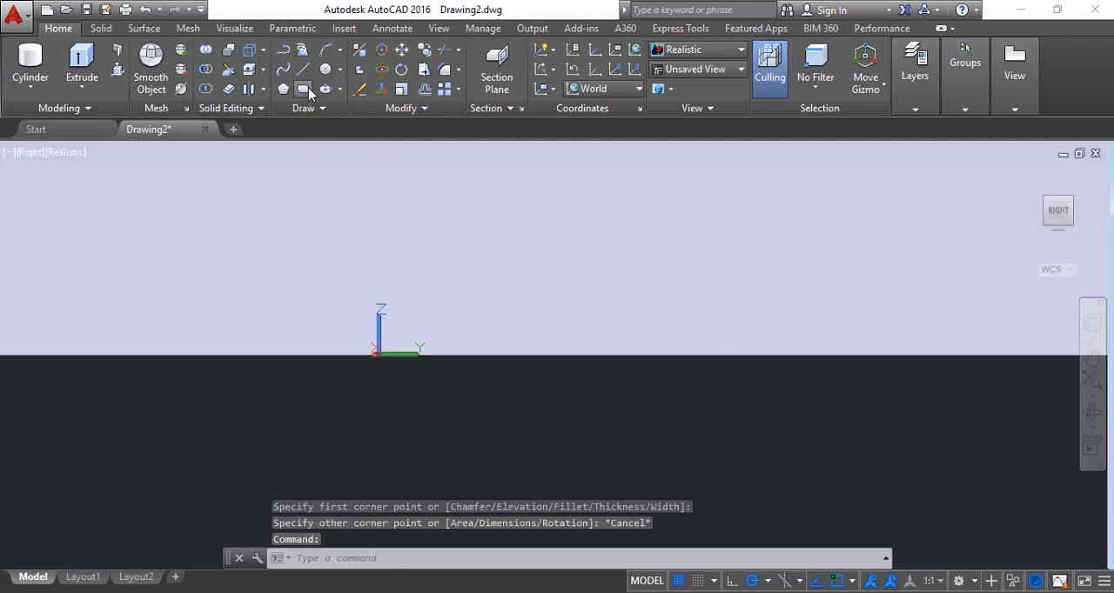
click(303, 89)
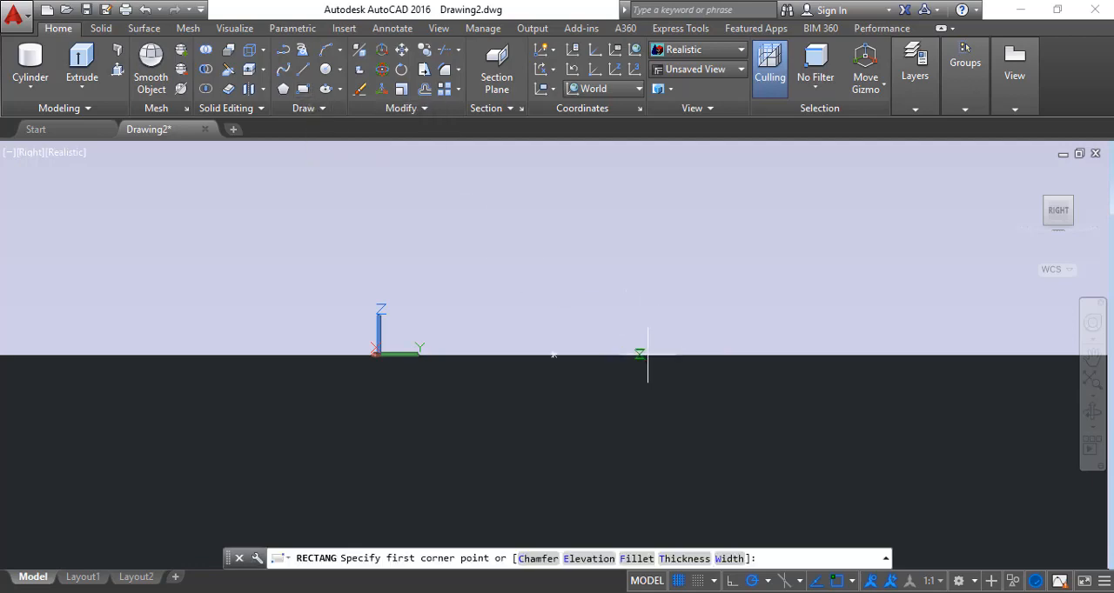
click(691, 354)
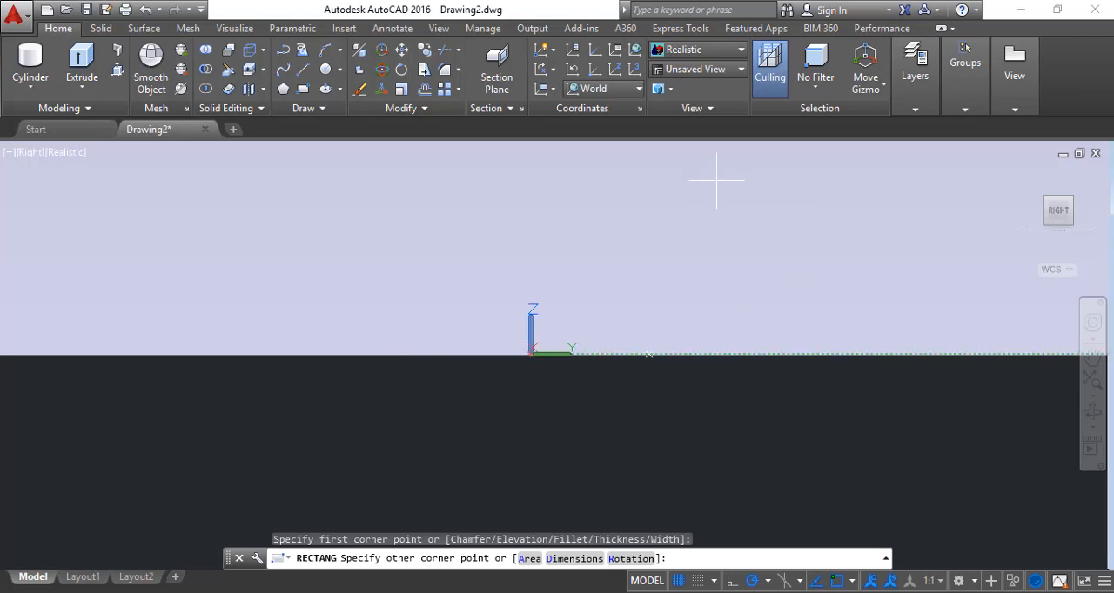
key(Escape)
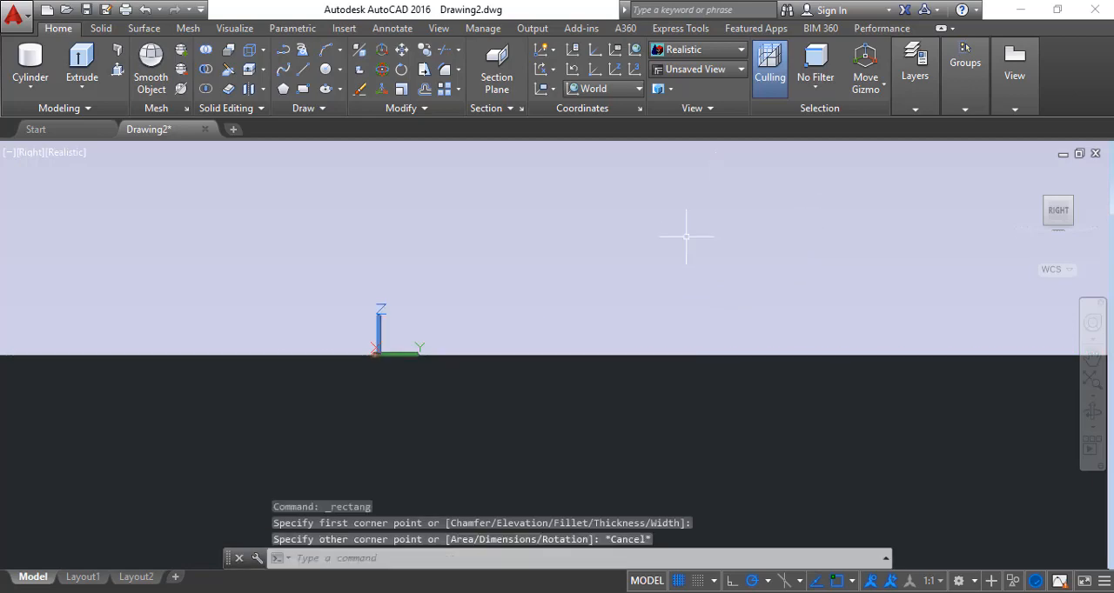
Draw a 5 by 5 rectangle standing upright on the square's edge along the Y axis, starting from that edge's far corner
click(1058, 190)
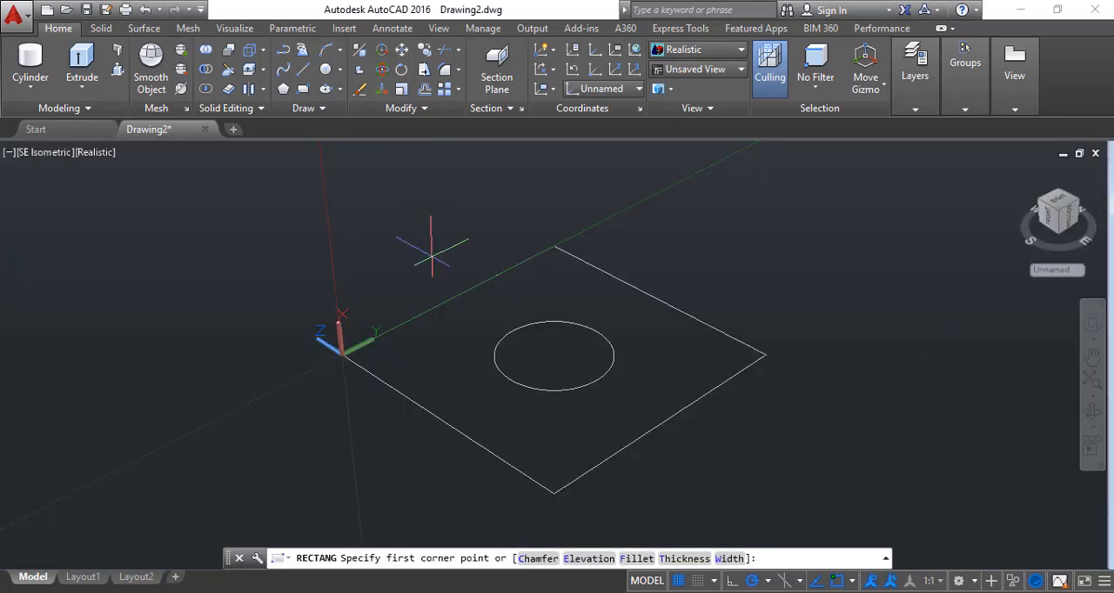
click(553, 248)
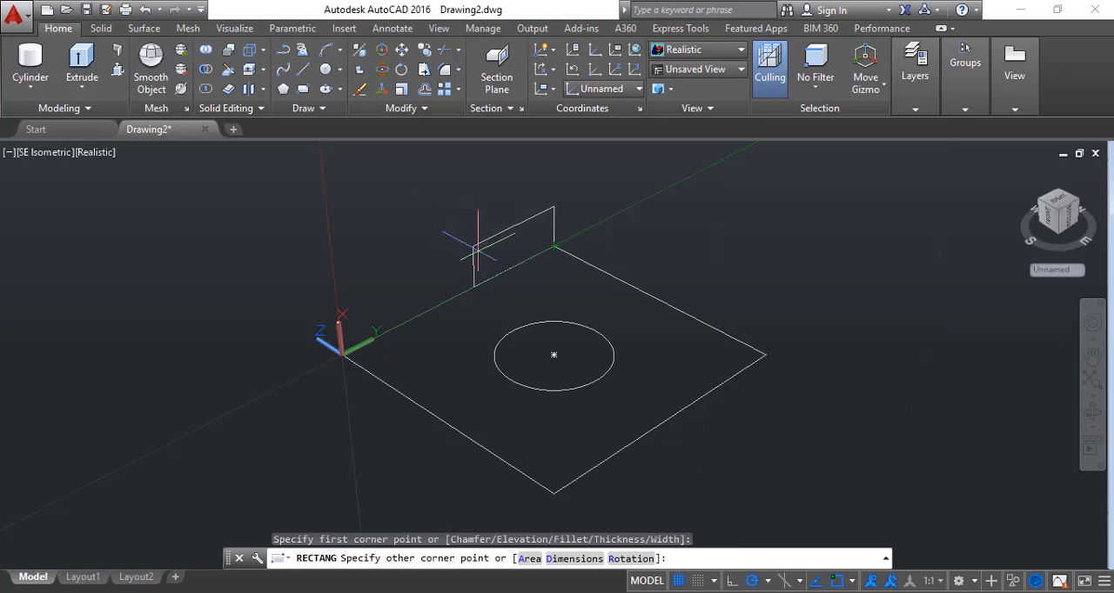
click(574, 558)
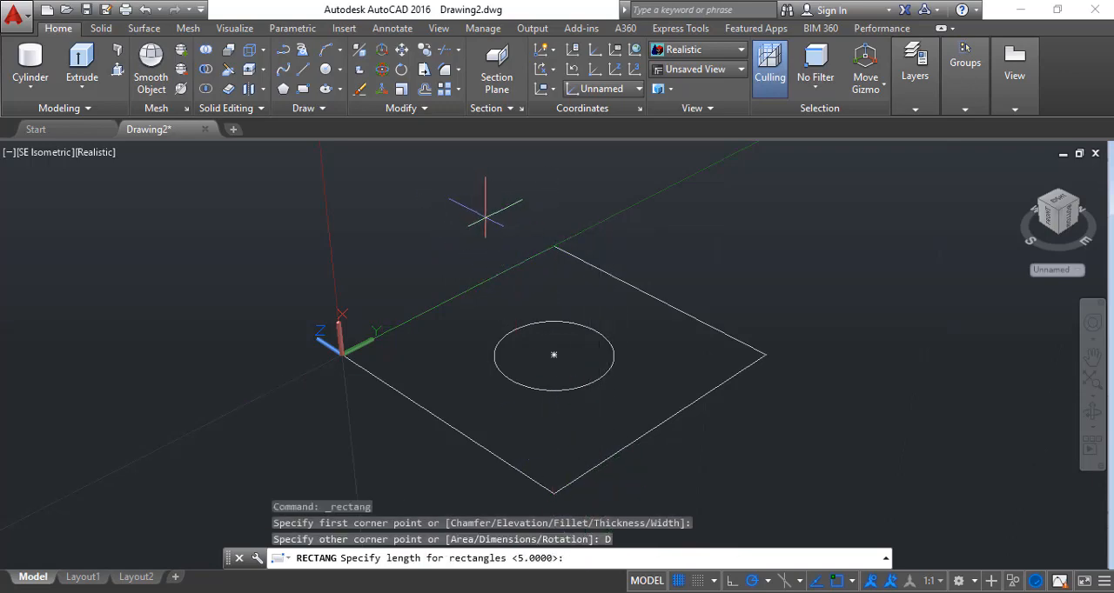
key(Return)
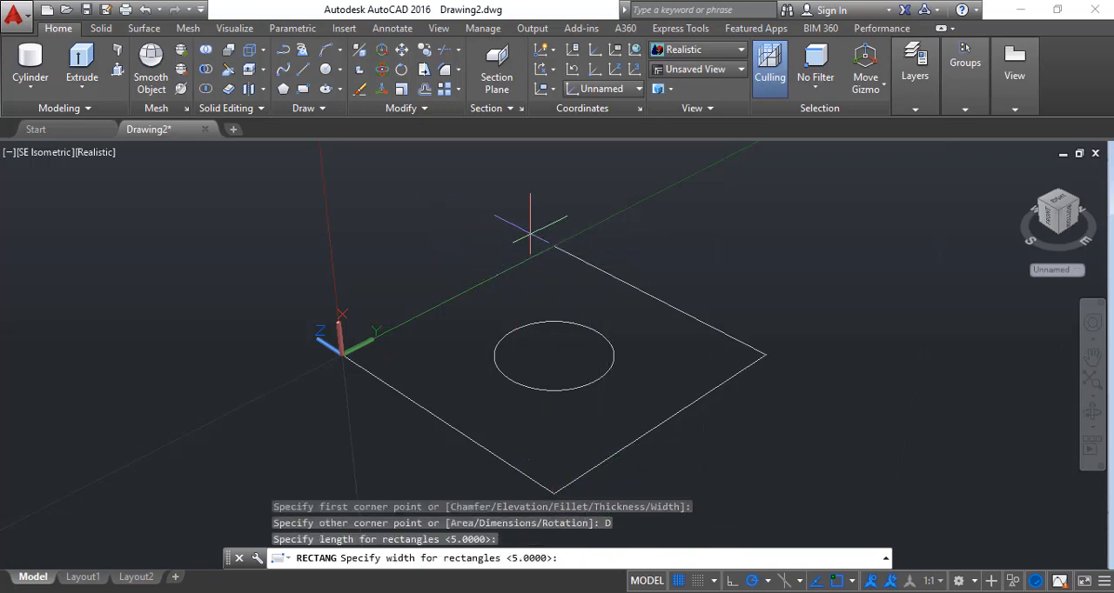
key(Return)
click(529, 233)
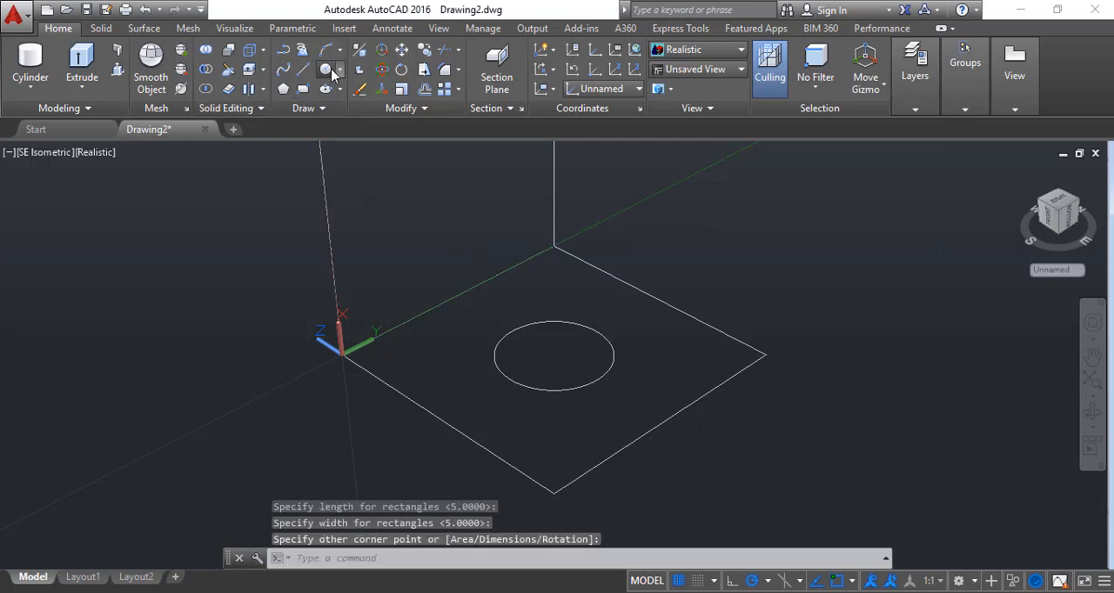
Draw a circle of radius 1 centred on the upright rectangle
click(325, 69)
click(1069, 221)
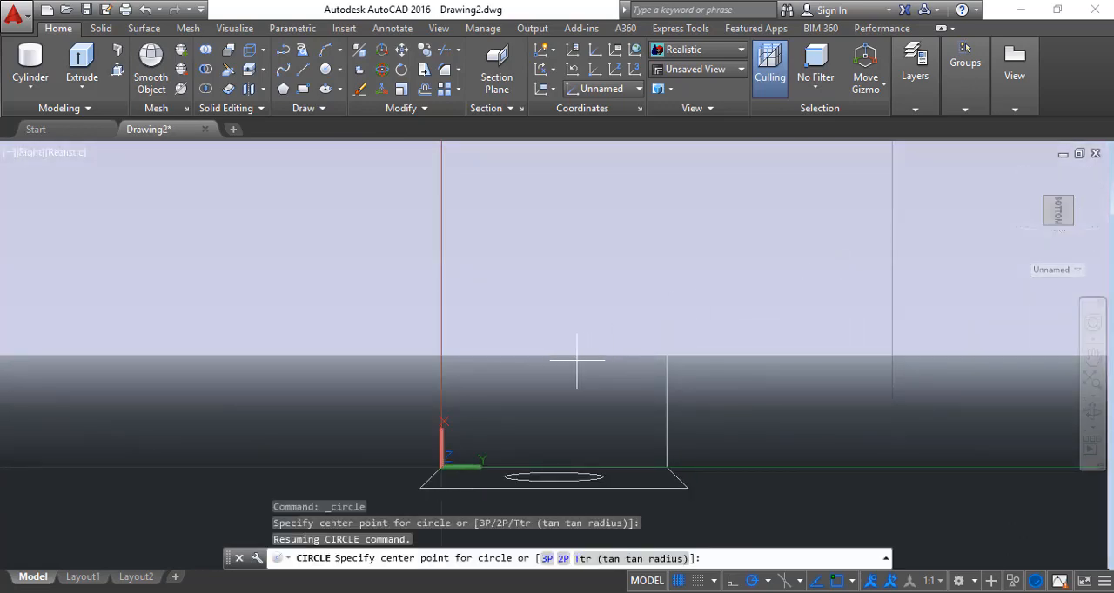
click(1069, 217)
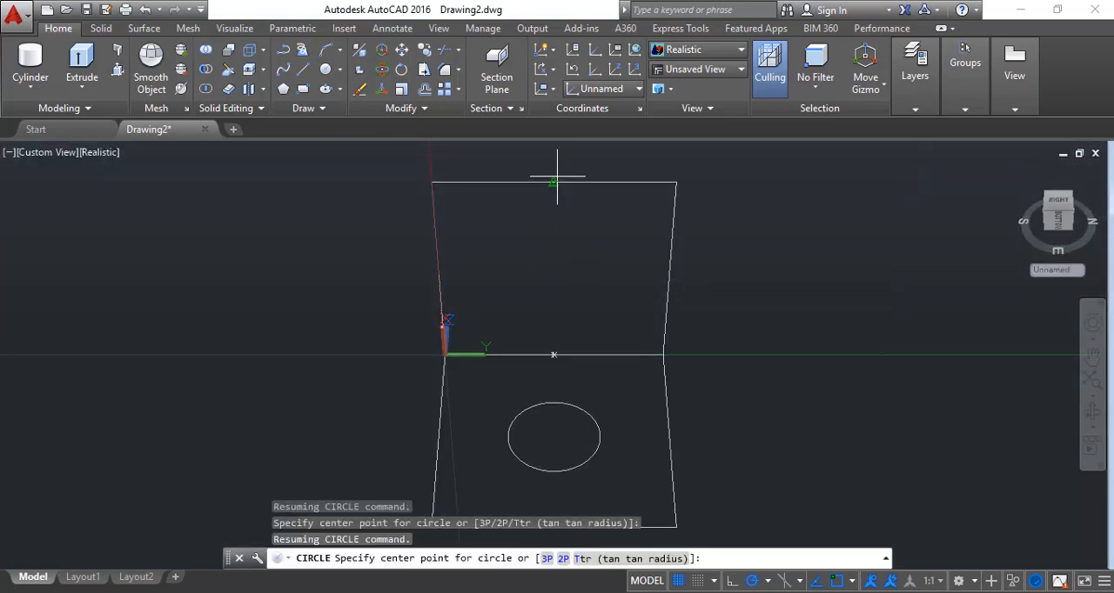
click(553, 275)
text(1)
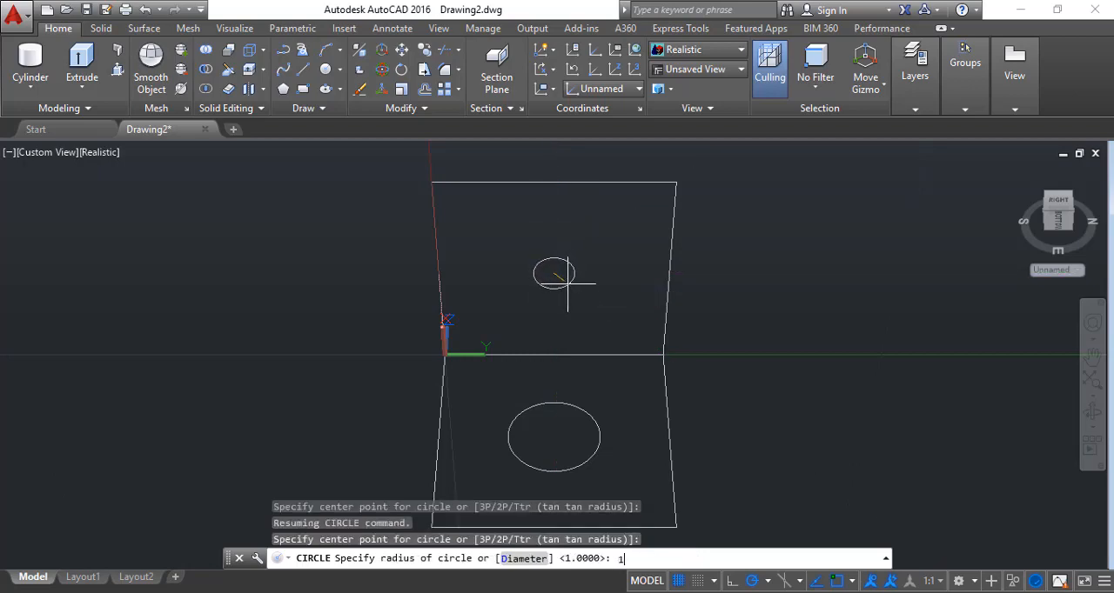
key(Return)
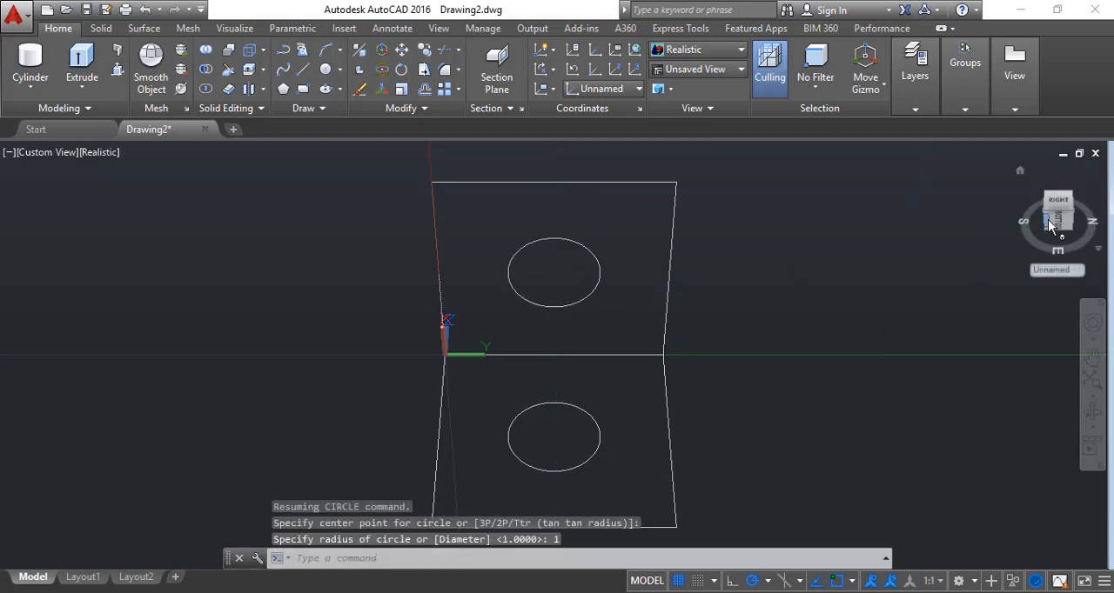
Examine the two perpendicular squares with their centred circles in the SE isometric and front views, also rotating the front view
click(1048, 221)
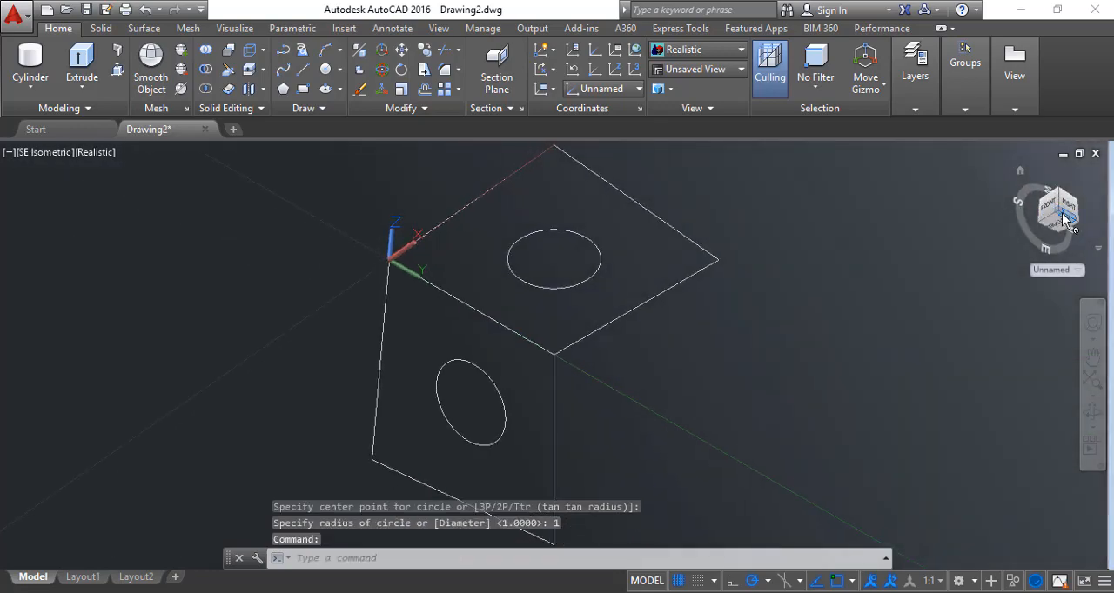
click(1054, 214)
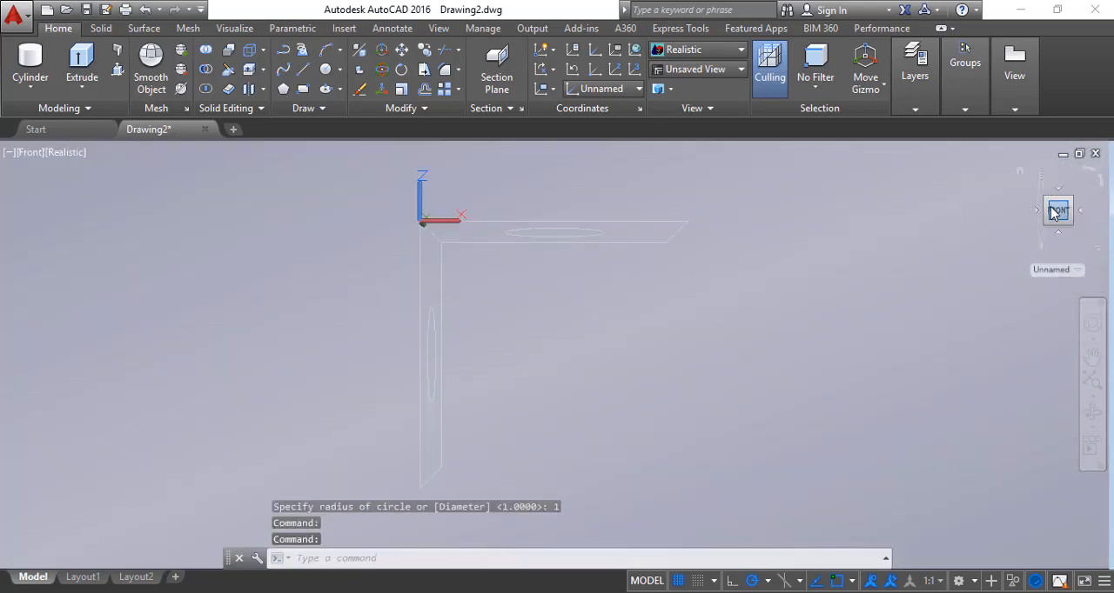
click(1091, 175)
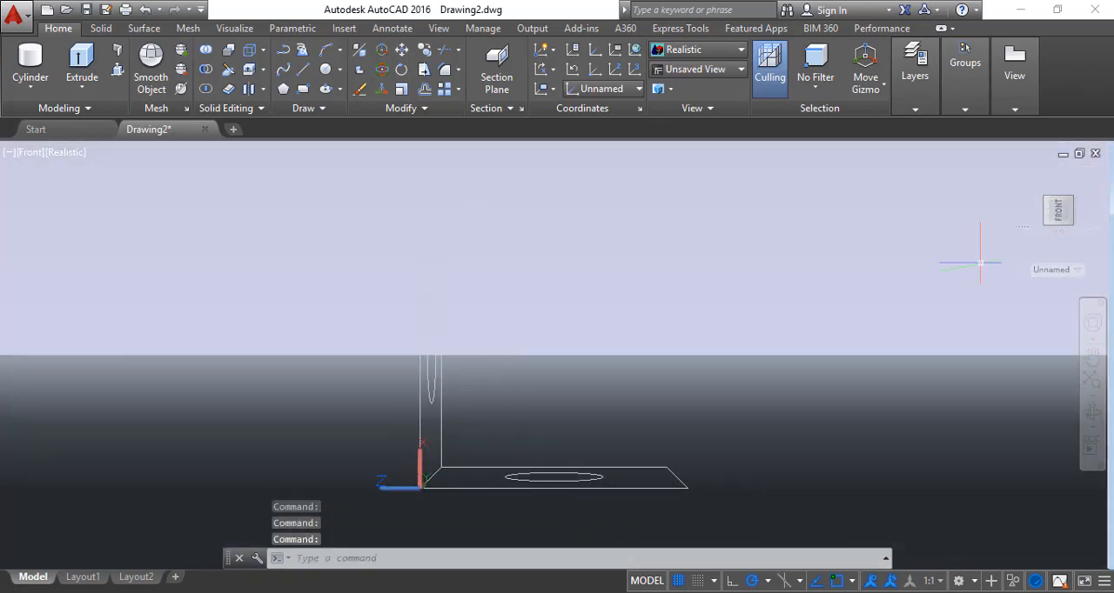
click(1072, 201)
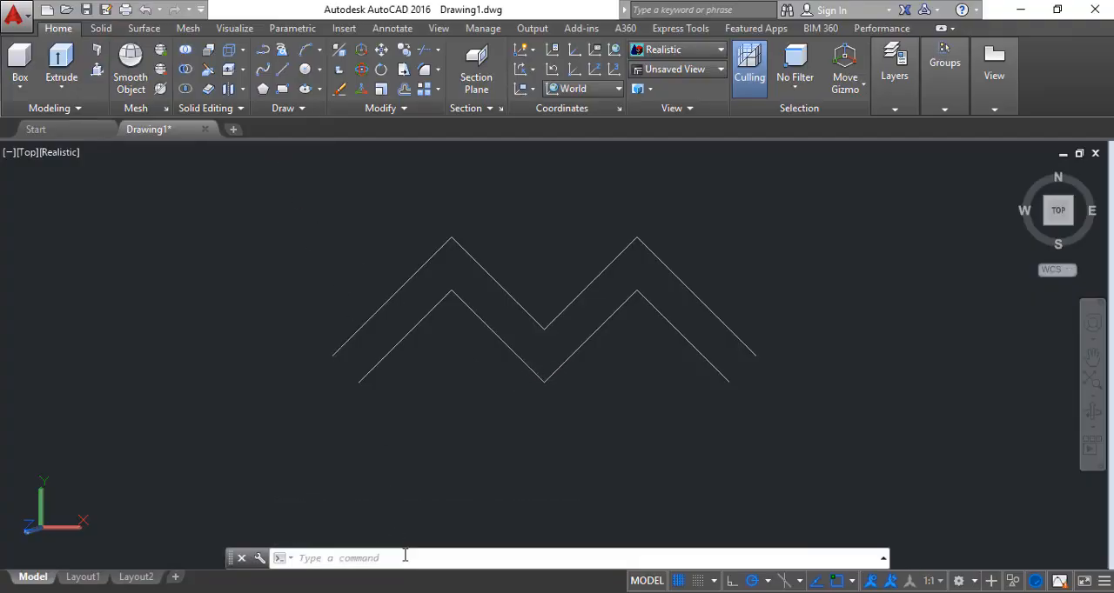
Create a ruled mesh with RULESURF between the lower and upper zigzag polylines and show it in SE isometric view
text(RUL)
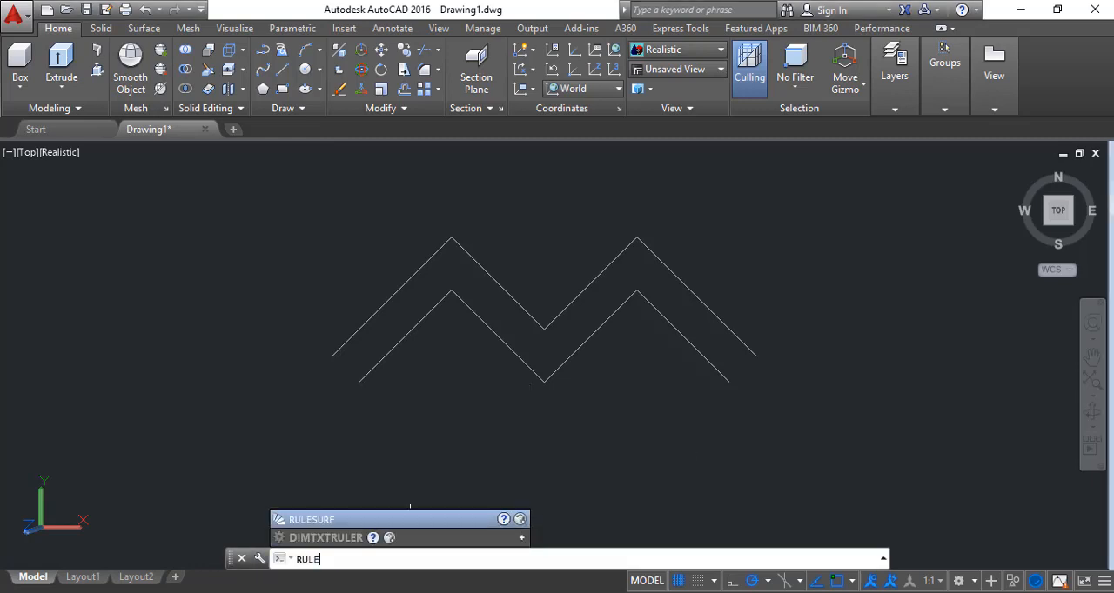
text(E)
click(410, 521)
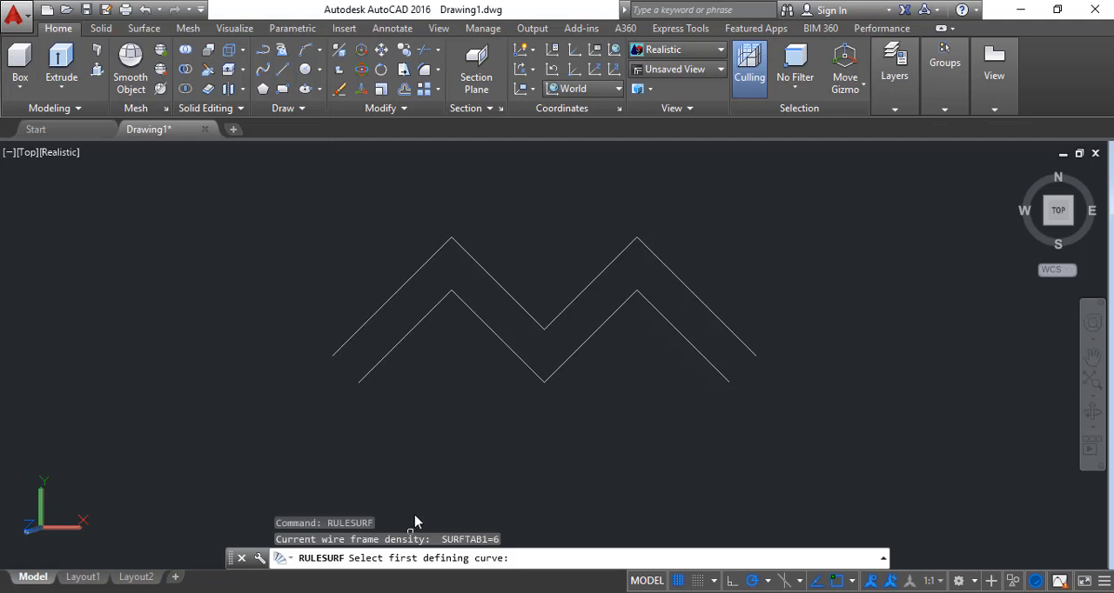
click(384, 354)
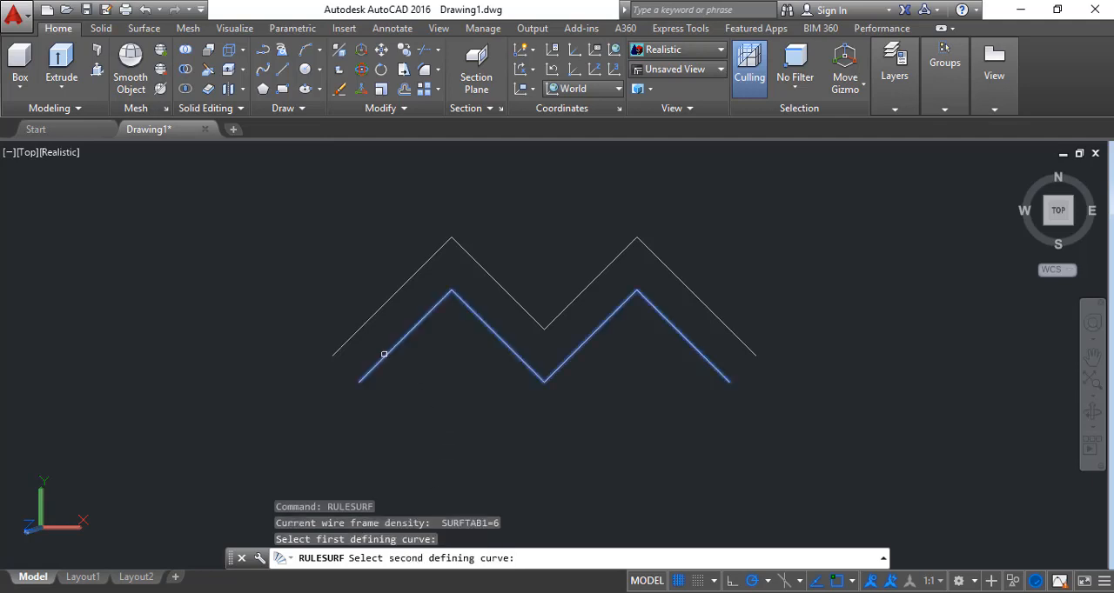
click(372, 317)
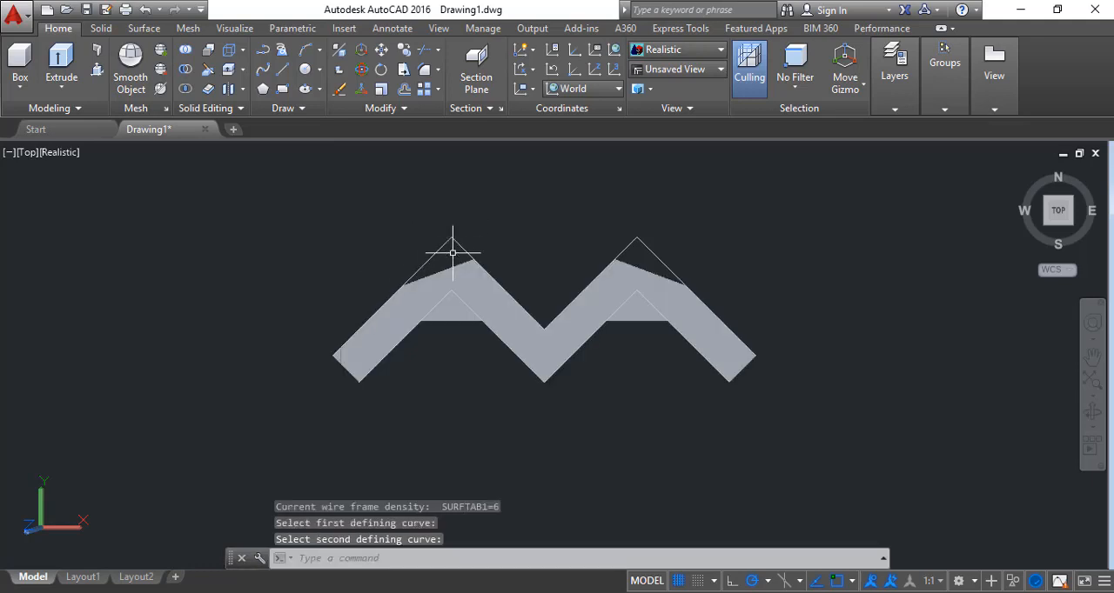
scroll(744, 332, down, 2)
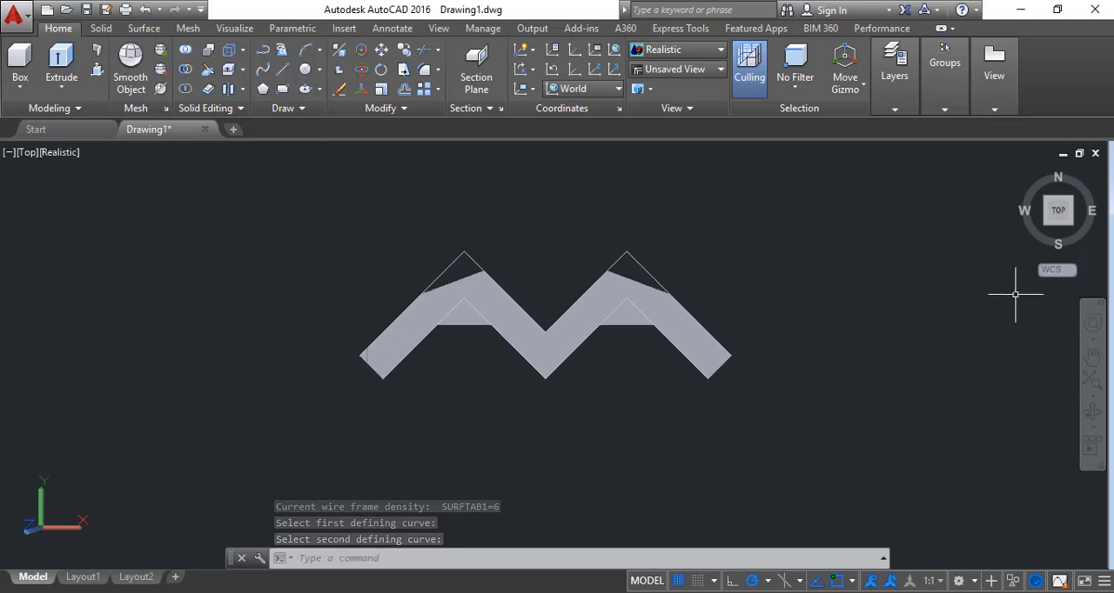
drag(1059, 210, 922, 285)
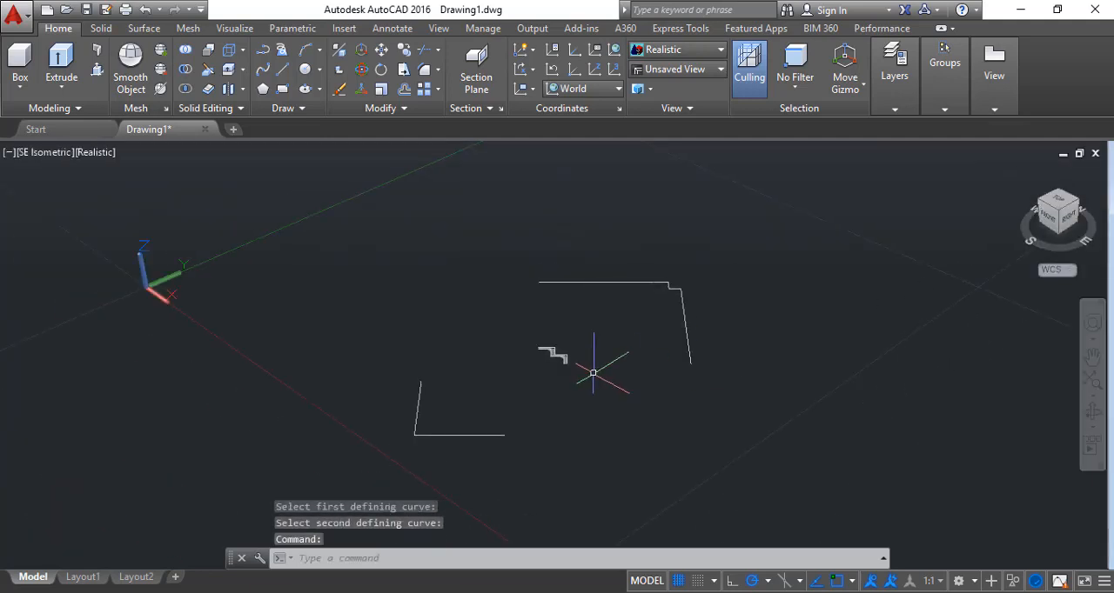
Undo the ruled mesh and the view change, and cancel the restarted RULESURF command
key(ctrl+z)
key(ctrl+z)
key(ctrl+z)
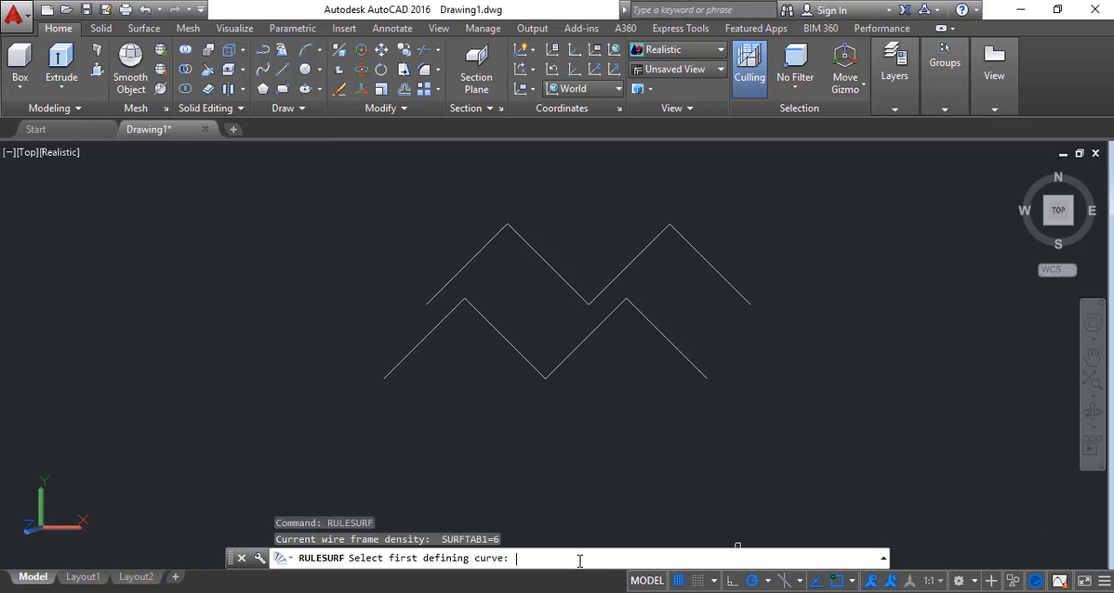
key(Escape)
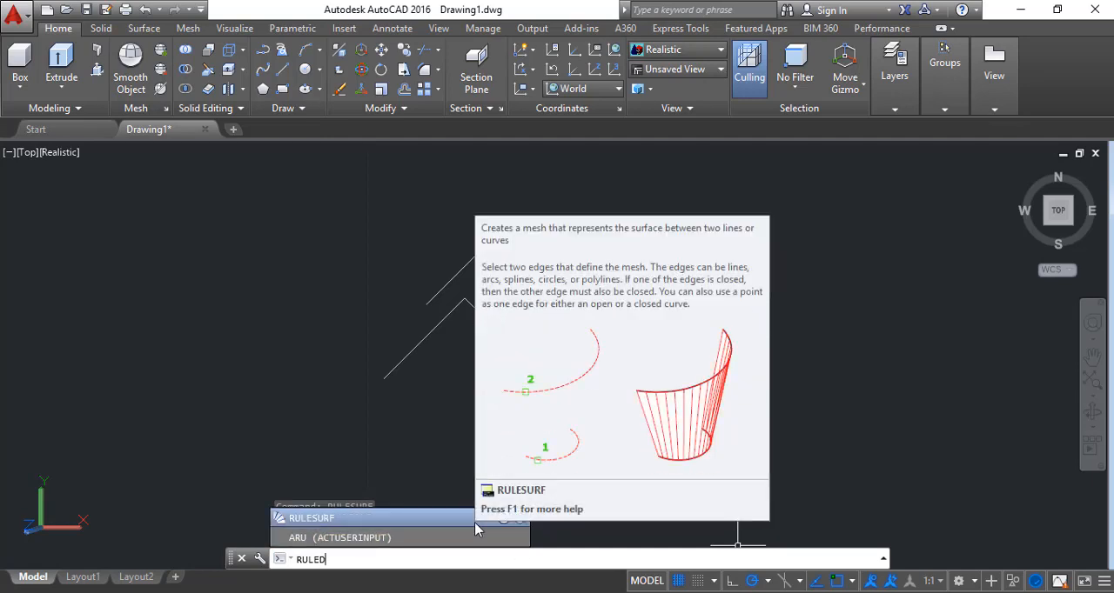
Create a ruled mesh with RULESURF between the lower and the shifted upper zigzag polyline, and show it selected in SE isometric view
click(454, 522)
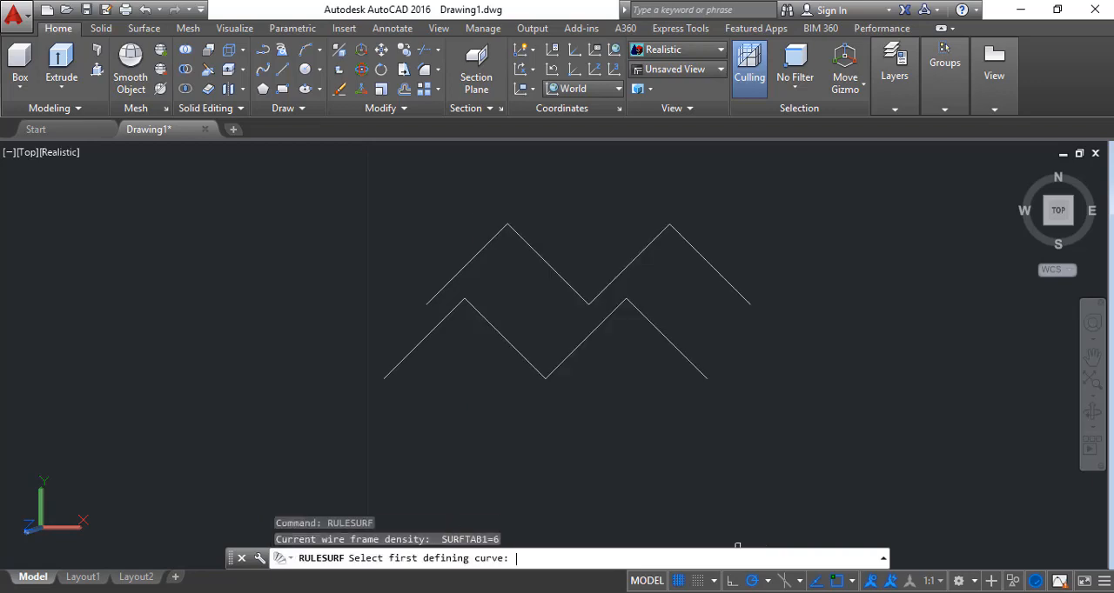
click(409, 355)
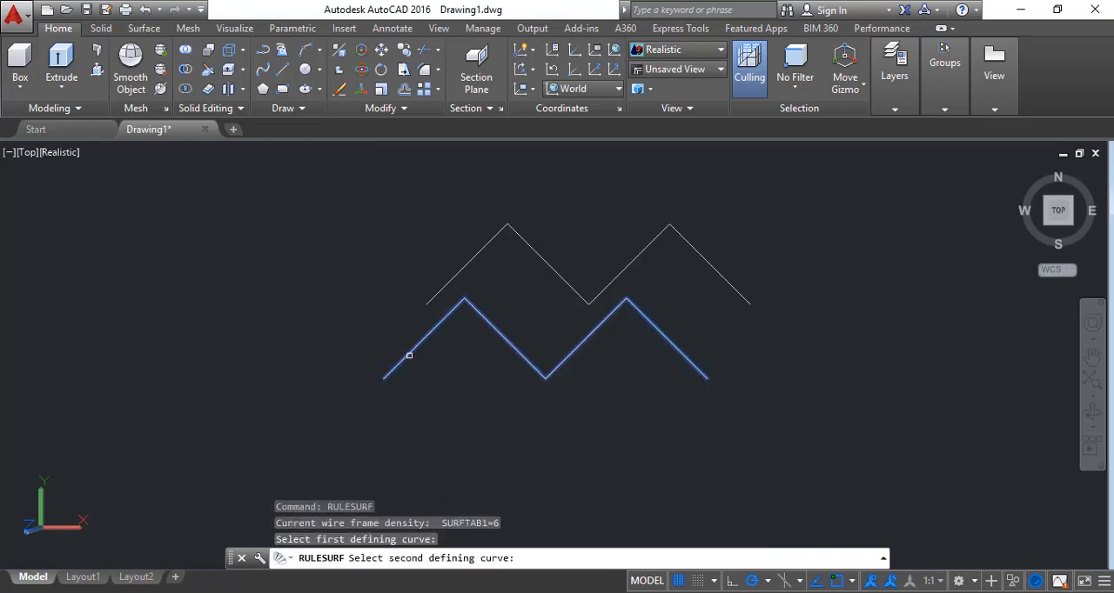
click(429, 296)
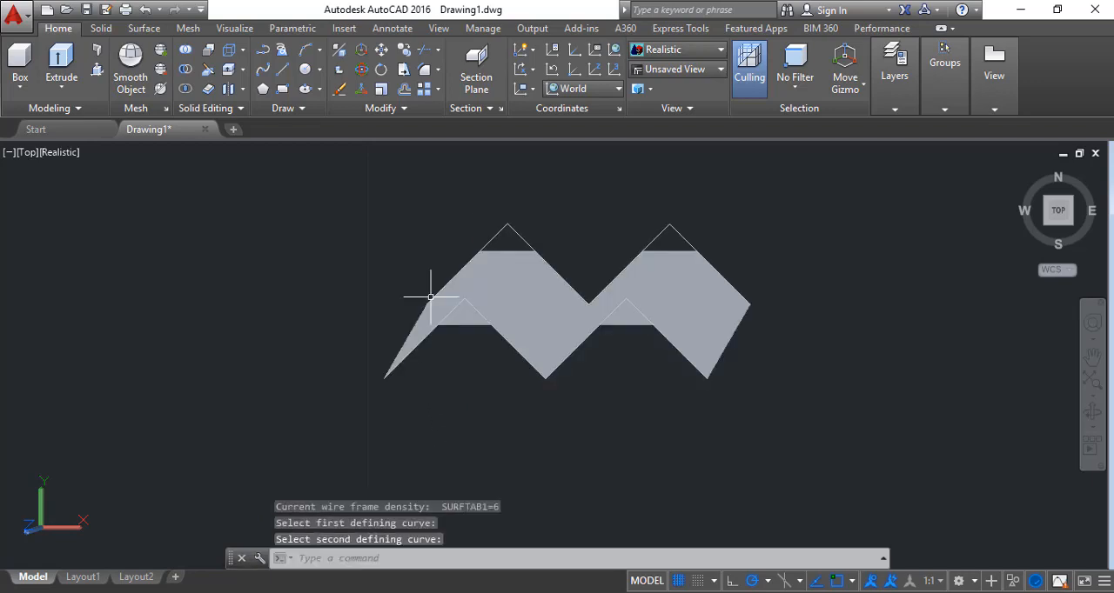
click(696, 309)
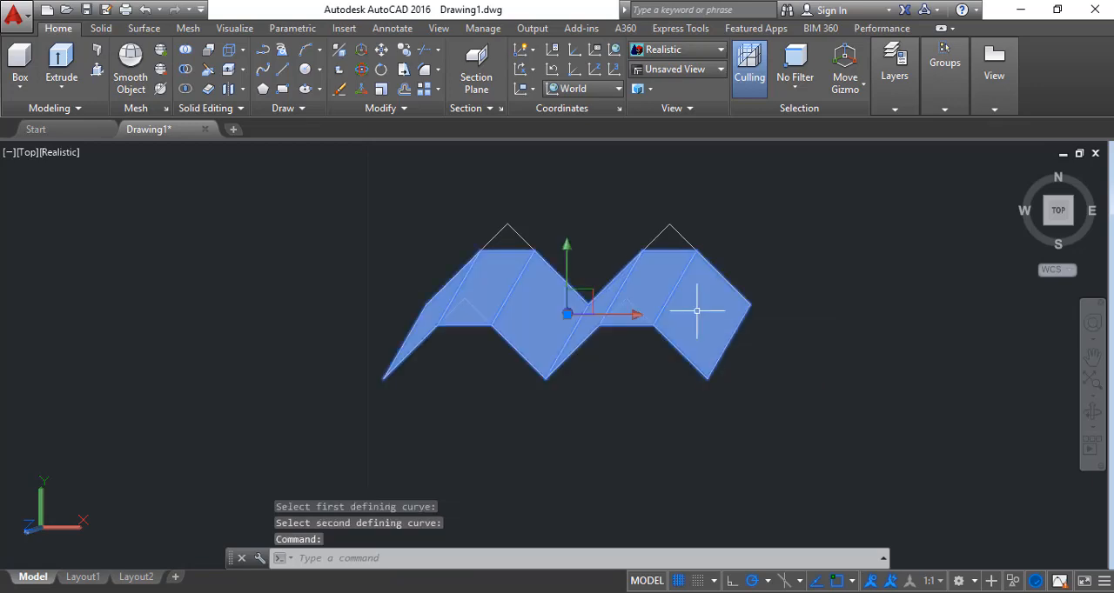
click(1070, 225)
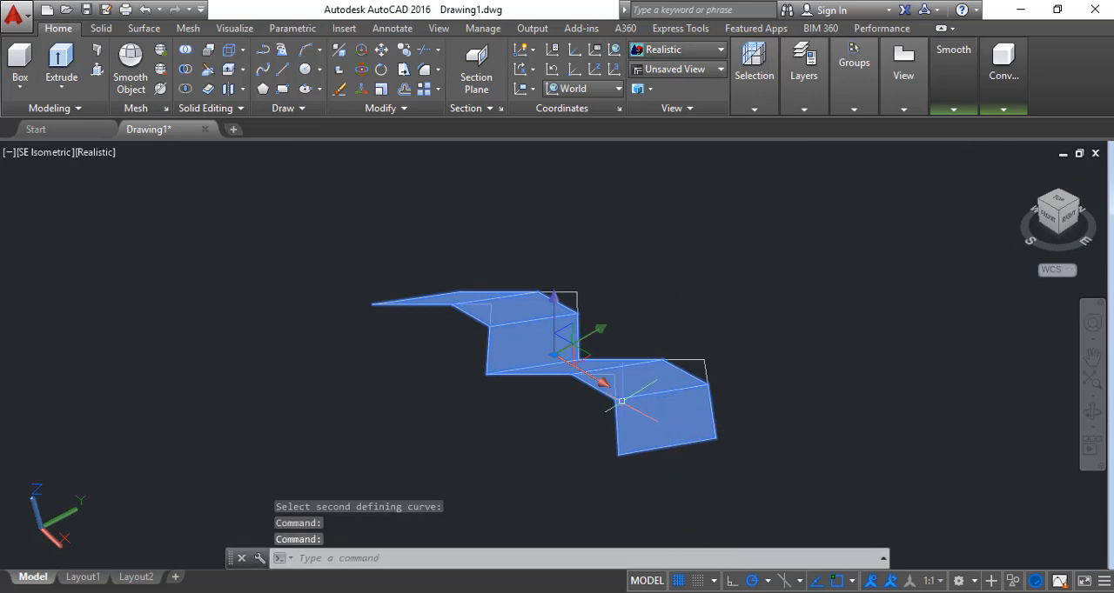
Undo the last view change, zoom and extrusion of the I-shaped profile
key(ctrl+z)
key(ctrl+z)
key(ctrl+z)
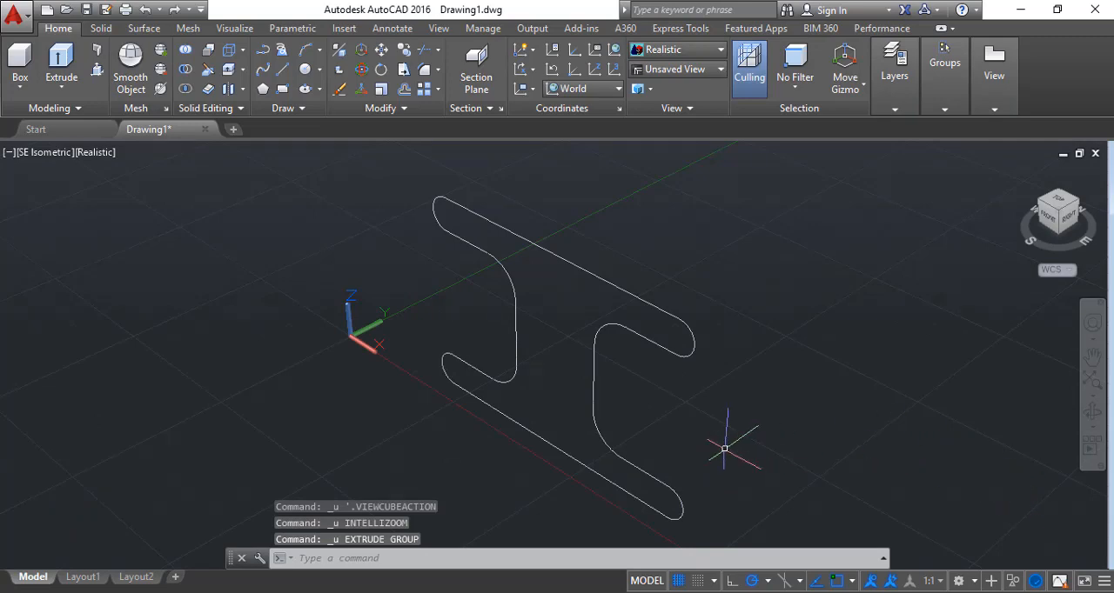
click(527, 560)
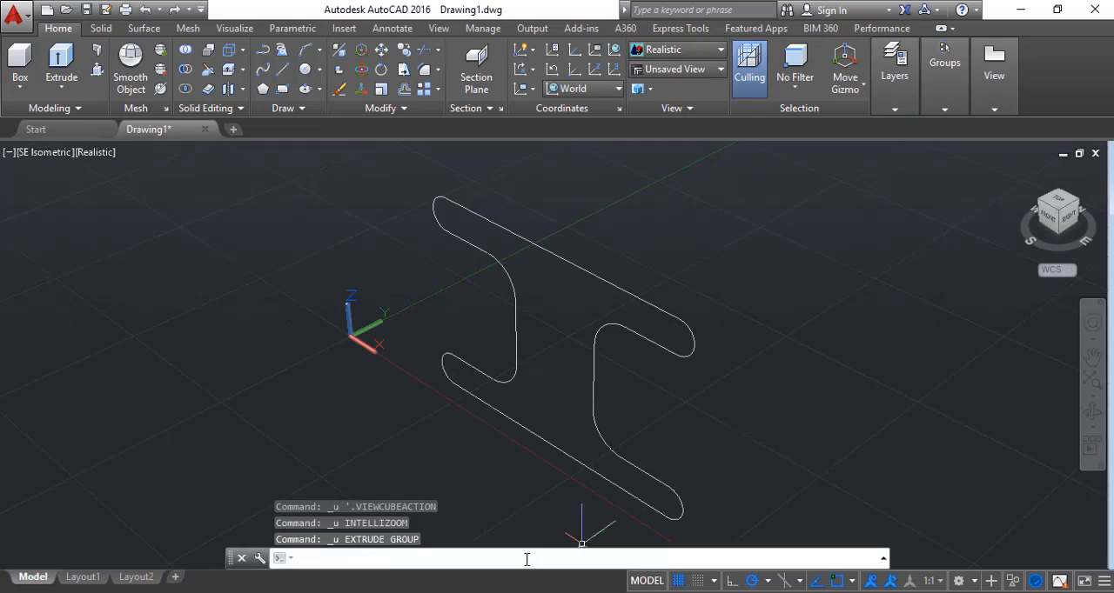
text(TAB)
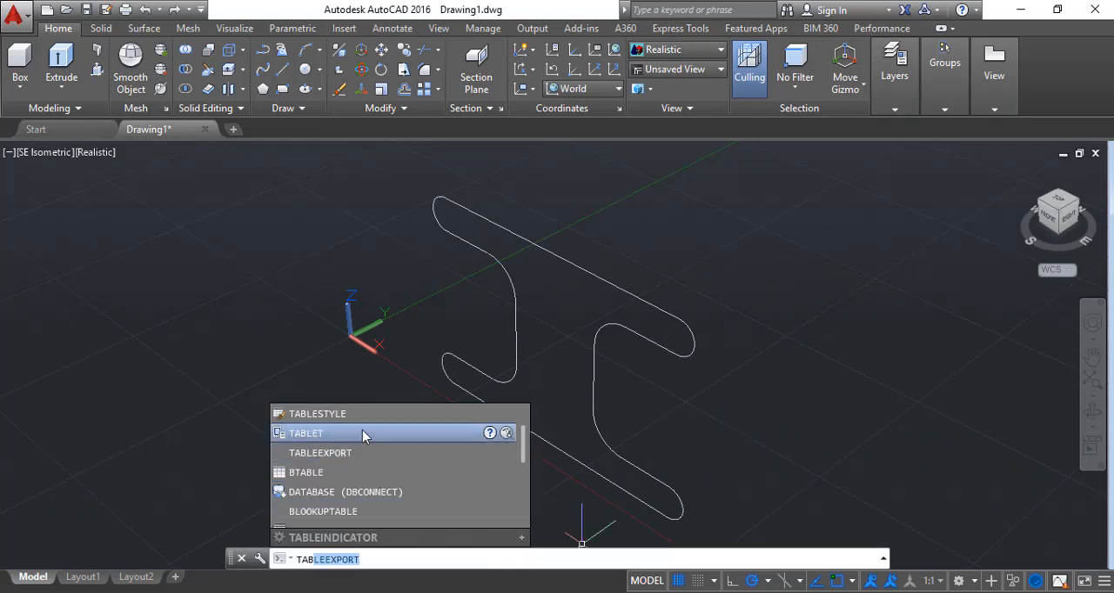
scroll(386, 461, up, 1)
click(313, 415)
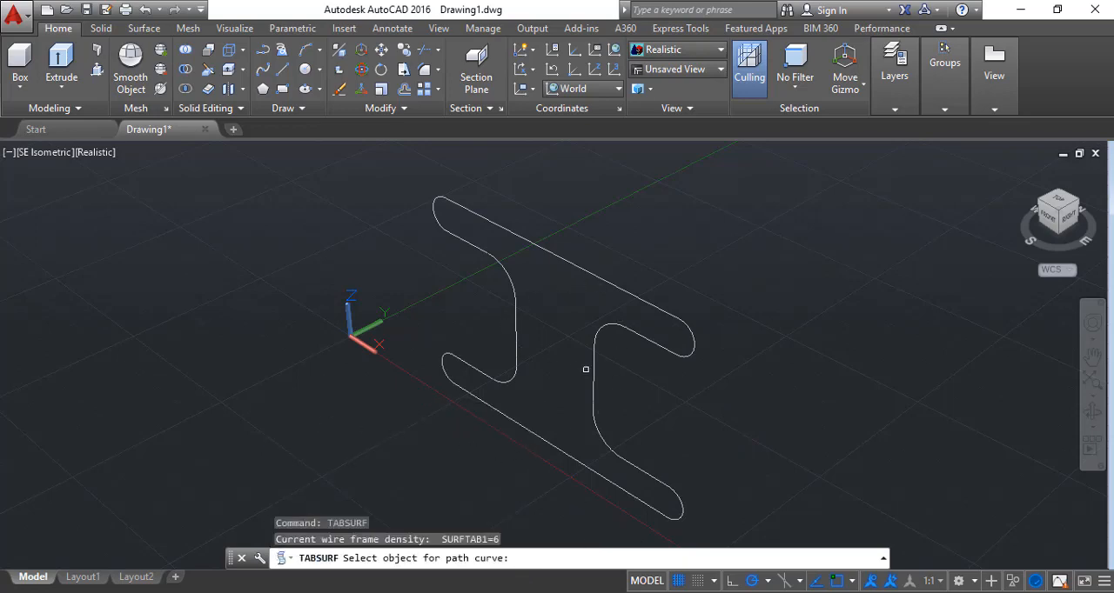
key(Escape)
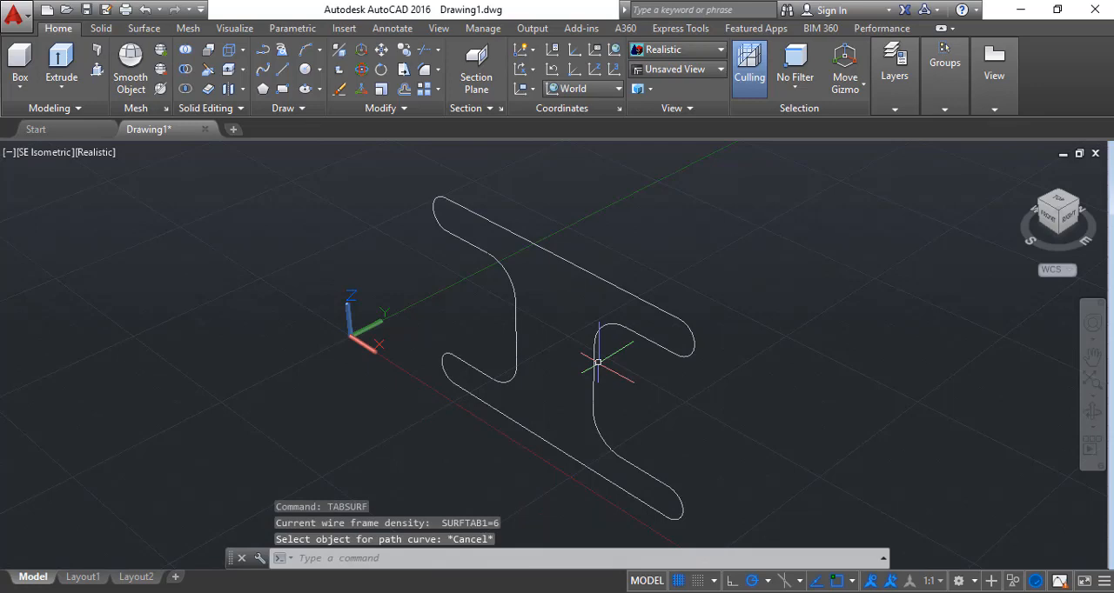
Step back and forth through the profile's join and erase operations, and undo its -100 extrusion
key(ctrl+z)
key(ctrl+z)
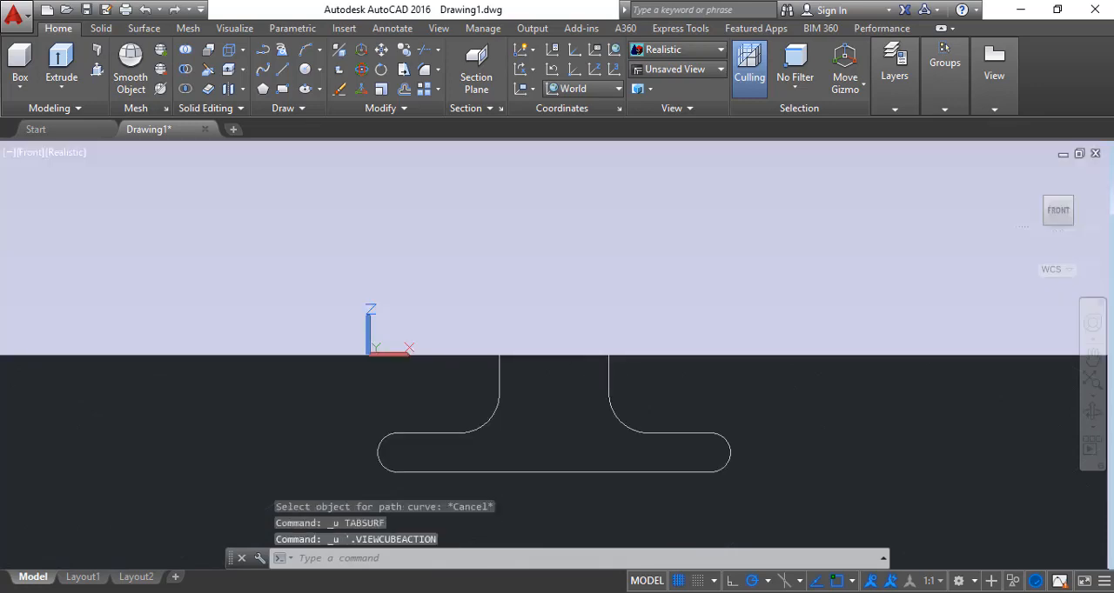
key(ctrl+z)
key(ctrl+z)
key(ctrl+z)
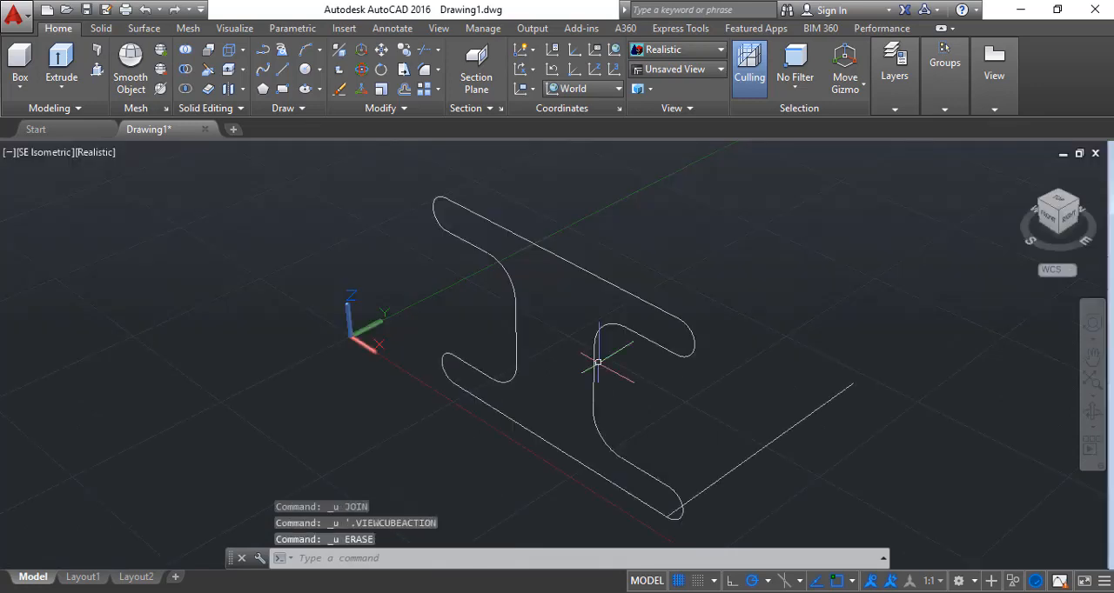
key(ctrl+z)
key(ctrl+z)
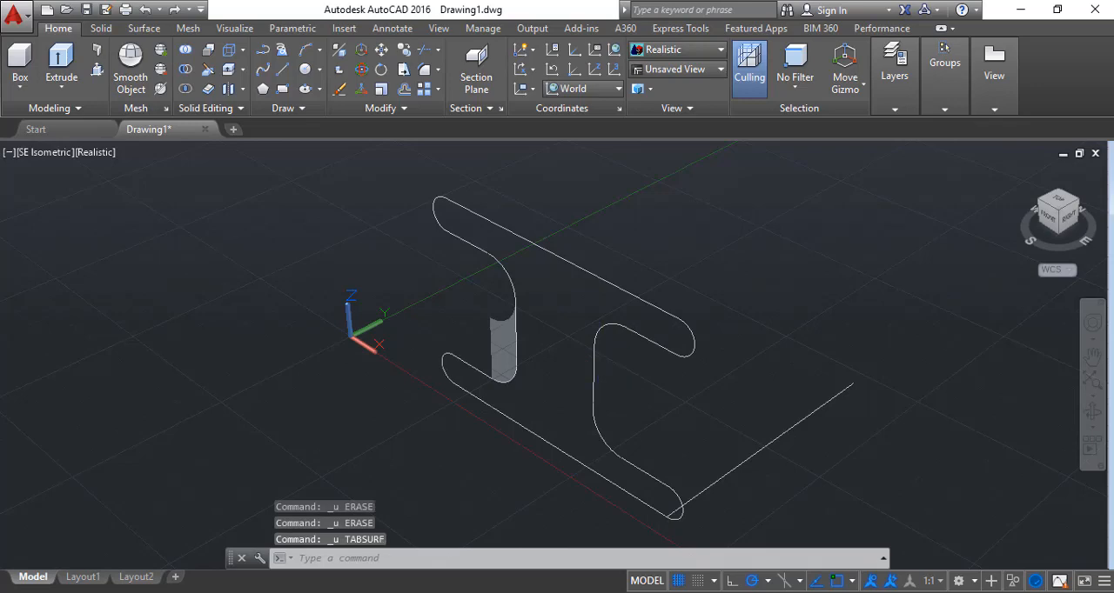
key(ctrl+y)
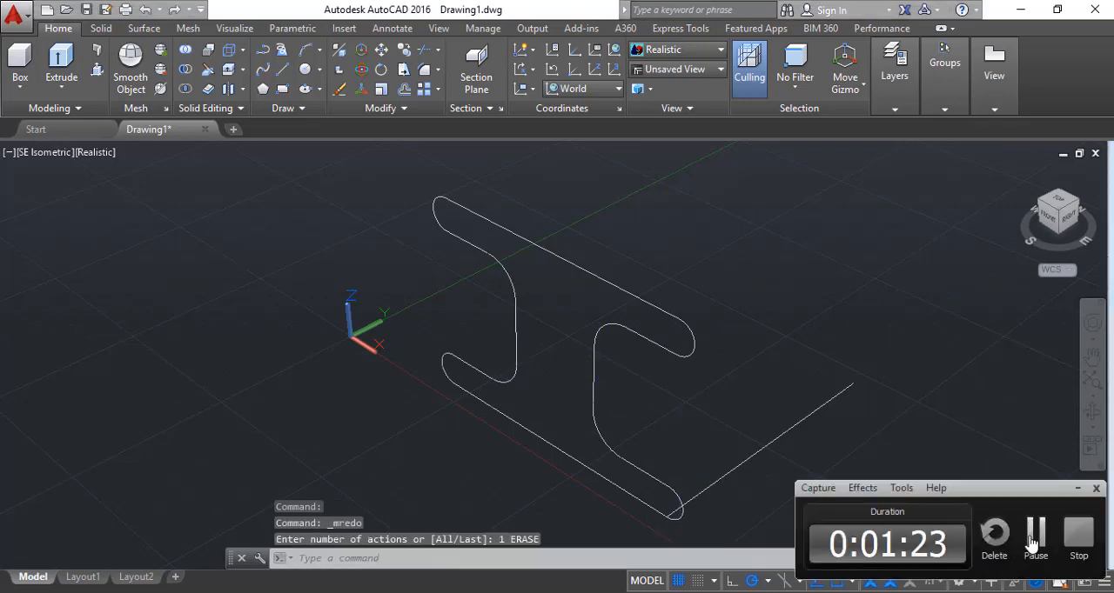
key(ctrl+z)
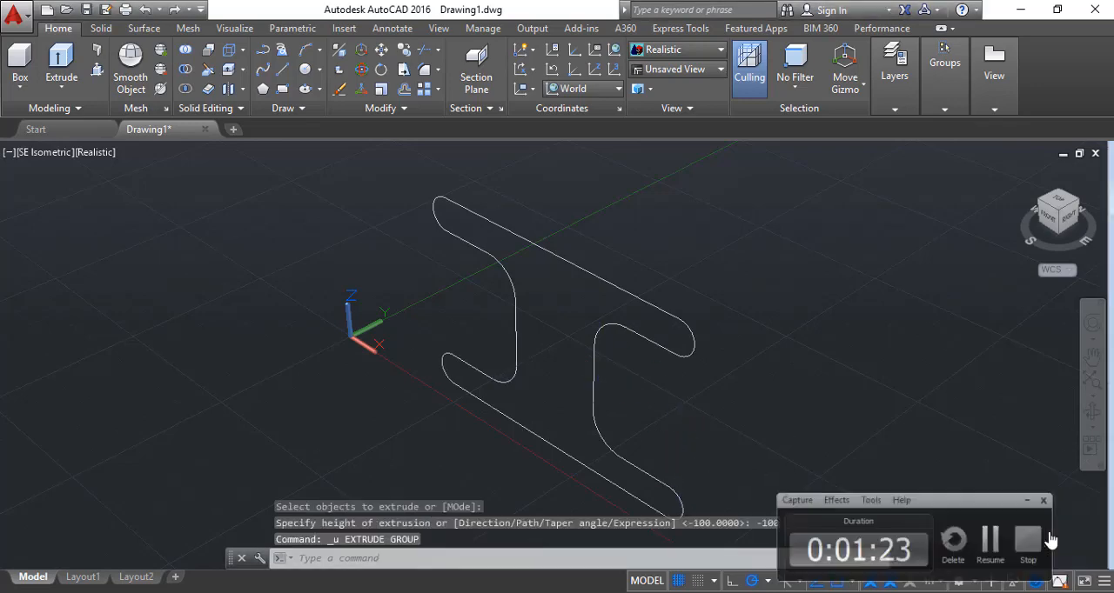
click(676, 555)
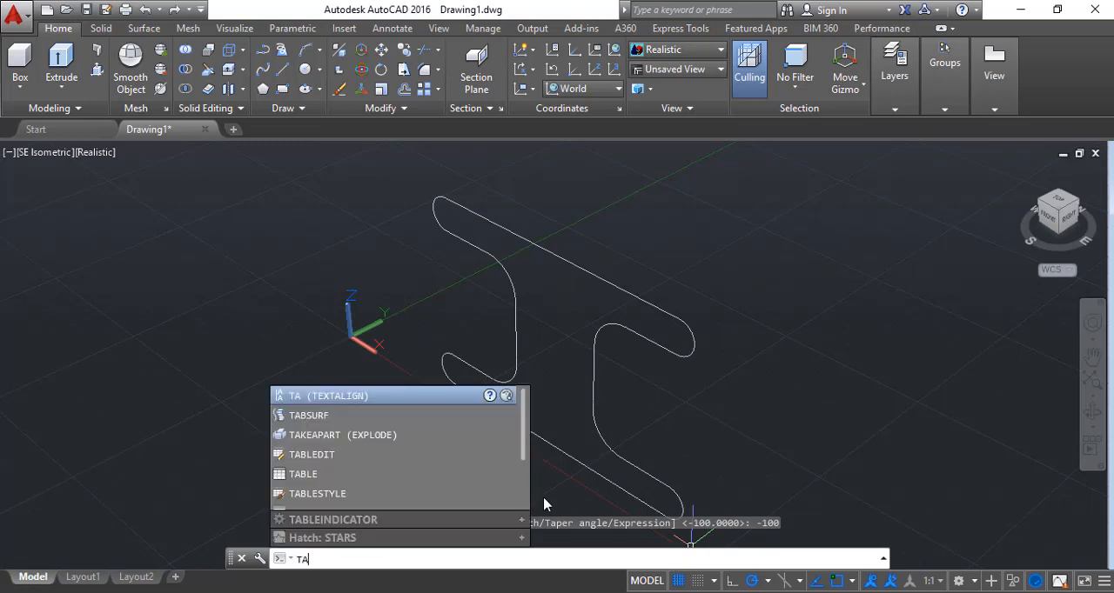
click(420, 417)
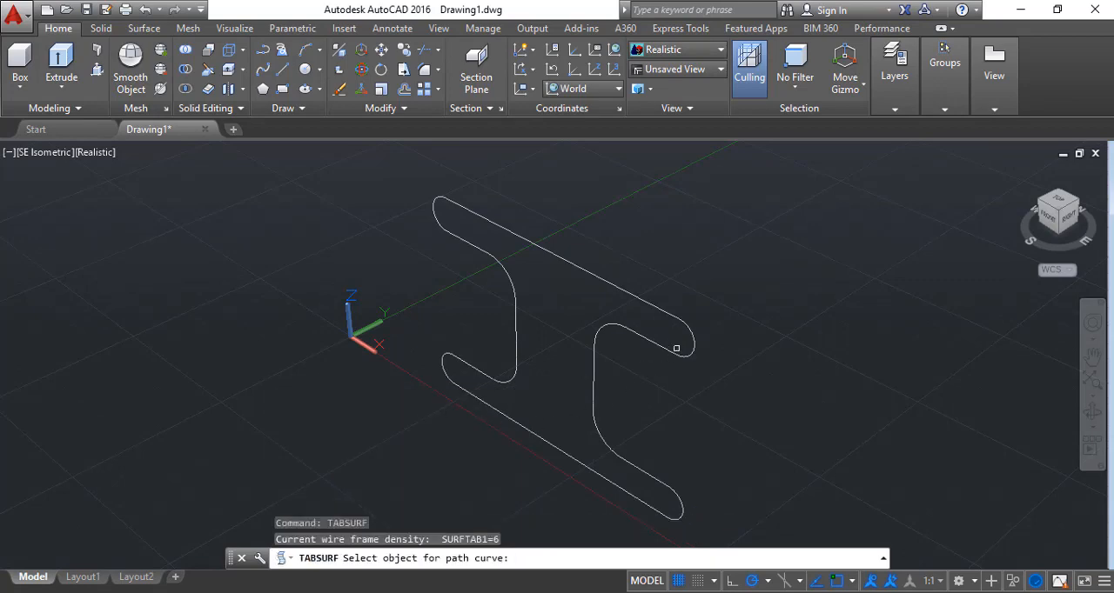
key(Escape)
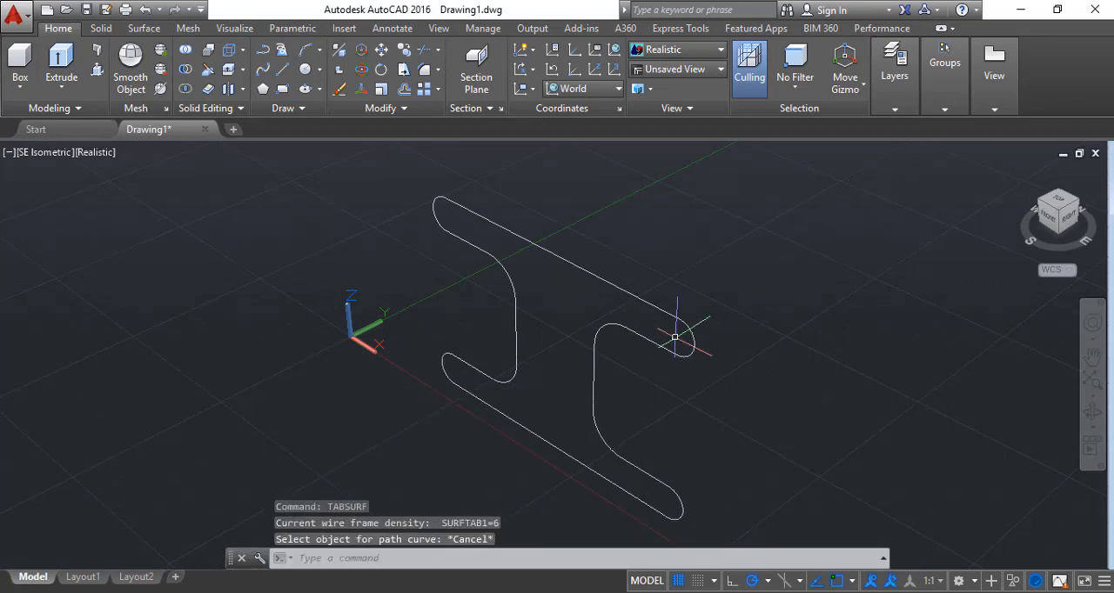
Undo and redo the last TABSURF command and the view change between front and SE isometric
key(ctrl+y)
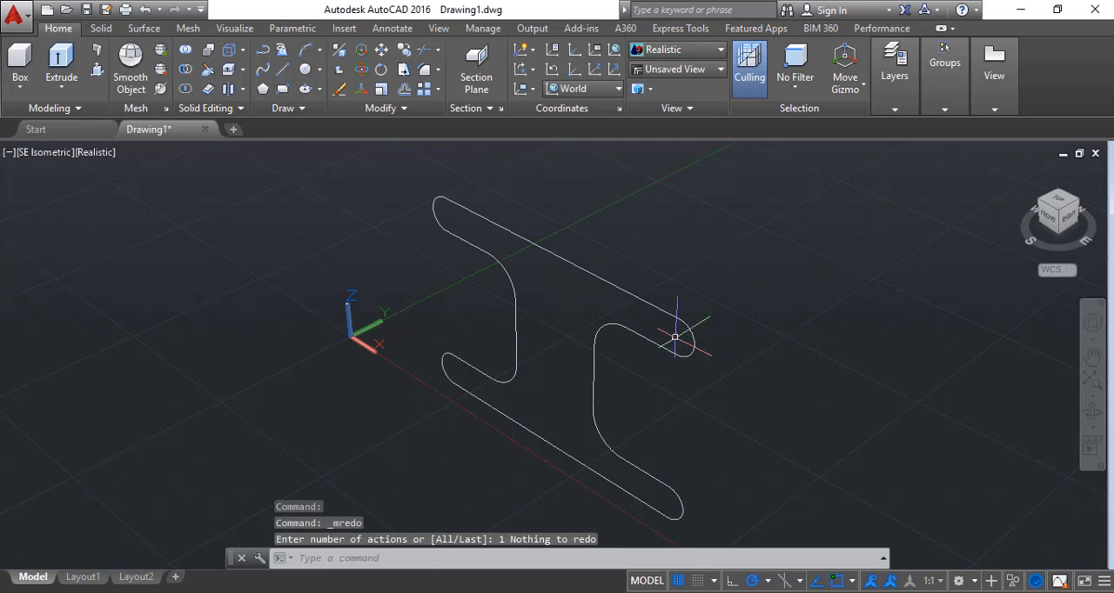
key(ctrl+z)
key(ctrl+y)
key(ctrl+y)
key(ctrl+z)
key(ctrl+z)
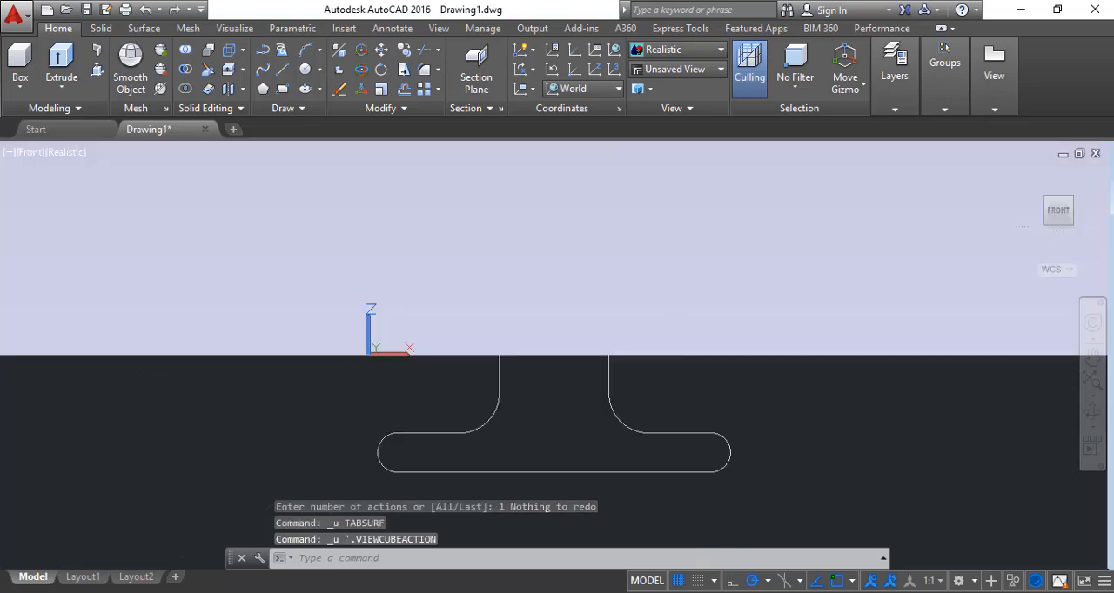
key(ctrl+y)
key(ctrl+y)
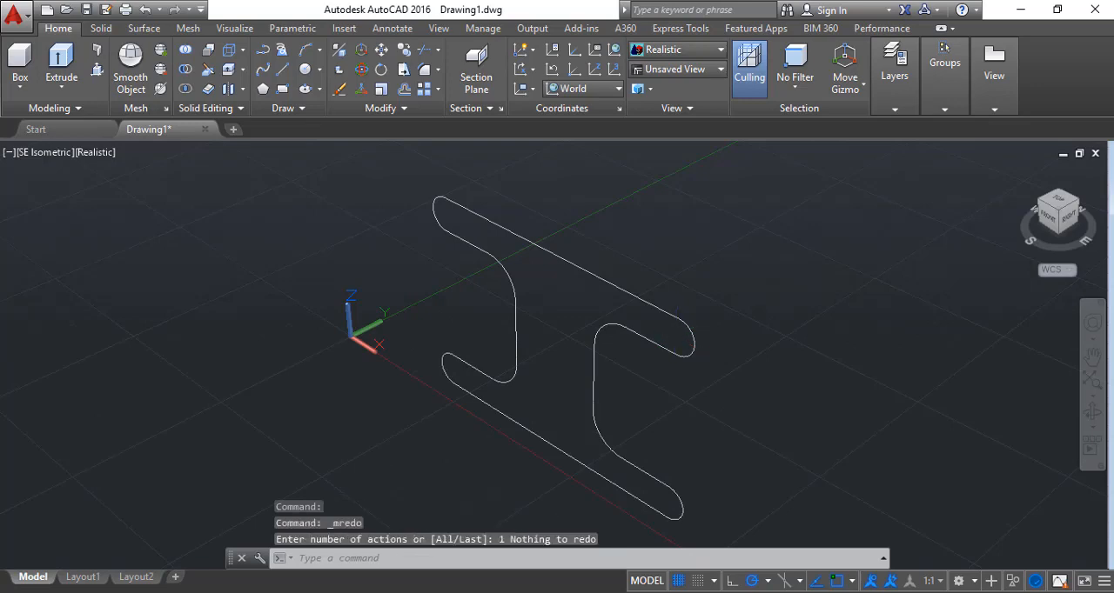
click(668, 341)
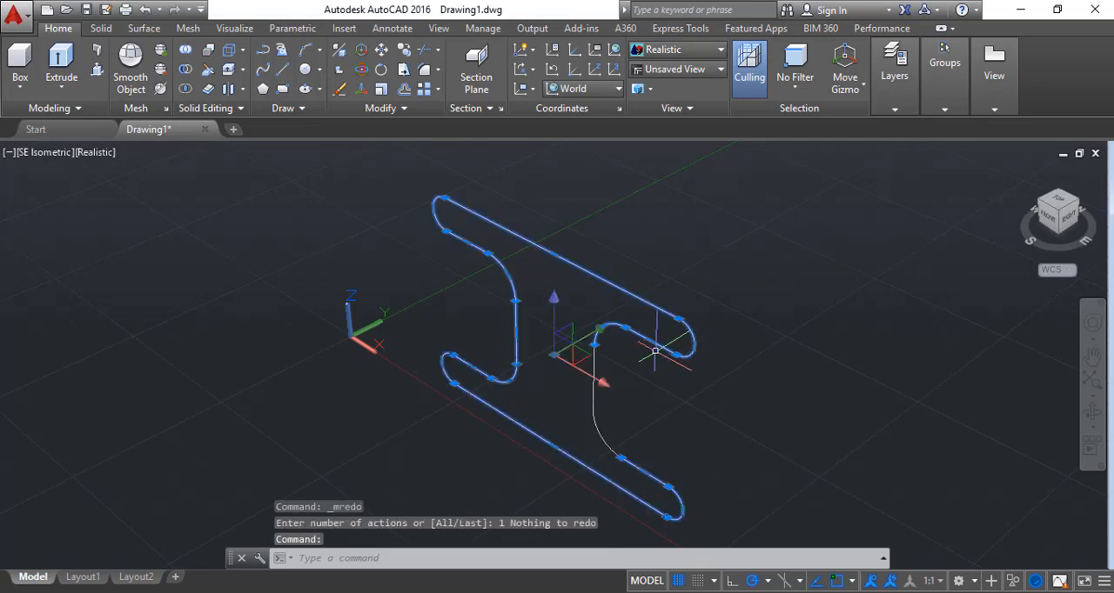
click(593, 394)
text(TAB)
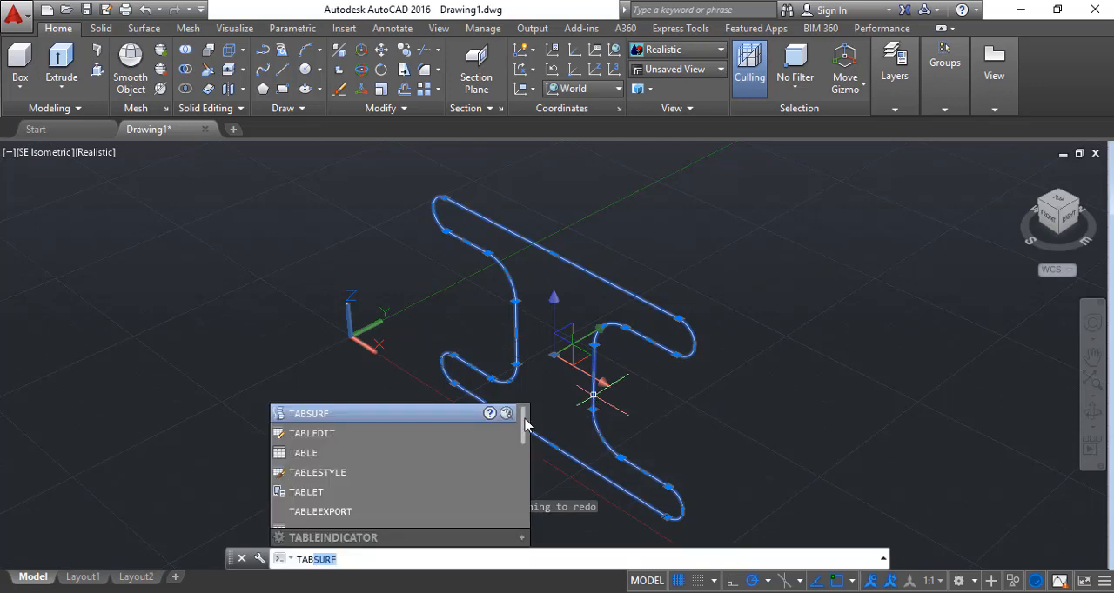
click(438, 413)
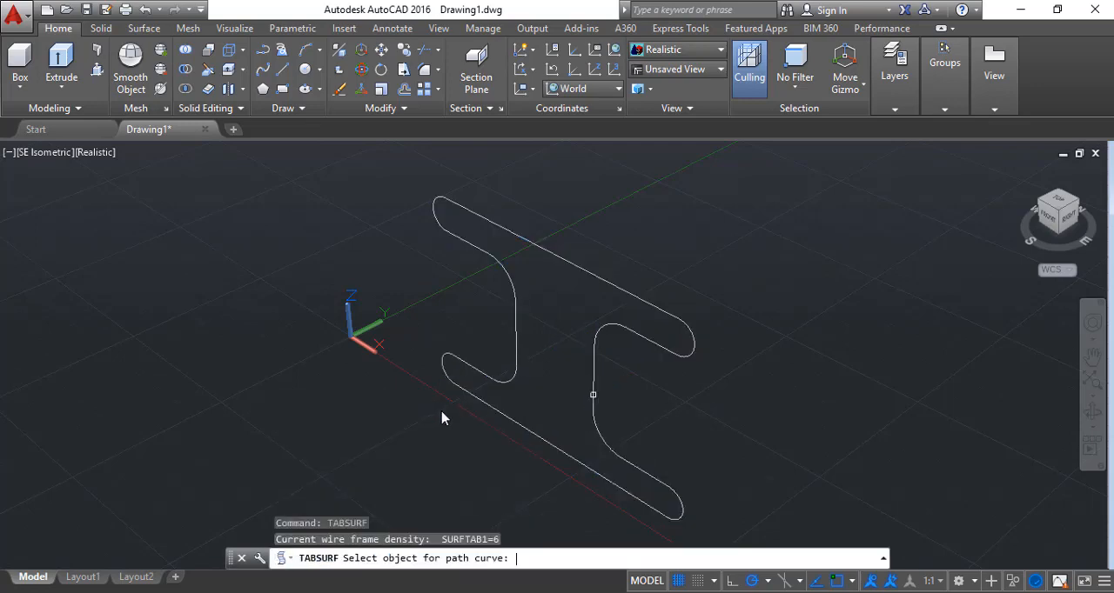
click(657, 310)
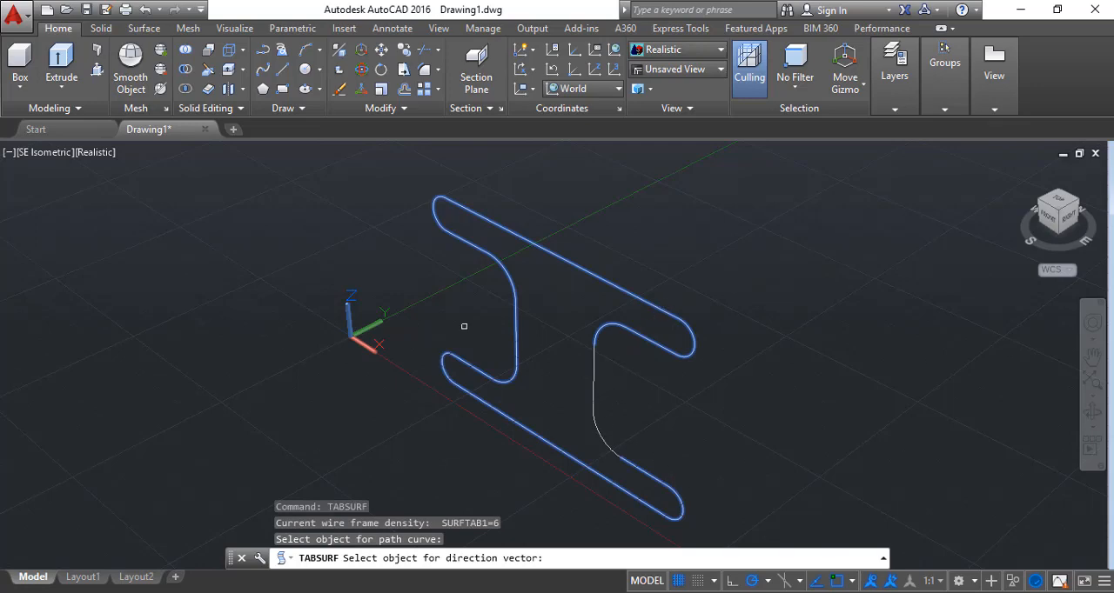
key(Escape)
Draw a 100-unit line from the lower corner of the I-shaped profile, running along the Y direction
click(282, 69)
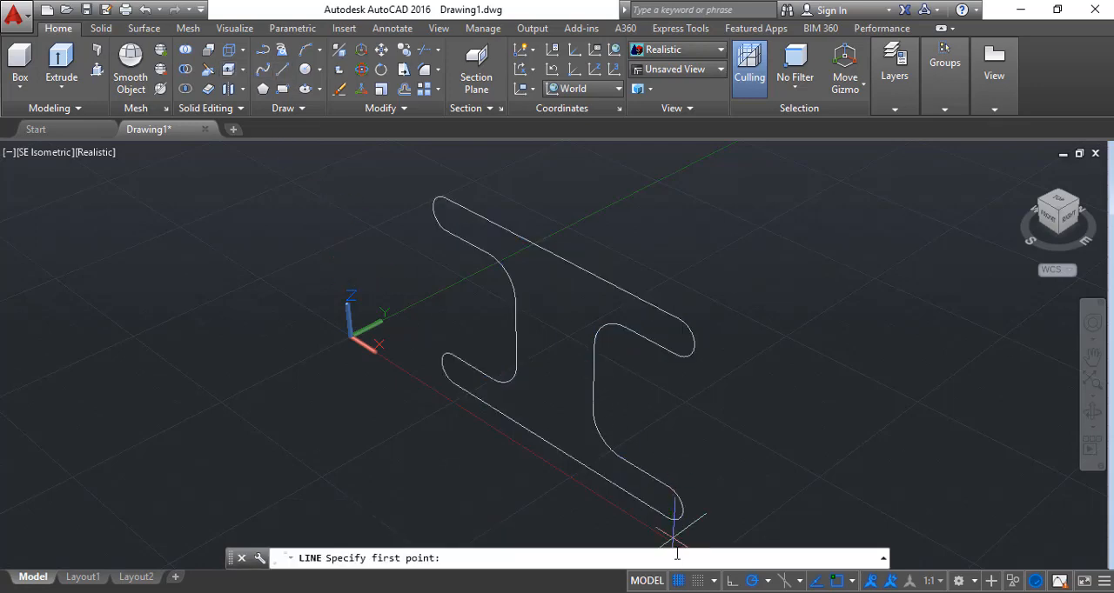
click(670, 517)
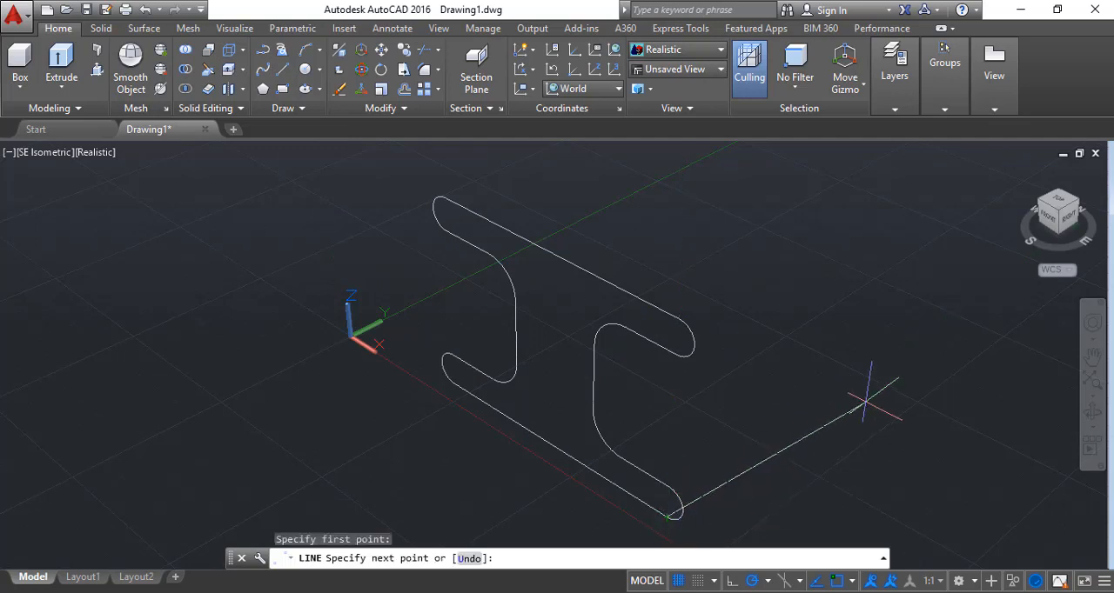
text(100)
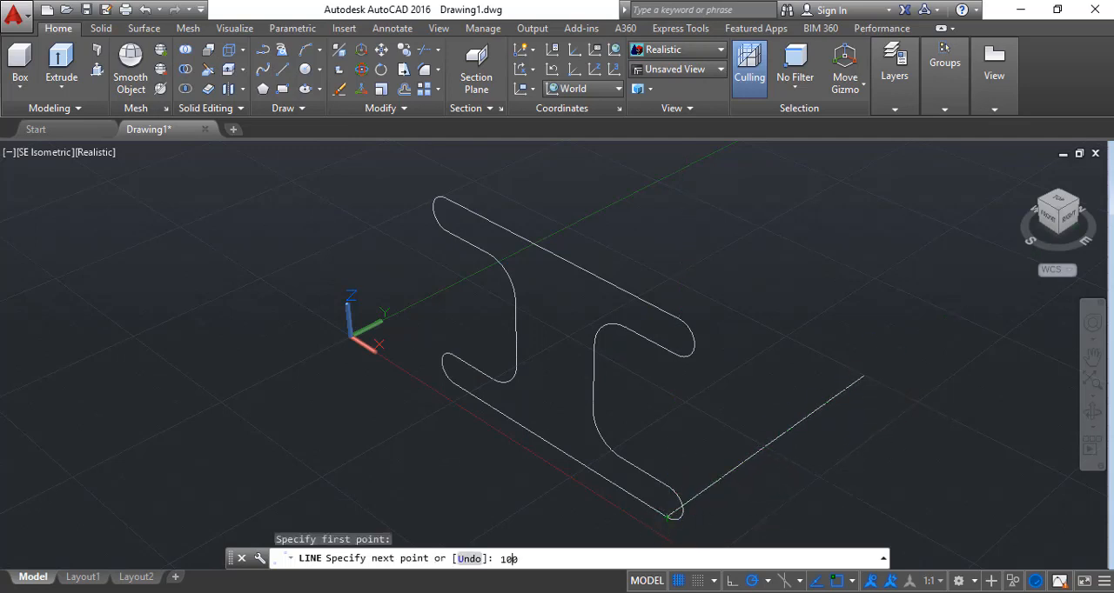
key(Return)
key(Escape)
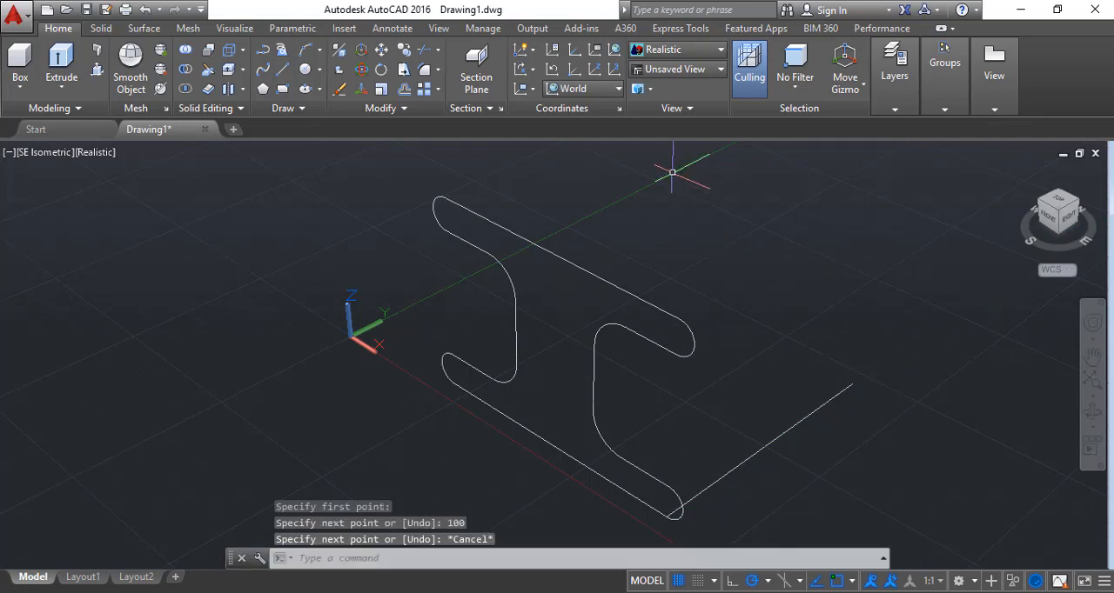
Create a tabulated mesh with TABSURF from the profile's joined main curve, using the 100-unit line as direction vector
click(410, 561)
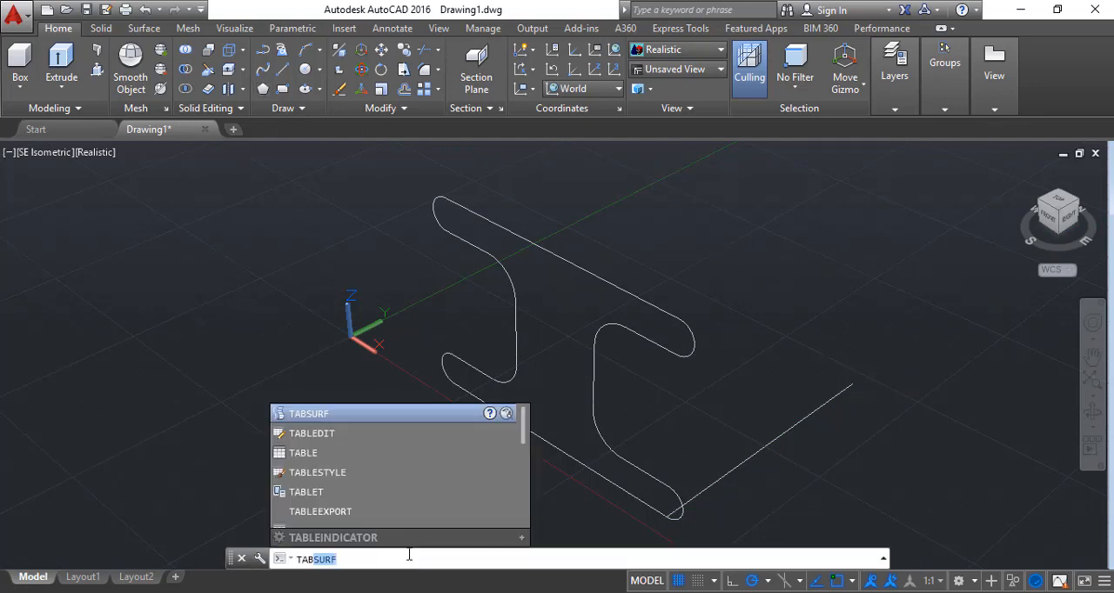
scroll(368, 452, down, 1)
scroll(366, 421, up, 1)
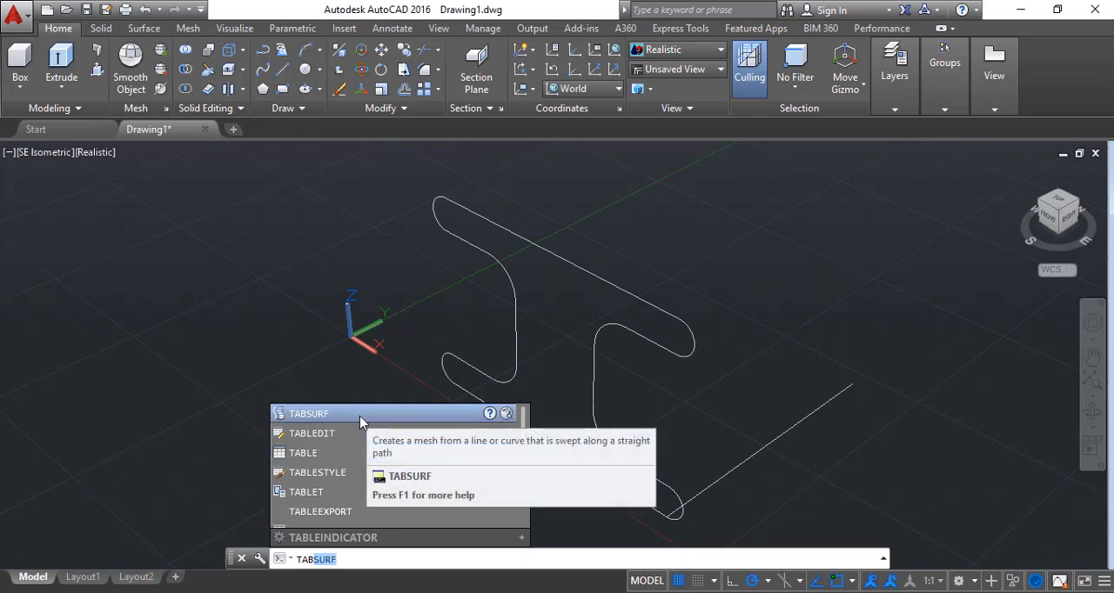
click(365, 416)
click(684, 322)
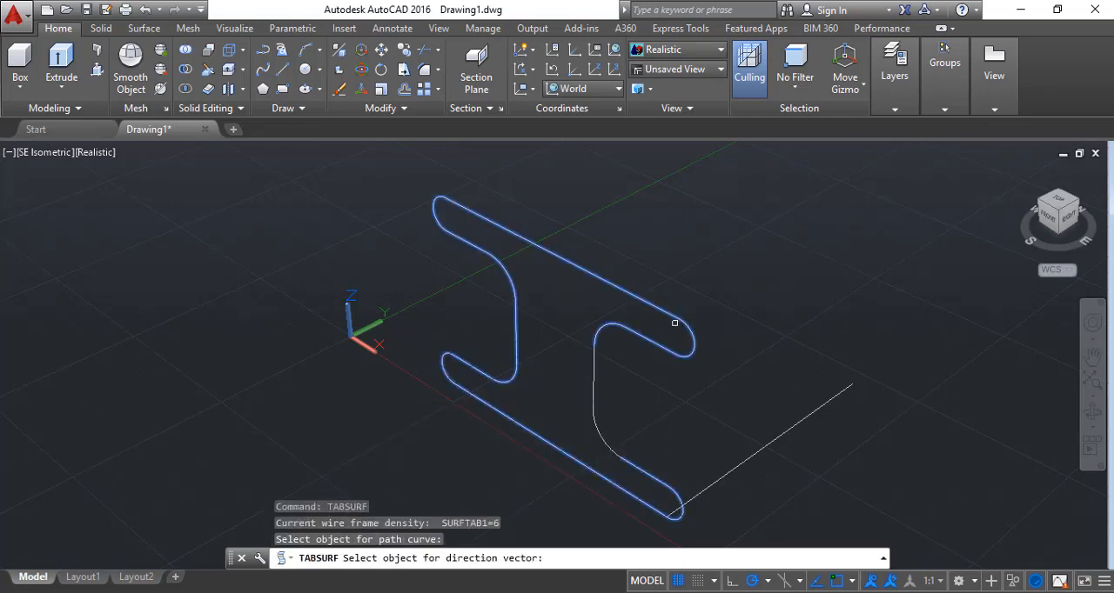
click(852, 385)
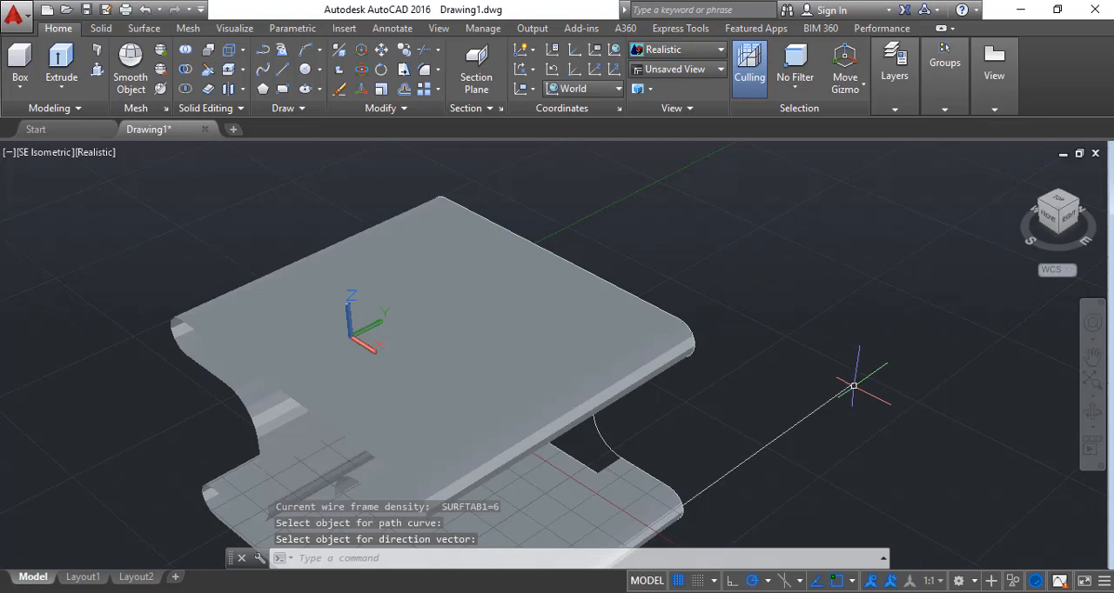
Create a second TABSURF mesh from the profile's remaining web curve along the same direction line, and check the shape from the front and above
click(1092, 356)
drag(911, 402, 925, 319)
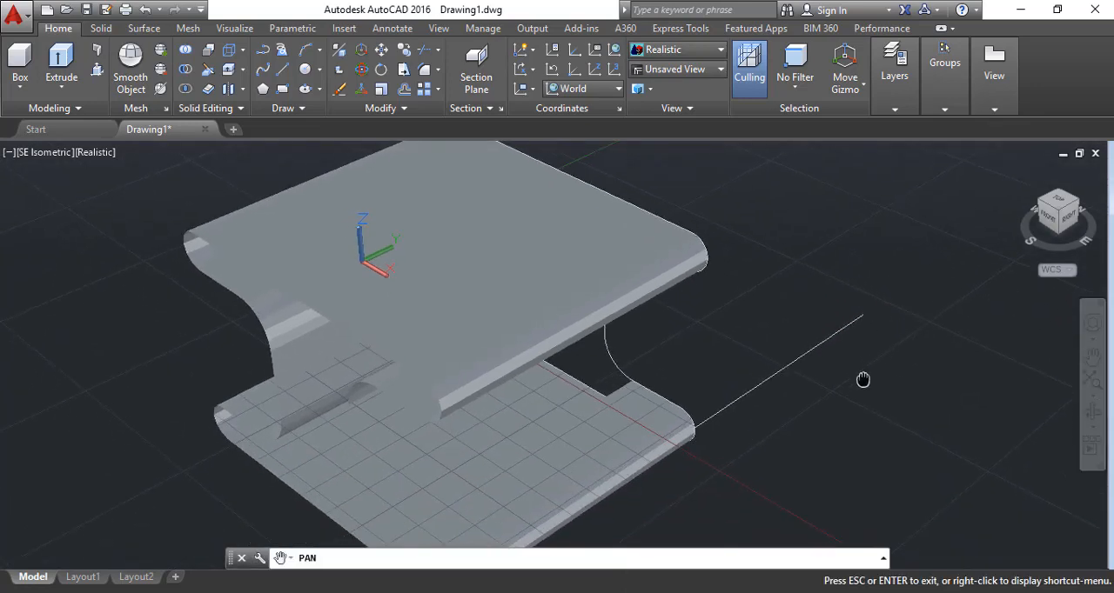
drag(863, 379, 912, 345)
key(Escape)
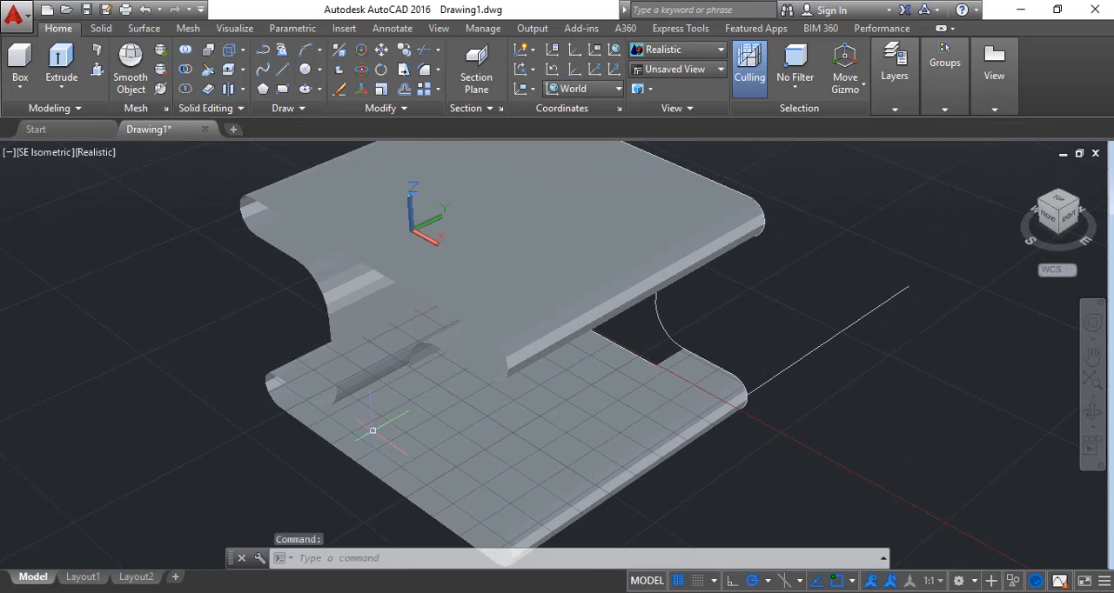
click(408, 557)
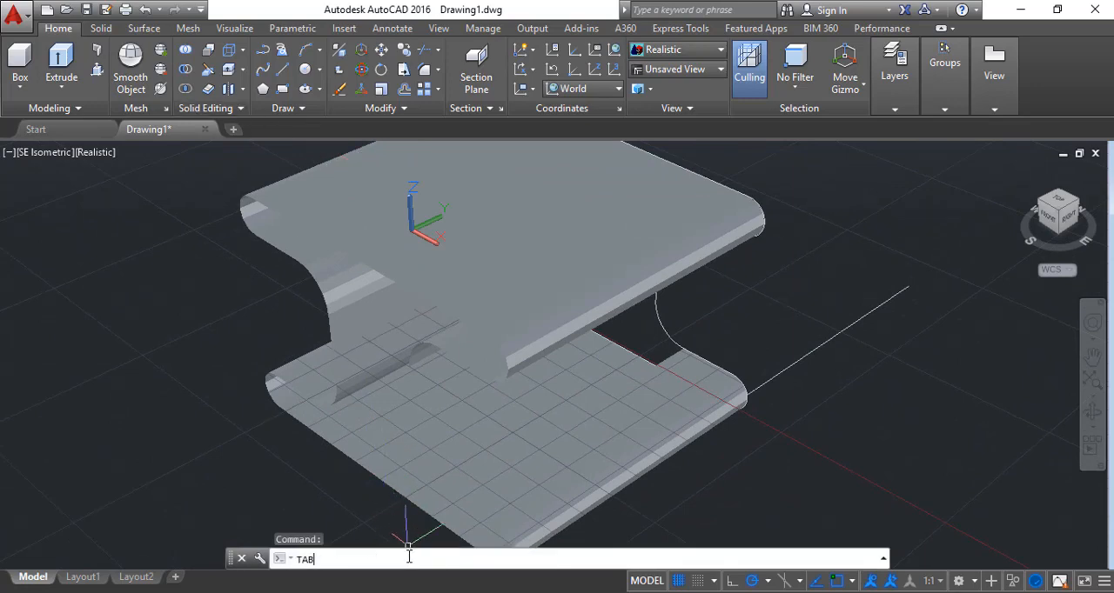
text(TAB)
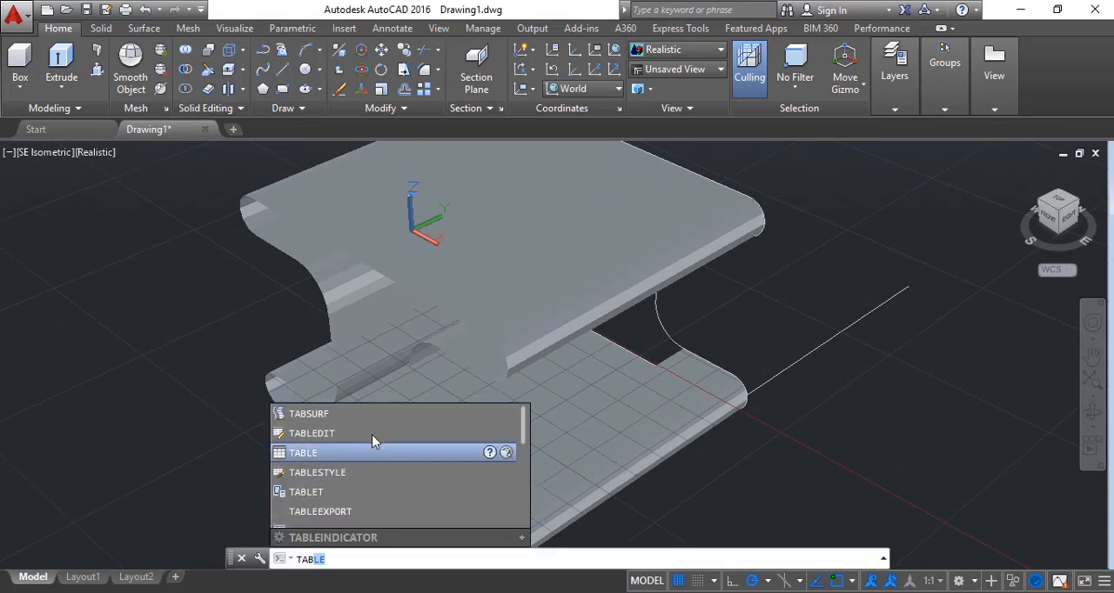
click(312, 414)
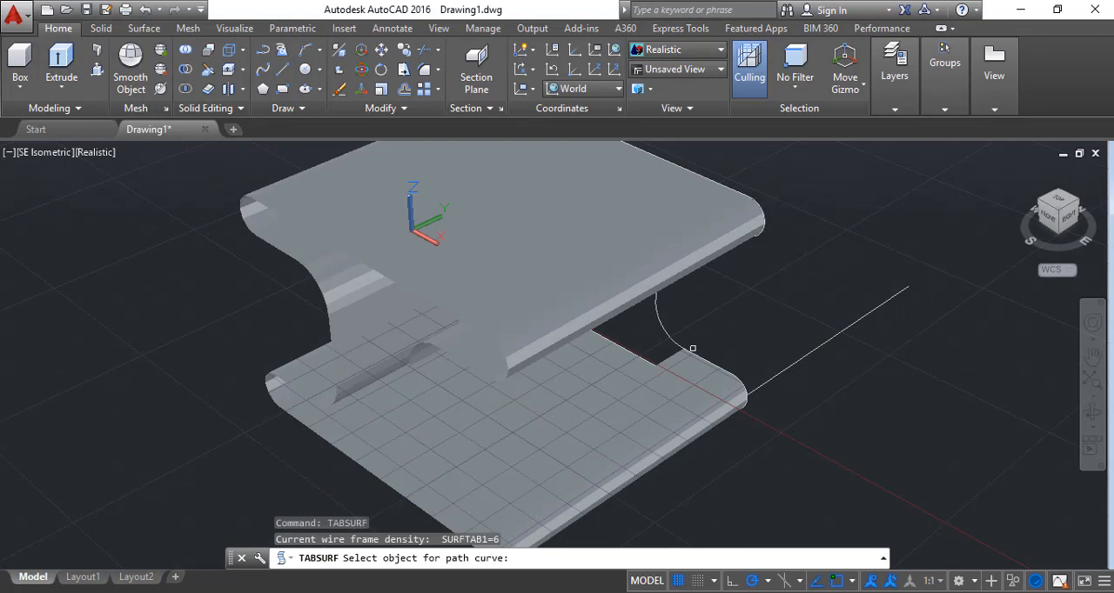
click(661, 323)
click(848, 326)
scroll(847, 327, down, 3)
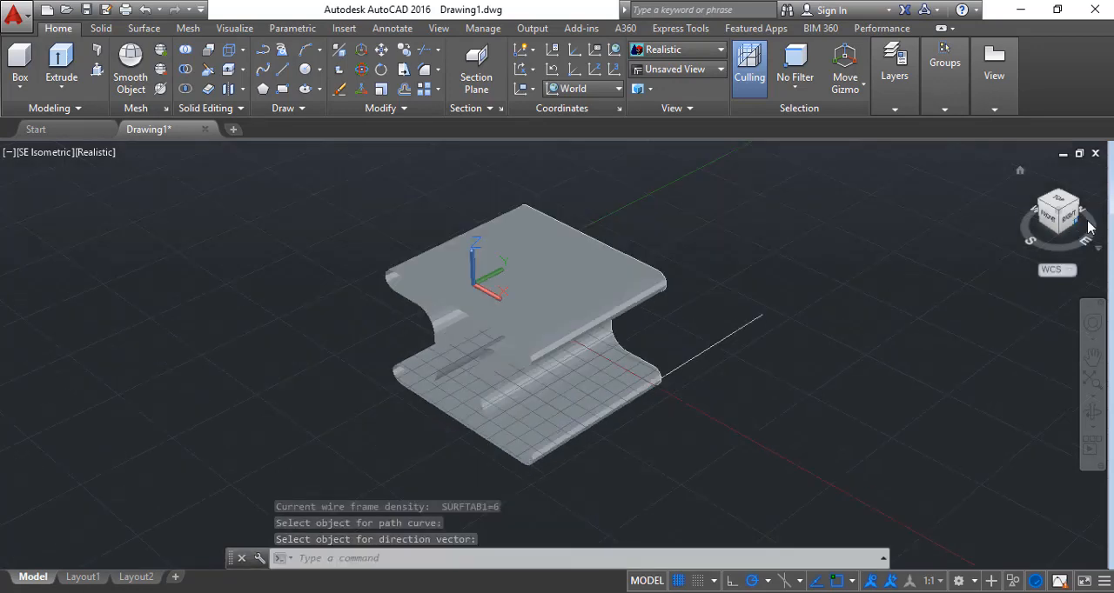
click(1048, 218)
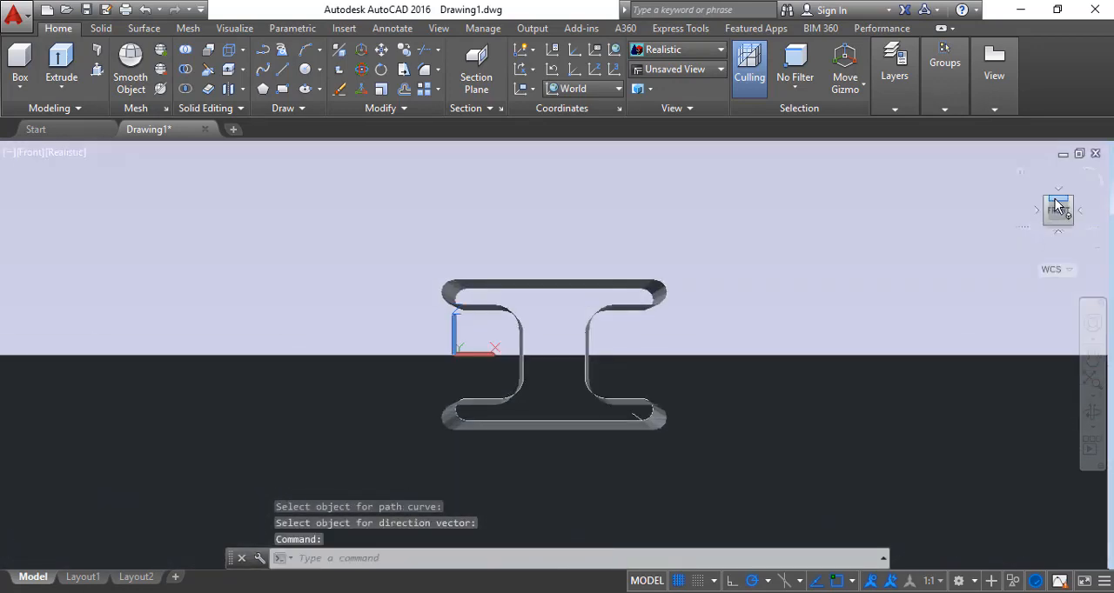
click(1056, 201)
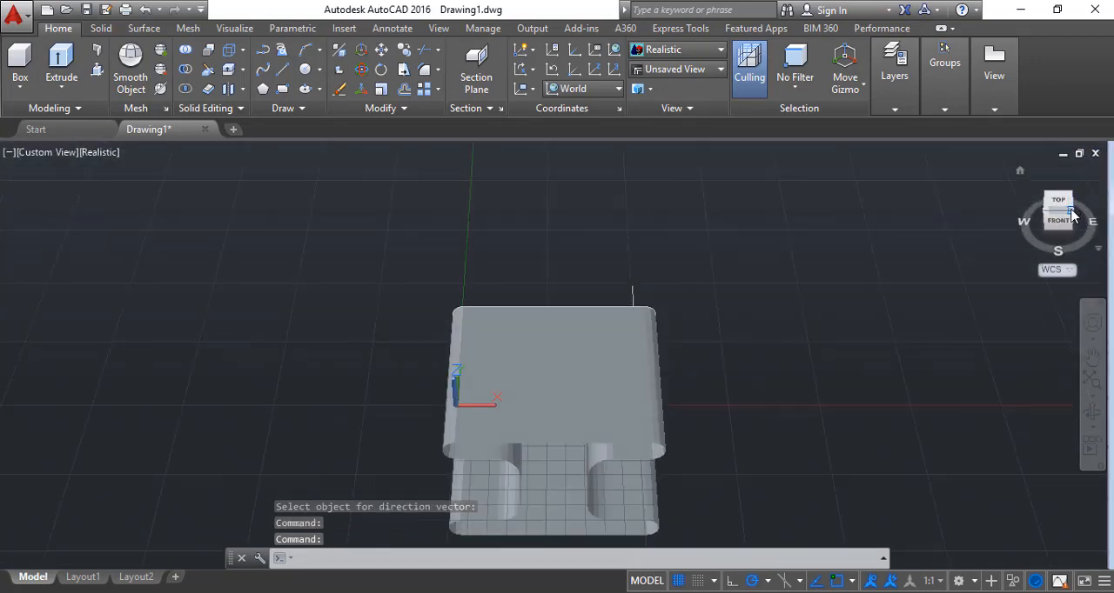
click(1079, 211)
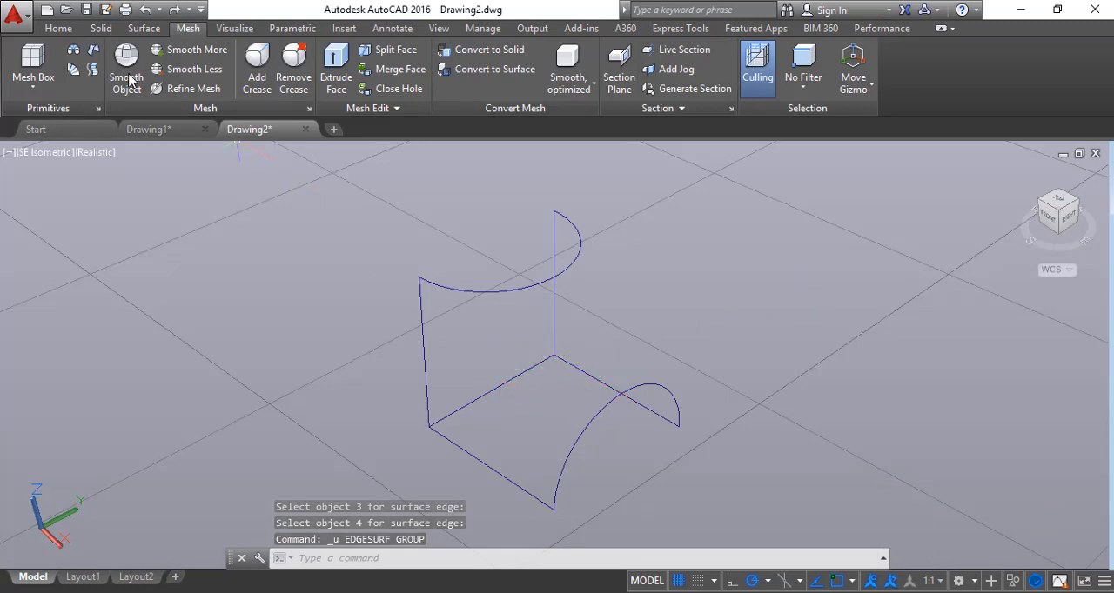
Create an EDGESURF mesh from the upright frame's side line, top curve, opposite vertical line and shared base line
click(93, 49)
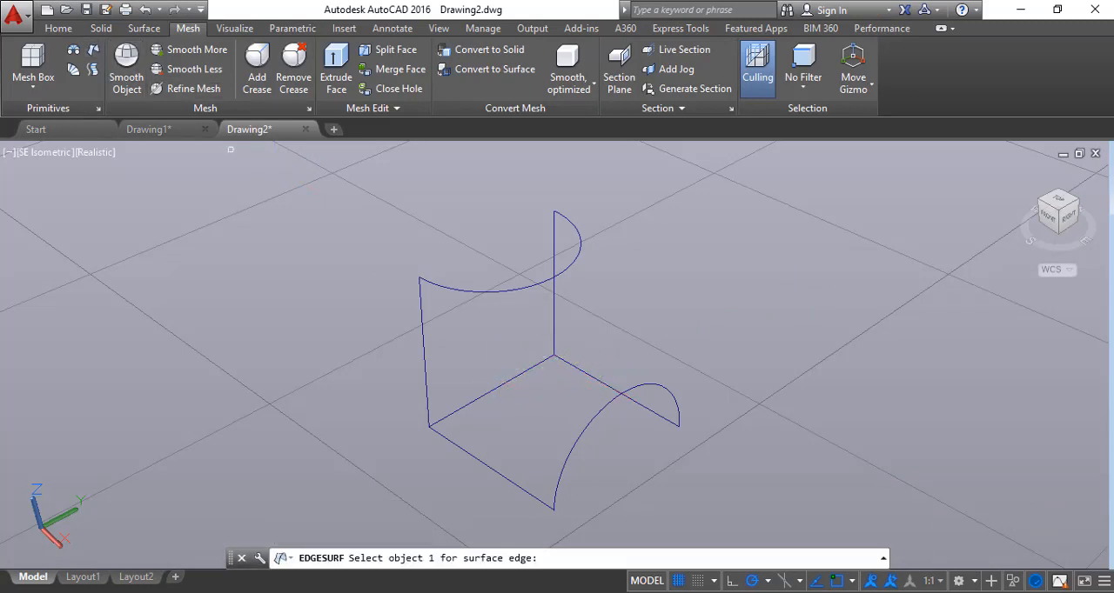
click(422, 342)
click(476, 292)
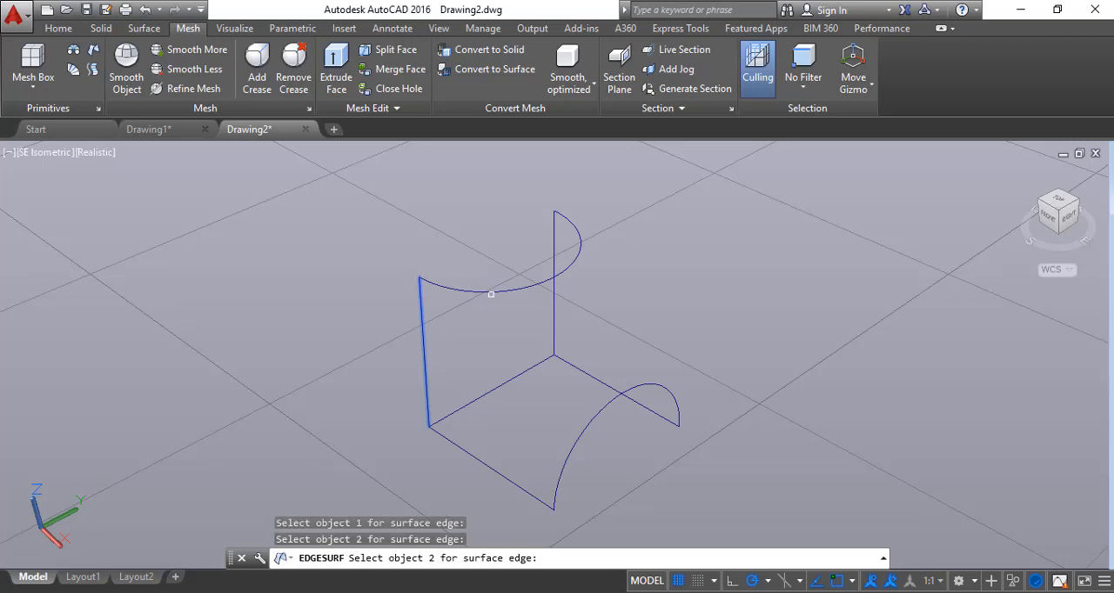
click(490, 295)
click(517, 290)
click(555, 297)
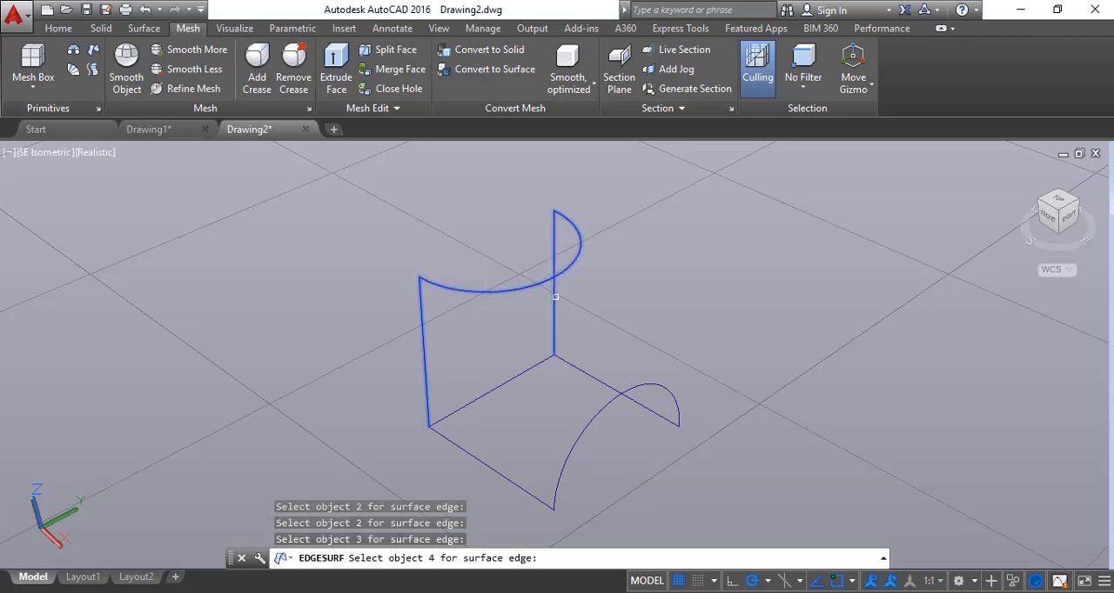
click(512, 378)
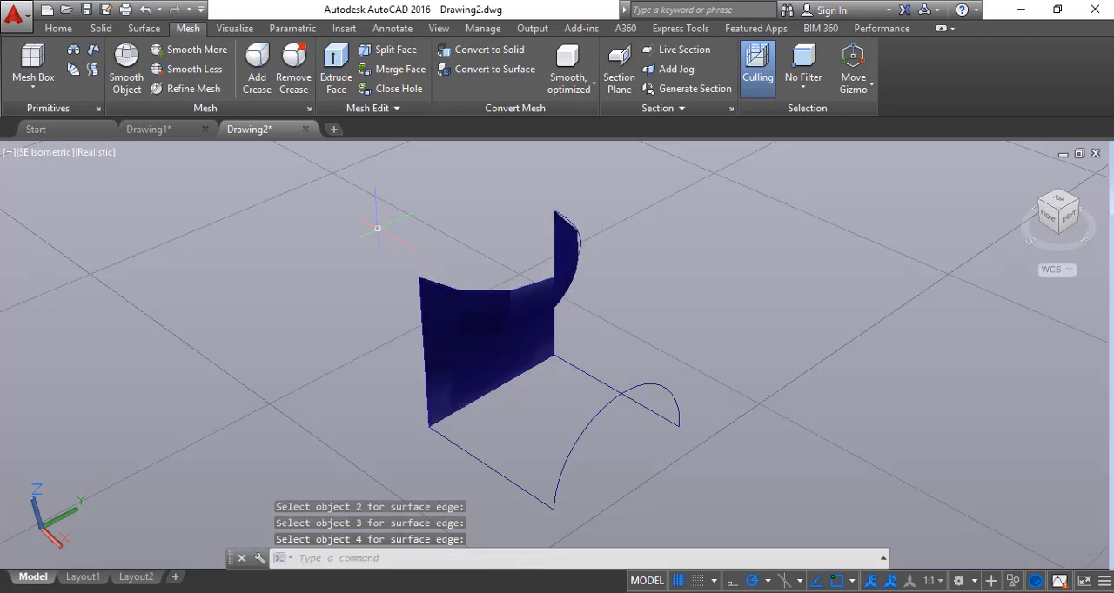
Create a second EDGESURF mesh from the horizontal frame's two side lines, arched curve and shared line, and inspect both meshes from the front and SE isometric
key(Return)
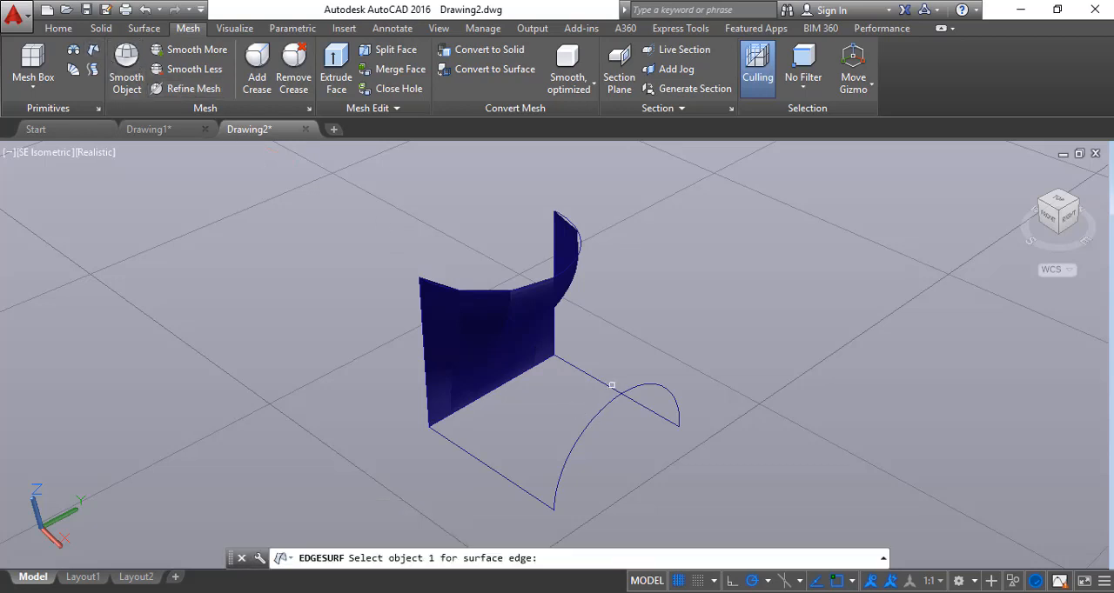
click(612, 385)
click(608, 405)
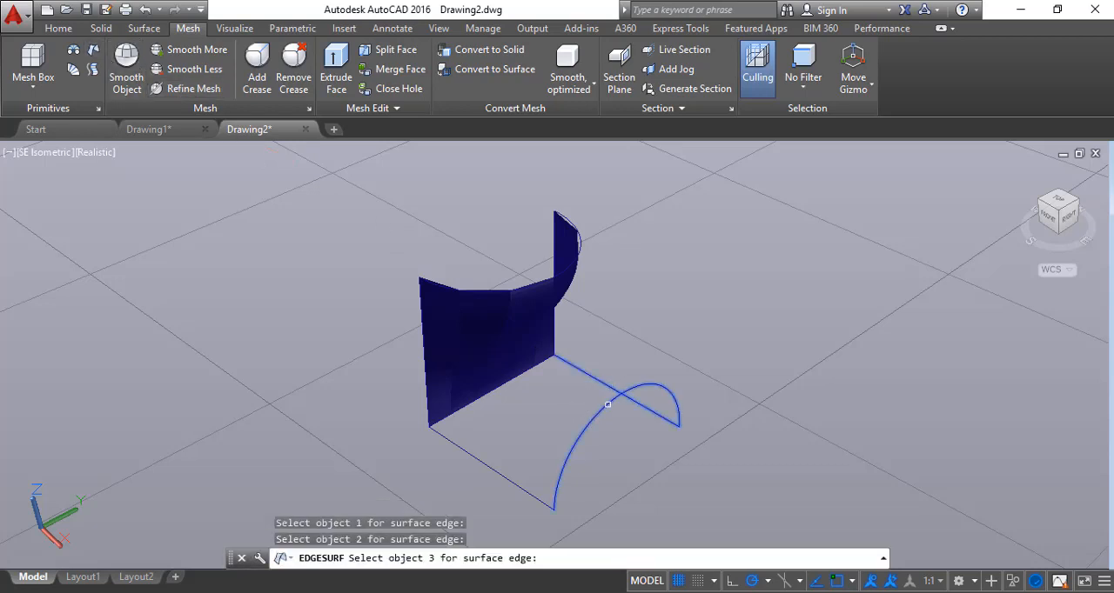
click(509, 482)
click(509, 481)
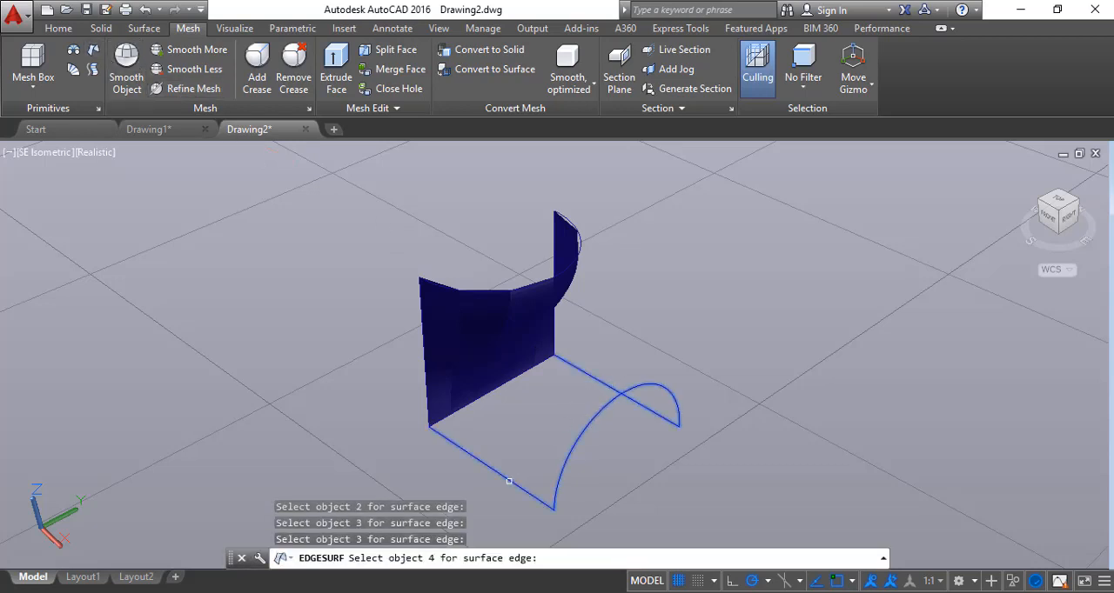
click(496, 389)
click(497, 388)
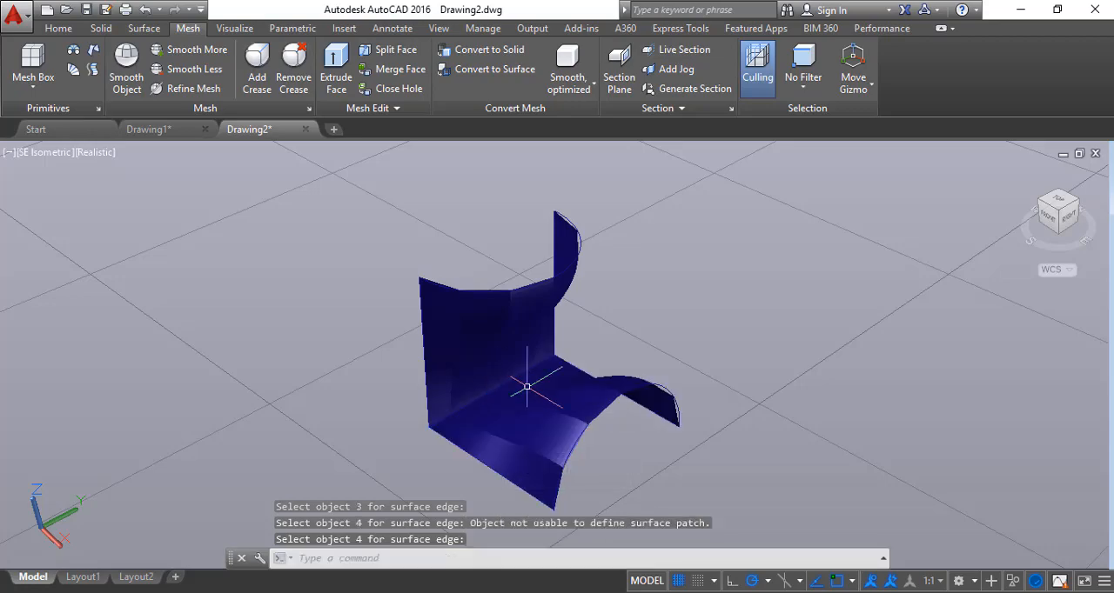
click(1049, 221)
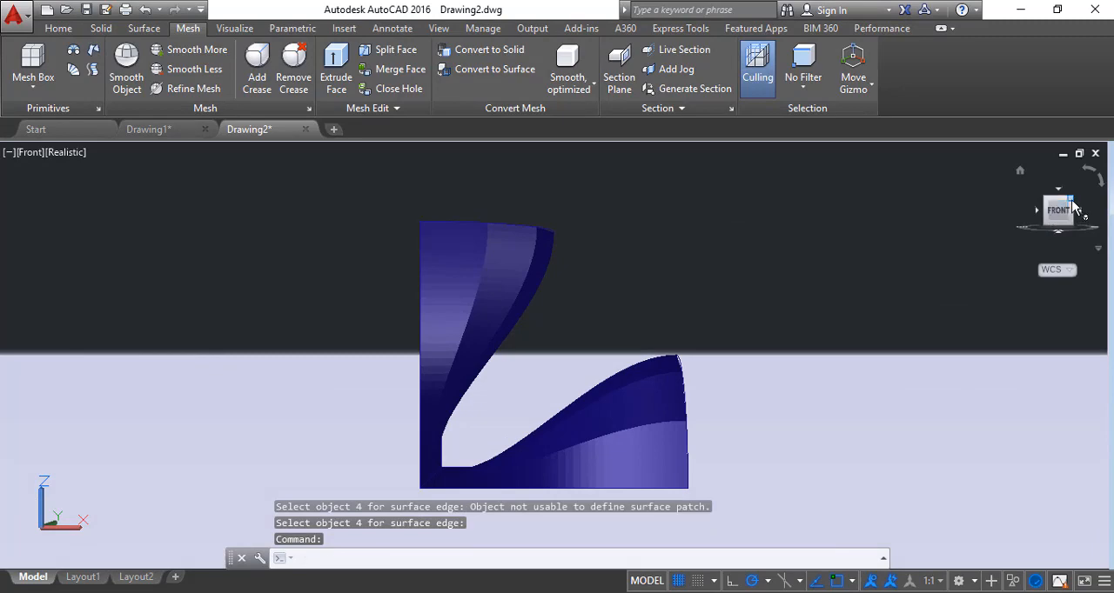
click(1070, 201)
click(721, 592)
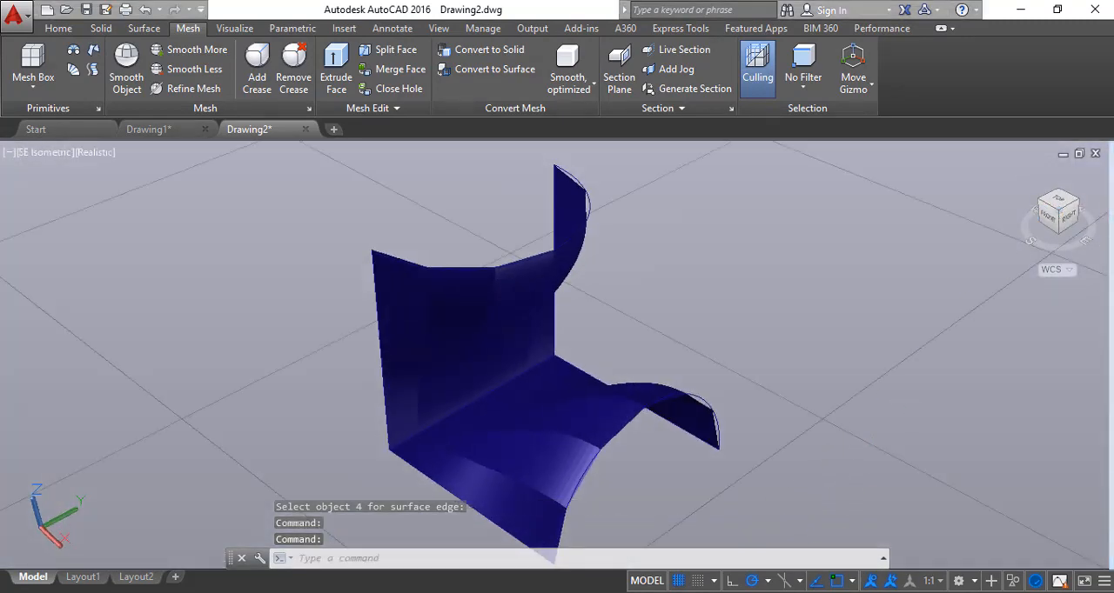
click(1034, 534)
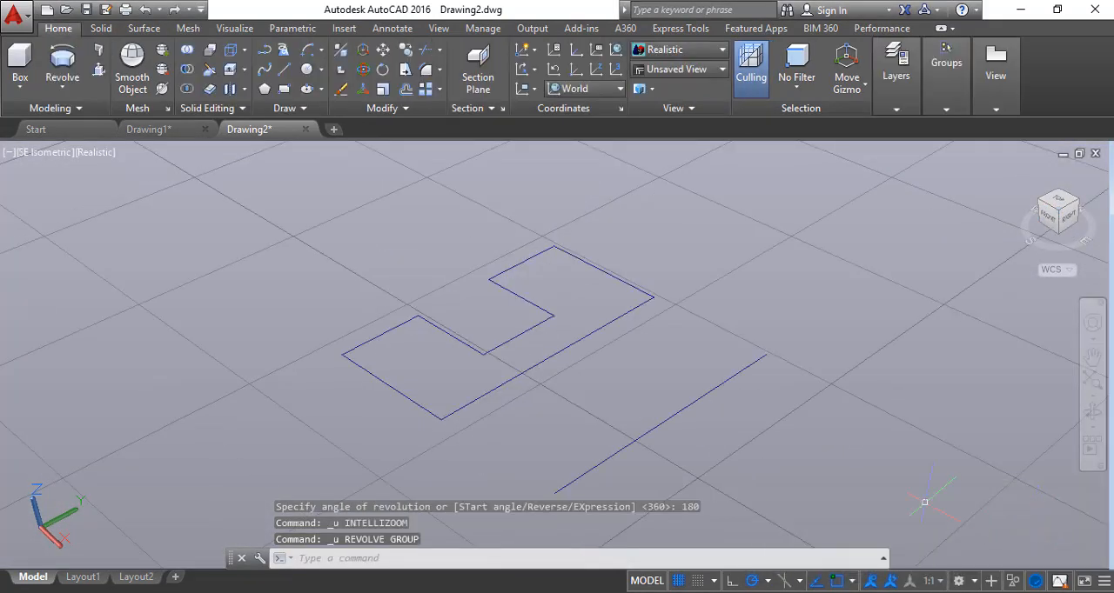
Revolve the closed U-shaped profile 180 degrees in Solid mode, using the separate line as the axis object
click(62, 65)
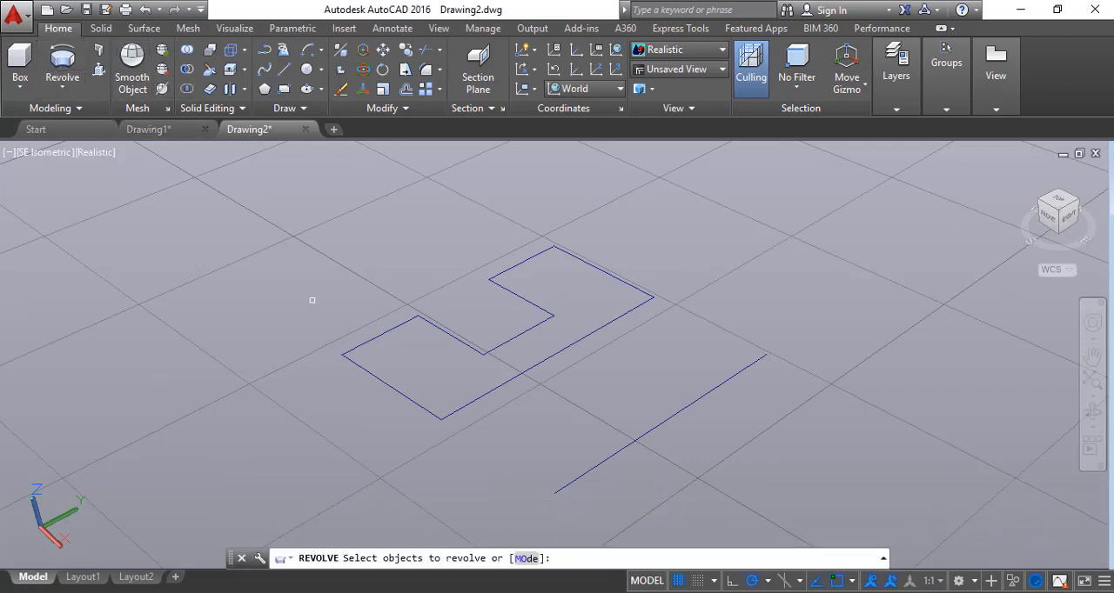
click(526, 557)
click(527, 559)
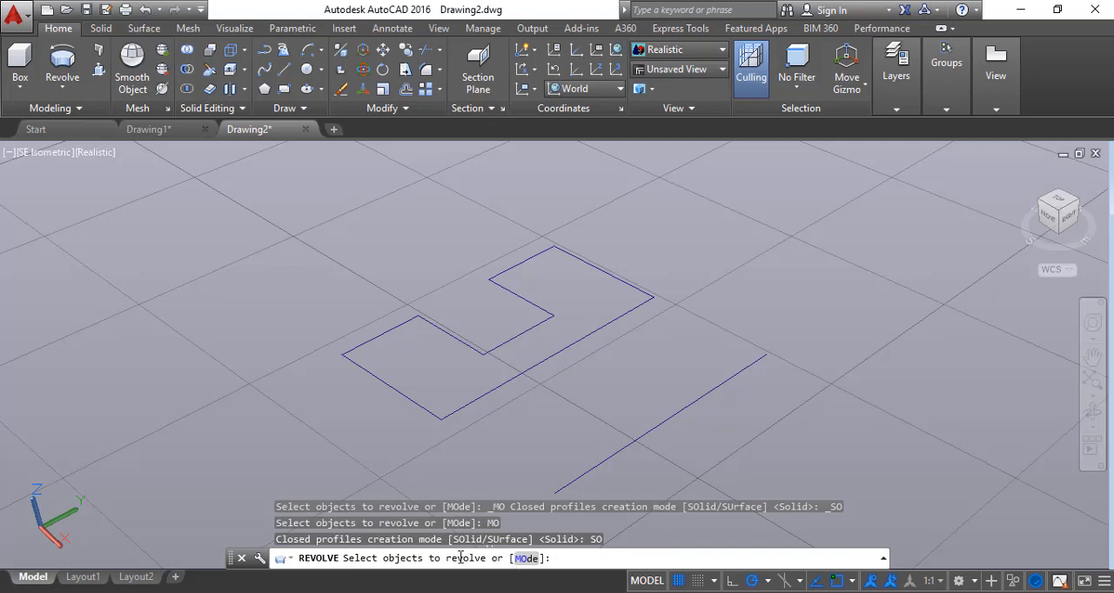
click(443, 419)
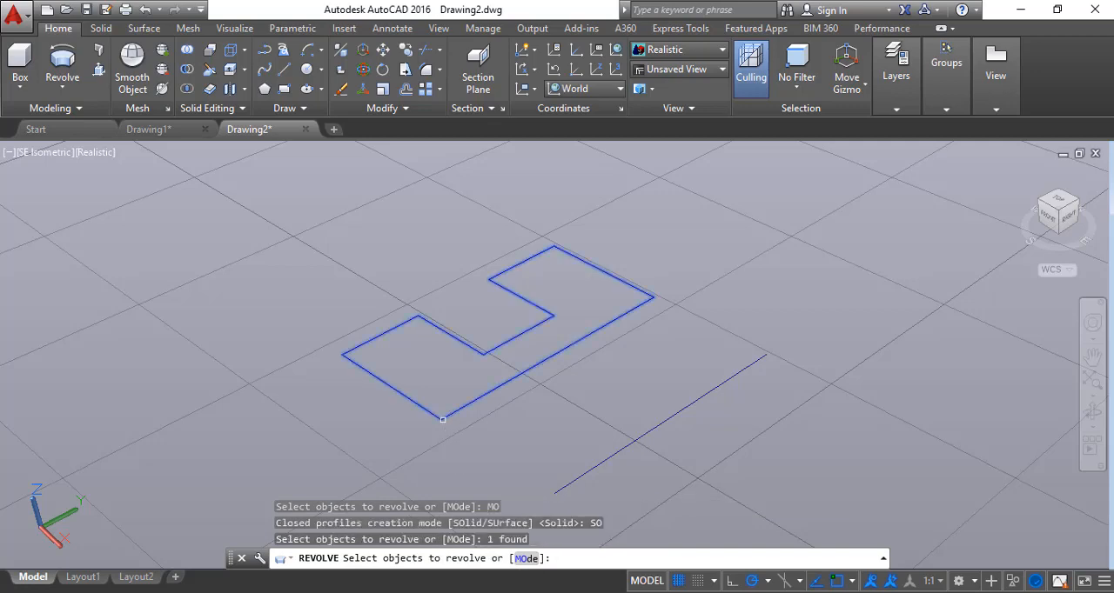
key(Return)
click(612, 559)
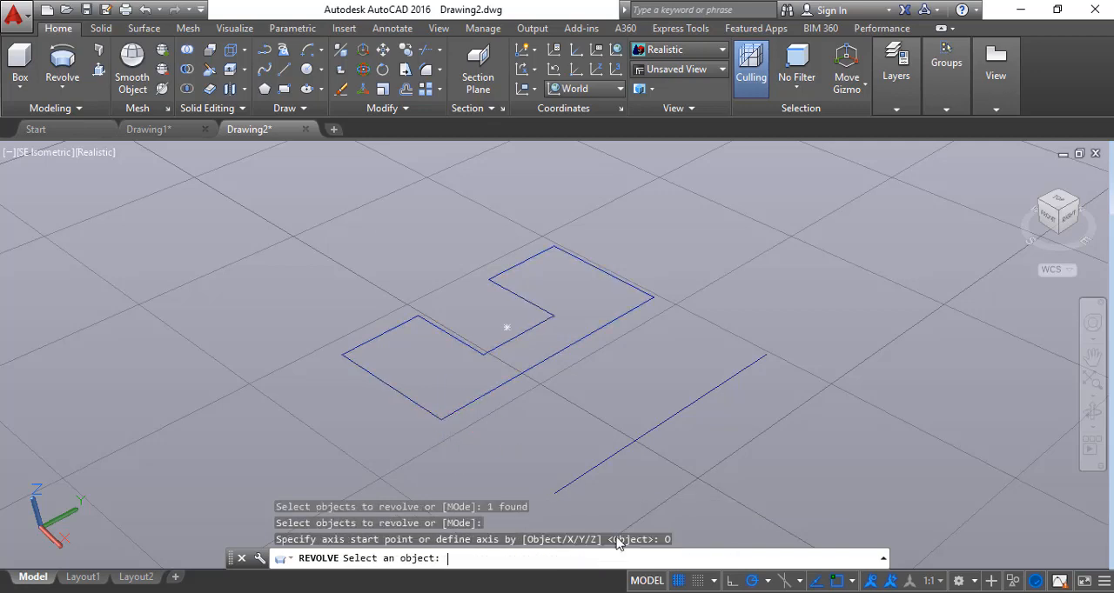
click(591, 469)
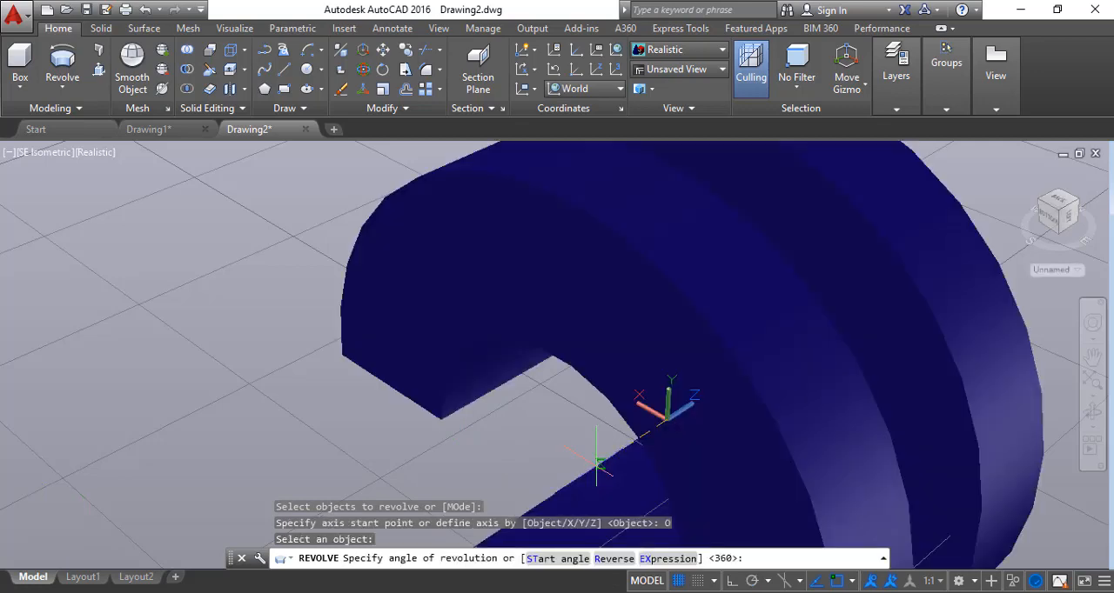
text(1)
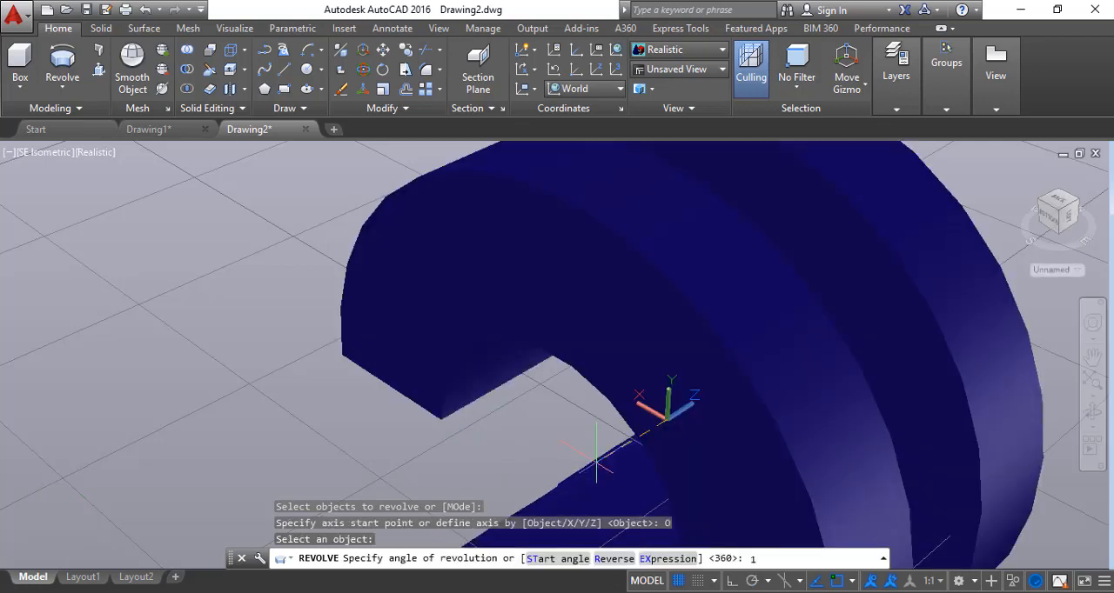
text(80)
key(Return)
key(Escape)
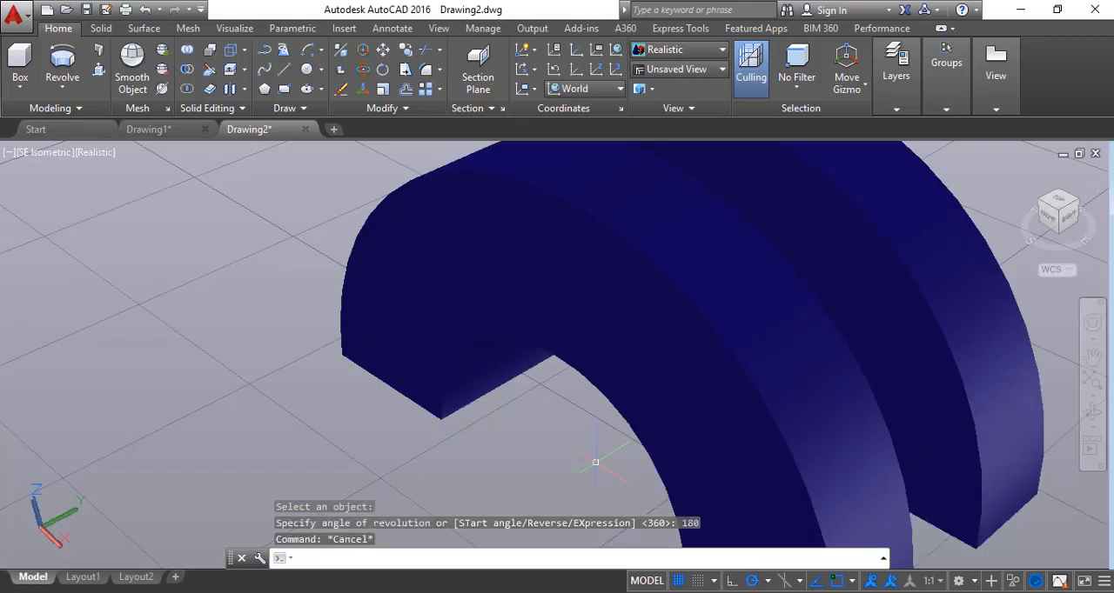
Rotate the revolved half-ring solid freehand about the X axis with 3D Rotate so its open side faces upward
scroll(662, 383, down, 5)
click(666, 384)
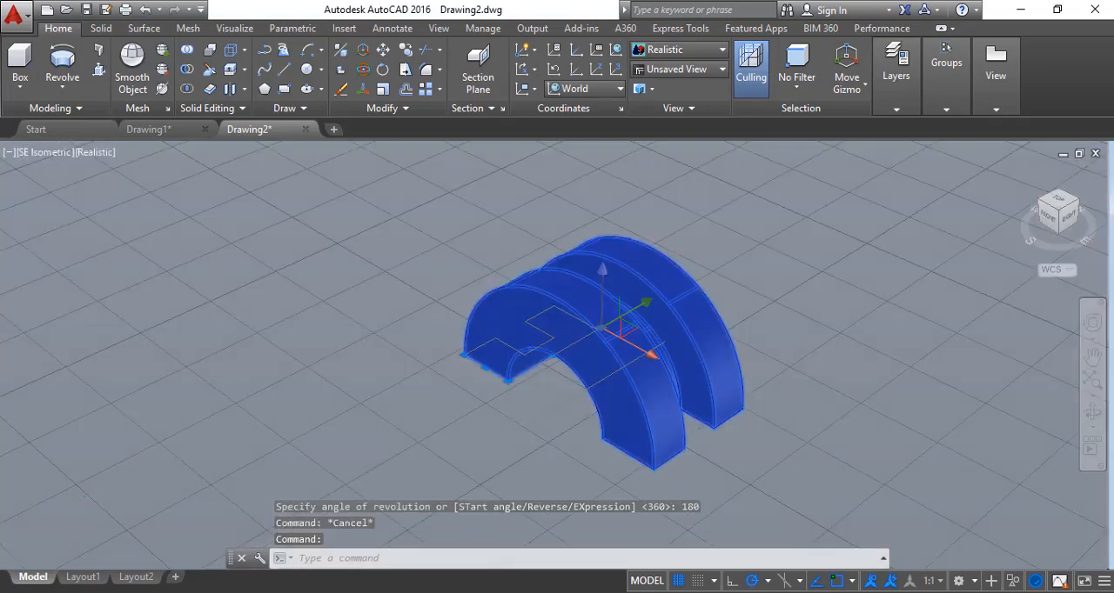
click(357, 71)
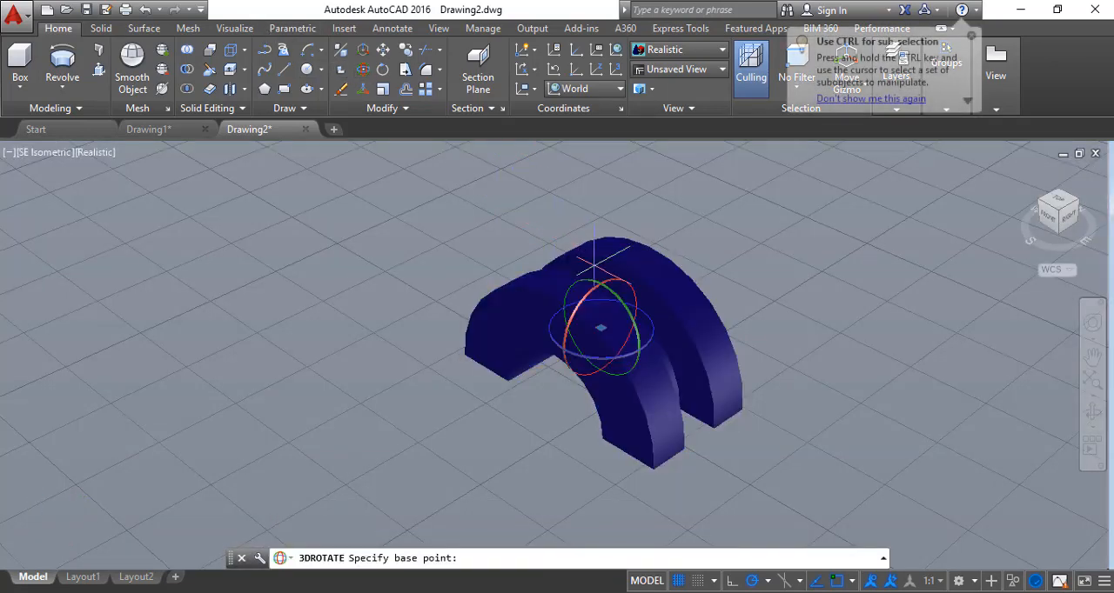
click(618, 287)
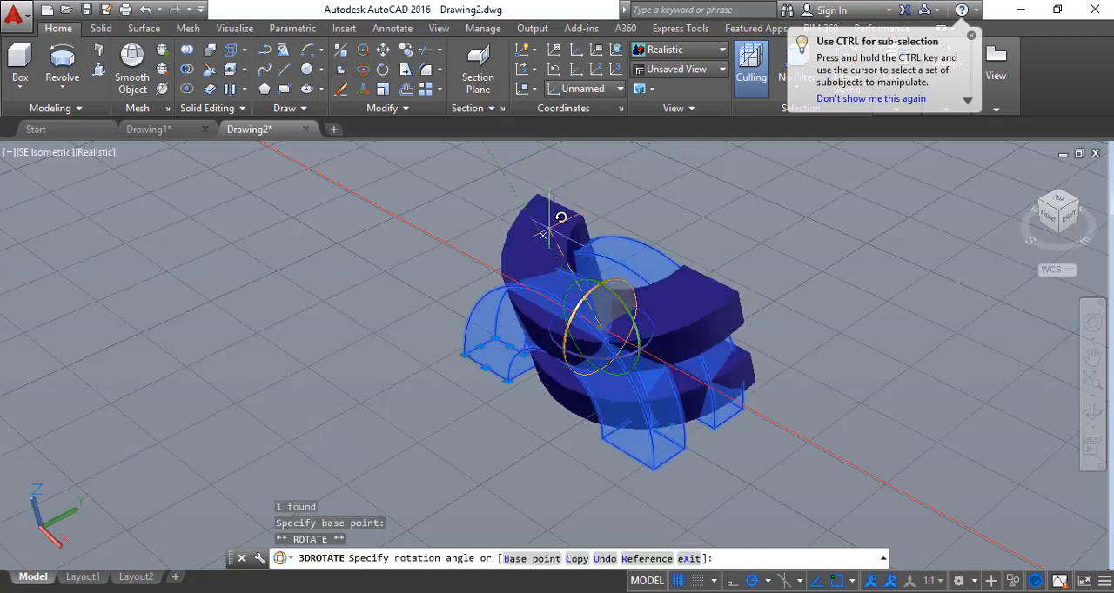
click(425, 433)
key(Escape)
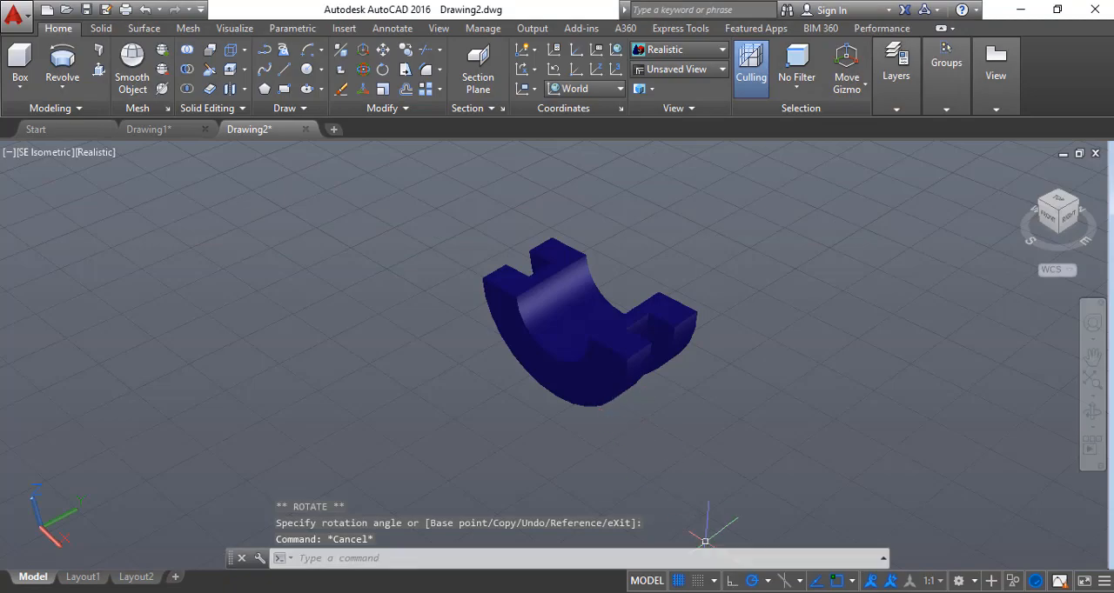
click(731, 592)
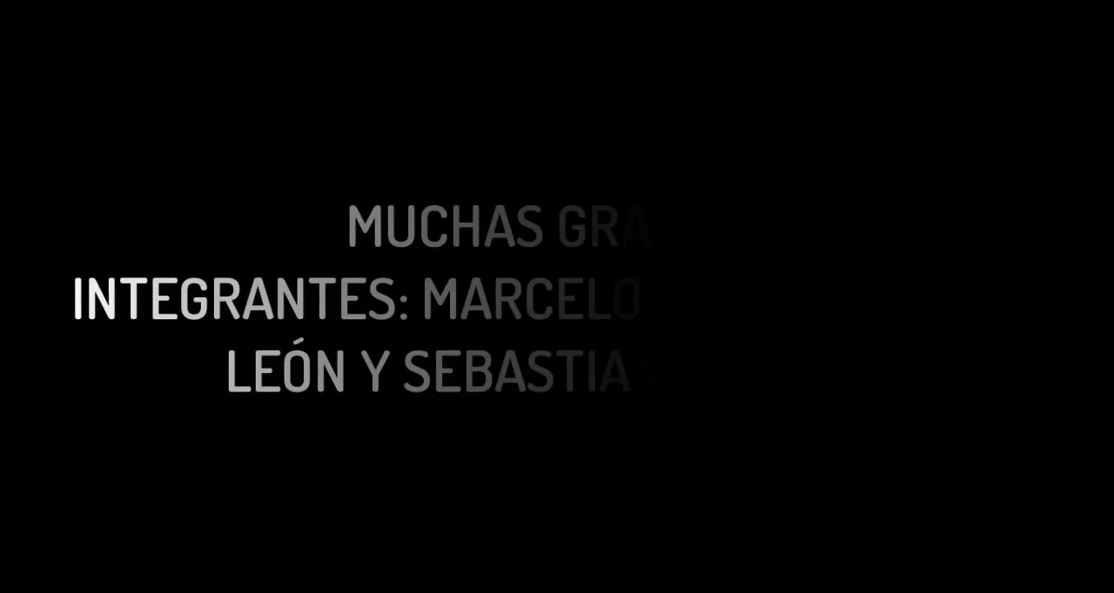